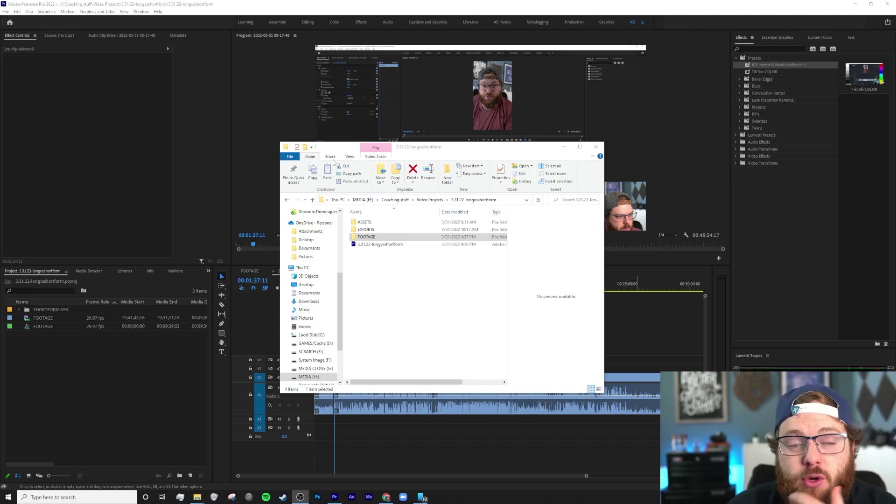
Examine the 3.31.22-longvsshortform project folder in File Explorer, including its EXPORTS and FOOTAGE subfolders and the recorded video
left_click(429, 200)
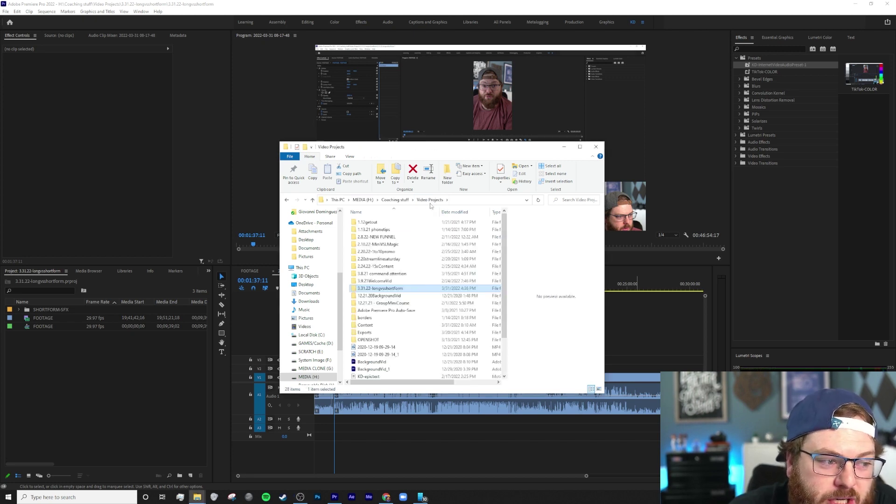
double_click(396, 288)
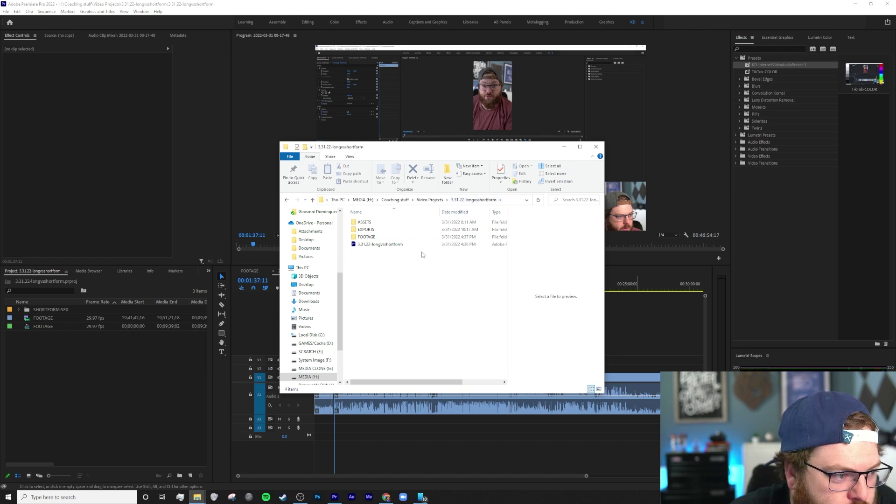
left_click(367, 229)
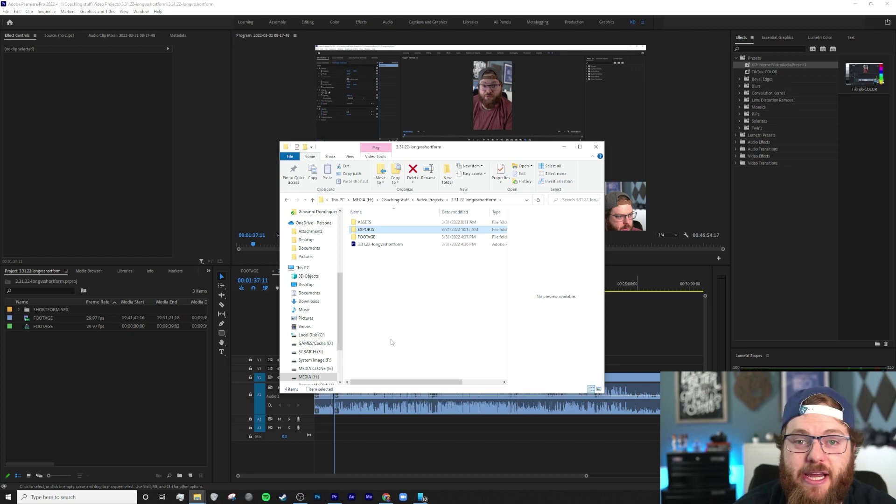
left_click(368, 237)
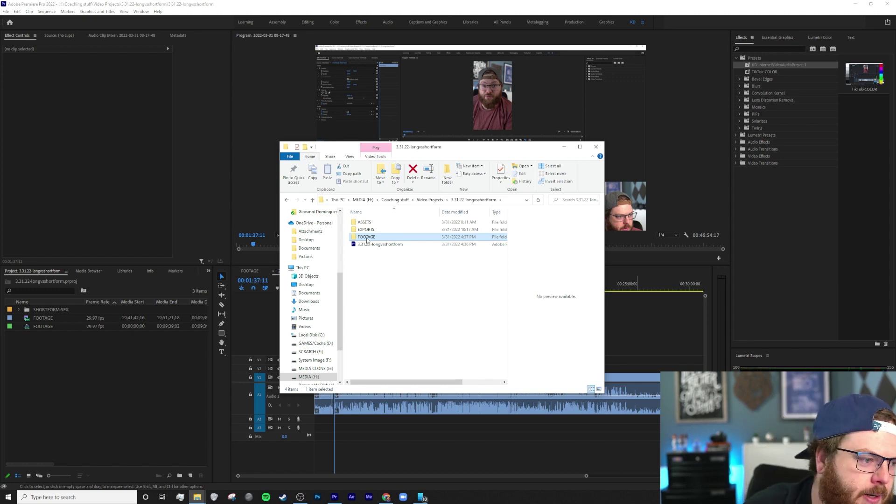
double_click(367, 238)
left_click(392, 233)
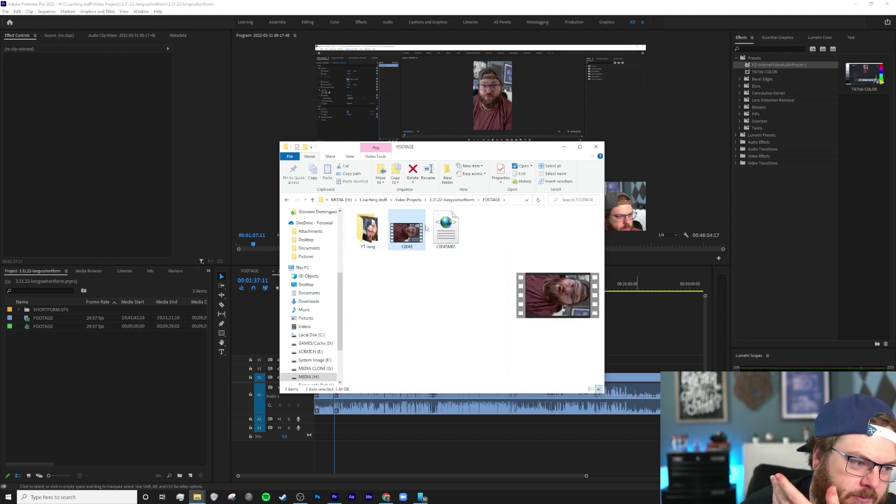
left_click(372, 238)
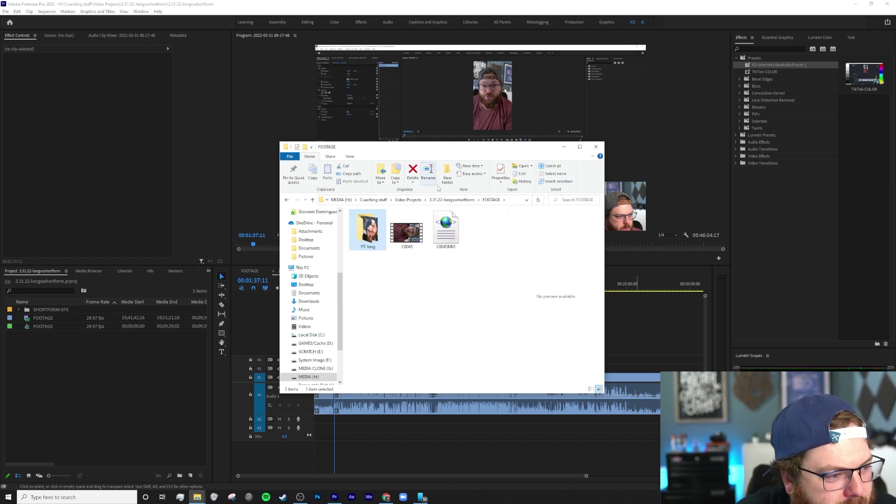
left_click(462, 199)
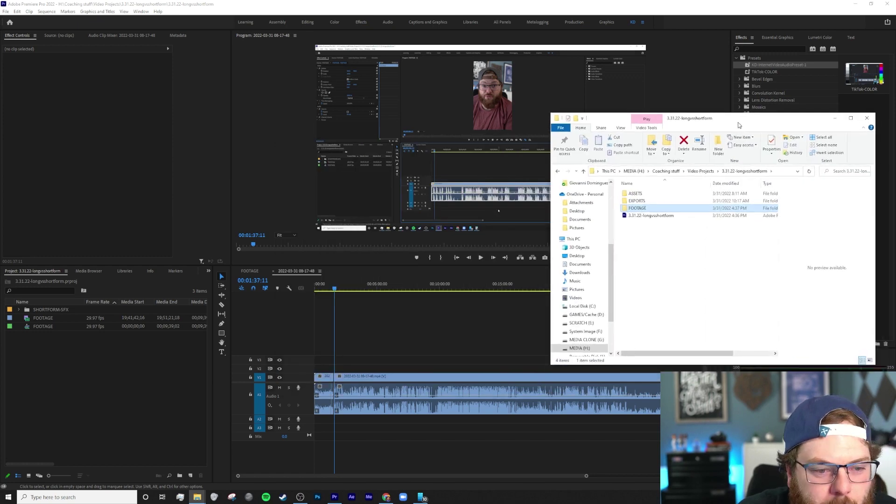
left_click(651, 213)
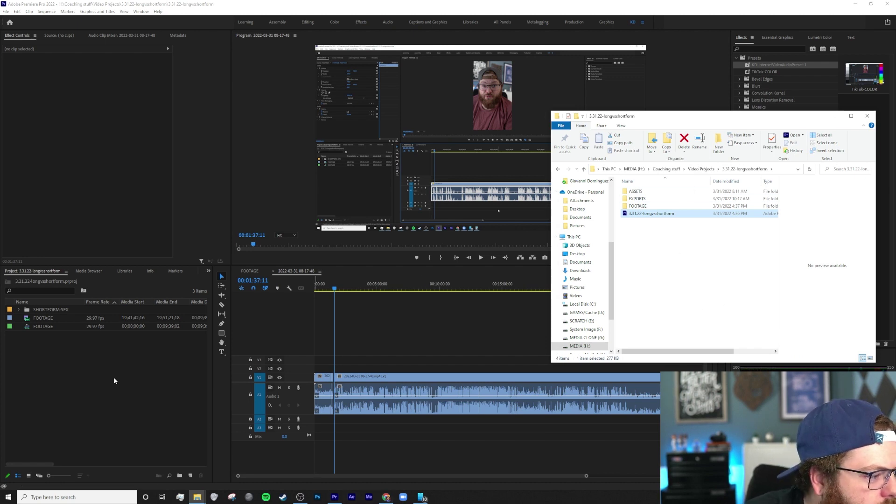
Import the C0045 video from the FOOTAGE folder into the Premiere Pro project
double_click(637, 205)
left_click(682, 203)
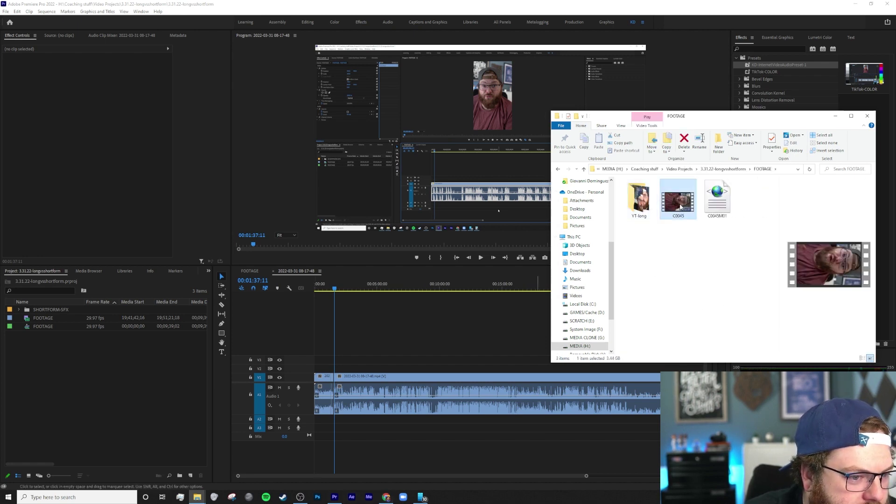
left_click_drag(683, 205, 186, 350)
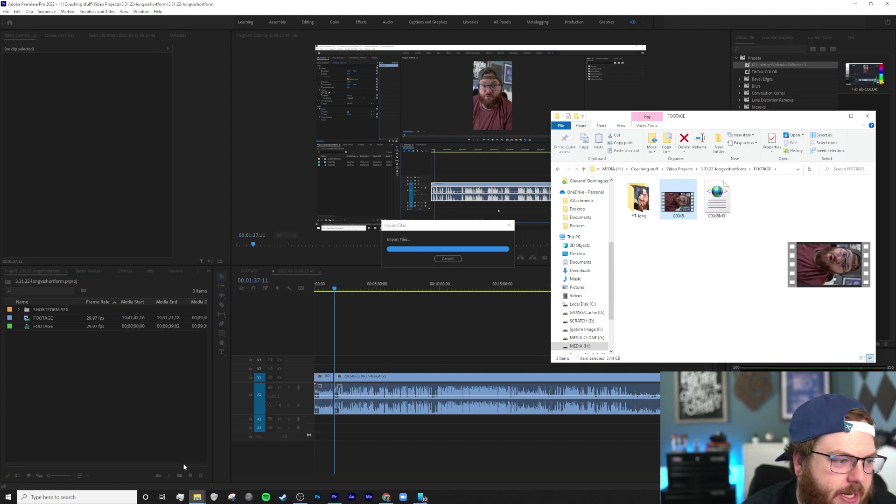
left_click(835, 117)
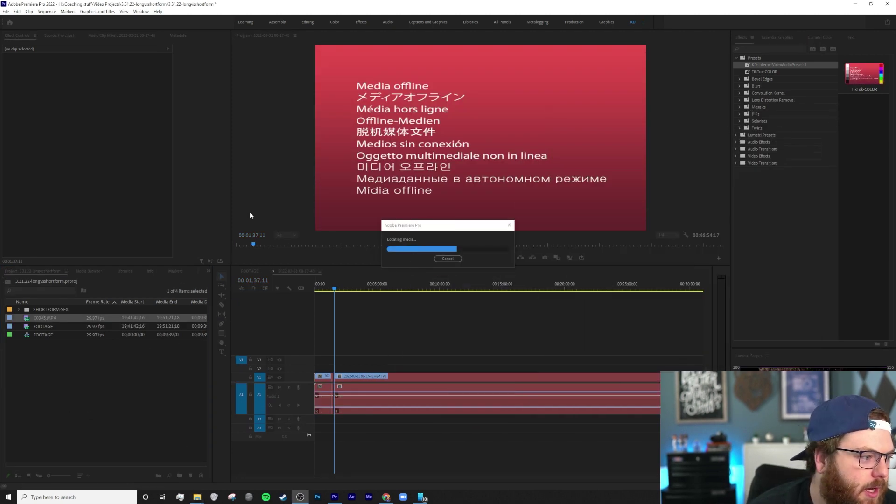
left_click(82, 378)
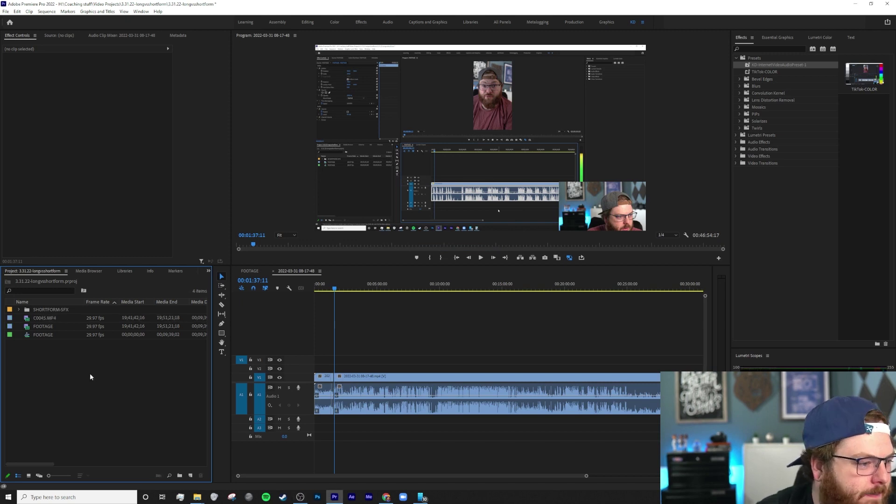
Delete the imported C0045.MP4 clip from the project
left_click(35, 318)
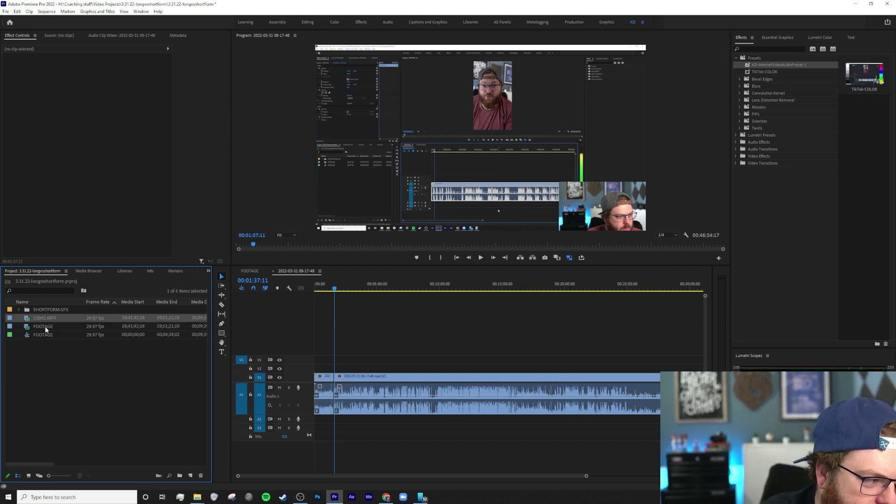
left_click(43, 318)
type("F")
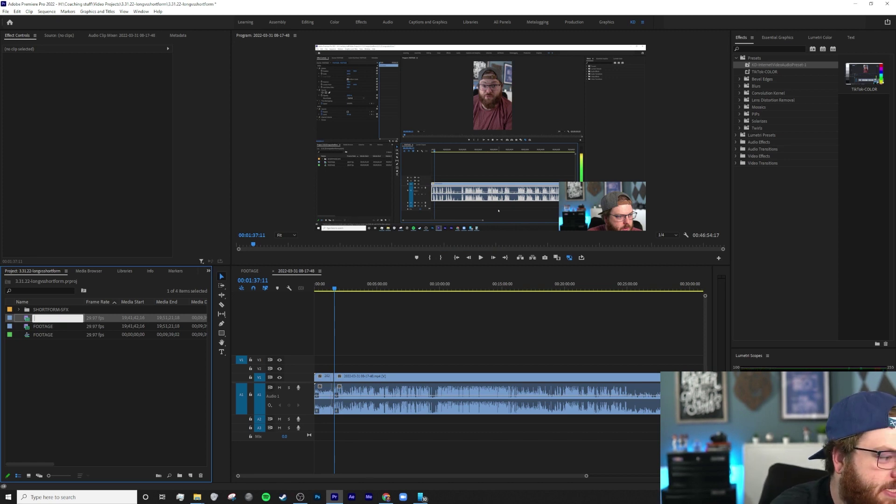
key("Escape")
key("Delete")
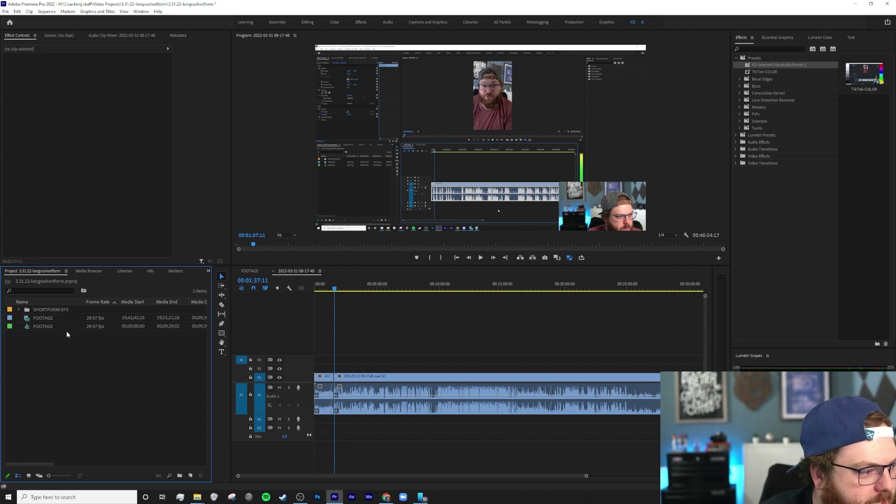
Create a new sequence from the FOOTAGE video clip and play its beginning
left_click(55, 318)
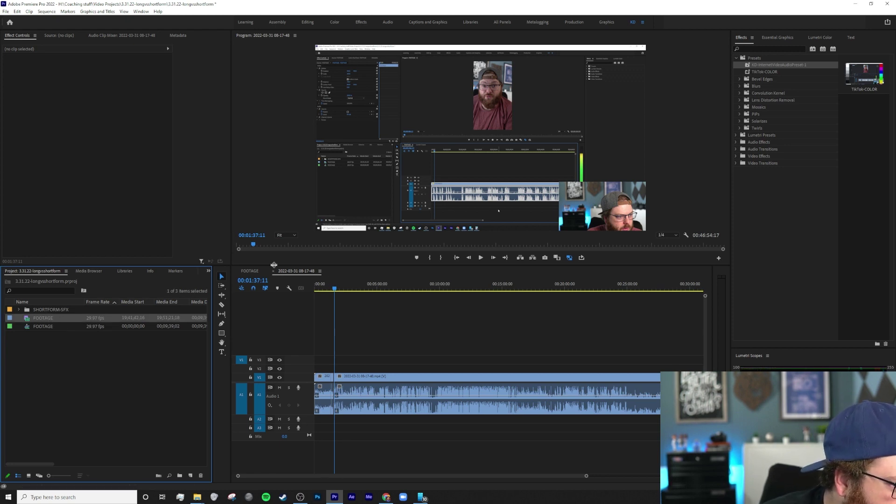
left_click(249, 270)
left_click(94, 338)
left_click(42, 319)
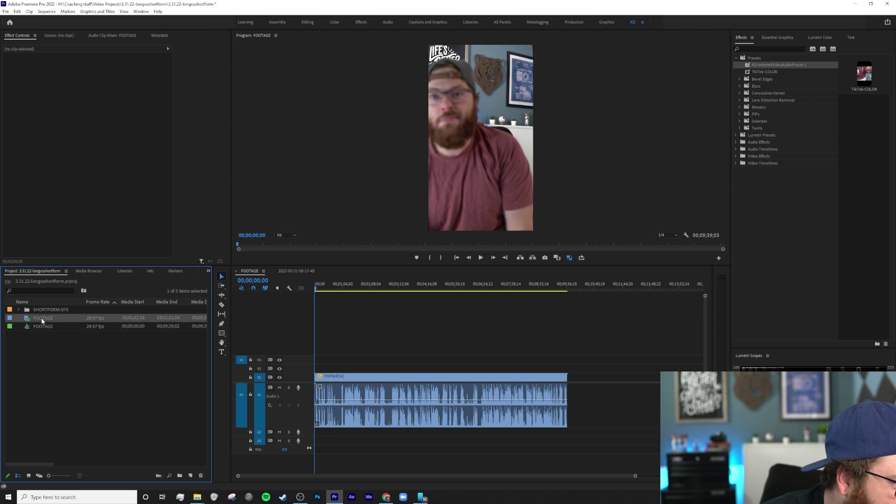
right_click(41, 318)
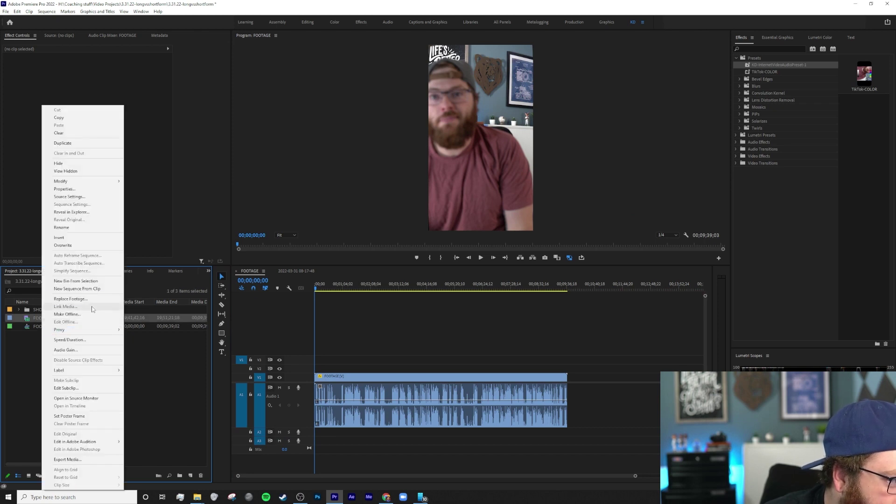
left_click(89, 291)
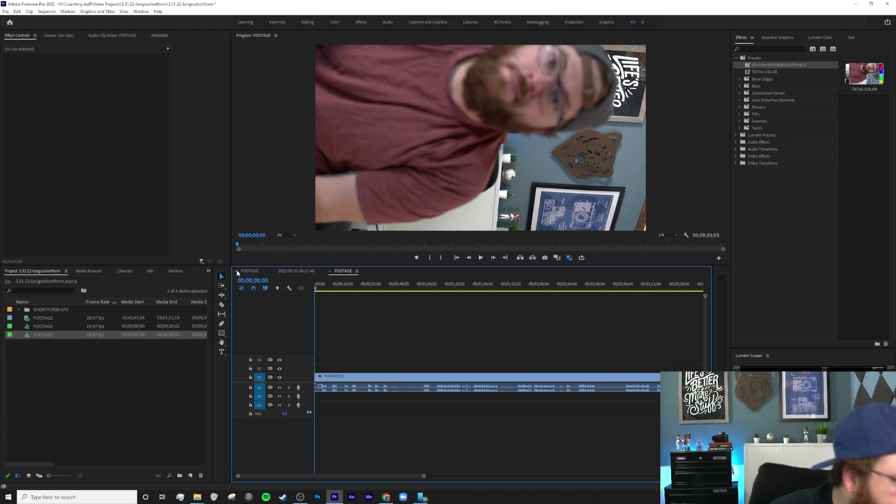
key("space")
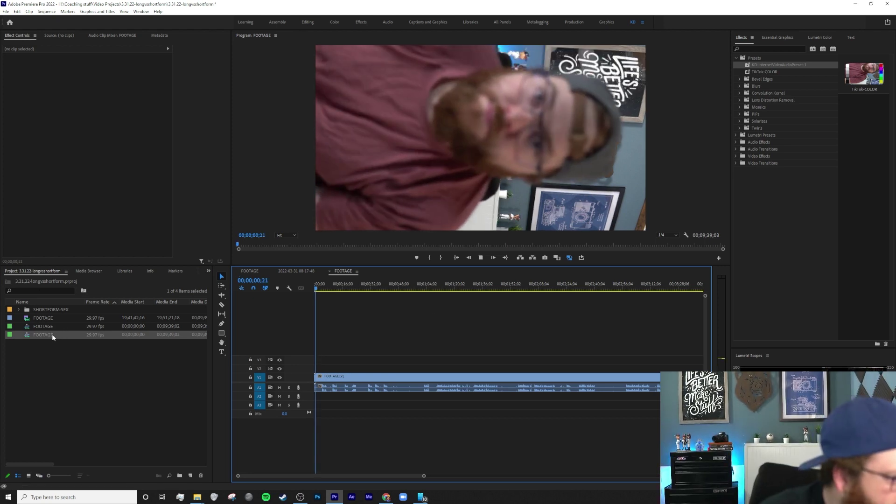
Rename the new sequence FOOTAGE-new
left_click(49, 334)
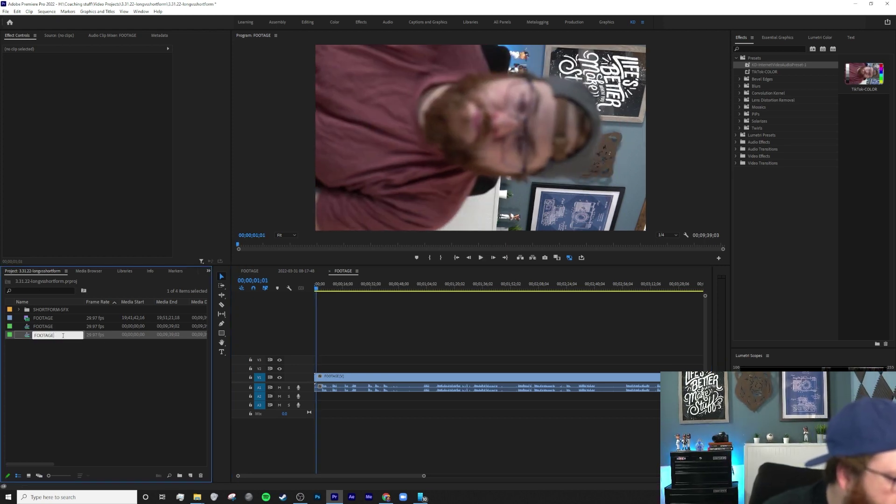
type("2")
key("BackSpace")
type("-new")
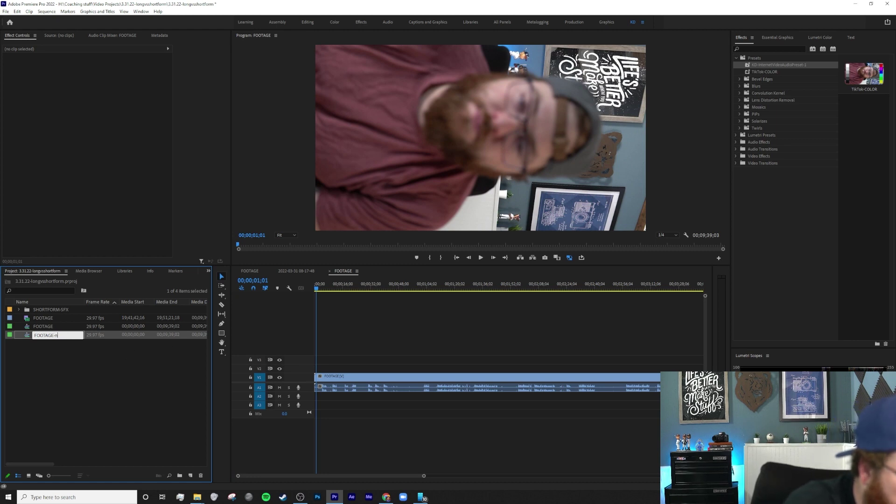
key("Return")
left_click(81, 422)
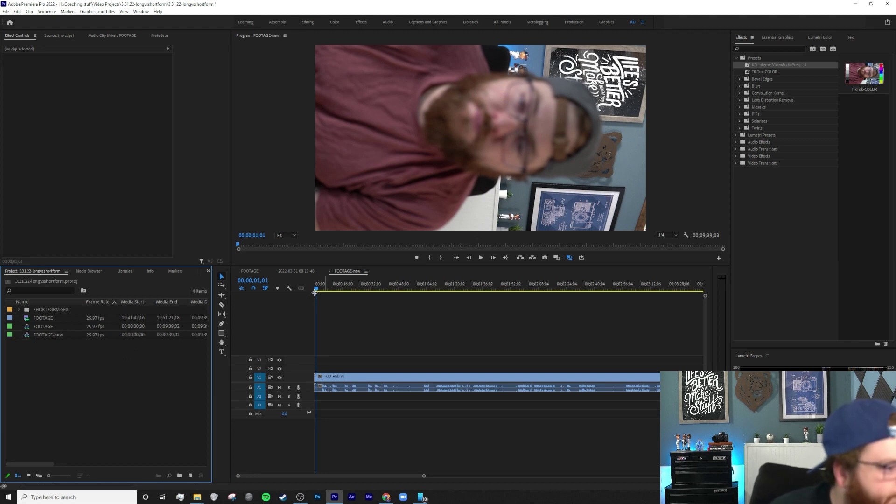
Change the FOOTAGE-new sequence's frame size to 1080 horizontal by 1920 vertical and accept deleting its preview files
left_click_drag(317, 289, 308, 289)
left_click(56, 335)
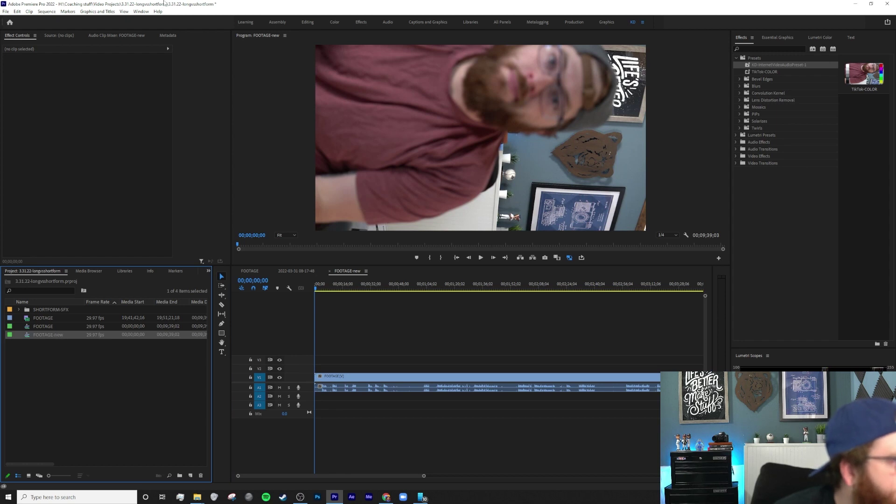
left_click(47, 11)
left_click(55, 22)
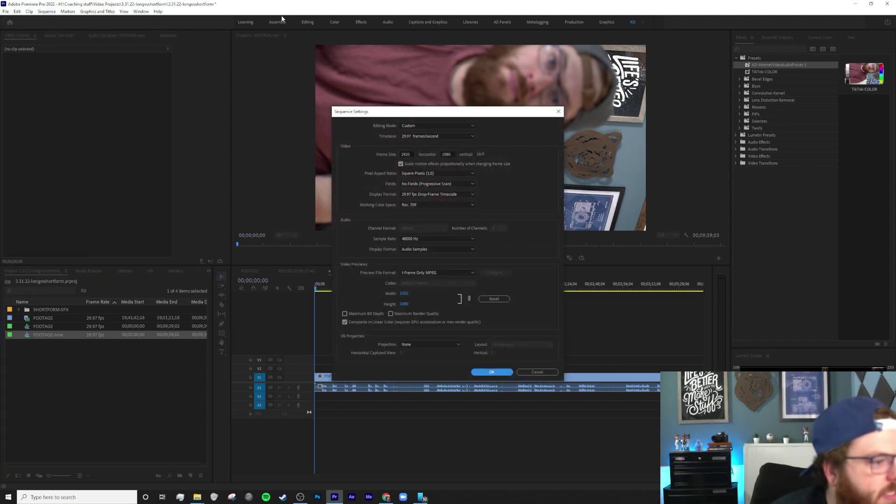
left_click(410, 155)
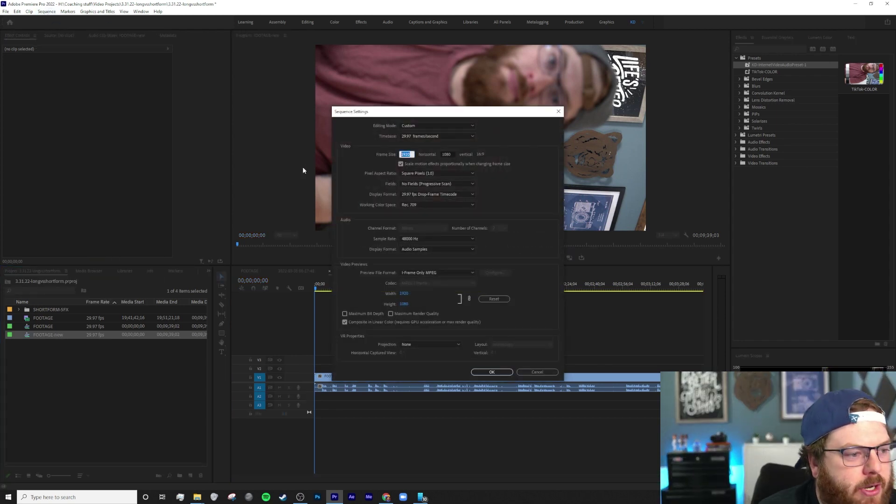
type("1080")
key("Tab")
type("1920")
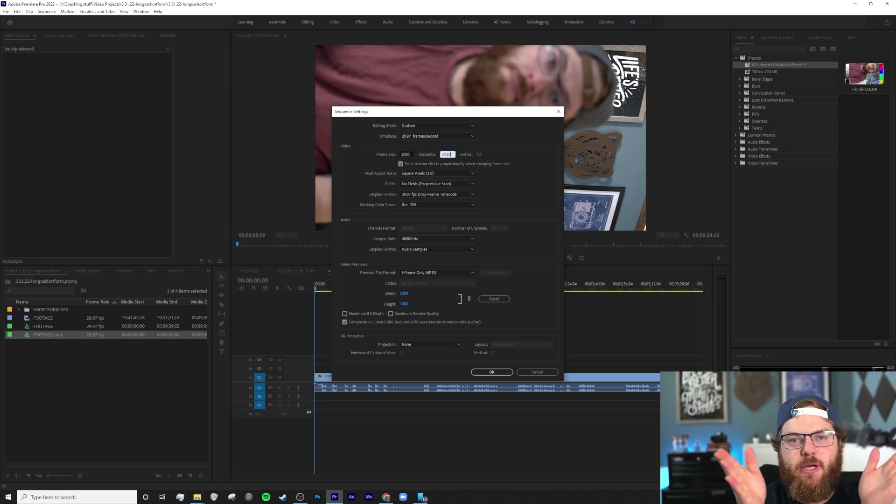
left_click(492, 372)
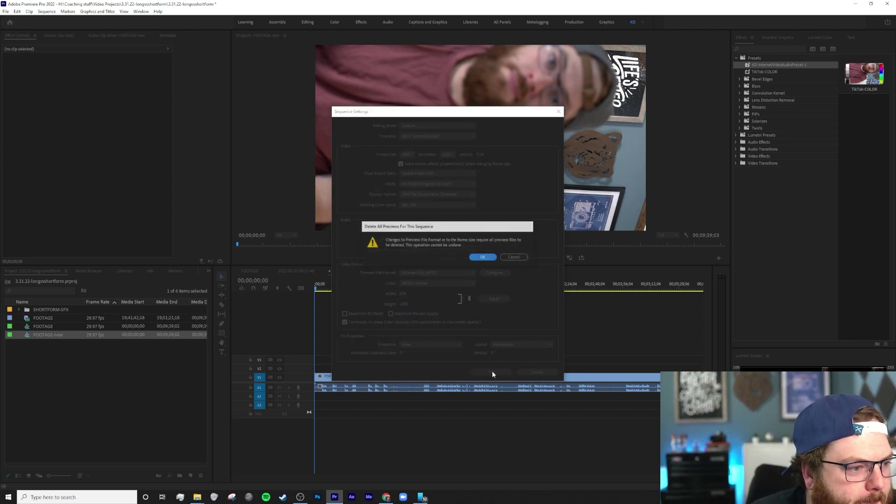
left_click(494, 259)
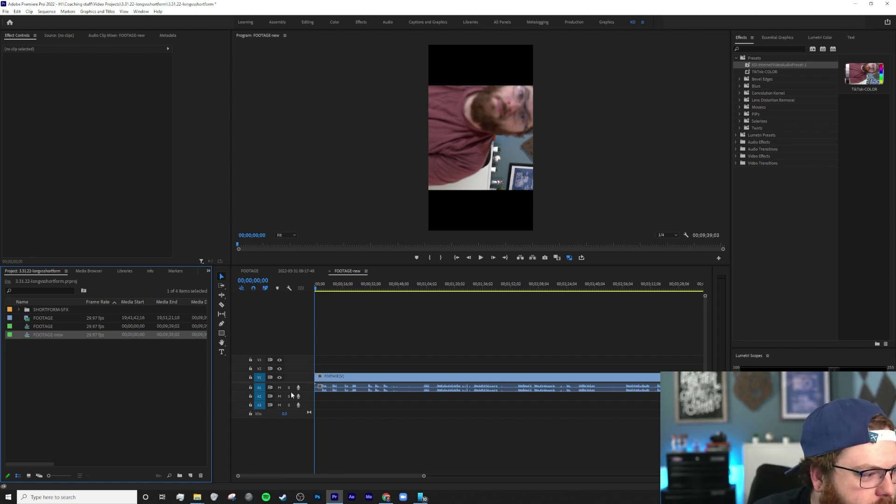
Set the rotation of the FOOTAGE clip in the FOOTAGE-new sequence to -90 degrees
left_click(351, 379)
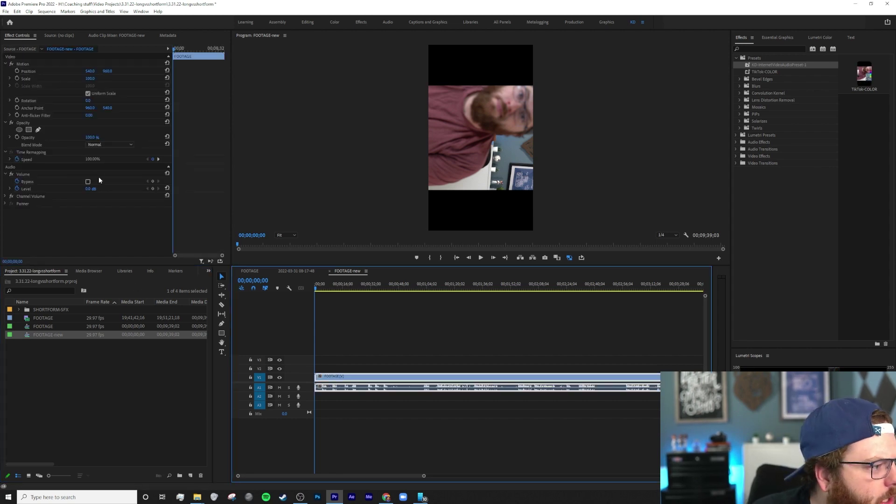
left_click(89, 100)
type("-90")
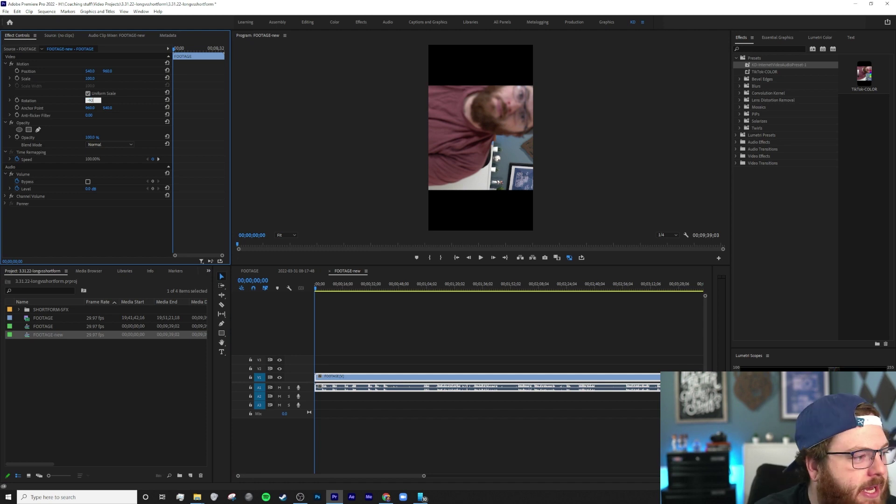
key("Return")
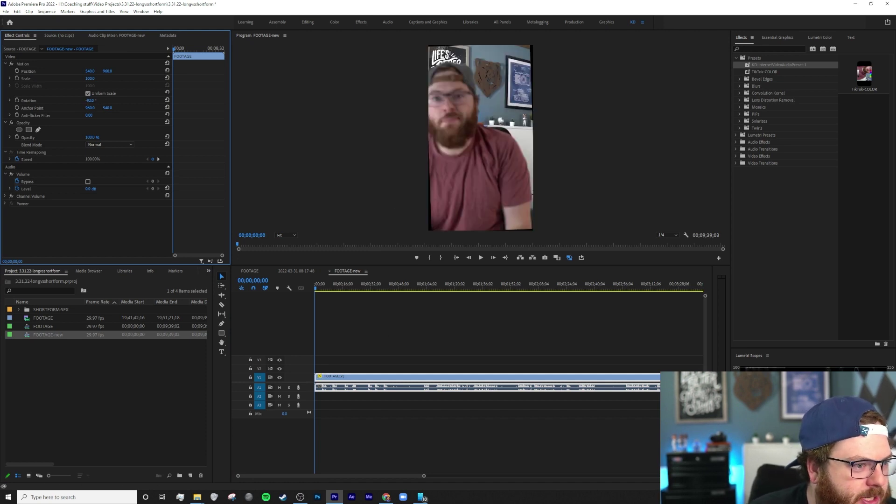
Straighten the clip further by trying a rotation of -94 degrees and turning it back slightly
left_click(91, 101)
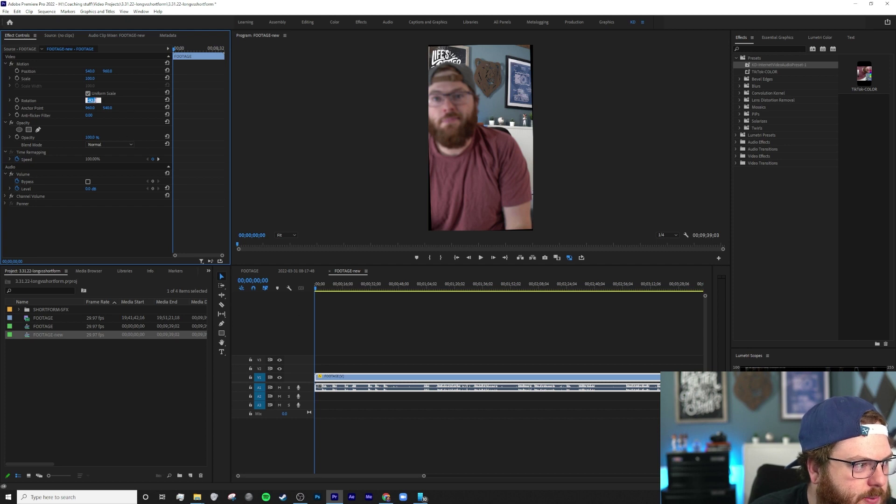
type("-94")
key("Return")
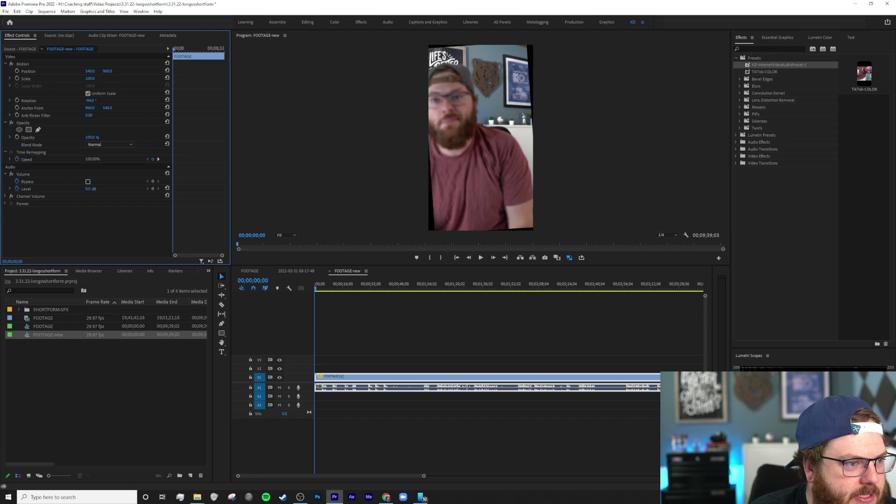
left_click_drag(90, 100, 92, 100)
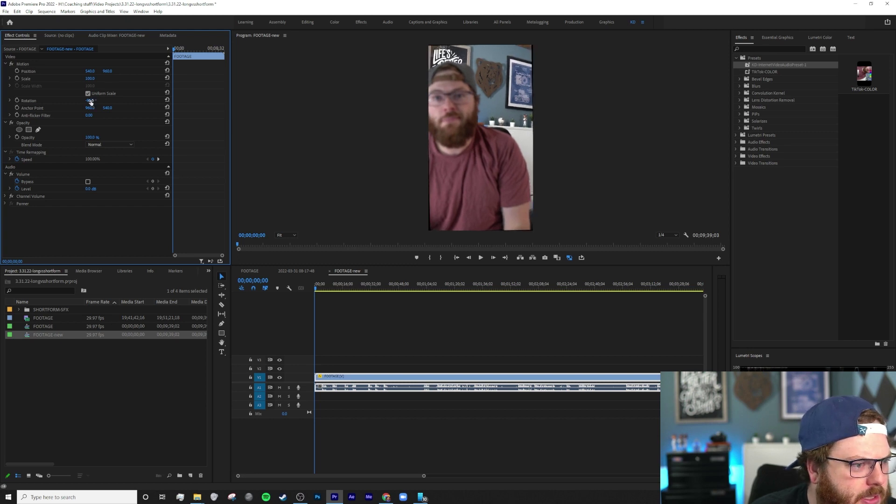
Scale the clip up to 106 so the picture fills the black edges of the vertical frame
left_click(94, 78)
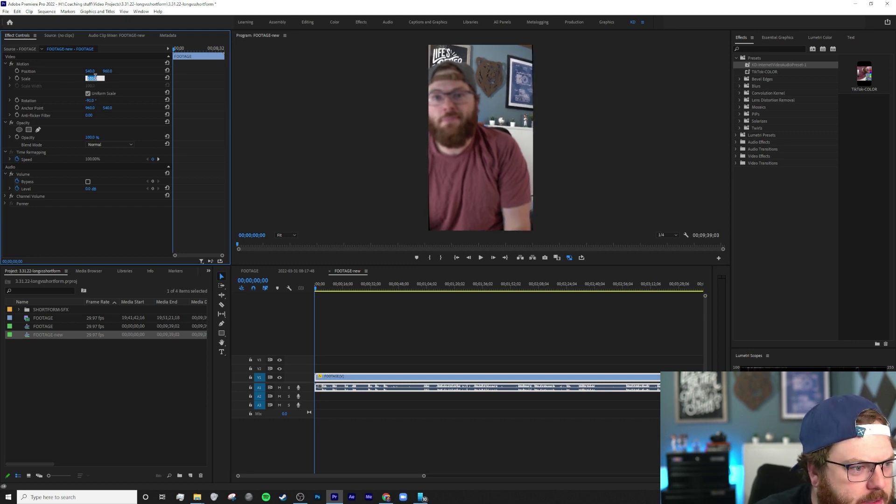
key("Up")
key("Up")
key("Up")
key("Up")
key("Up")
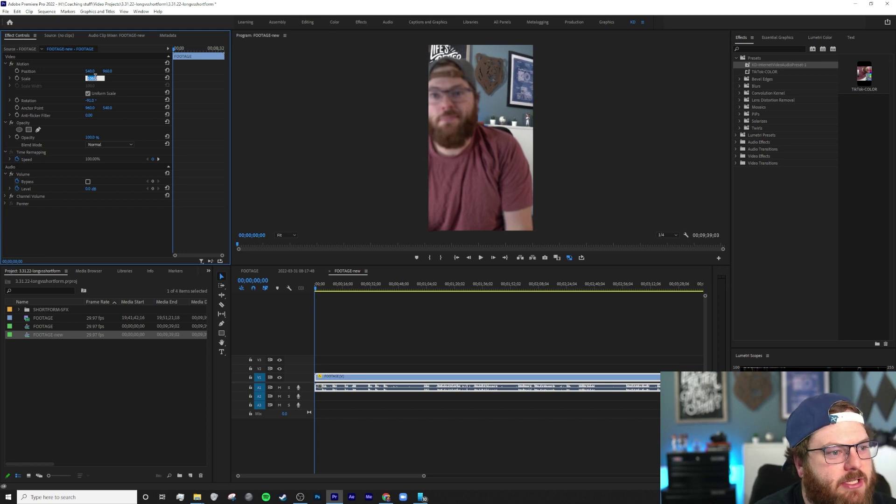
Check the framing at about 00;00;14;00 and nudge the clip's rotation down by one degree
left_click(324, 288)
key("space")
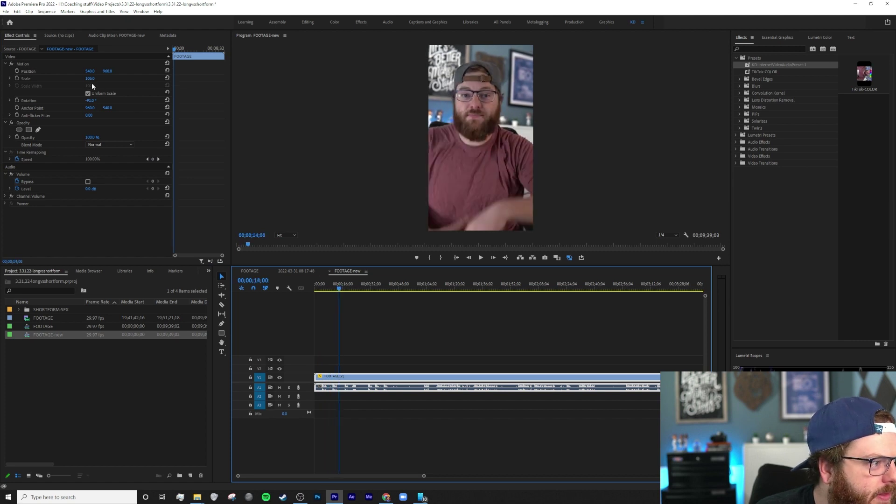
left_click(91, 101)
key("Down")
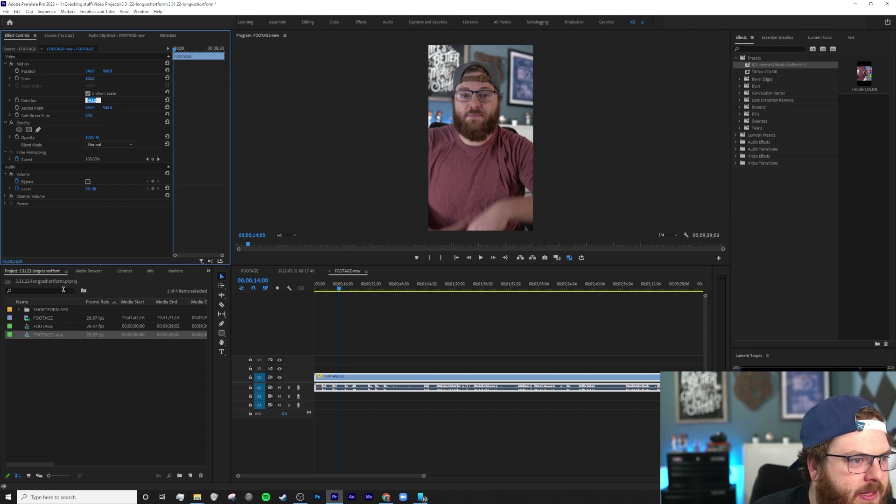
left_click(145, 423)
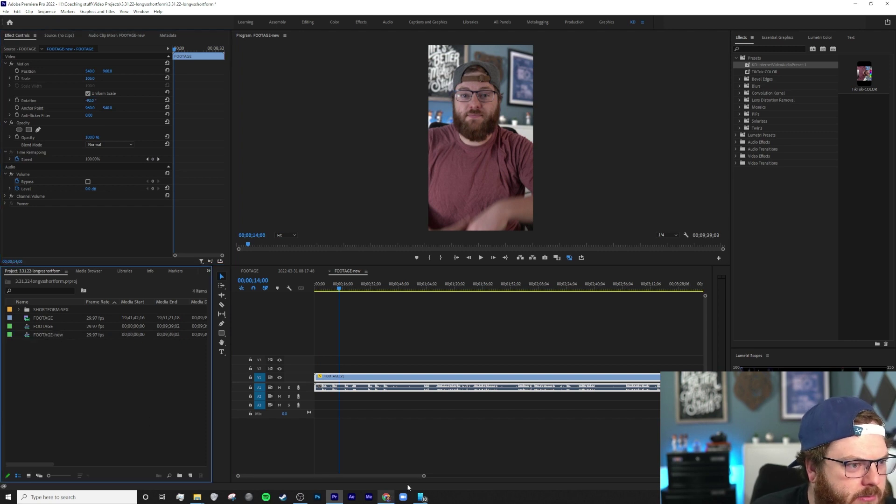
Increase the height of audio track A1 so the clip's waveform is easier to read
left_click(352, 288)
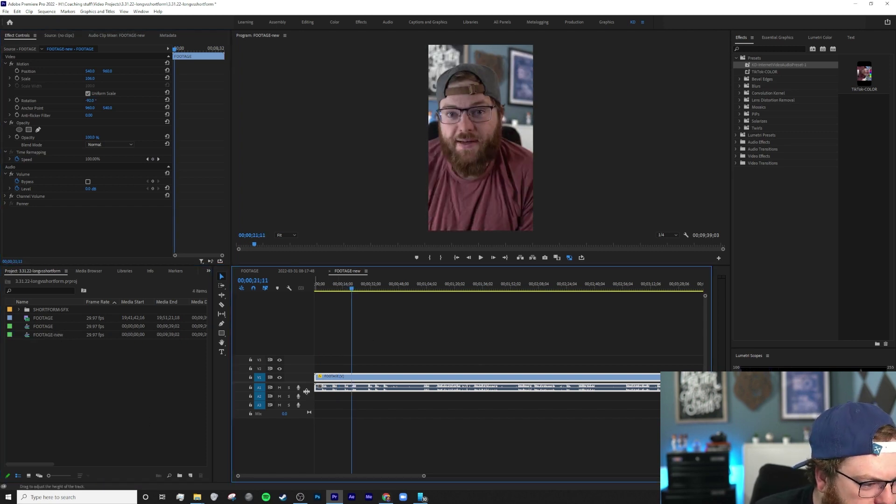
left_click_drag(305, 392, 306, 414)
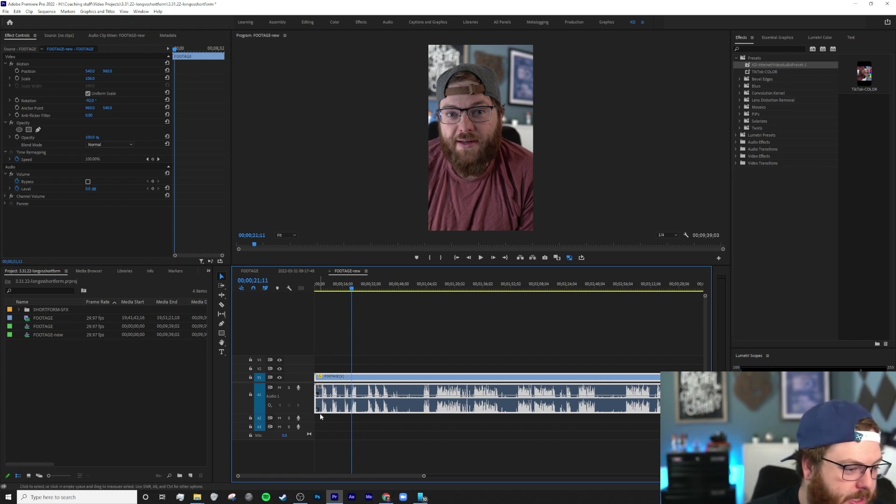
Review the opening and ripple trim the FOOTAGE clip's start up to 00;00;16;12
left_click_drag(351, 290, 317, 326)
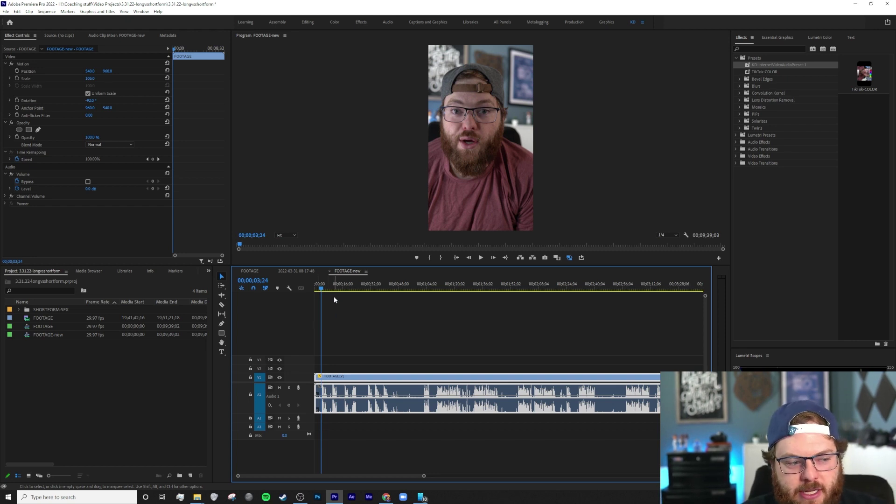
key("space")
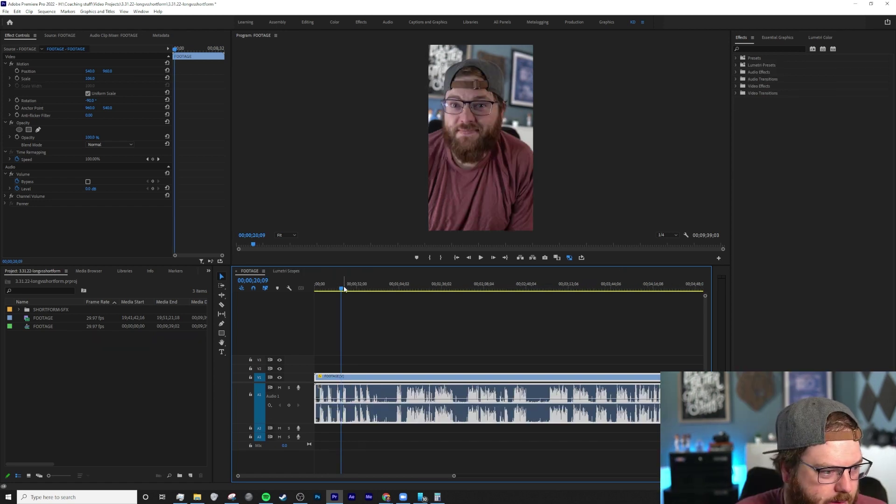
left_click_drag(343, 289, 337, 289)
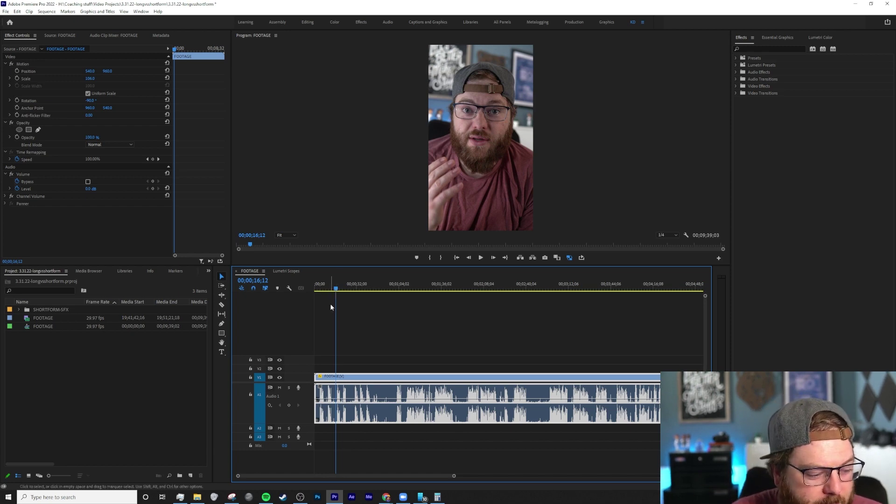
key("q")
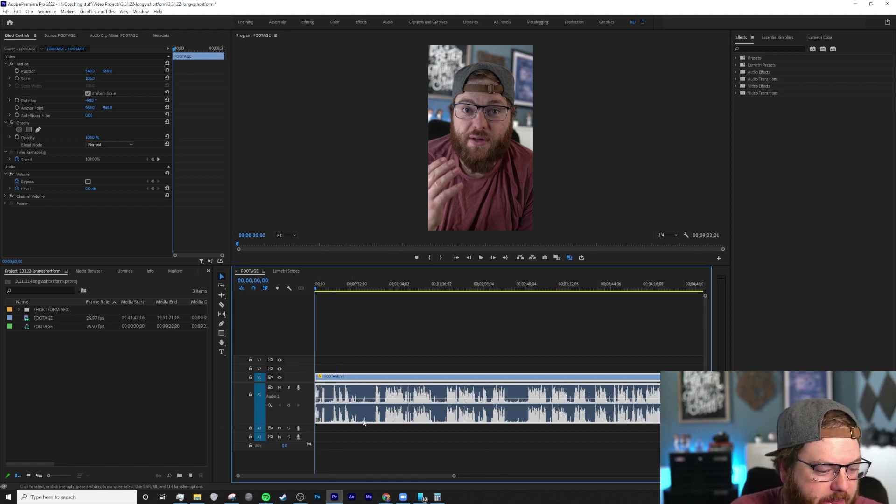
Play the trimmed opening and place the playhead after the first spoken line, at about 00;00;03;06
key("equal")
key("equal")
key("equal")
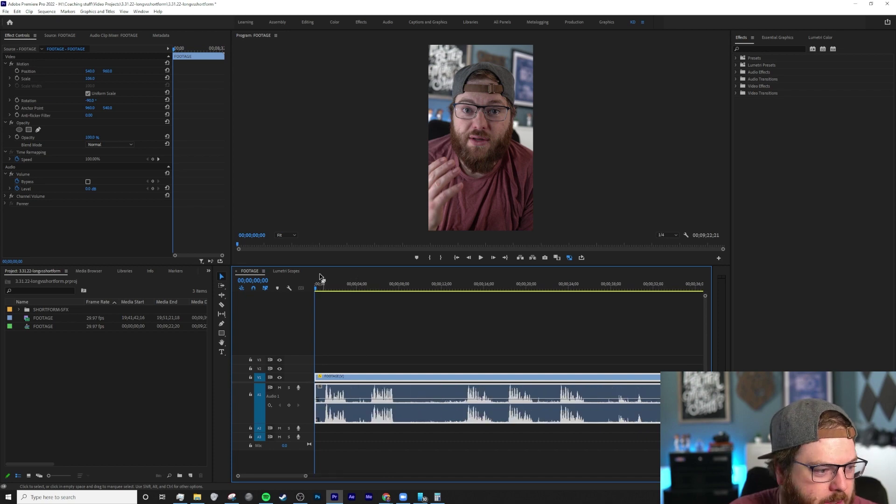
key("space")
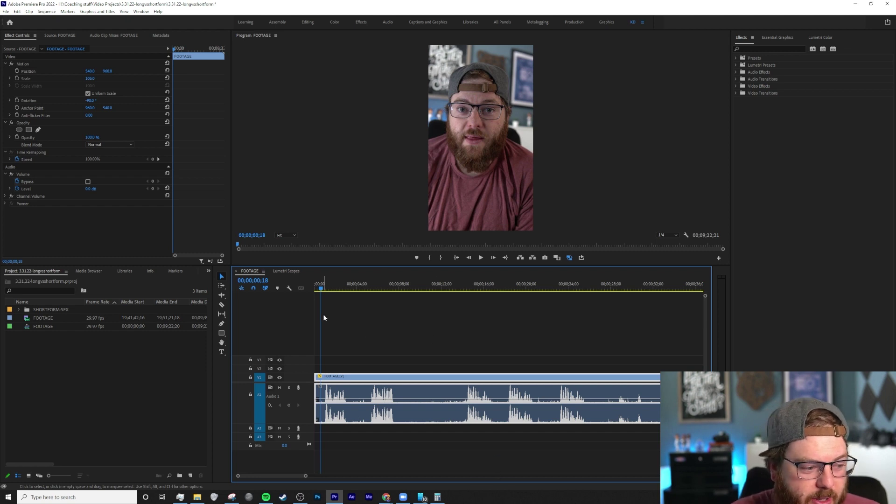
left_click_drag(321, 291, 348, 293)
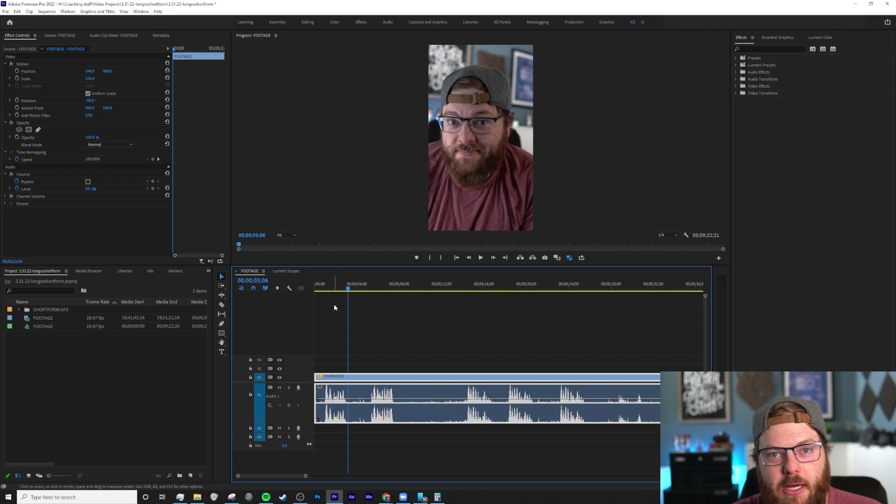
Look up the key assigned to the Add Edit command in the keyboard shortcuts, changing nothing
left_click(19, 12)
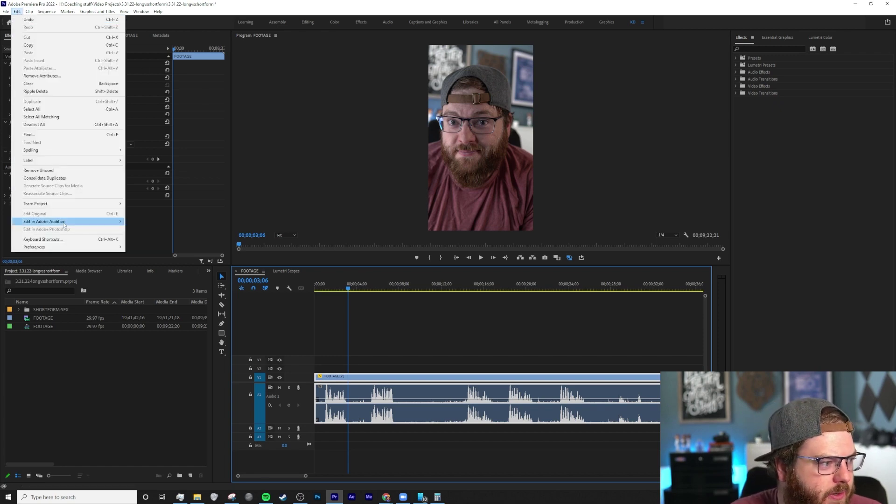
left_click(43, 239)
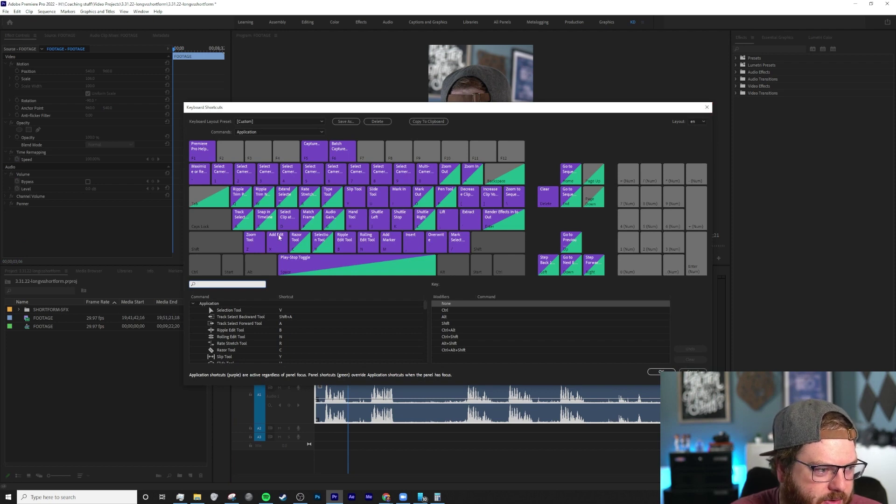
left_click(707, 107)
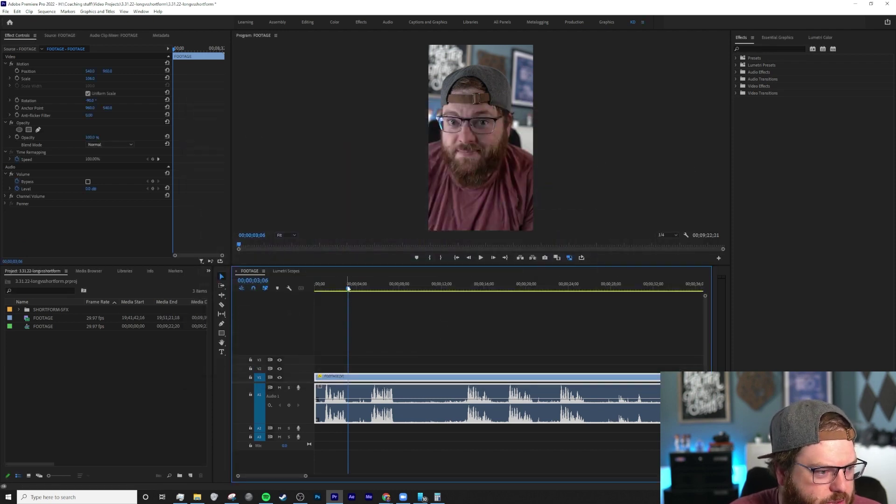
Split the clip at 00;00;03;00 and ripple trim the start of the following segment up to 00;00;14;00
key("Up")
left_click_drag(350, 288, 462, 312)
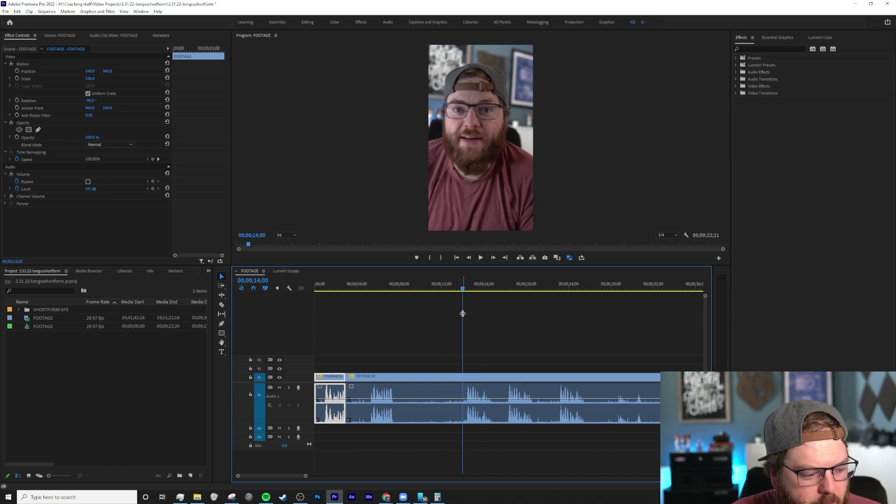
key("q")
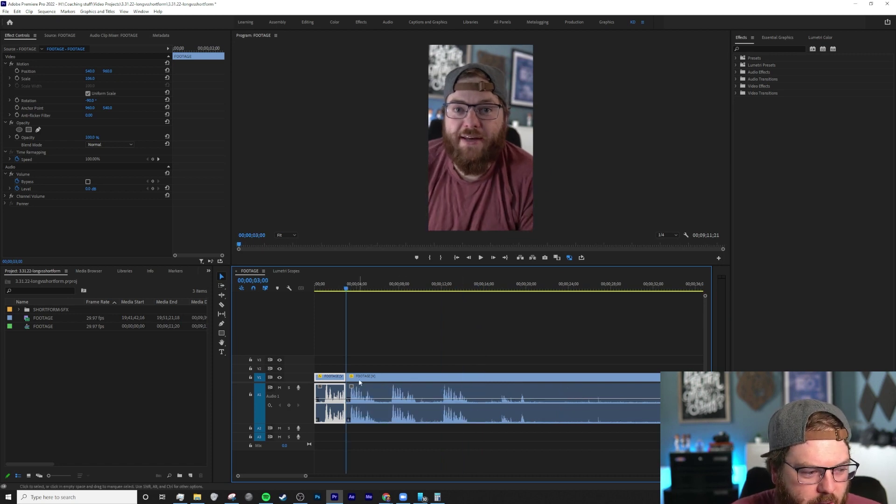
Split the second segment at 00;00;14;20 and ripple trim its start up to 00;00;11;29, keeping only the last take
key("minus")
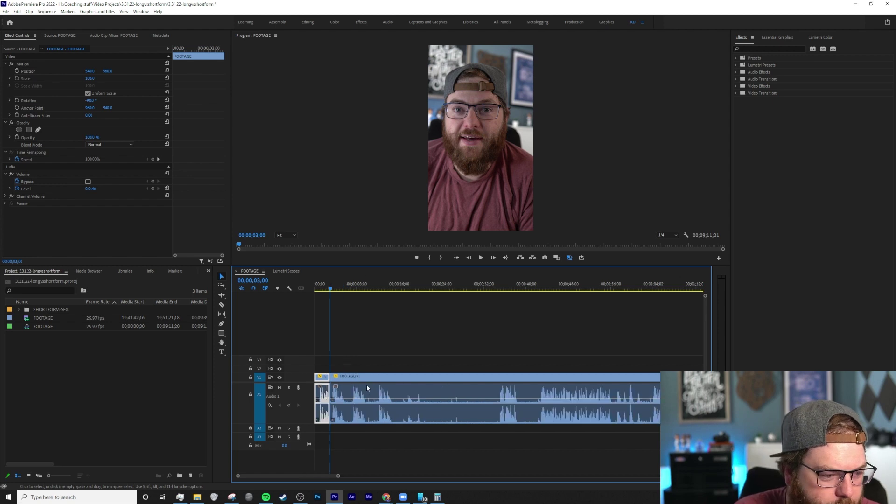
left_click(332, 290)
left_click_drag(332, 292, 377, 295)
key("space")
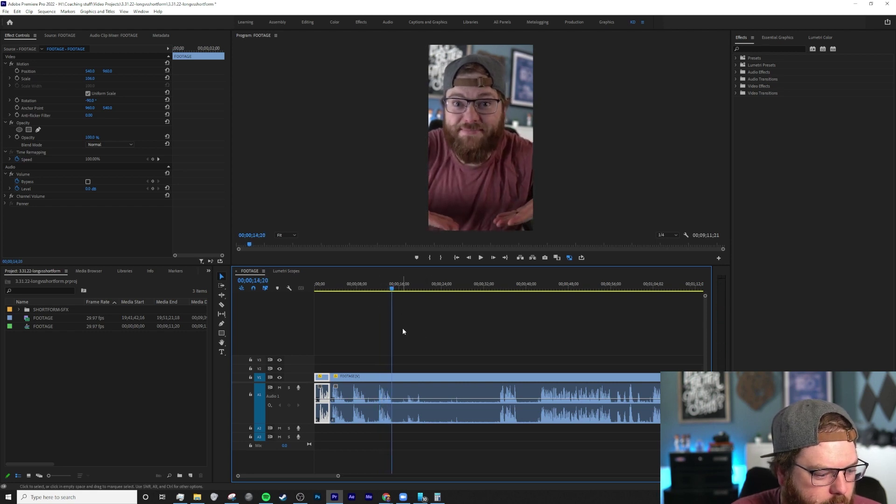
key("ctrl+k")
left_click_drag(393, 290, 378, 293)
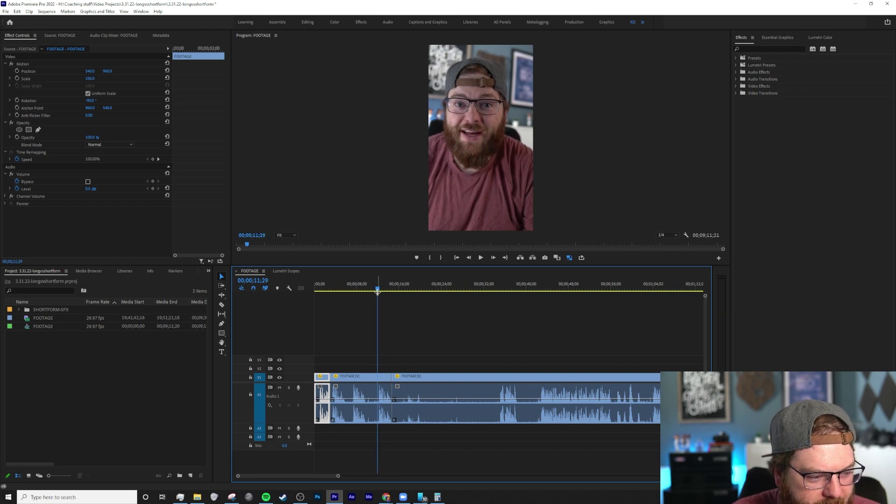
key("q")
Play the edited opening from the start and ripple trim the first segment's beginning up to 00;00;00;24
key("Home")
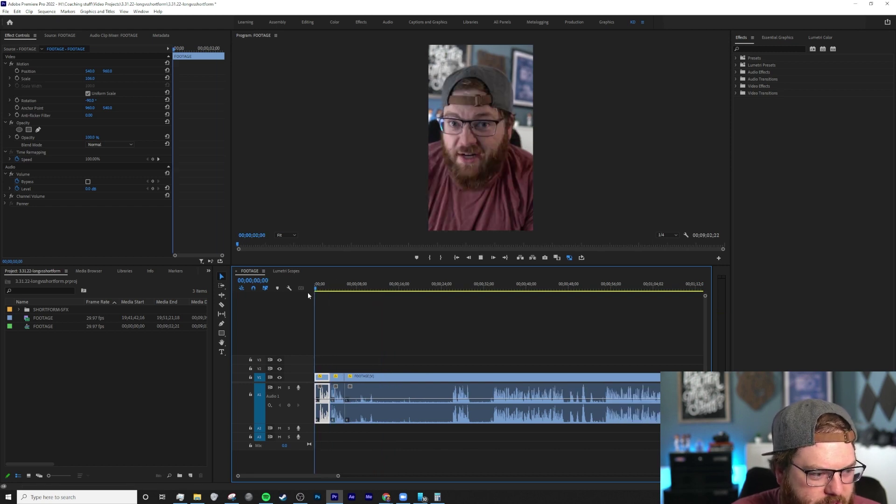
key("space")
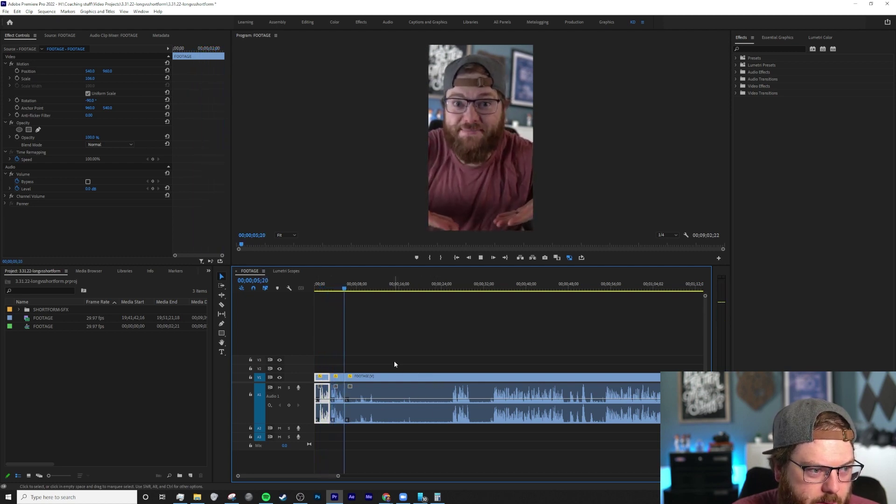
key("space")
left_click_drag(351, 289, 320, 293)
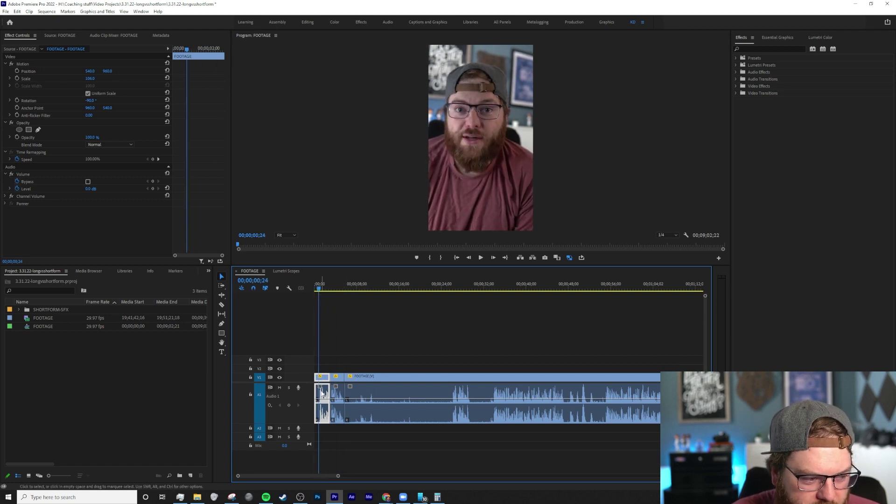
key("q")
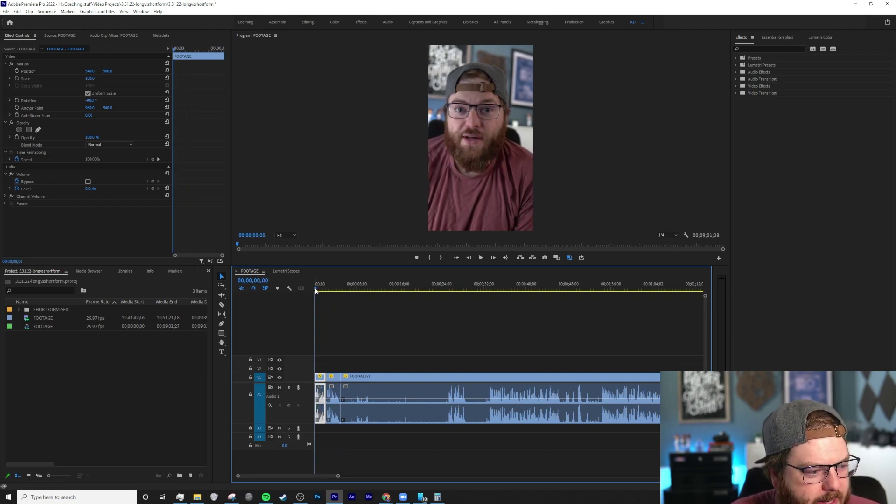
Ripple trim the start of the third segment up to just before 00;00;25;10, removing the silent stretch ahead of the speech
left_click_drag(322, 289, 449, 347)
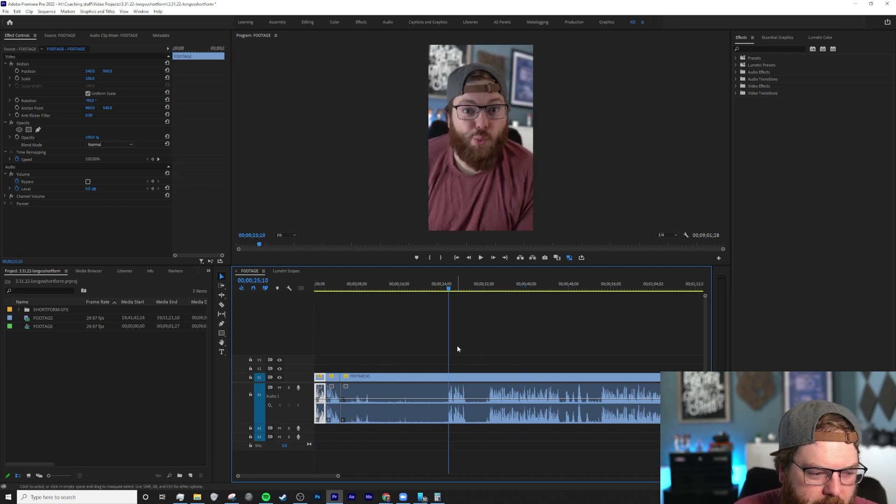
key("minus")
key("minus")
key("minus")
key("minus")
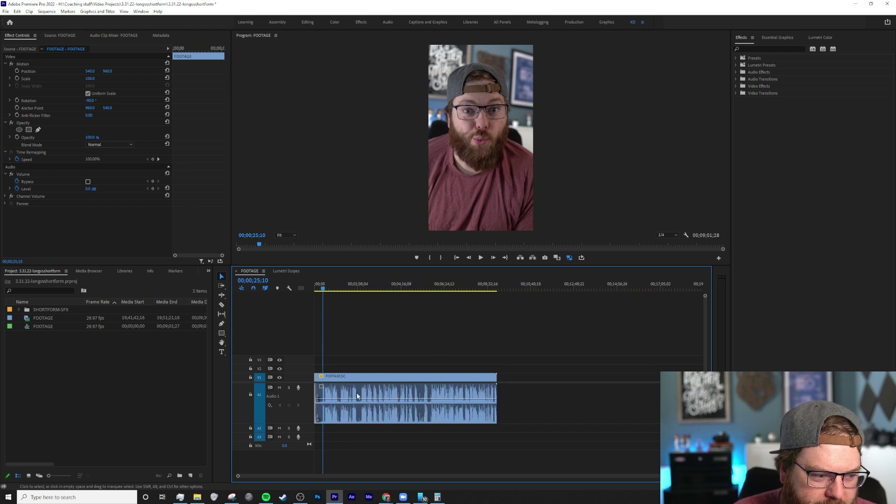
key("equal")
key("equal")
key("equal")
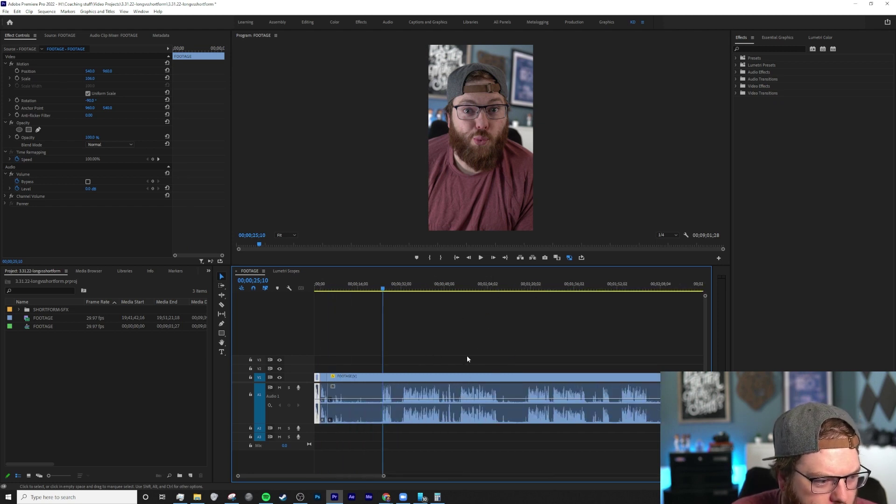
left_click_drag(382, 290, 381, 293)
key("q")
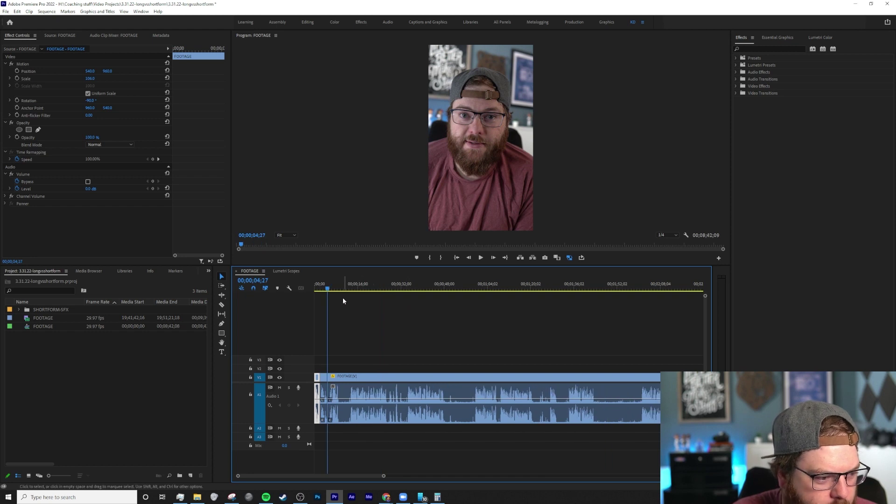
Split the third segment at 00;00;09;15 and ripple trim the start of the following segment up to 00;00;13;02
key("space")
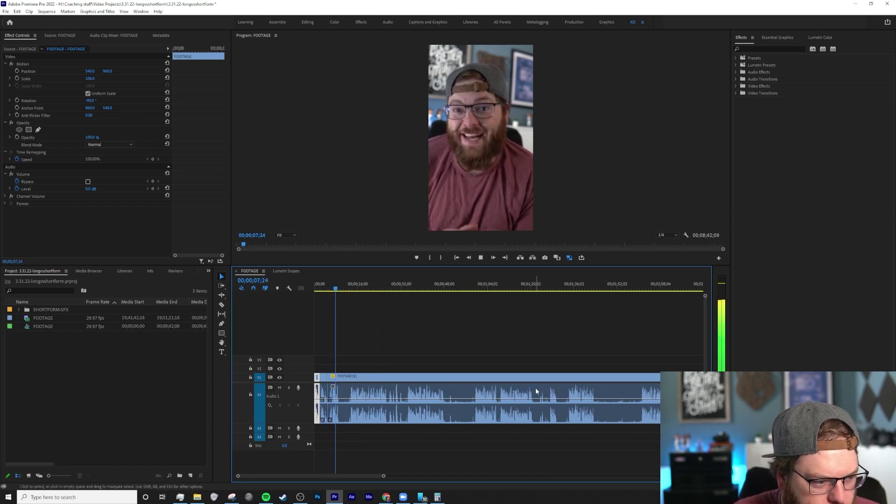
key("space")
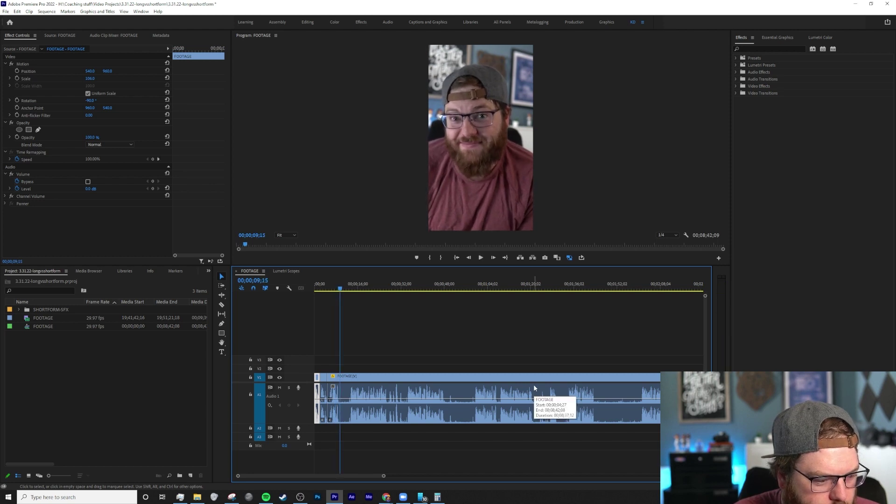
key("ctrl+k")
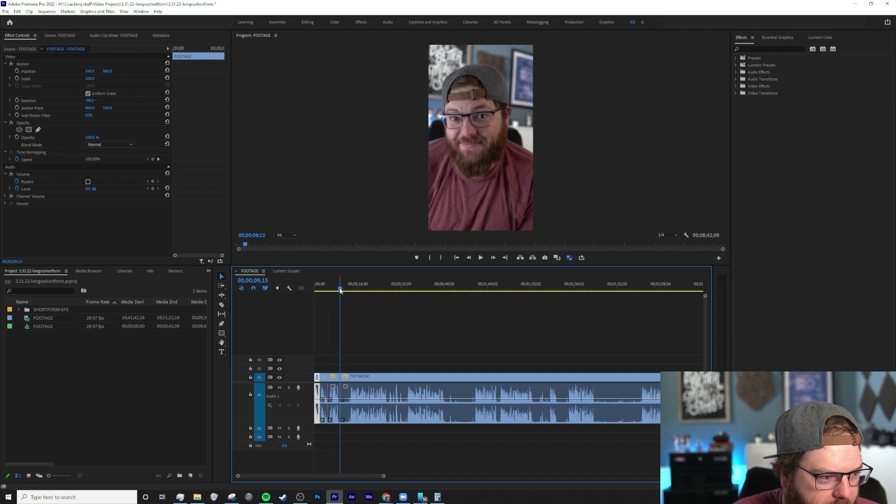
left_click_drag(340, 290, 351, 291)
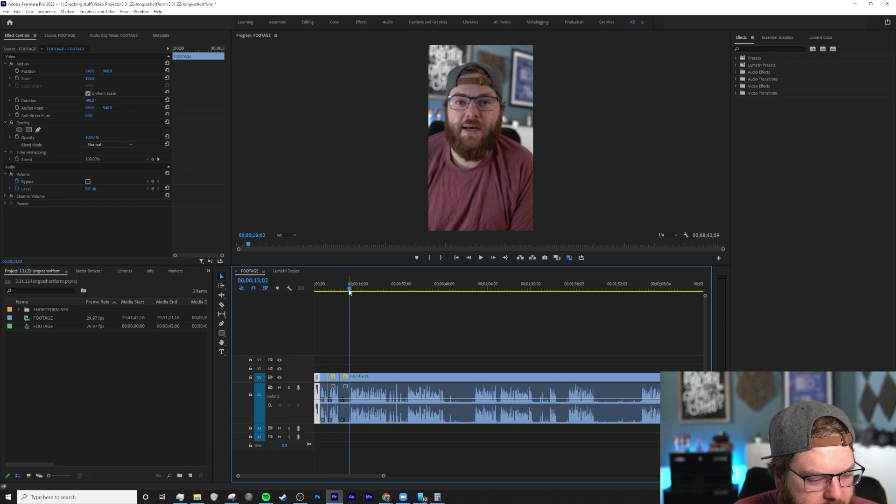
key("Up")
Find the good take near 00;02;00;00 and isolate it by splitting the clip at its start and at 00;02;11;15
key("space")
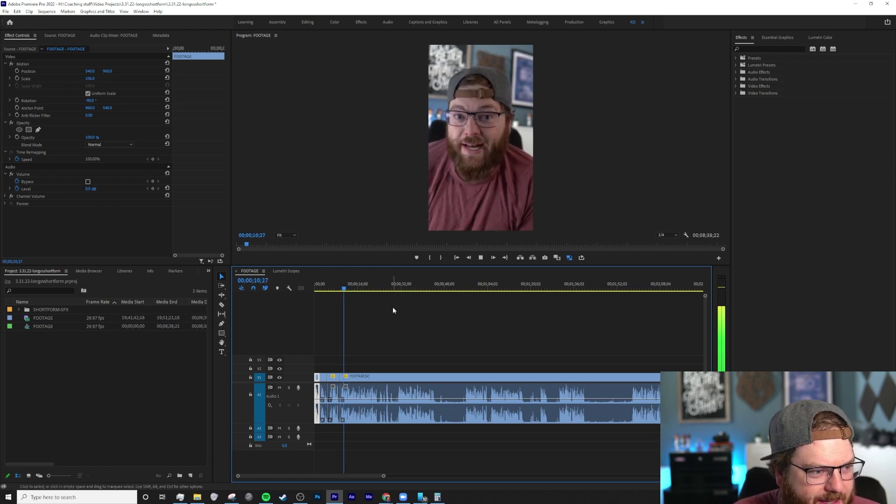
key("space")
key("minus")
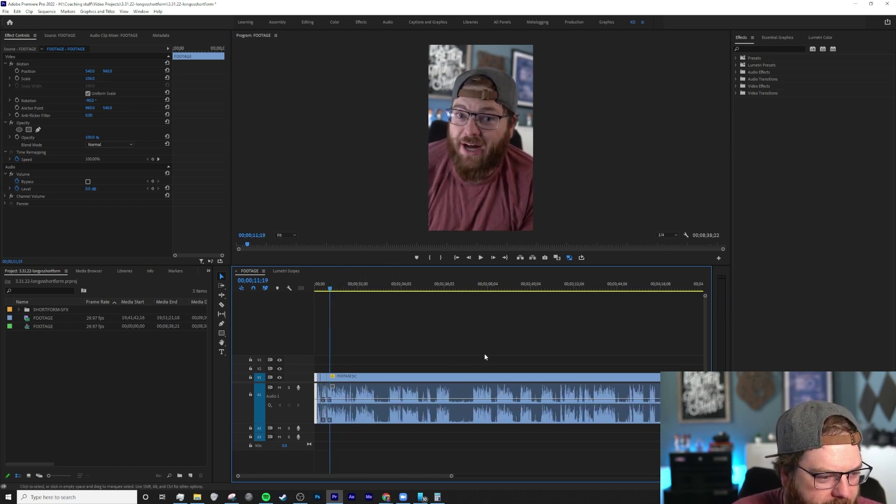
key("minus")
left_click_drag(460, 289, 453, 290)
key("space")
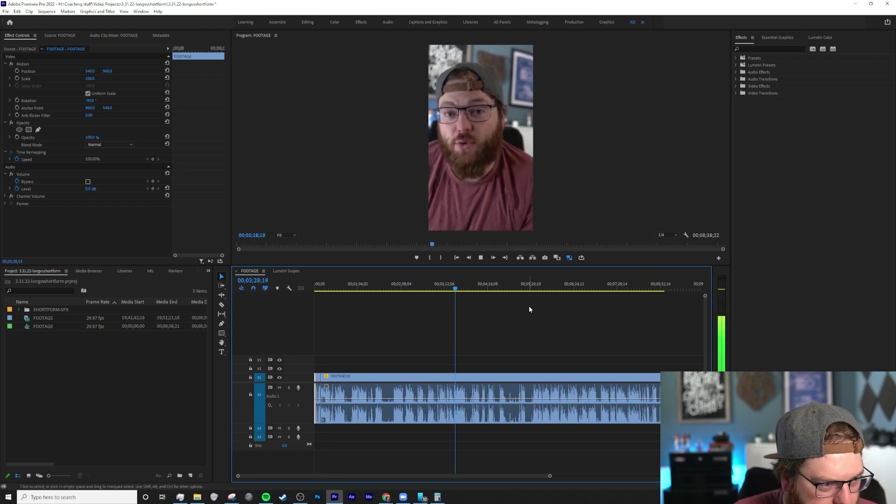
left_click(395, 293)
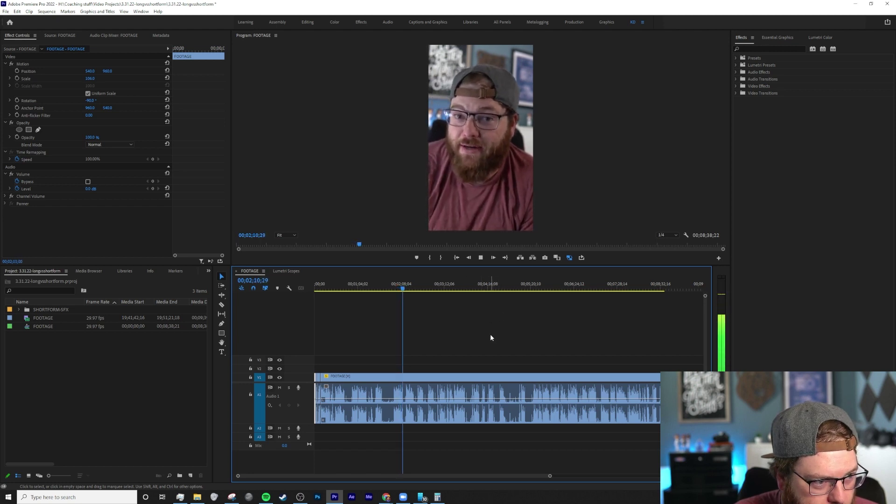
key("space")
key("ctrl+k")
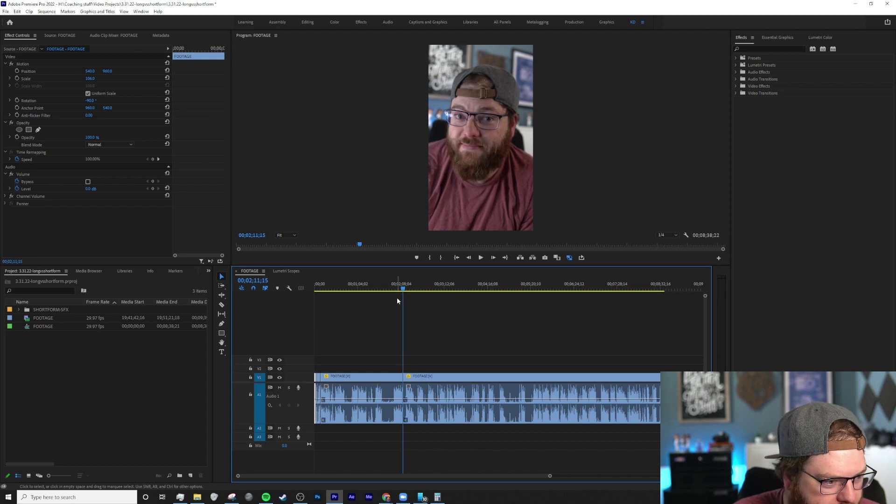
left_click_drag(397, 289, 453, 326)
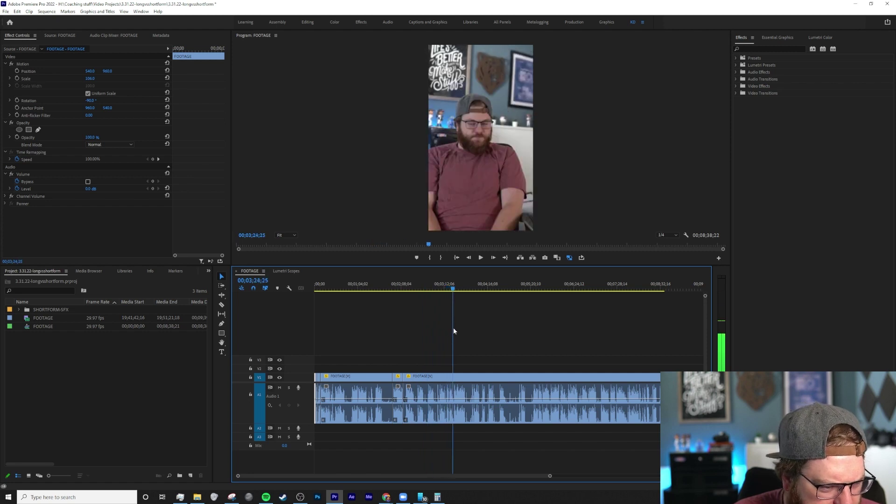
Play the next take and isolate it by splitting the clip at about 00;03;43;00 and at 00;03;26;27
key("space")
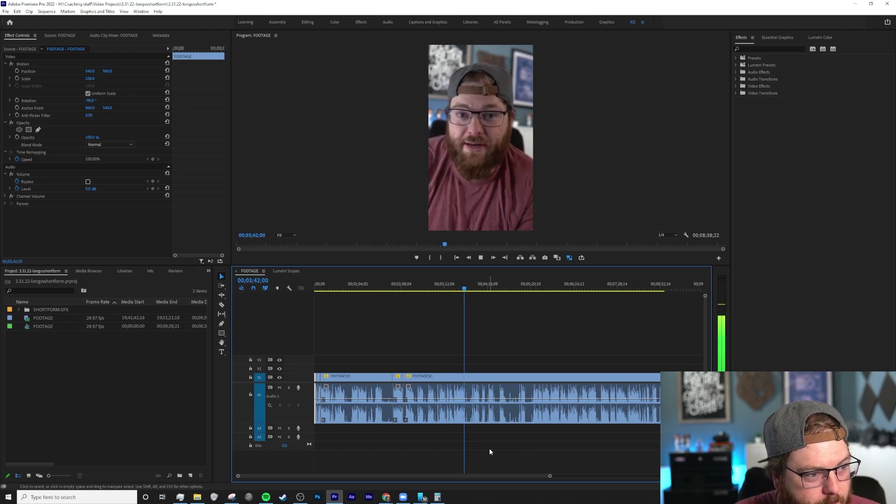
key("ctrl+k")
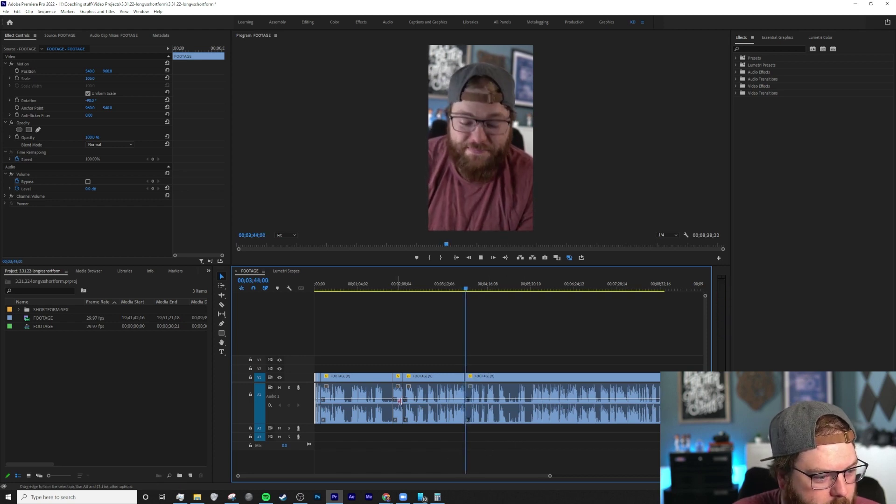
left_click_drag(462, 289, 455, 293)
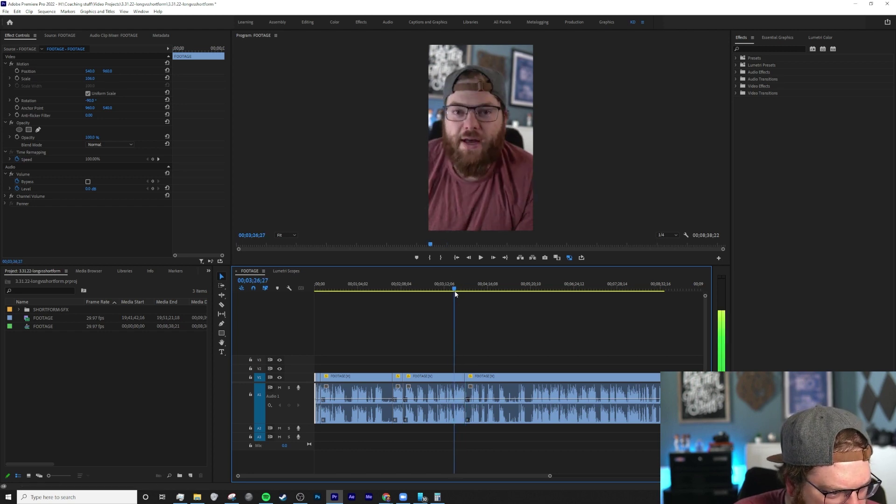
key("ctrl+k")
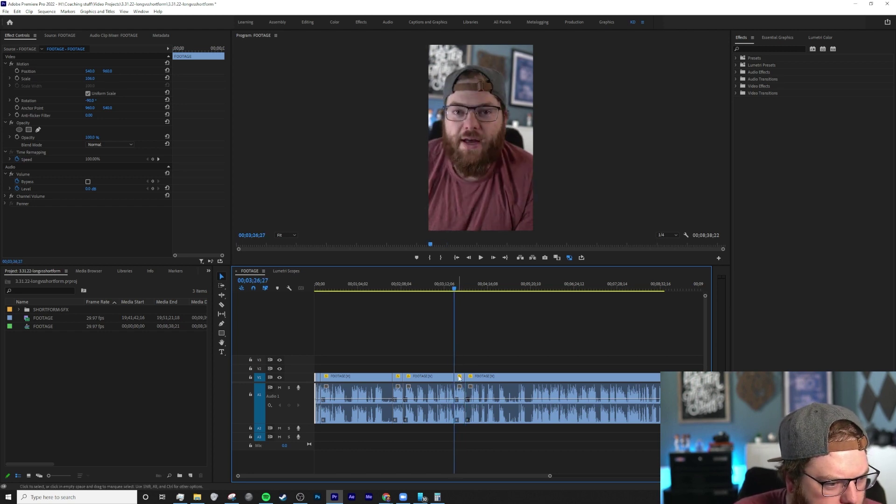
mouse_move(459, 379)
left_mouse_down()
mouse_move(410, 380)
mouse_move(454, 382)
mouse_move(459, 368)
left_mouse_up()
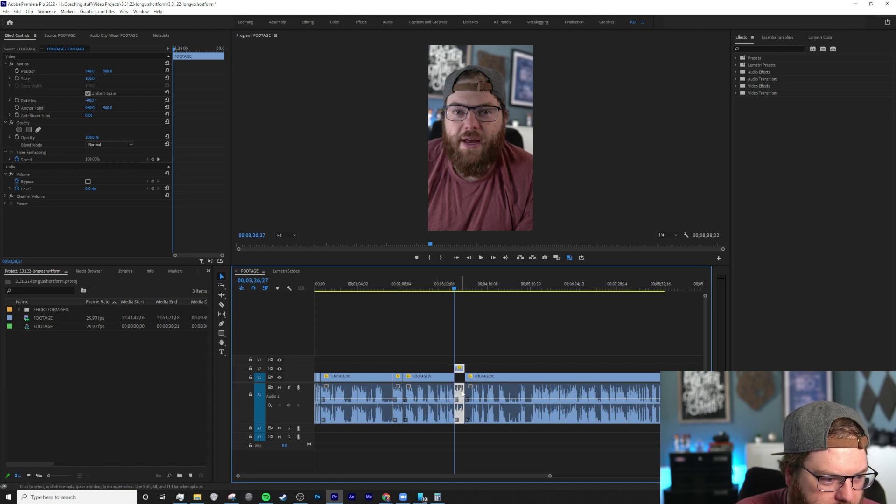
left_click_drag(459, 402, 459, 427)
left_click_drag(459, 368, 409, 377)
key("ctrl+z")
key("ctrl+z")
key("ctrl+z")
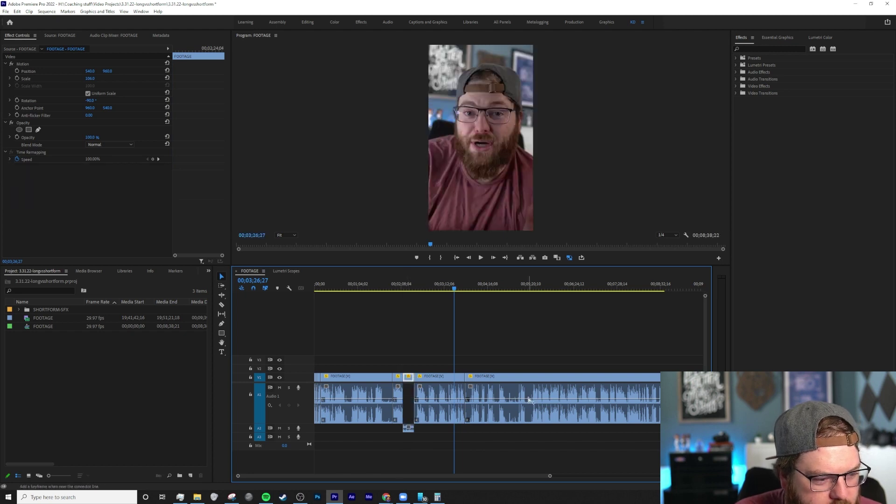
key("ctrl+z")
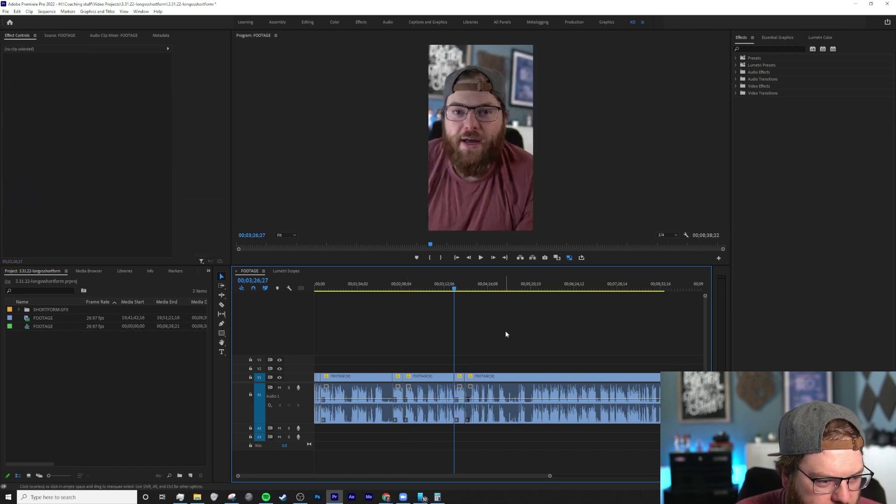
Insert the segment that starts at 00;03;26;27 directly after the take ending at 00;02;11;15, and close the gap left behind
left_click(460, 380)
left_click_drag(460, 381, 409, 380)
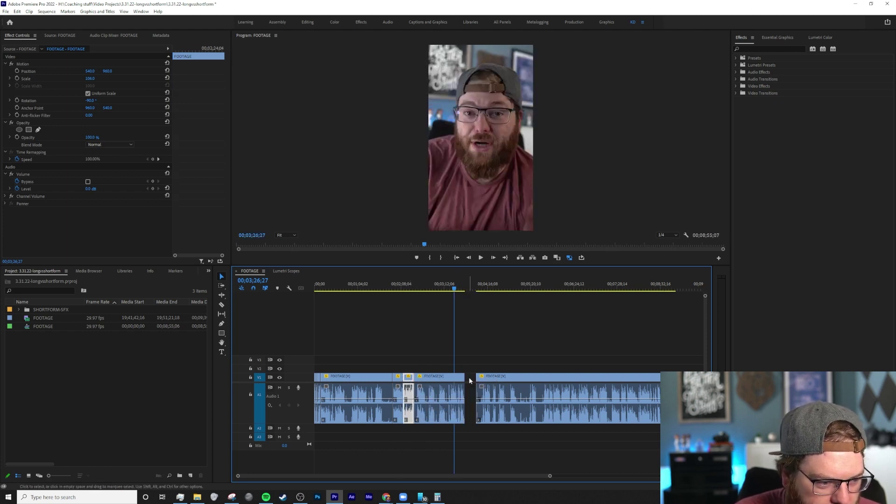
left_click(469, 381)
key("Delete")
Play the sequence from about 00;02;00;10 to check the good take and how it leads into the inserted segment
left_click(393, 287)
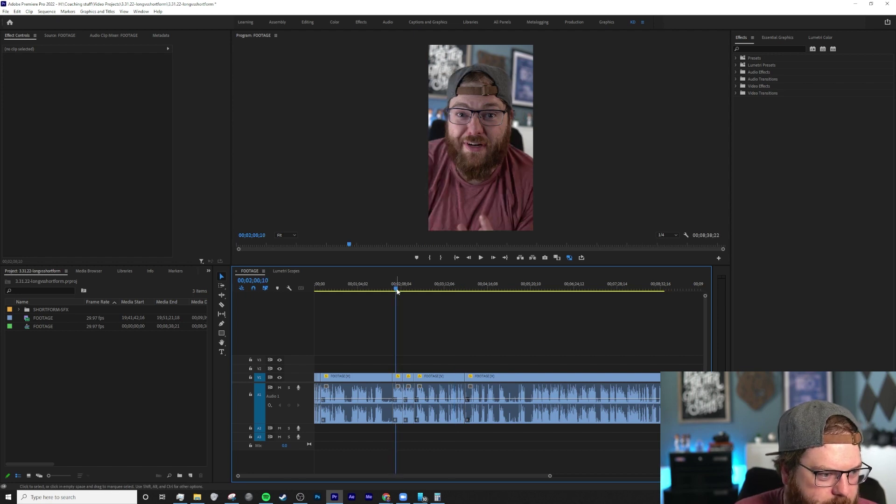
key("space")
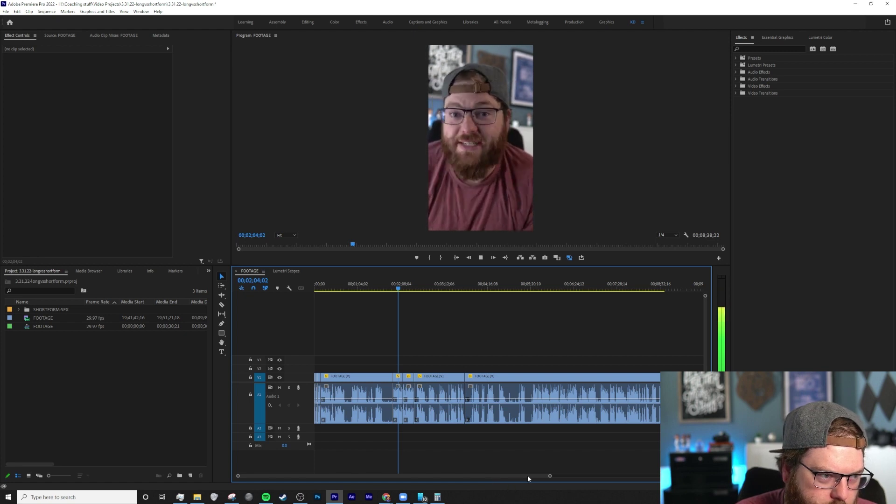
left_click(396, 288)
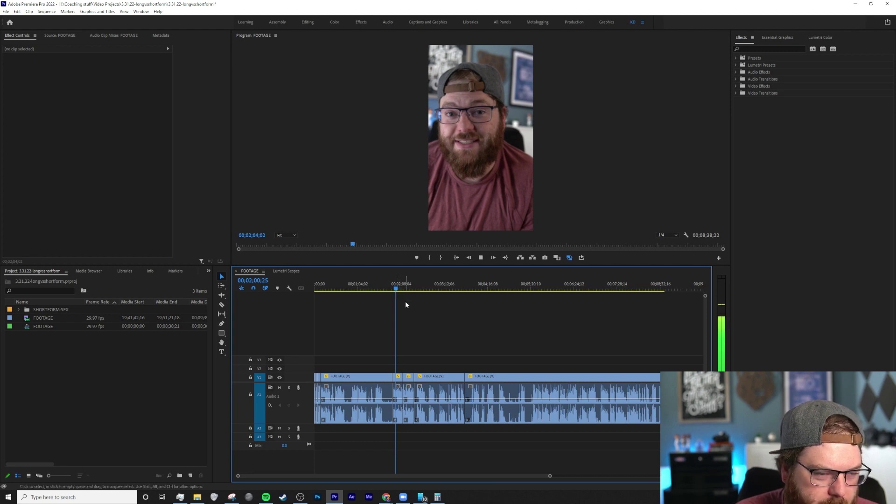
key("space")
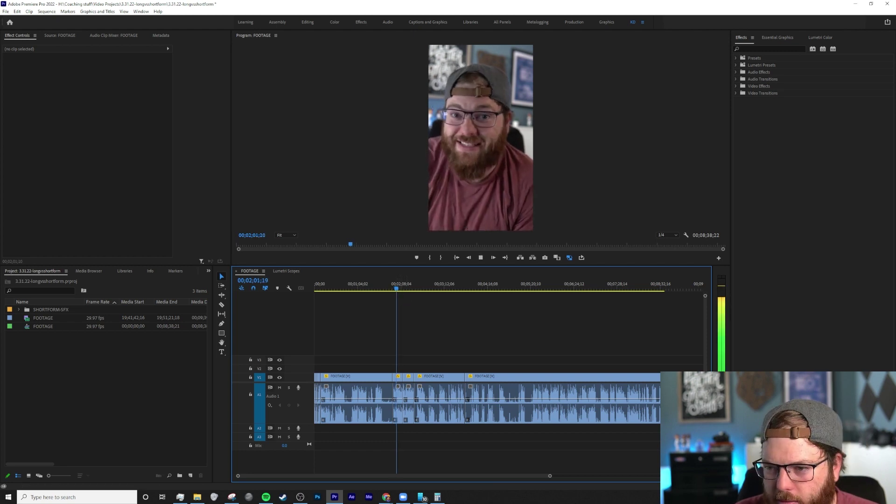
key("space")
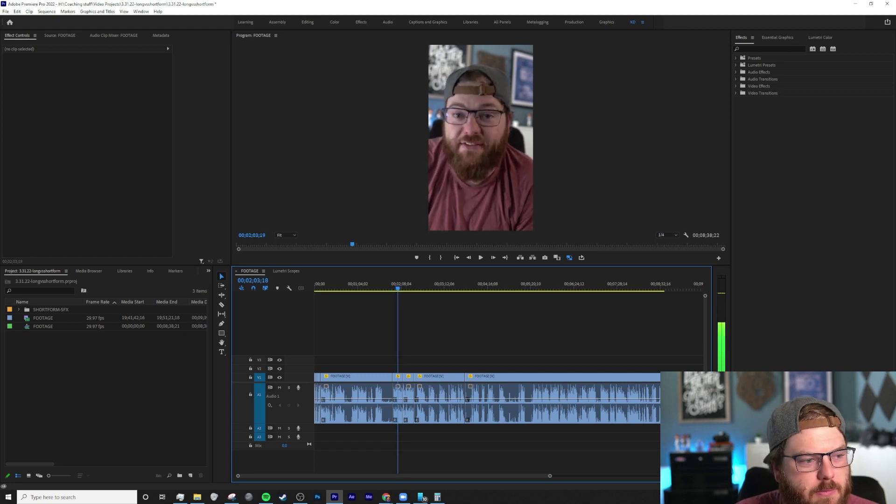
key("space")
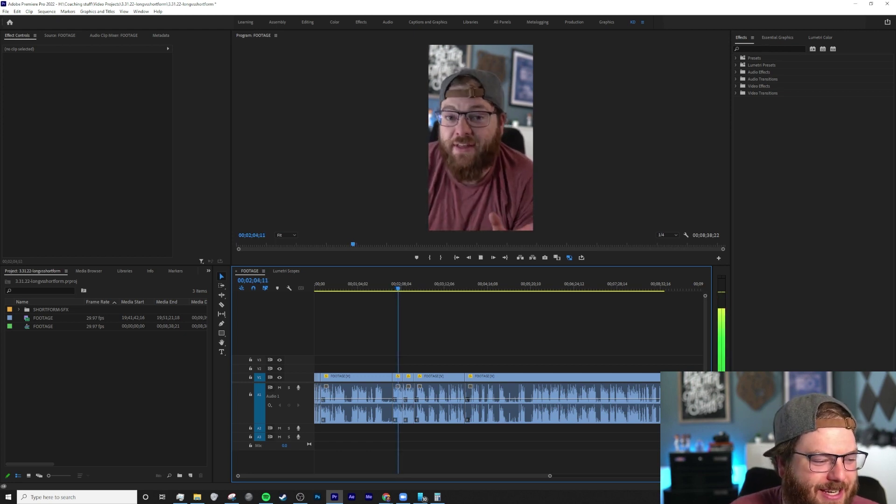
Delete the long unused segment that starts at 00;00;09;15, before the good take, and close the gap it leaves
key("equal")
key("equal")
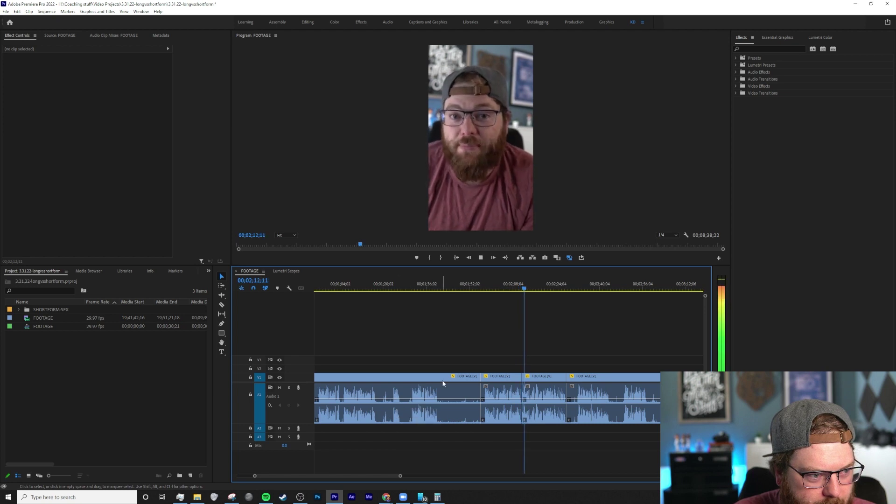
left_click(396, 380)
key("Delete")
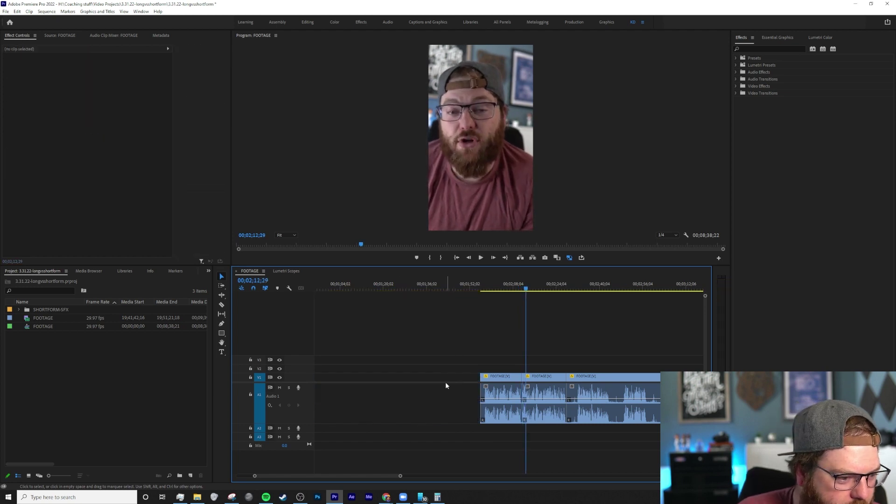
key("backslash")
left_click(371, 380)
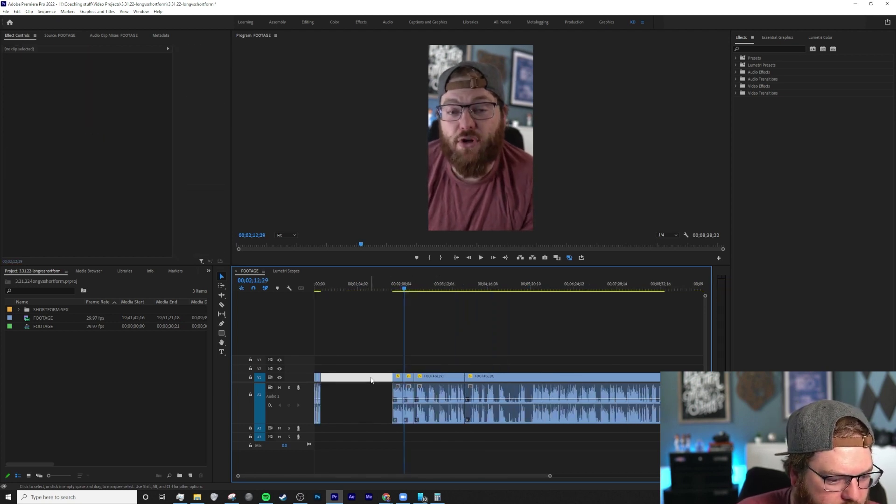
key("Delete")
Skim the remaining footage and play from 00;00;40;28 to examine the material following the inserted segment
left_click(583, 288)
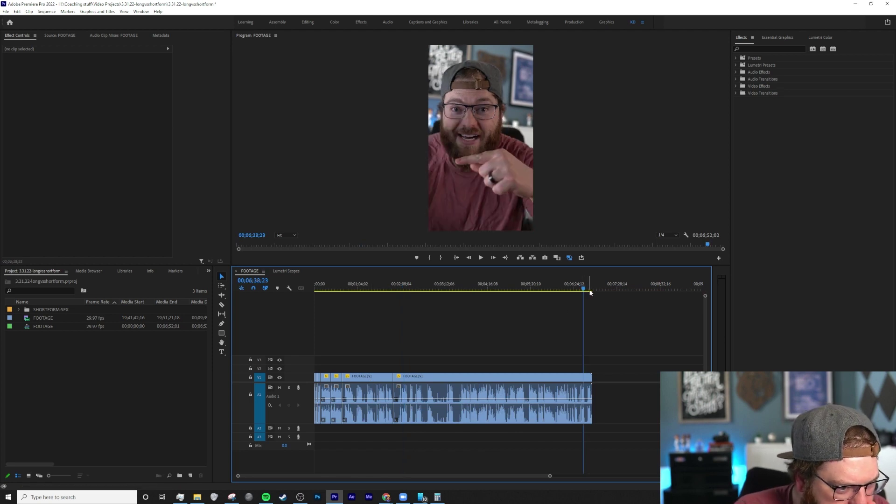
left_click(357, 290)
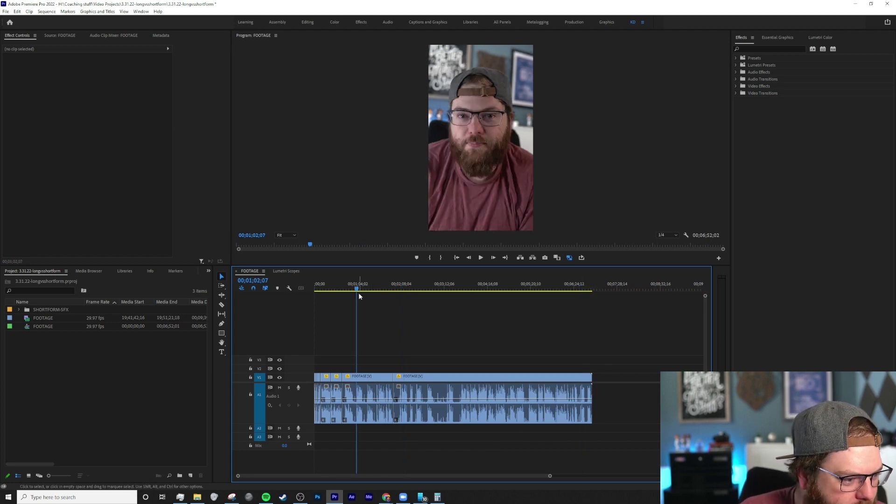
left_click_drag(357, 290, 342, 290)
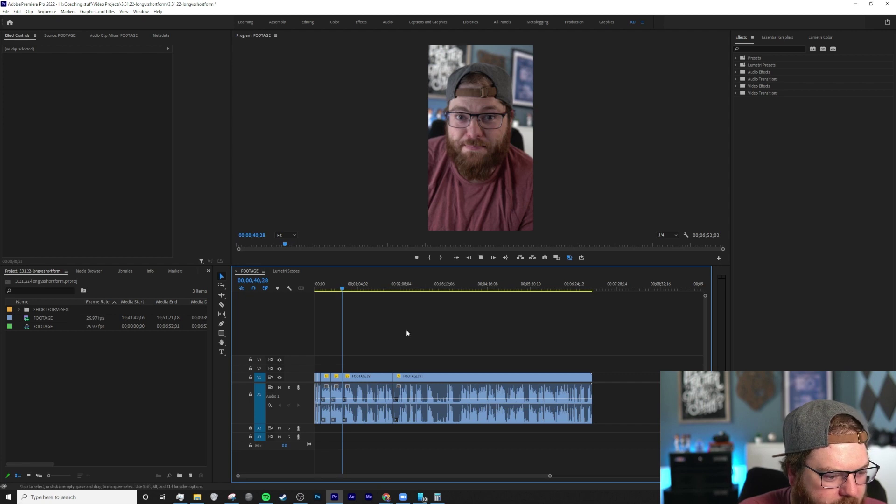
key("space")
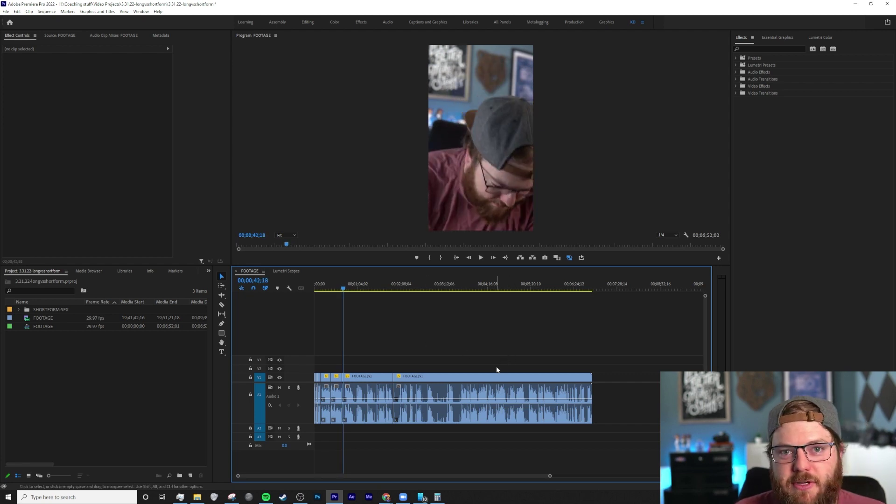
Find the flip effects by searching for "flip" and apply Vertical Flip to the last clip to mirror its picture
key("space")
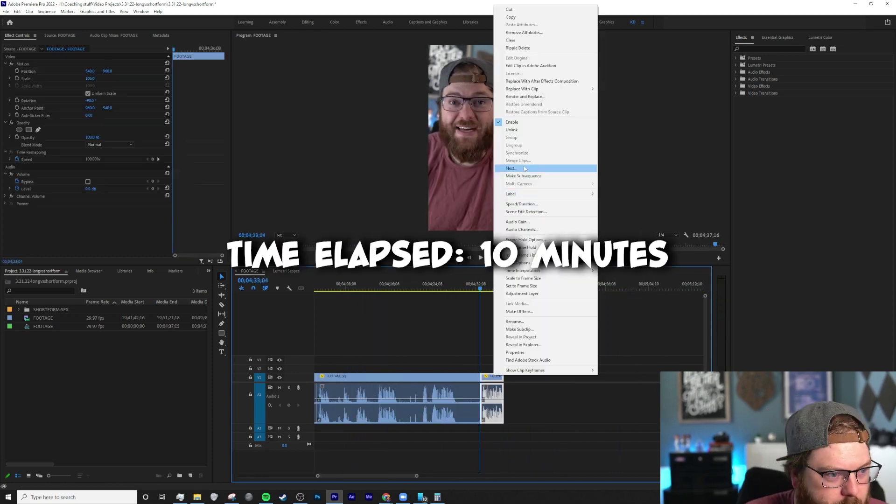
type("flip")
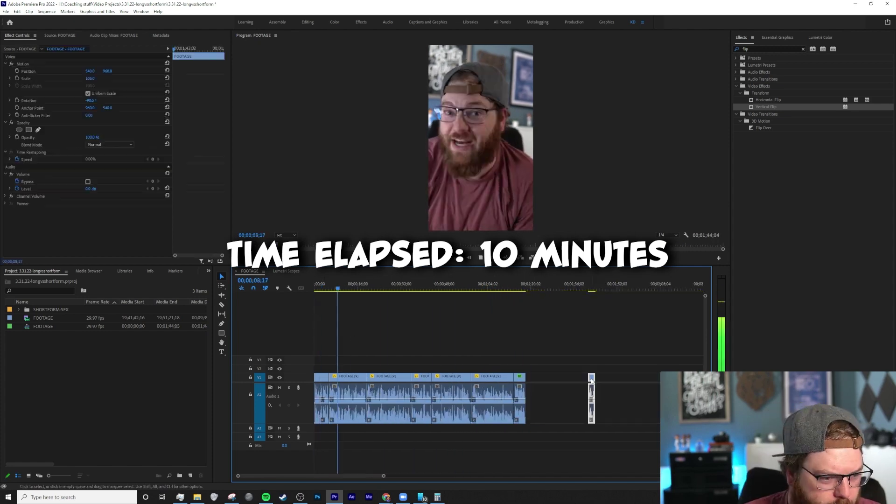
Play the sequence from 00;00;50;17 to examine the pause and the cut into the mirrored last clip
left_click(361, 288)
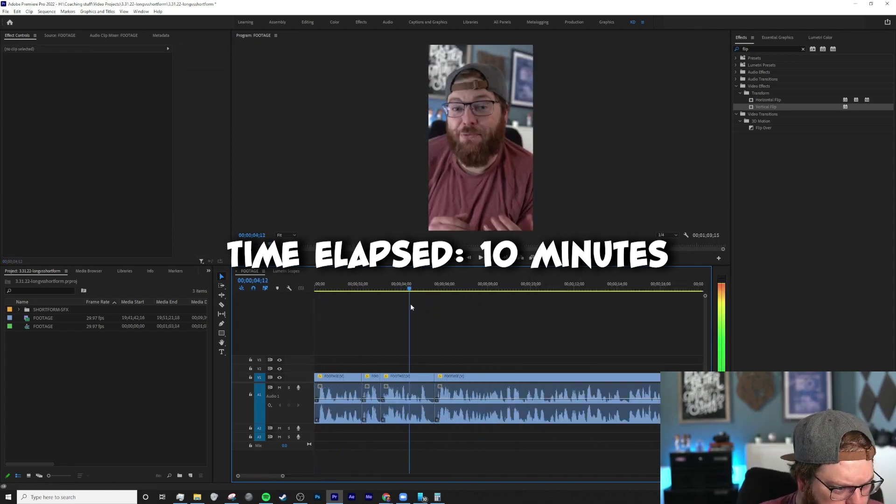
key("equal")
key("equal")
key("equal")
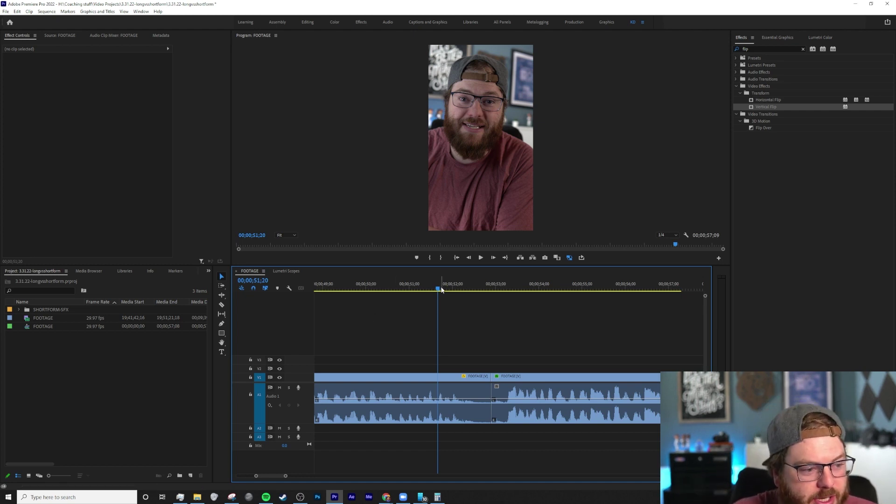
left_click_drag(438, 289, 388, 302)
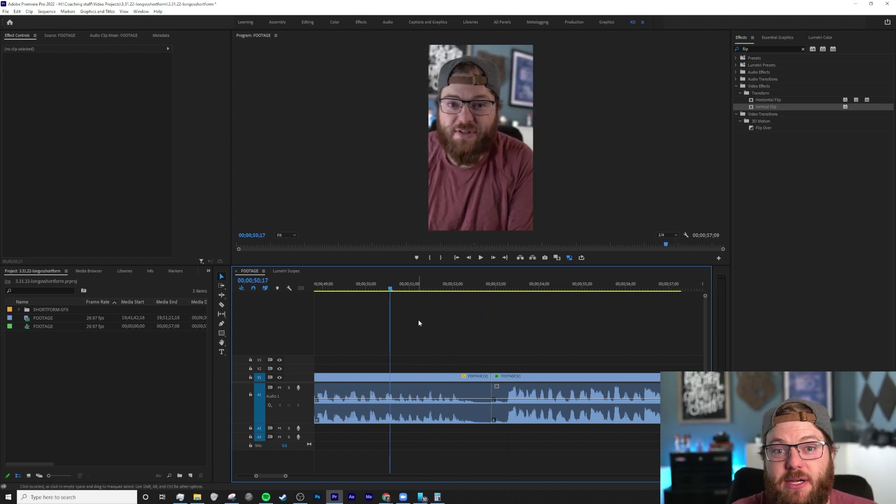
key("space")
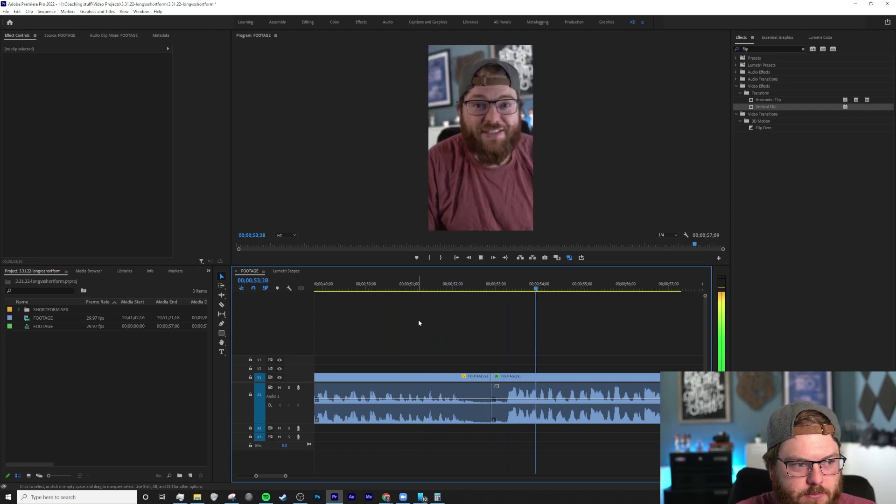
key("space")
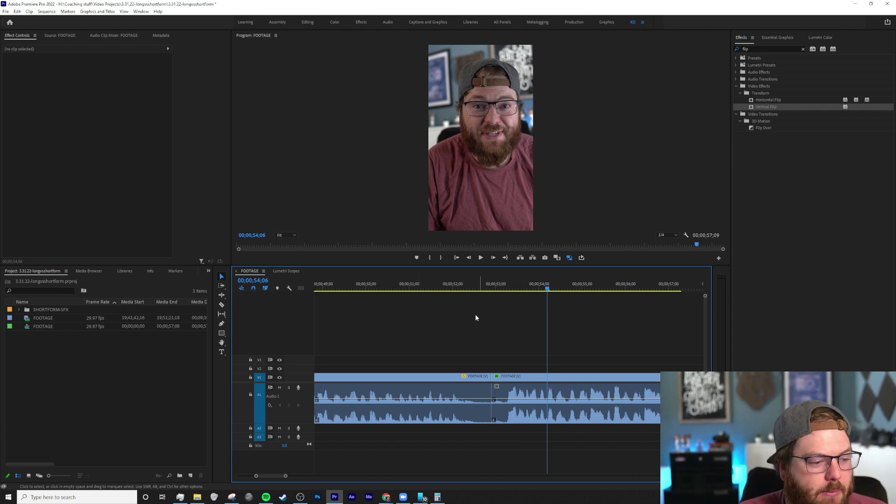
Ripple-trim the previous clip's end to 00;00;52;16 and the mirrored clip's start to 00;00;52;26 to remove the pause between them
mouse_move(475, 287)
left_mouse_down()
mouse_move(429, 290)
mouse_move(489, 294)
left_mouse_up()
key("w")
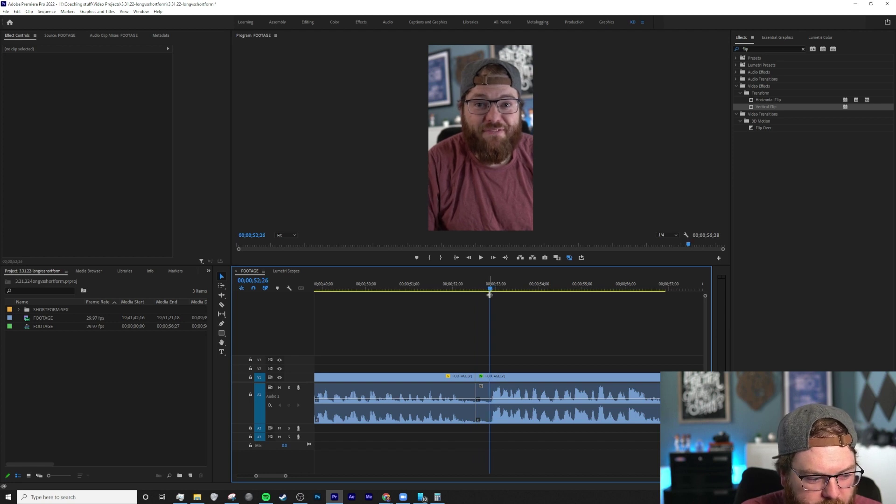
key("q")
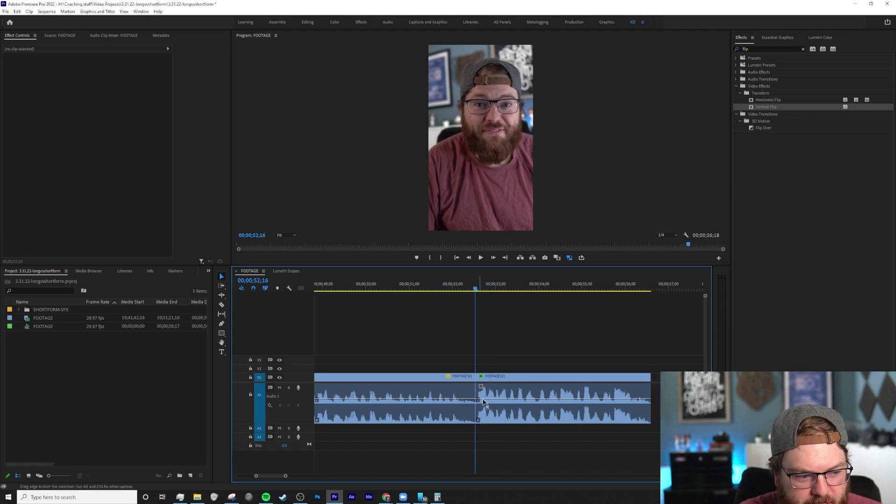
Play from 00;00;50;07 to check the tightened cut into the mirrored last clip
left_click_drag(393, 292, 376, 292)
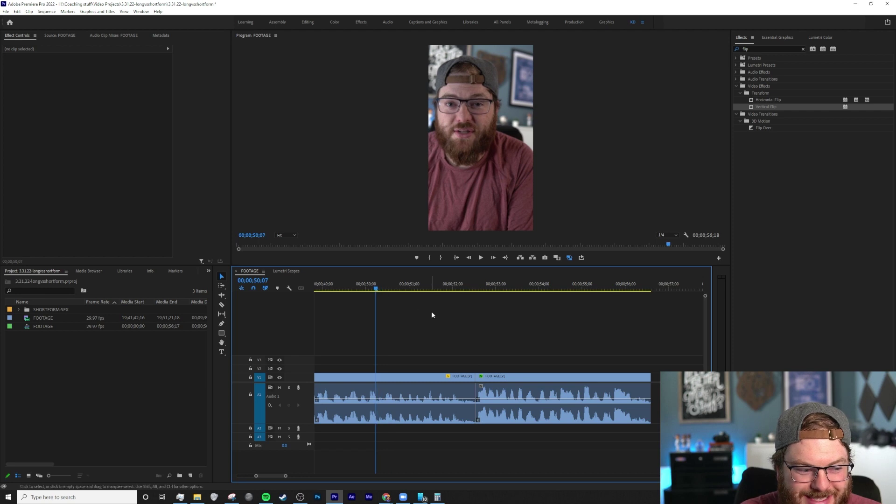
key("space")
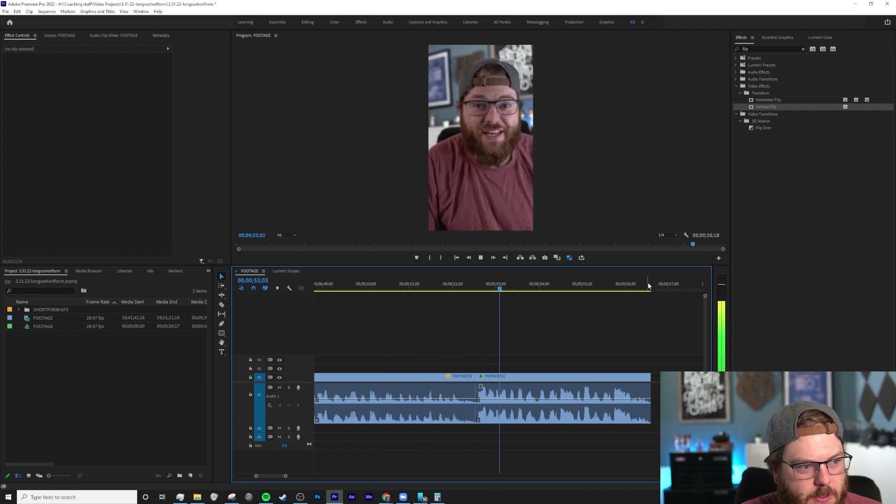
key("space")
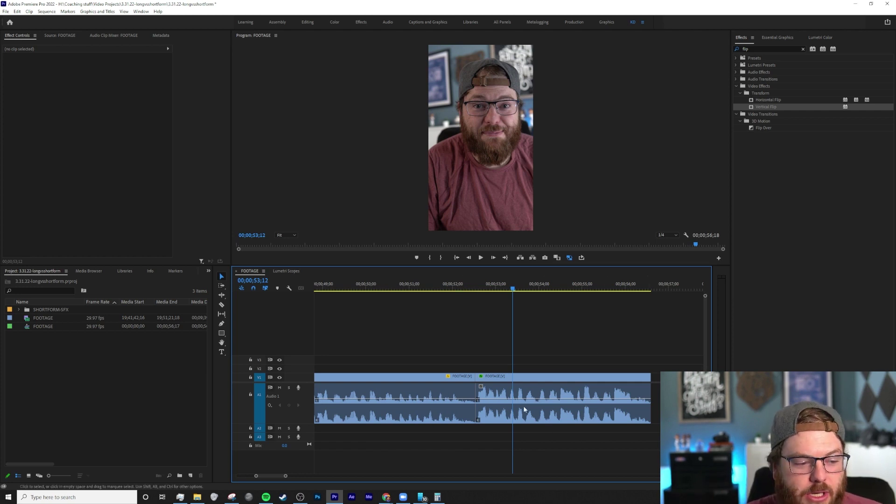
Apply the default audio transition to the last two clips and play across the cut between them
left_click_drag(489, 437, 464, 418)
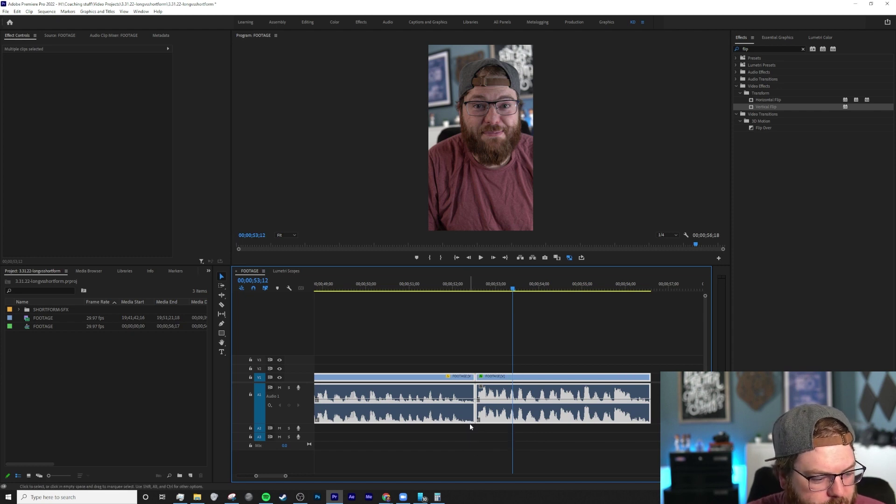
key("ctrl+shift+d")
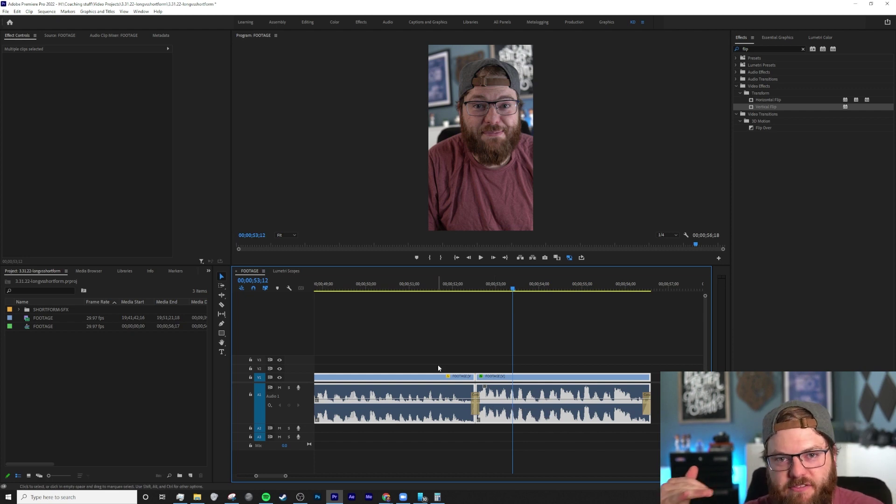
left_click_drag(447, 288, 439, 290)
key("space")
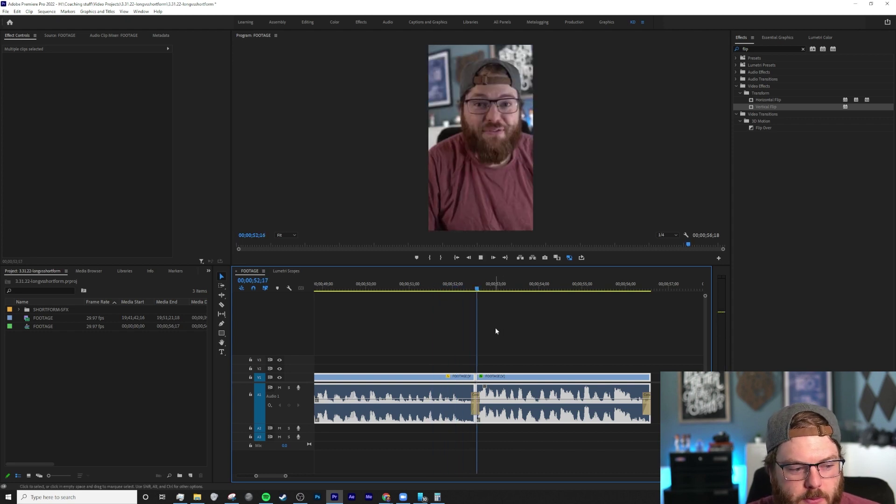
key("space")
Apply the default audio transition to all clips in the sequence and inspect the cuts near the beginning
key("minus")
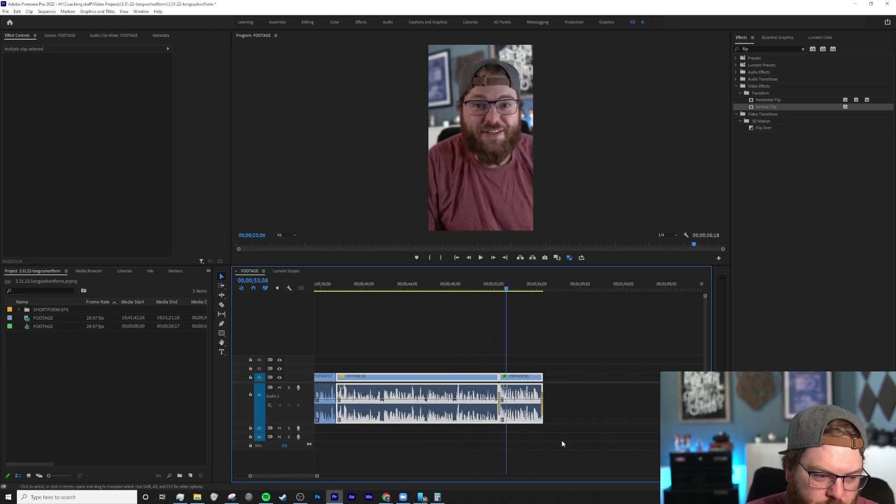
key("minus")
key("minus")
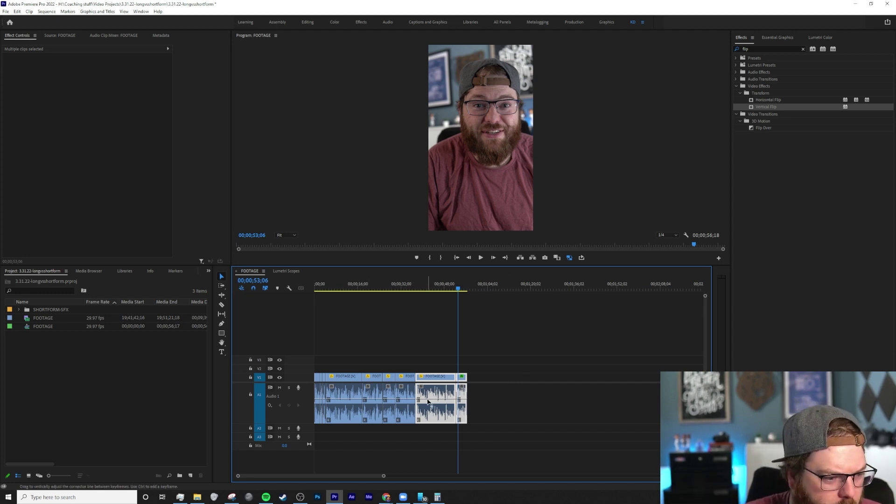
left_click_drag(498, 398, 308, 414)
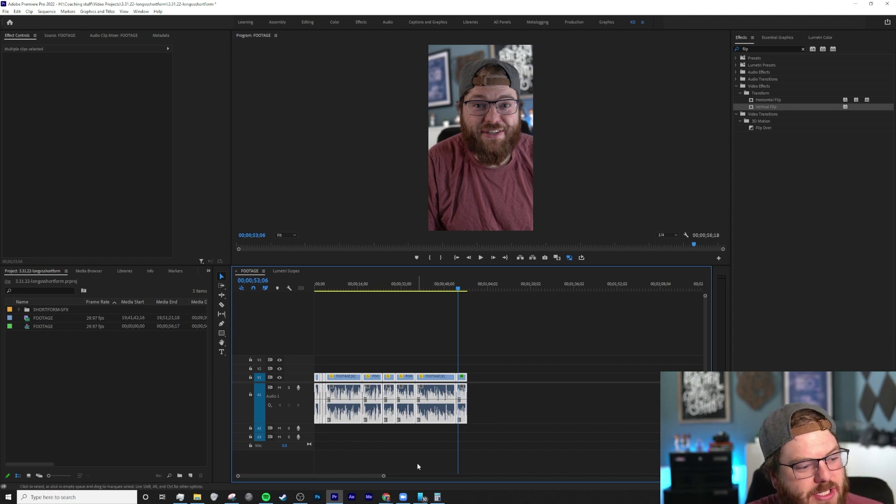
left_click(365, 442)
left_click_drag(333, 283, 327, 295)
key("equal")
key("equal")
key("equal")
key("equal")
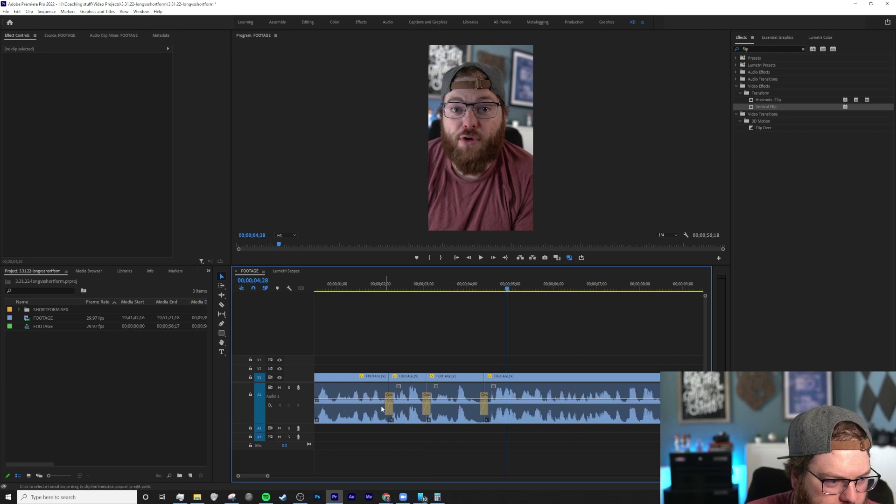
Play the sequence from 00;00;00;00 to check the audio transitions between the opening clips
left_click_drag(505, 287, 315, 344)
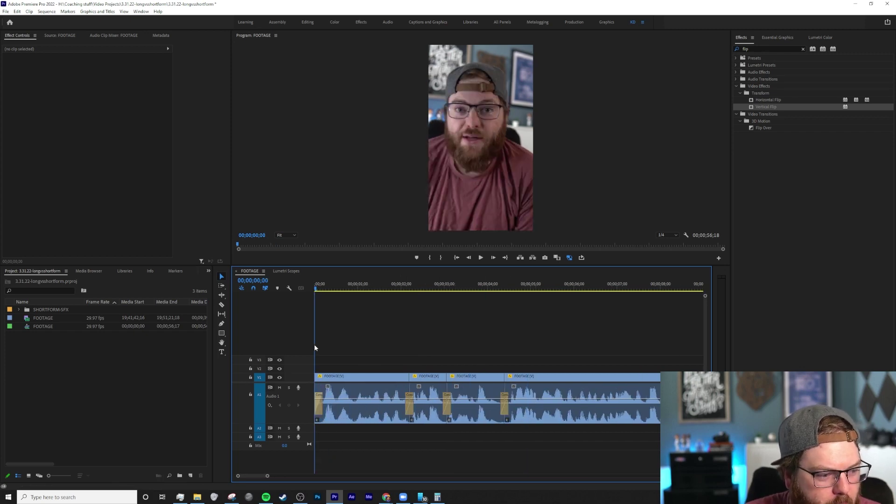
key("minus")
key("minus")
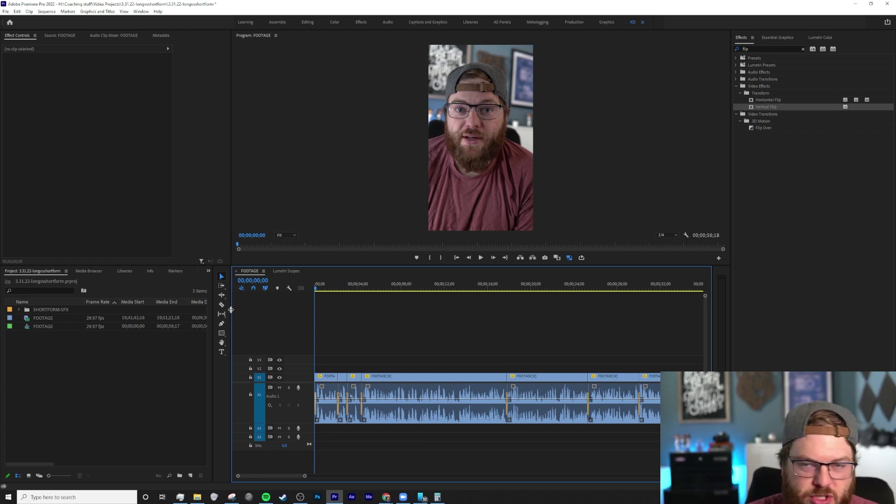
key("space")
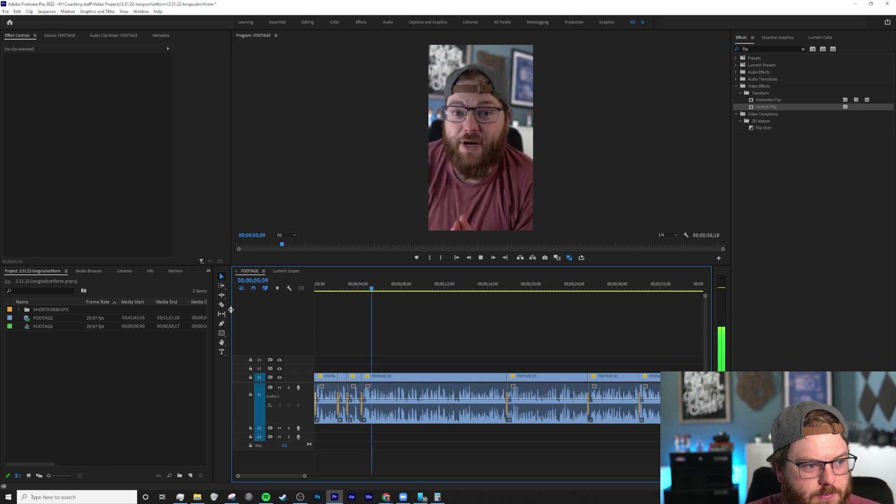
key("space")
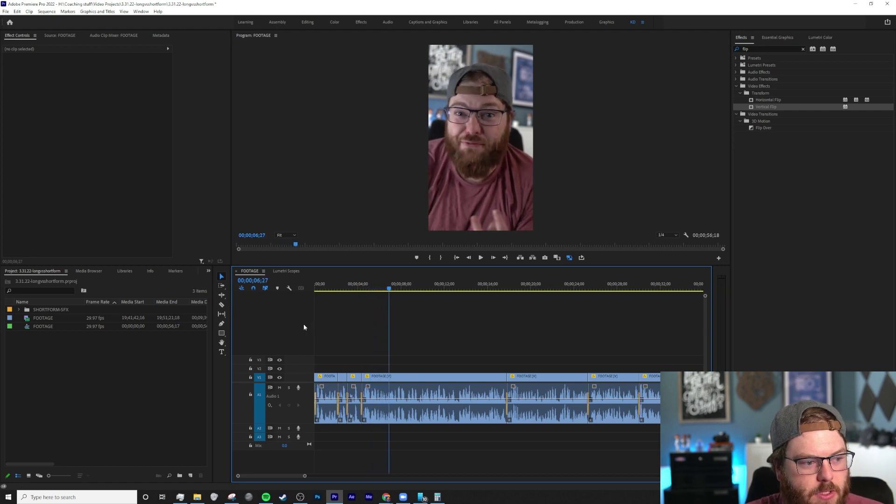
Skim to the end of the assembled sequence, return to its start, and save the project
left_click(502, 281)
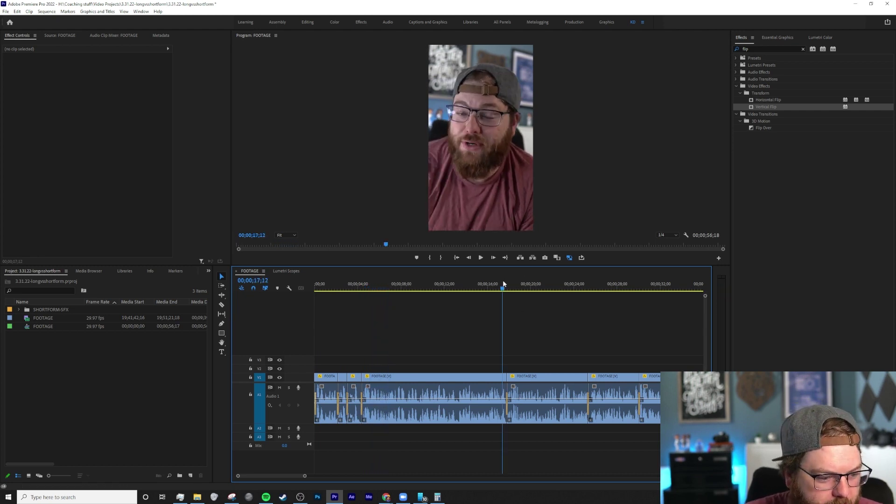
key("minus")
key("minus")
left_click(467, 288)
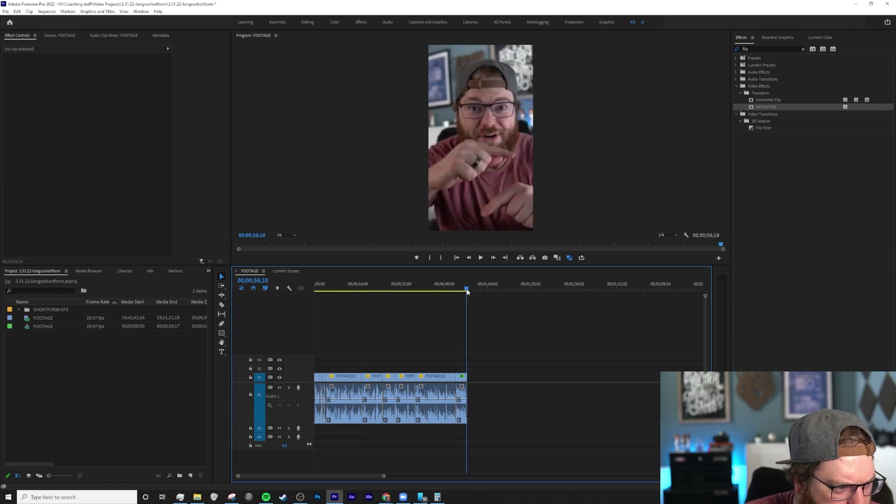
key("Home")
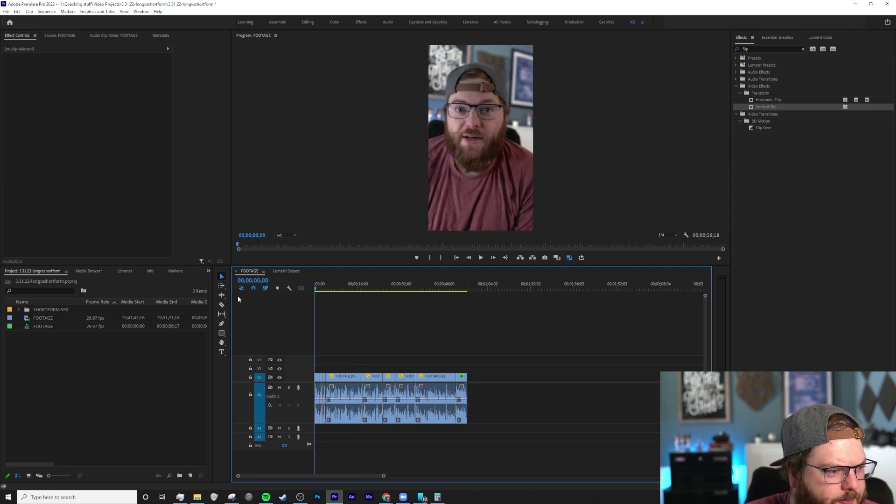
key("ctrl+s")
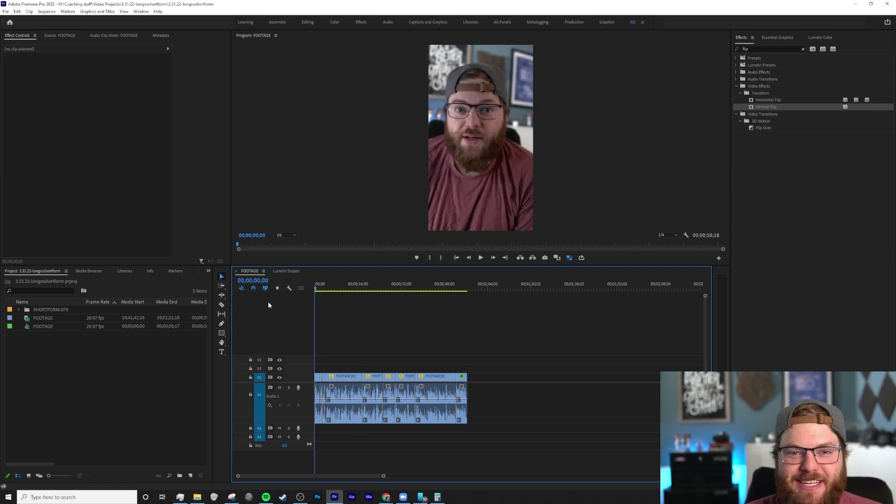
Replay the opening clip from 00;00;00;00 to examine its framing up to the first cut
key("space")
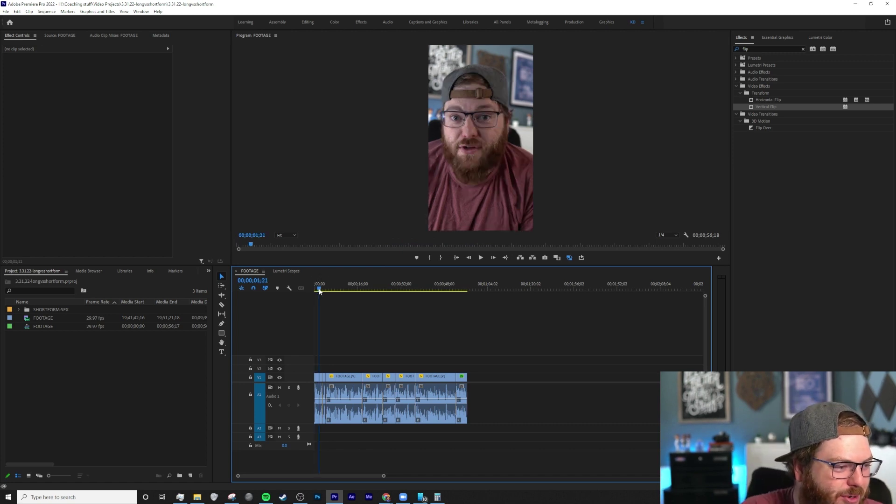
key("=")
key("=")
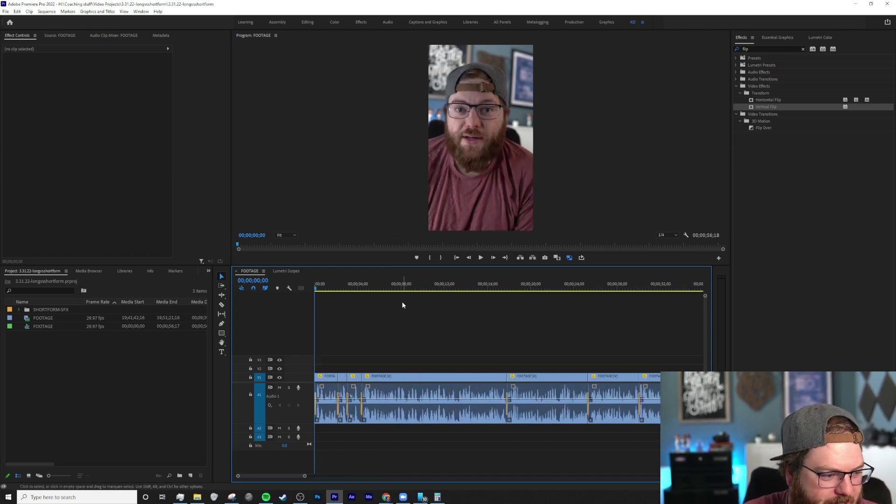
key("space")
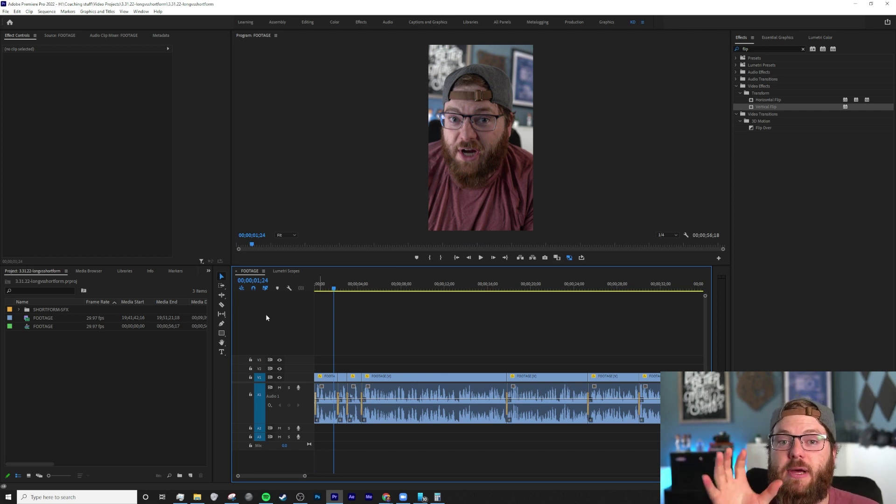
left_click_drag(330, 287, 308, 298)
key("space")
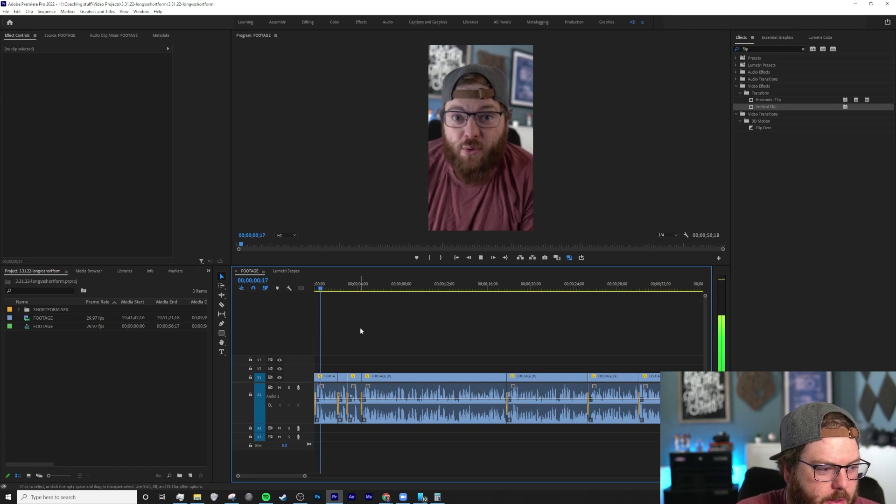
key("space")
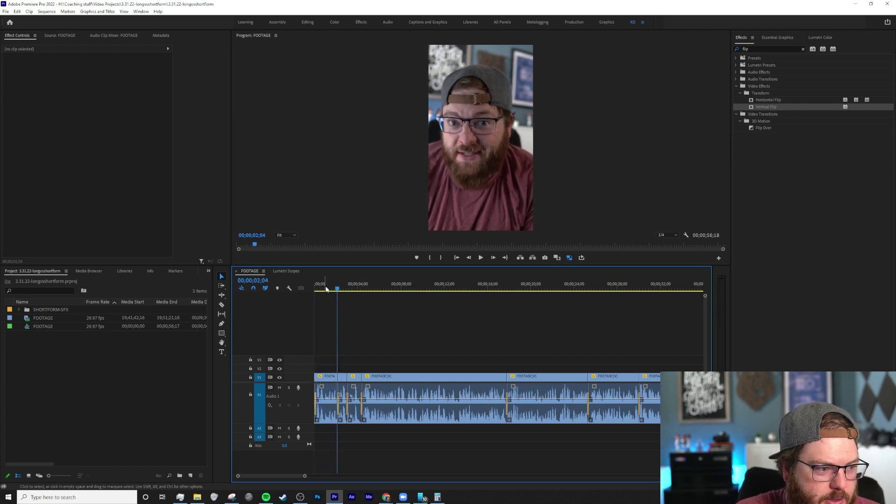
left_click_drag(329, 288, 326, 289)
left_click(329, 383)
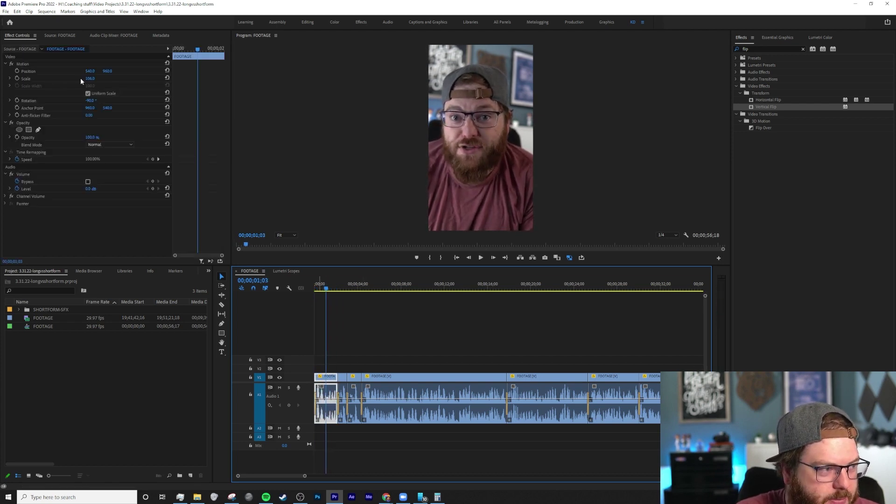
left_click(92, 78)
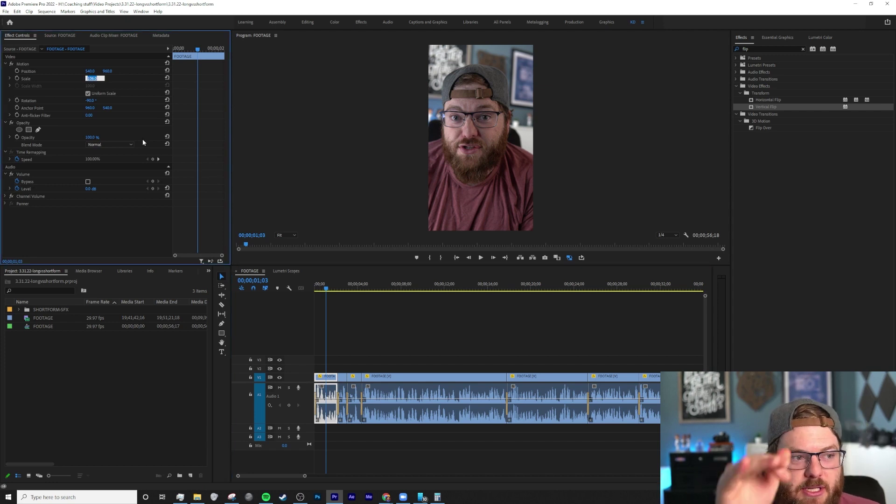
type("6")
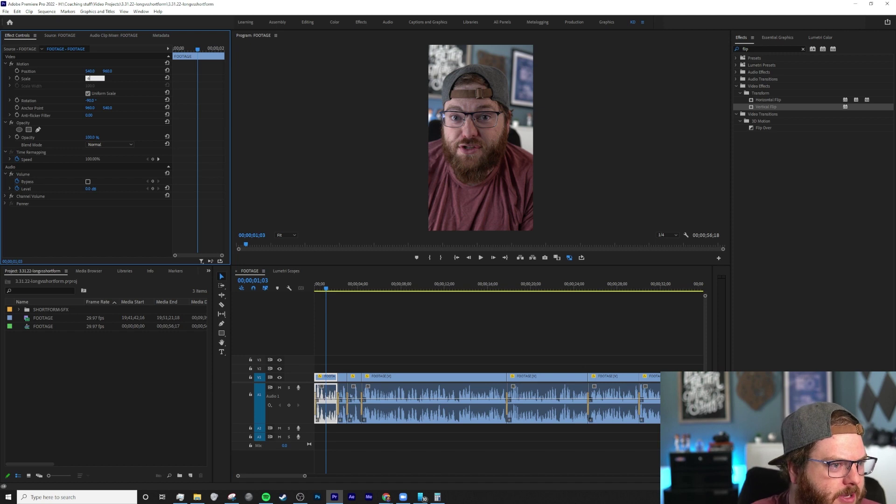
key("Return")
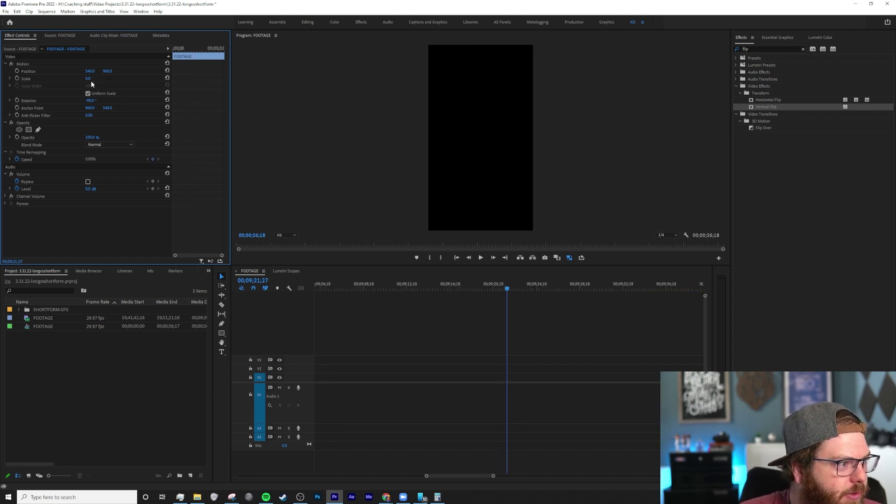
left_click(257, 272)
left_click(339, 282)
key("minus")
key("minus")
key("minus")
key("minus")
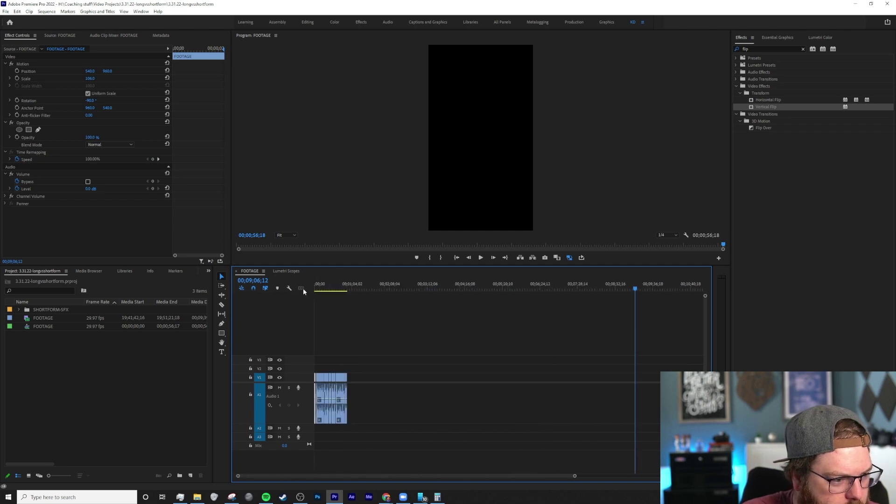
left_click(316, 289)
key("equal")
key("equal")
key("equal")
key("equal")
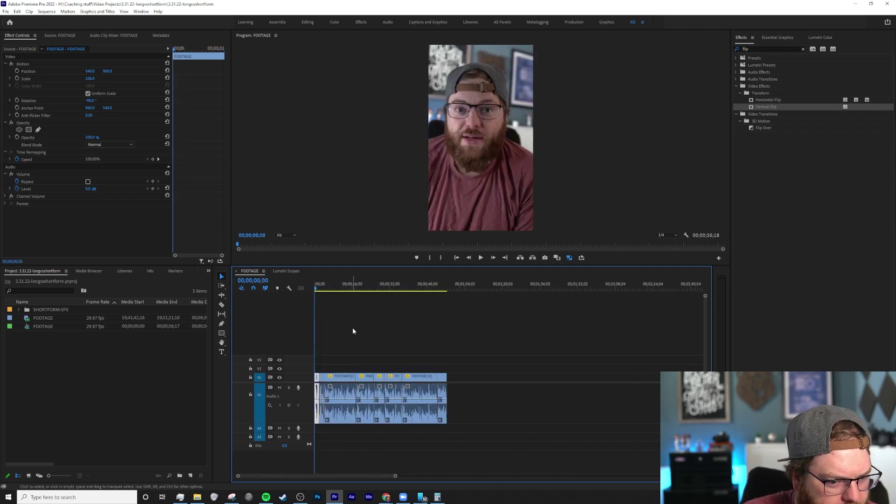
left_click_drag(323, 287, 300, 290)
key("Home")
key("minus")
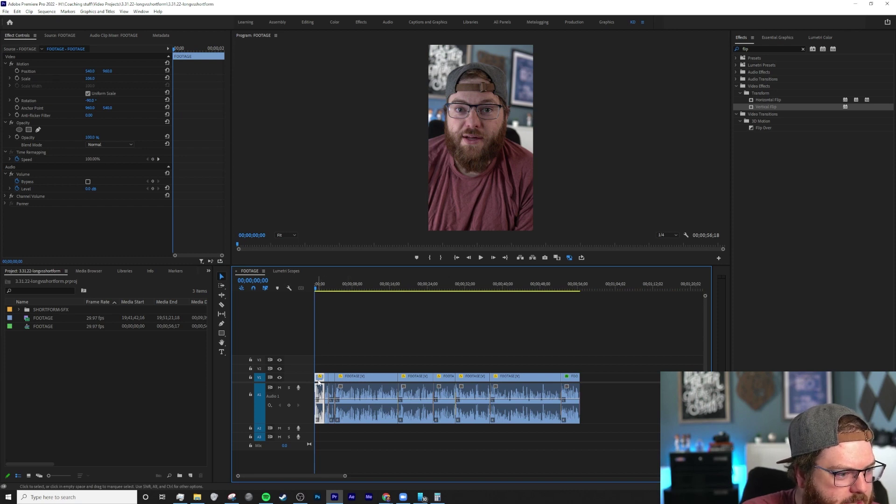
Rotate the opening clip slightly beyond -90° to level its framing
left_click(90, 100)
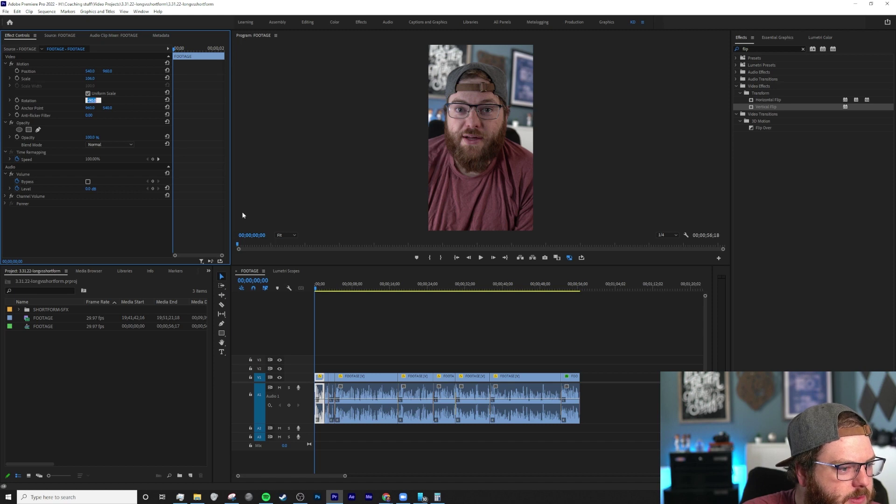
left_click(320, 290)
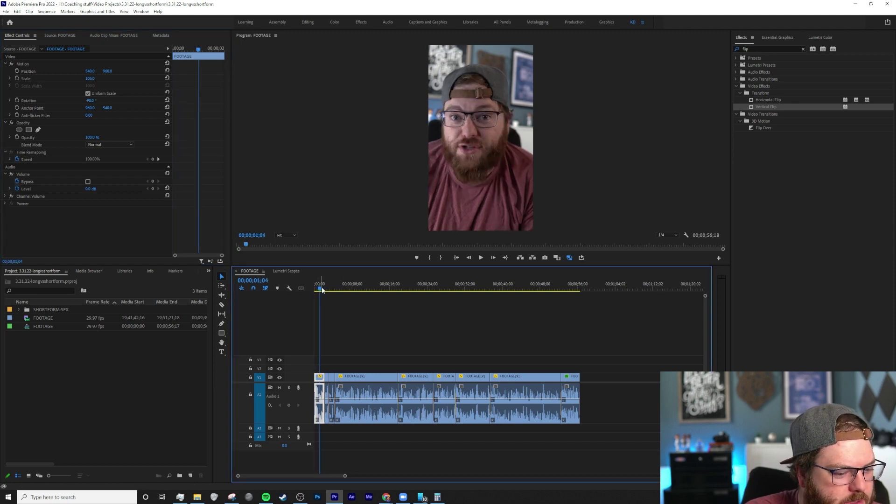
key("equal")
key("equal")
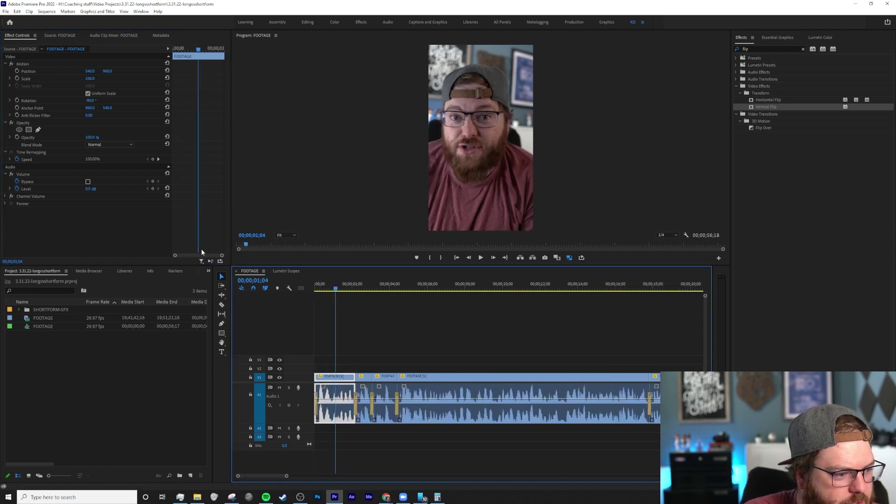
left_click(86, 101)
left_click_drag(86, 101, 86, 101)
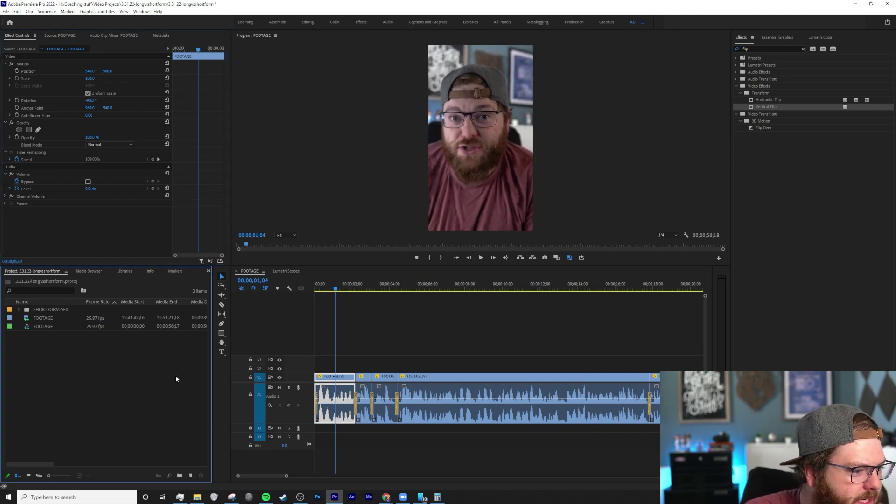
Copy the opening clip's attributes and paste them, with Motion included, onto all the remaining clips in the sequence
key("minus")
key("minus")
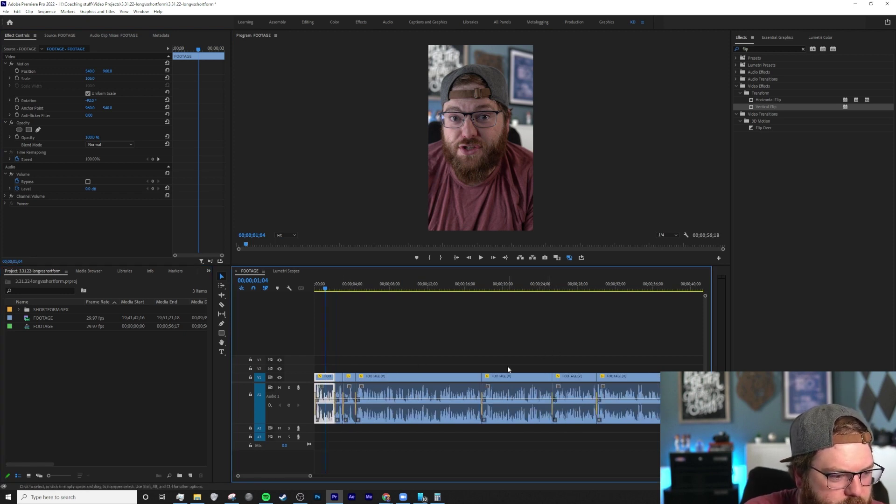
left_click_drag(620, 352, 321, 379)
right_click(359, 376)
left_click(386, 37)
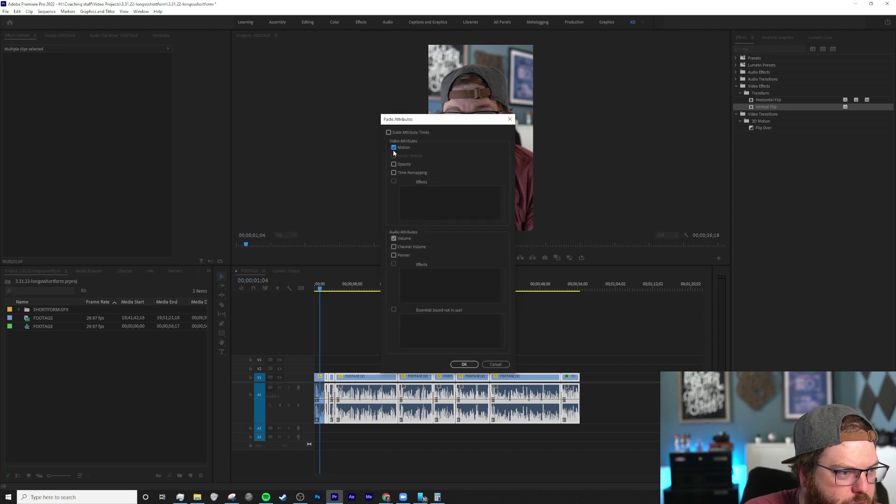
left_click(463, 364)
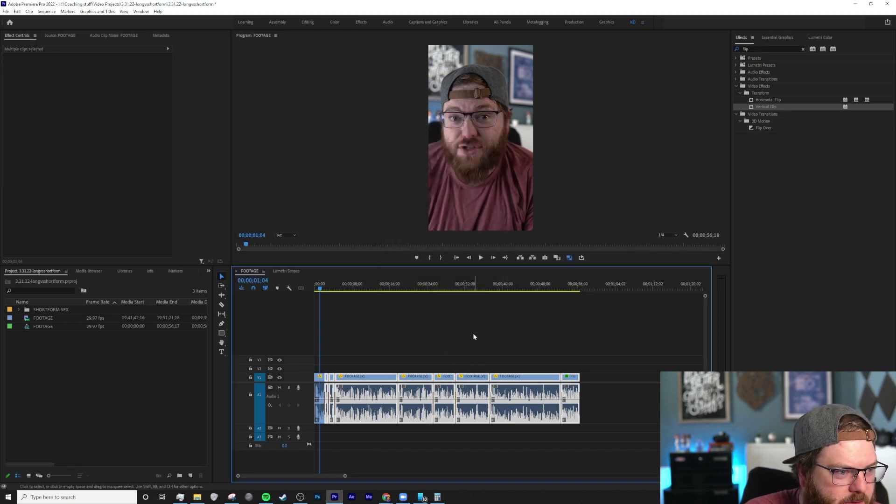
Return to the start of the sequence and set the opening clip's scale to 120
left_click_drag(353, 286, 263, 313)
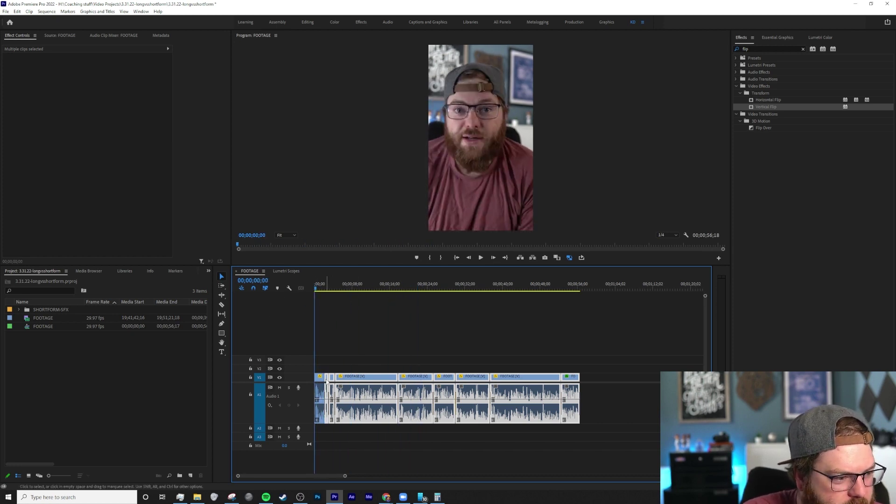
left_click(327, 381)
left_click(91, 78)
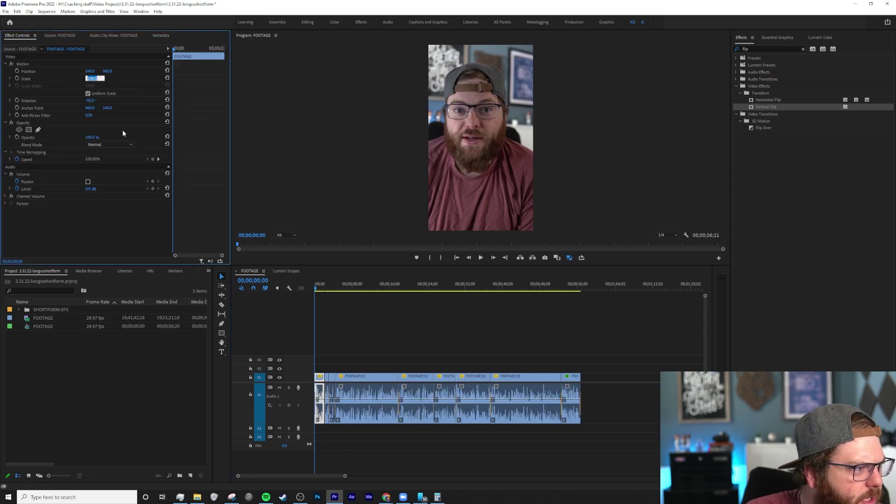
type("120")
key("Return")
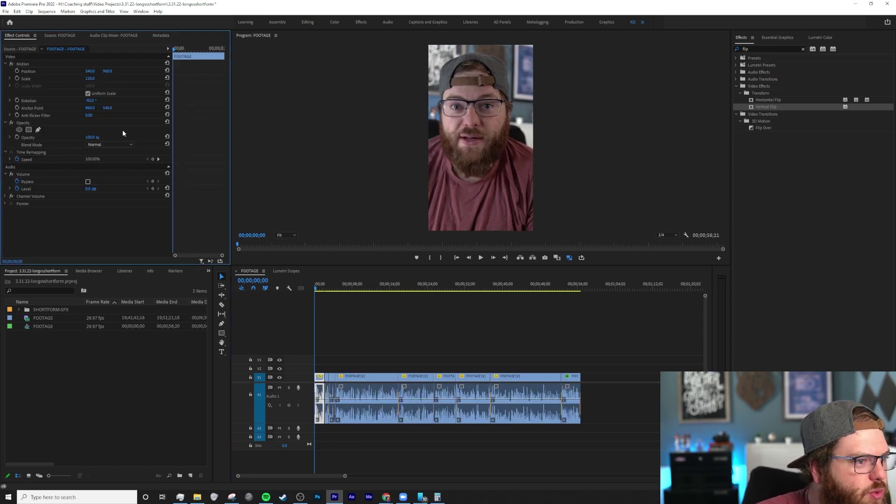
Play the opening clip across its first cut to check the scale difference
left_click(320, 299)
key("space")
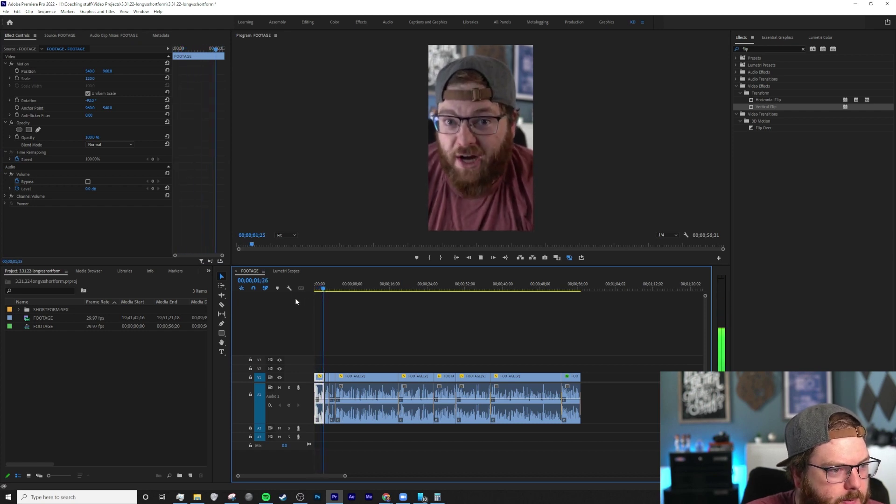
key("space")
Close the gap after the opening clip by shifting all following clips earlier, and restore the audio transition at that cut
key("equal")
key("equal")
key("equal")
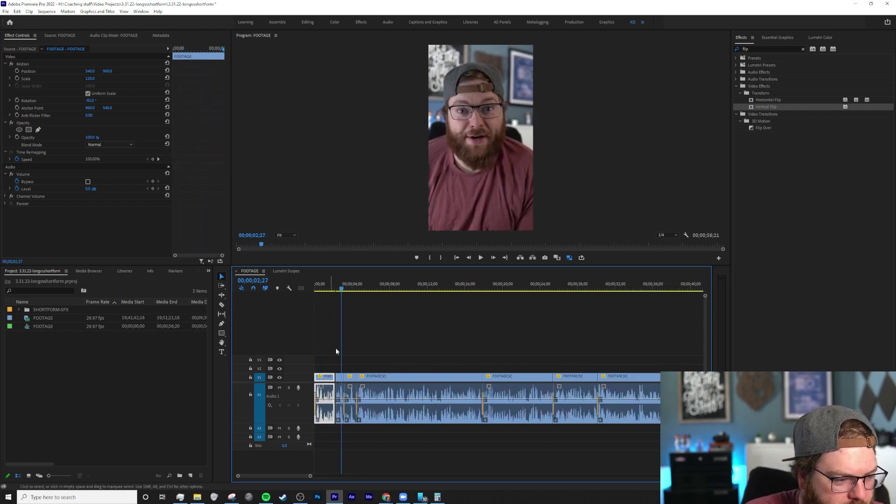
left_click(411, 380)
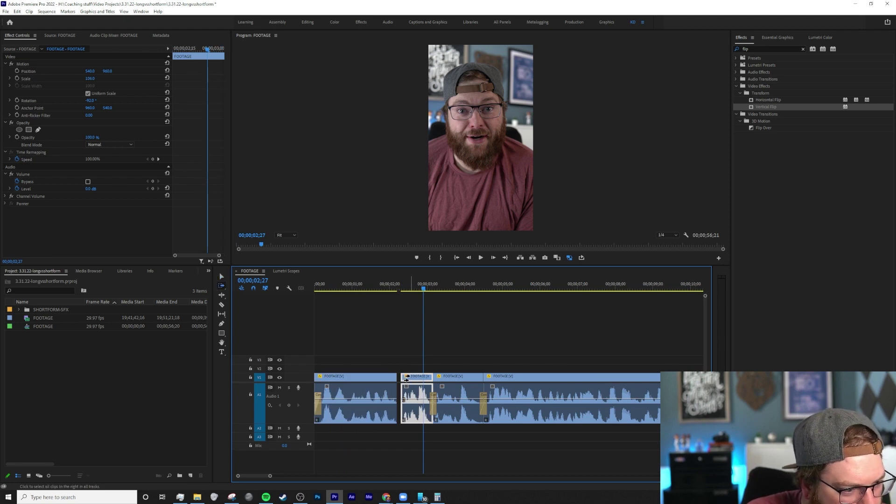
left_click_drag(410, 378, 405, 379)
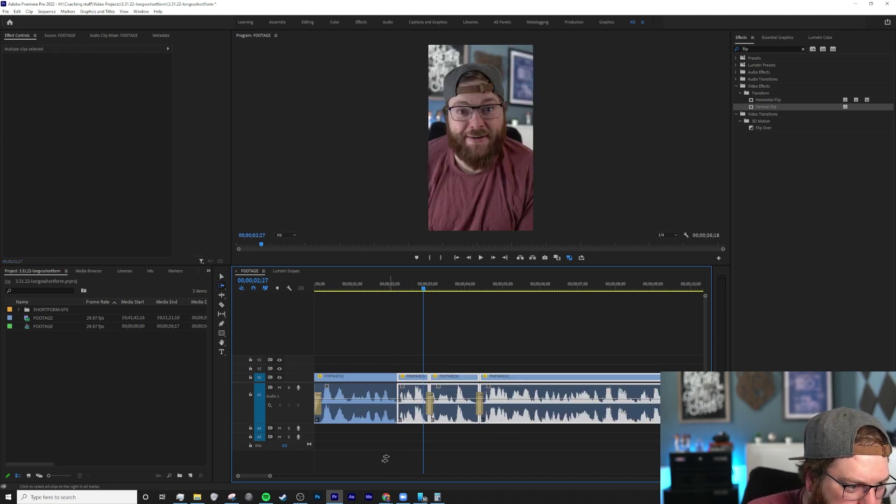
left_click_drag(373, 460, 388, 421)
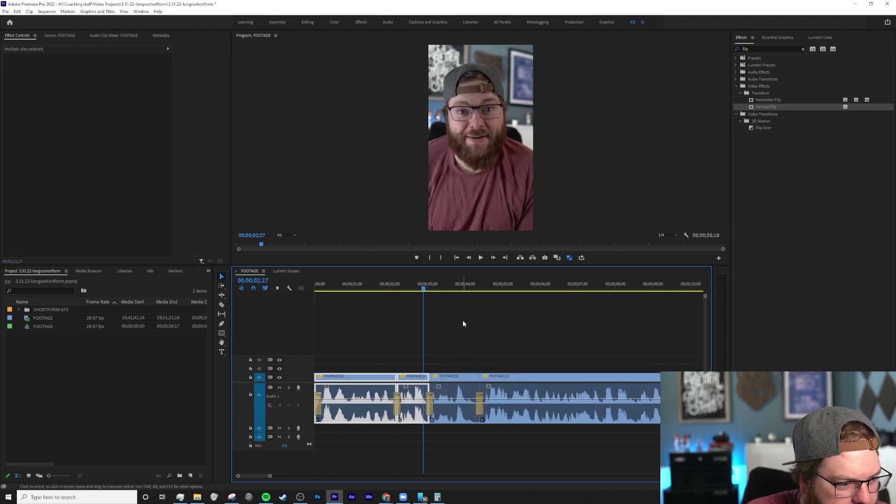
Play from just before the first cut to check the closed gap and the following short clips
left_click(387, 286)
key("space")
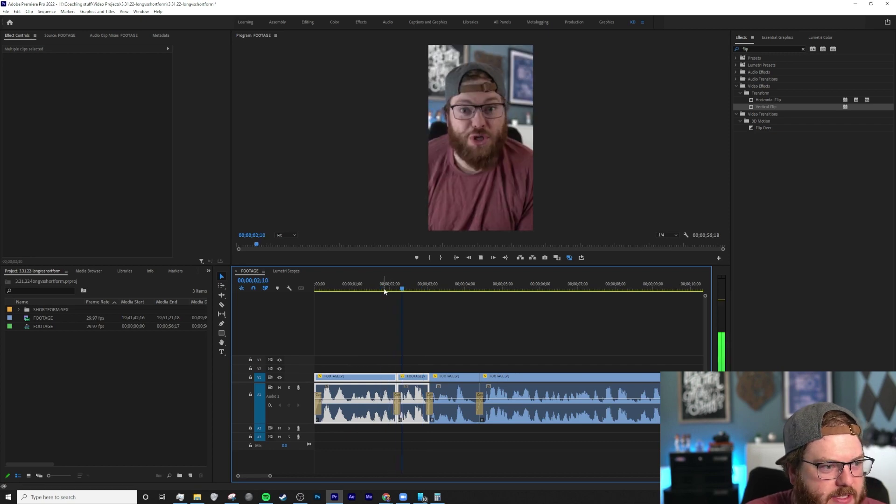
key("space")
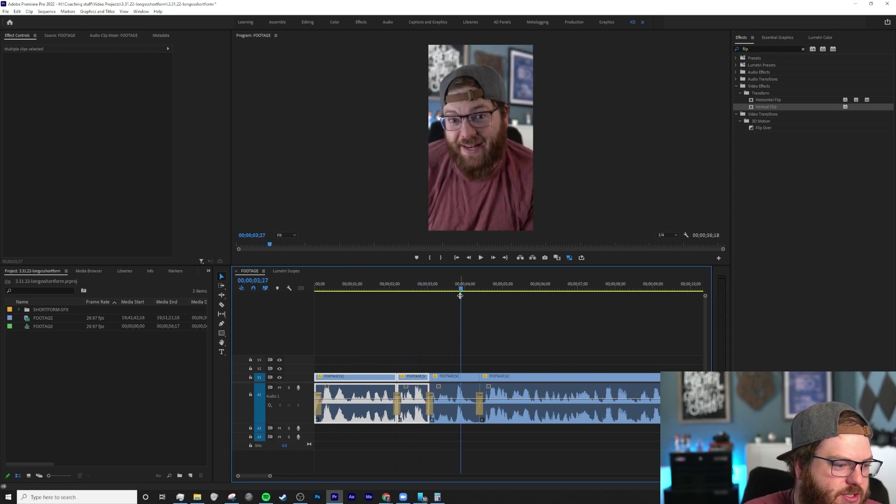
Set the third clip's scale to 120 and shift its horizontal position to 622, raising the picture to reframe the face
left_click_drag(461, 291, 445, 311)
left_click(459, 378)
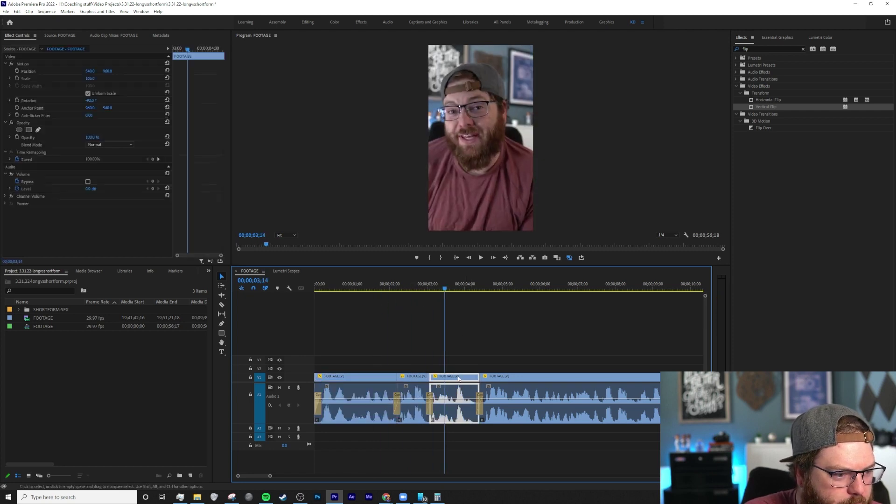
left_click(90, 79)
type("120")
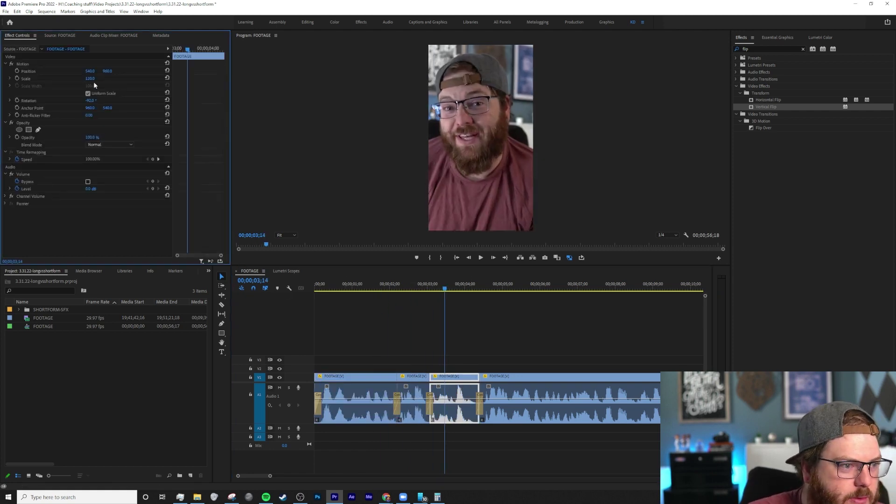
mouse_move(87, 71)
left_mouse_down()
mouse_move(125, 71)
mouse_move(90, 71)
mouse_move(95, 78)
left_mouse_up()
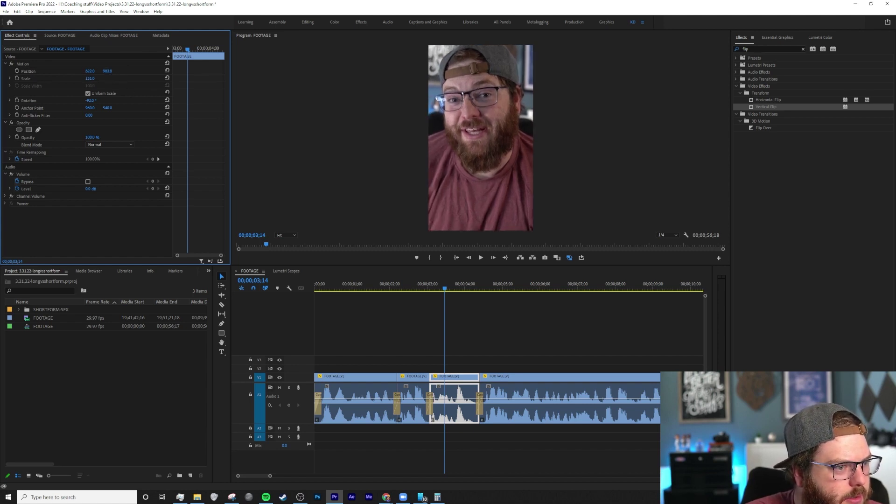
Raise the opening clip's picture by setting its vertical position to about 828
left_click_drag(445, 281, 396, 303)
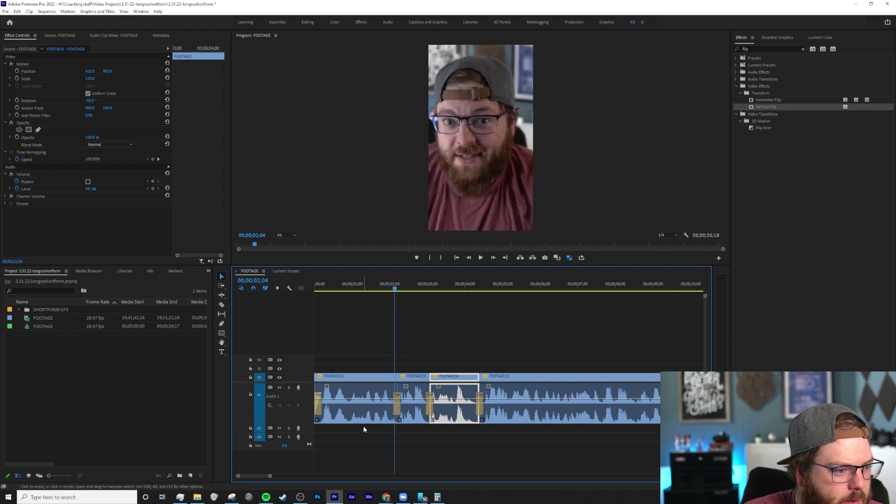
left_click(356, 403)
left_click_drag(111, 71, 111, 71)
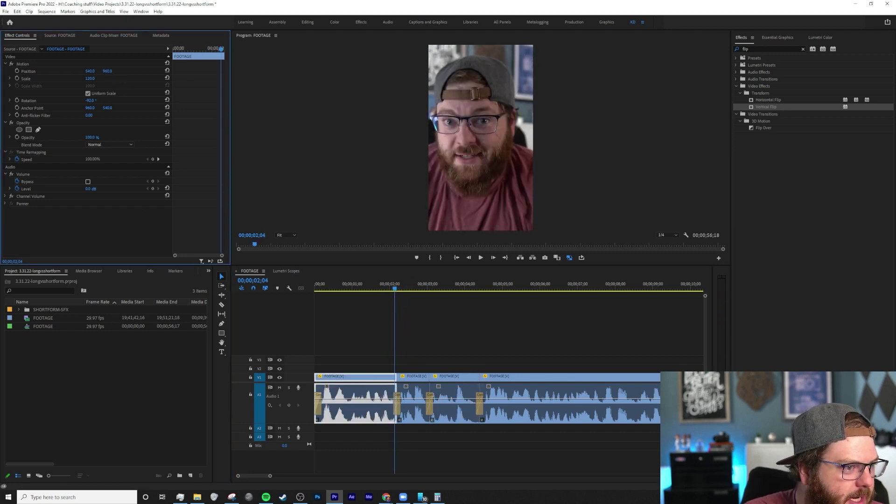
Play from just before the first cut to about 00;00;18;00 to review the reframed clips, and save the project
left_click(385, 296)
key("space")
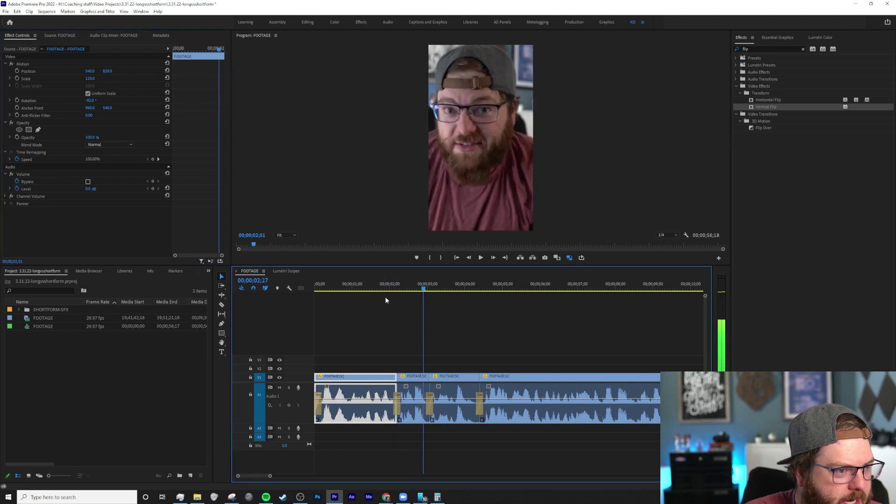
key("Home")
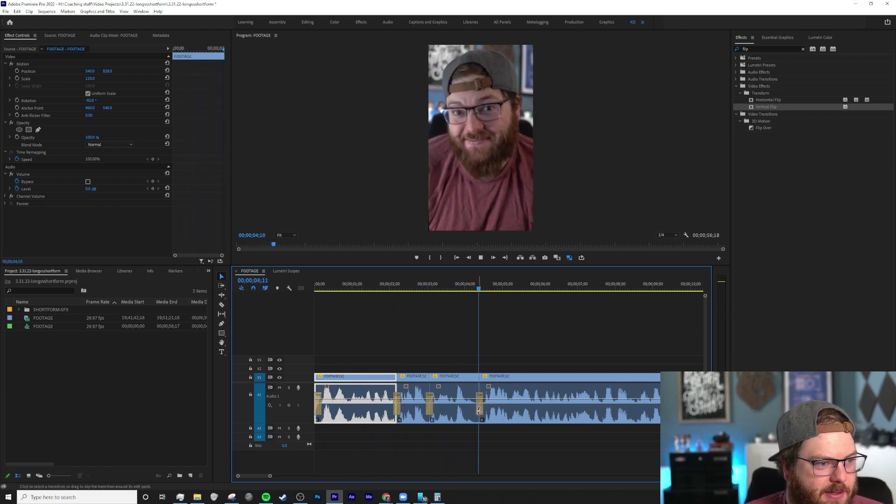
key("minus")
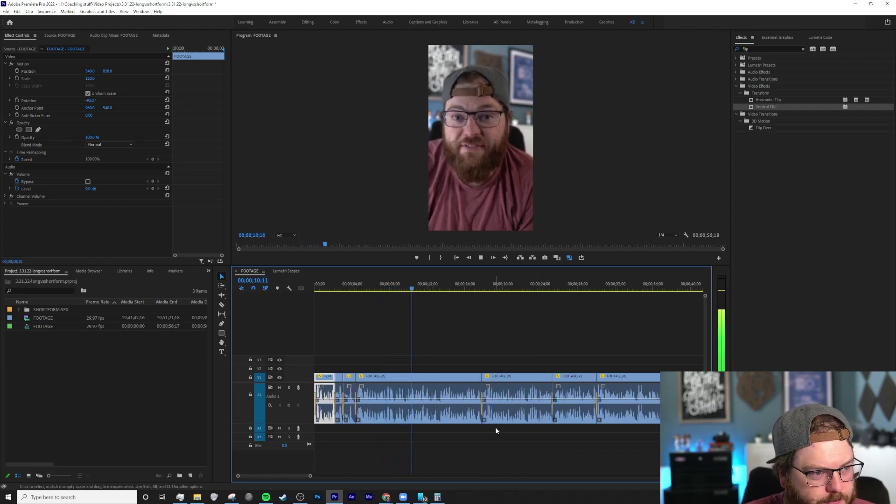
key("minus")
key("minus")
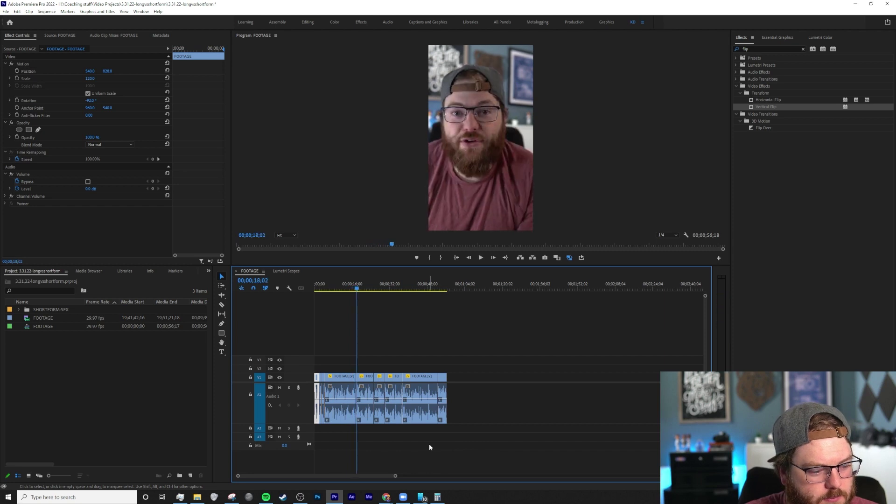
key("ctrl+s")
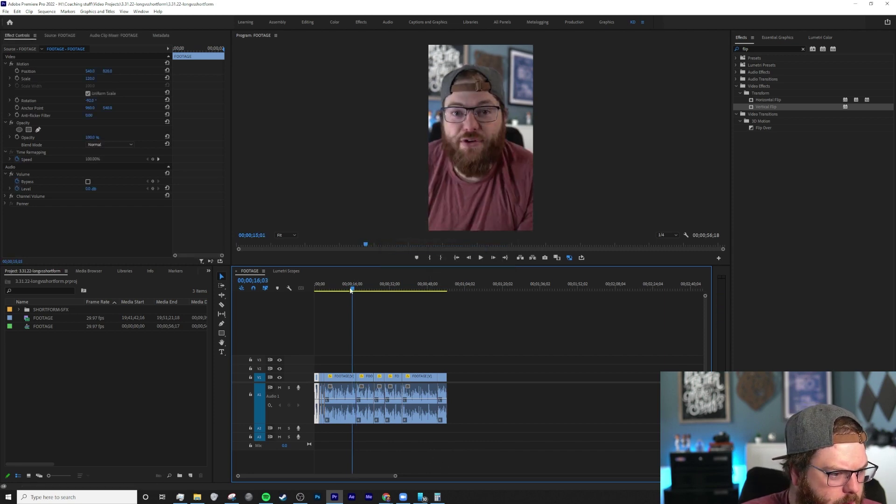
Play from about 00;00;16;00 across the next cut to examine the framing of the following clip
left_click(351, 290)
key("space")
key("space")
key("equal")
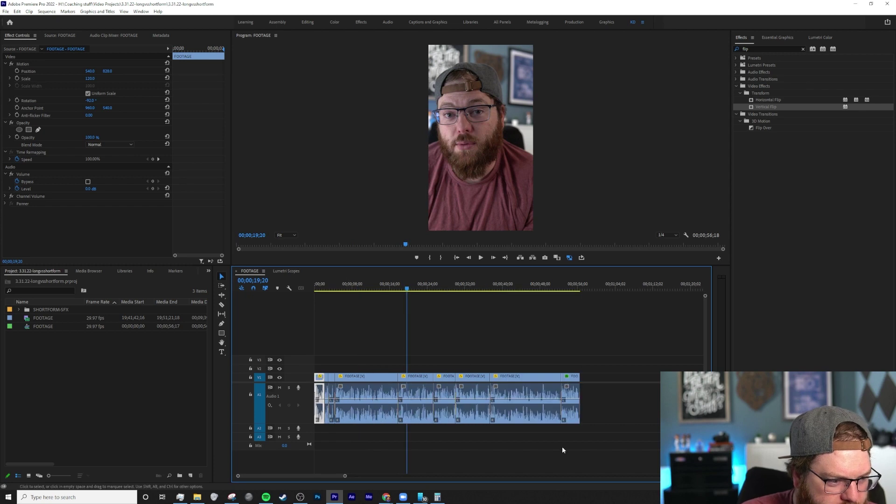
Set the scale of the clip running from about 00;00;18;00 to 00;00;25;00 to 125
left_click_drag(573, 287, 375, 321)
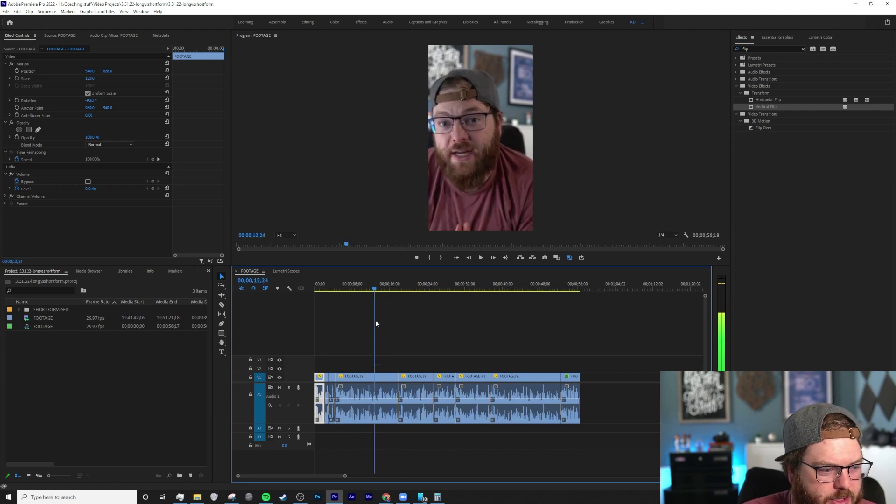
key("space")
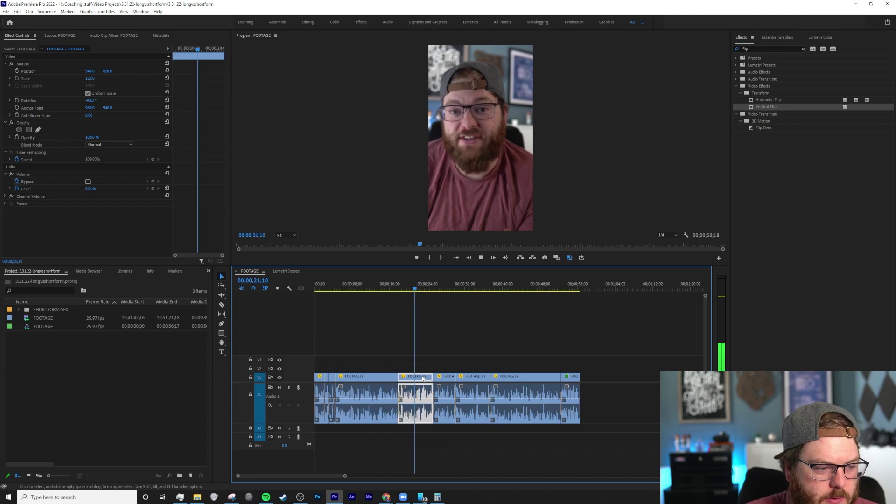
left_click(90, 78)
type("125")
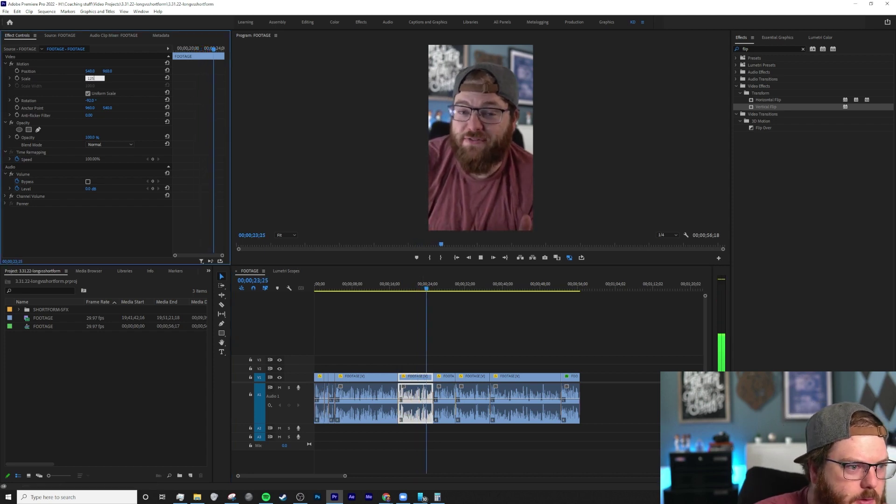
key("Return")
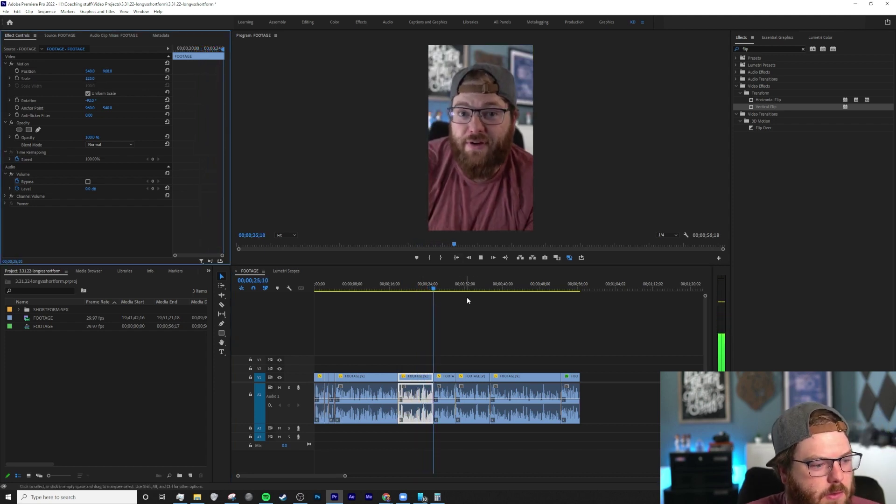
Play across the cuts on both sides of the newly scaled clip, up to about 00;00;31;00, to examine the framing and audio
key("space")
left_click_drag(403, 294, 394, 290)
key("space")
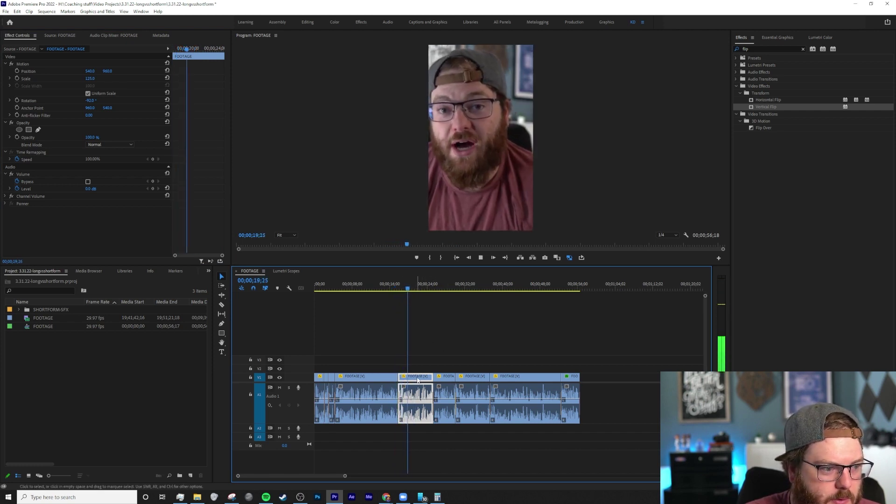
key("space")
left_click(431, 289)
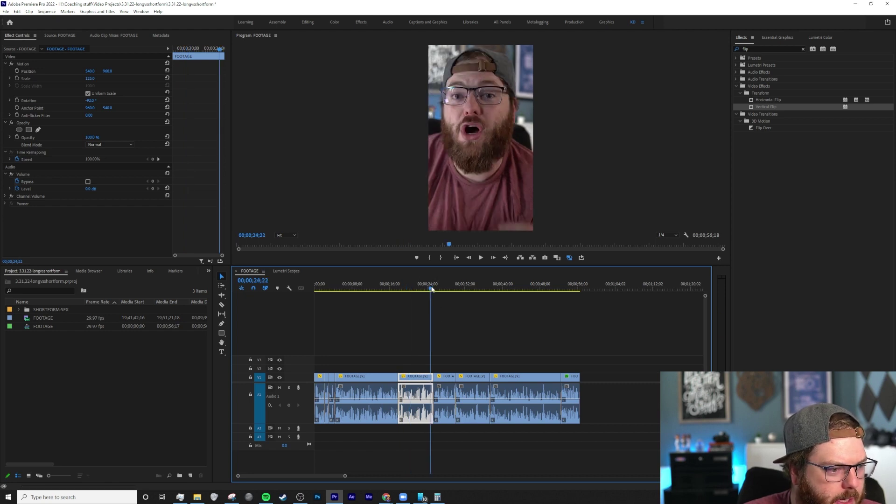
key("space")
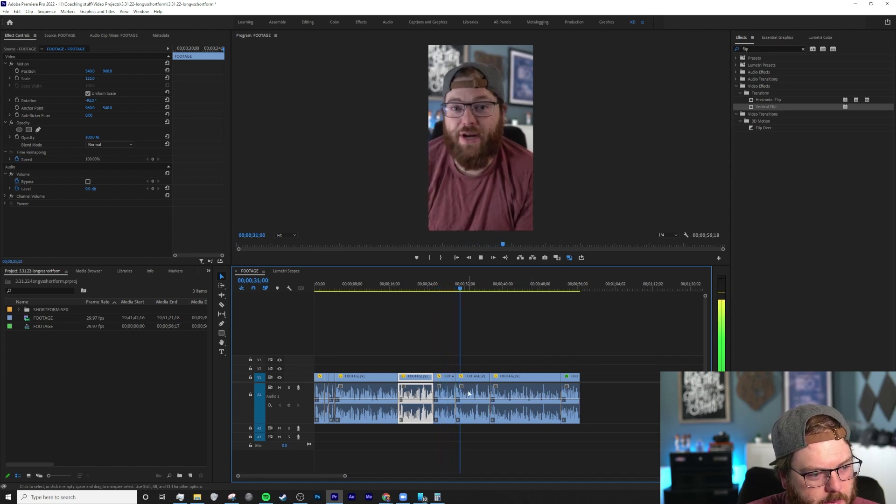
key("space")
Delete the audio transition at the cut near 00;00;30;00 and shift all following clips about one second along to open a gap
scroll(465, 386, "up", 5)
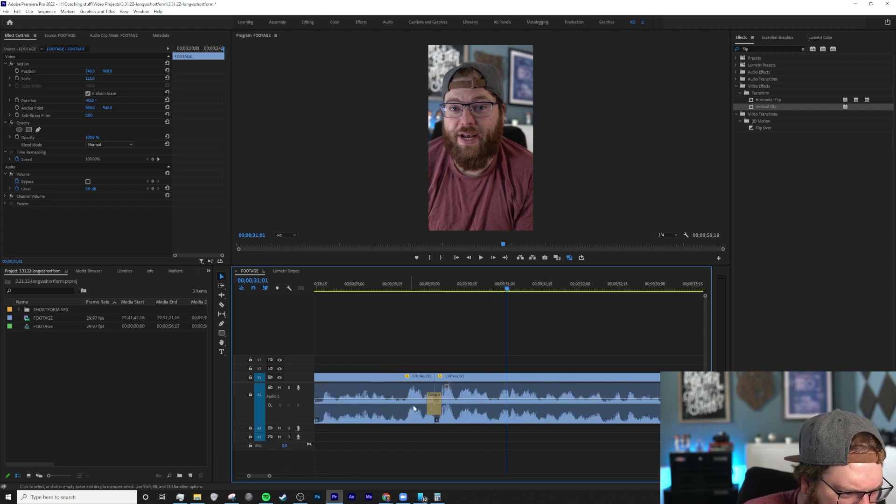
left_click(433, 406)
key("Delete")
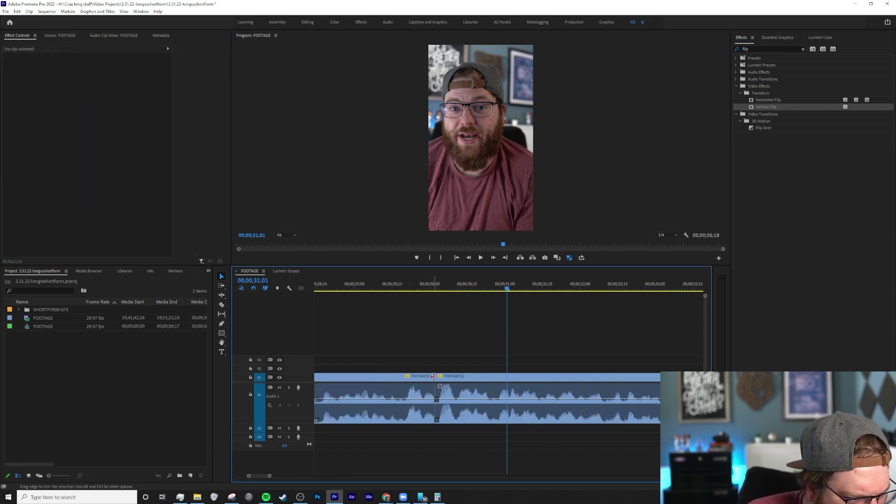
left_click(440, 380)
left_click_drag(450, 378, 539, 377)
Extend the outgoing clip's end about half a second into the gap and play it to find where the phrase finishes
left_click(440, 287)
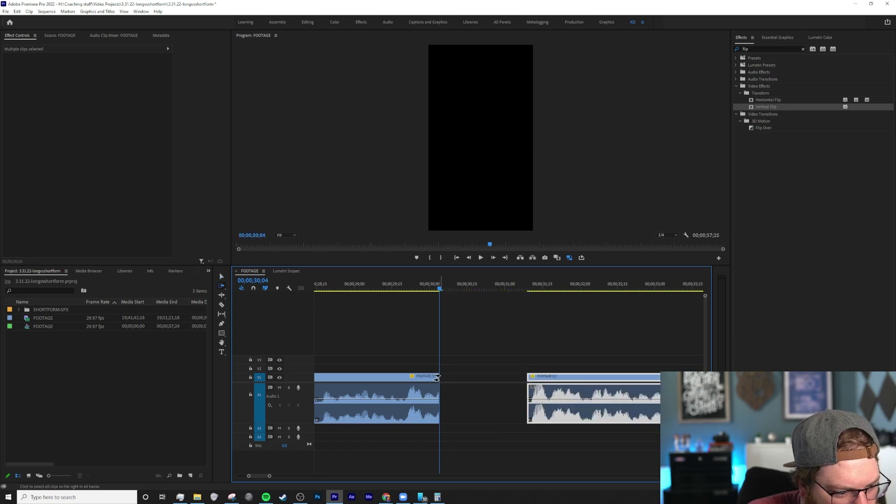
left_click_drag(437, 375, 479, 376)
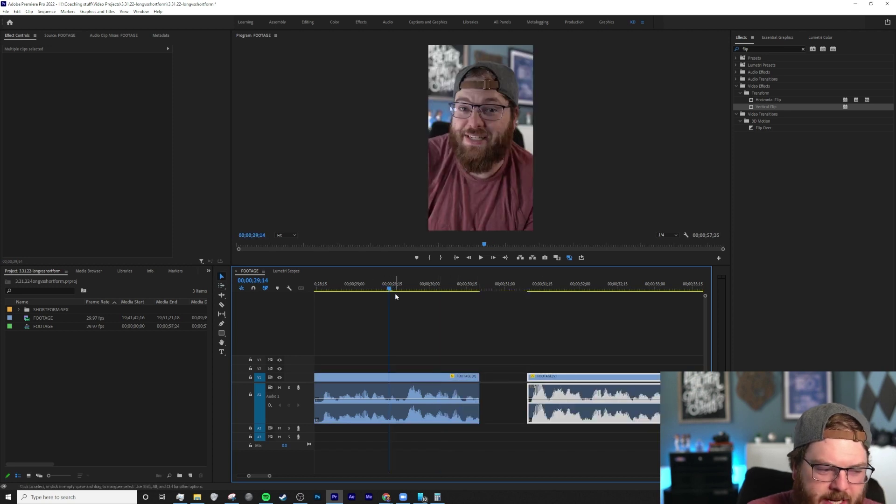
key("space")
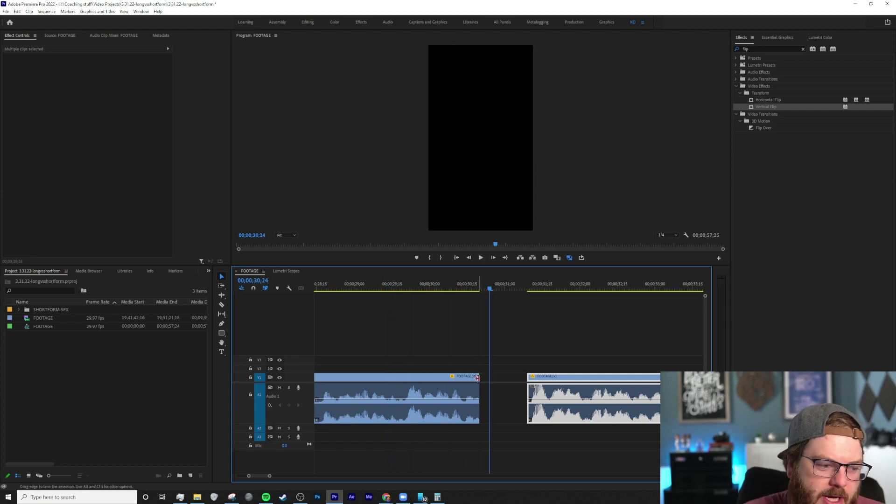
left_click_drag(442, 288, 389, 291)
key("space")
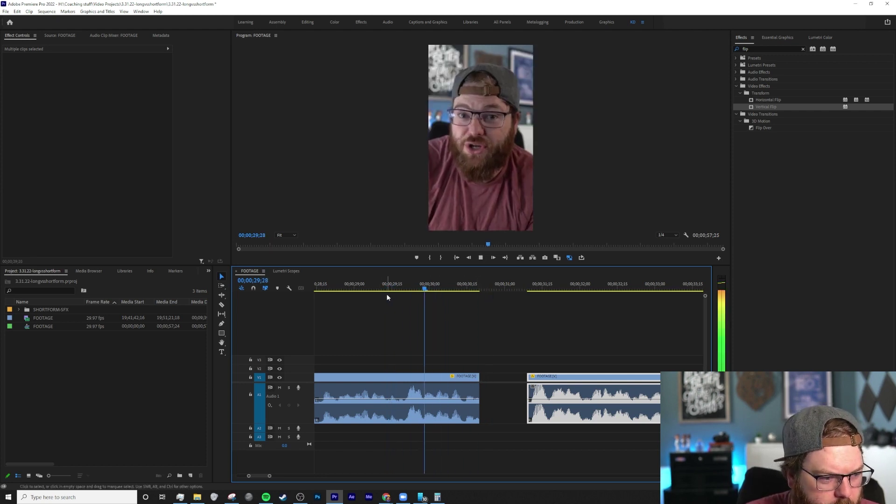
mouse_move(448, 303)
left_mouse_down()
mouse_move(415, 298)
mouse_move(437, 303)
left_mouse_up()
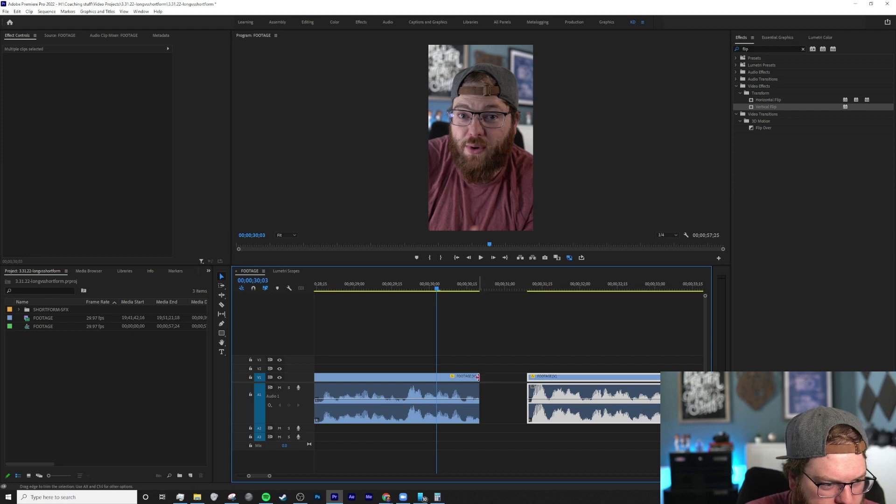
Trim the outgoing clip's end to 00;00;30;03 and move the following clips back to close the gap
left_click_drag(479, 378, 436, 379)
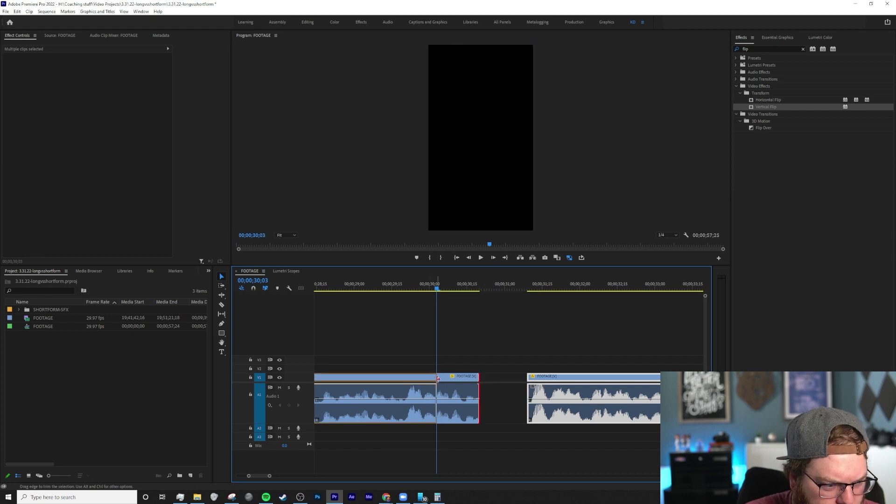
left_click_drag(561, 379, 468, 348)
key("a")
left_click(447, 349)
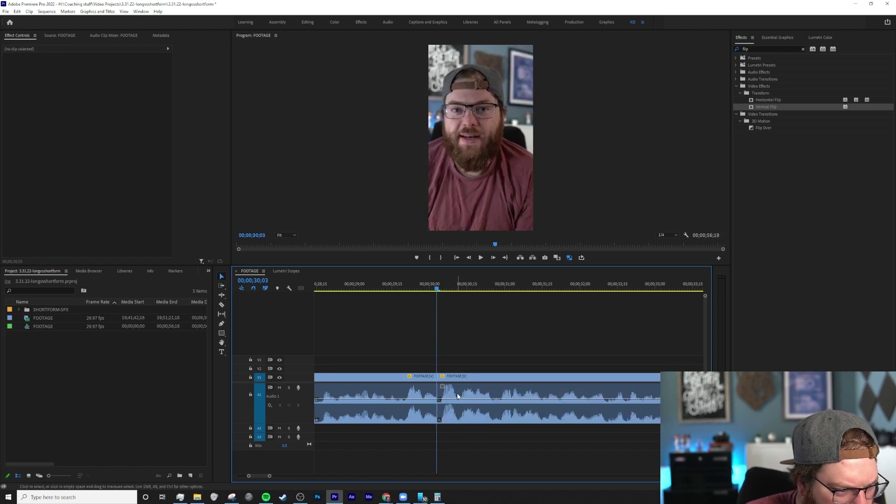
Apply the default Constant Power audio transition to the cut at 00;00;30;03 and play across it to check the sound
left_click_drag(475, 471, 441, 402)
key("ctrl+shift+d")
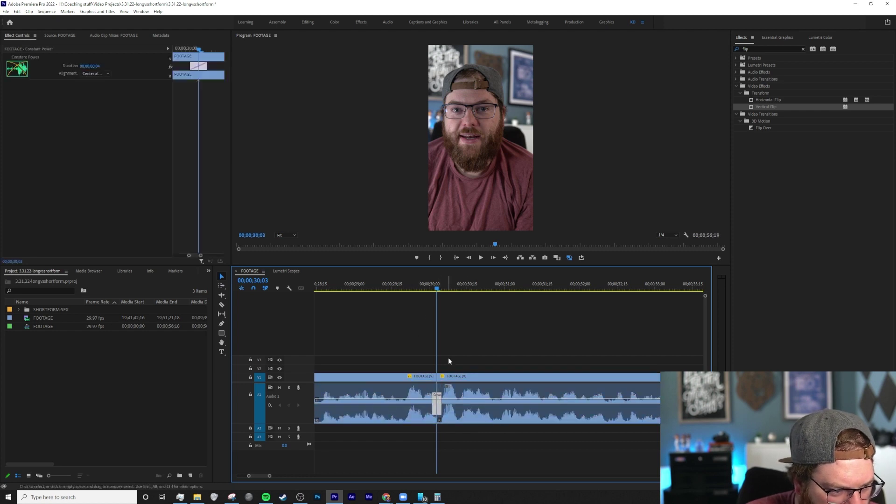
left_click(412, 284)
key("space")
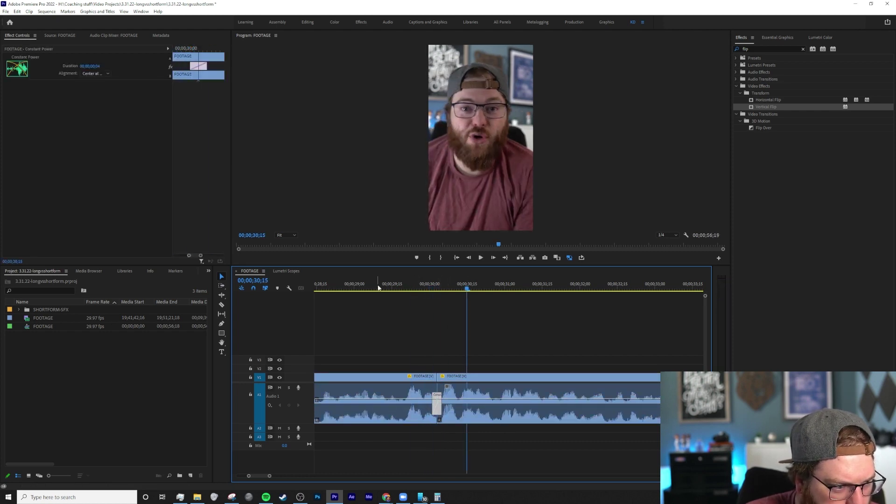
left_click(379, 286)
key("space")
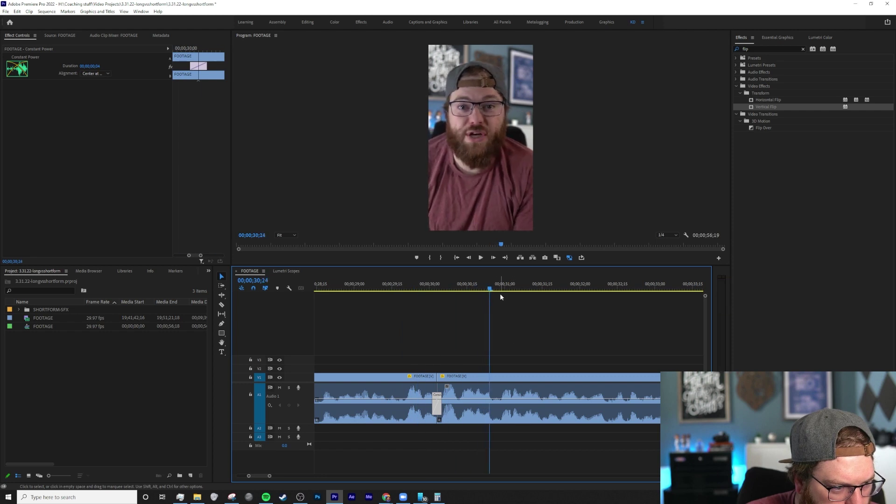
Ripple-trim the start of the incoming clip by removing everything up to 00;00;30;12, and play across the tightened cut
left_click_drag(495, 290, 462, 292)
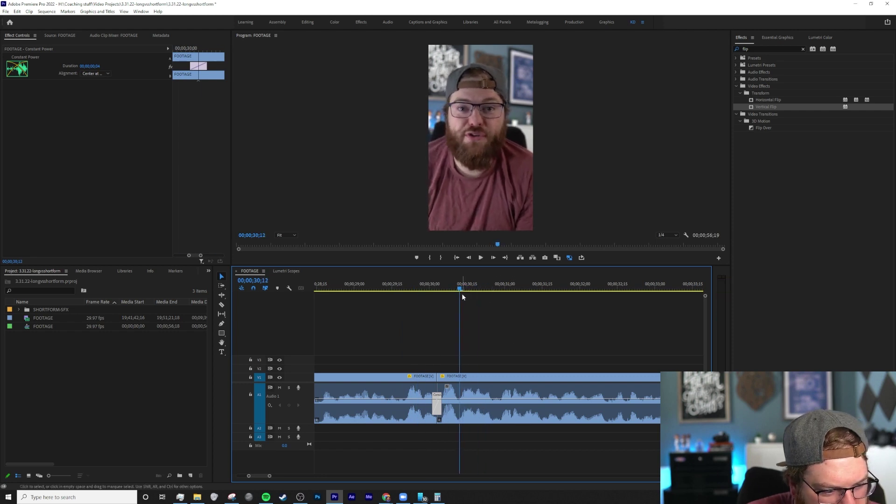
key("Up")
left_click(352, 286)
key("space")
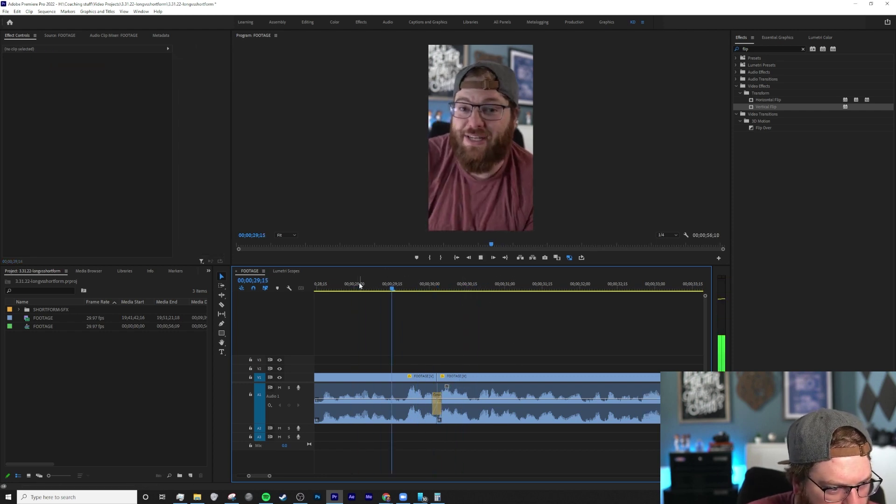
key("space")
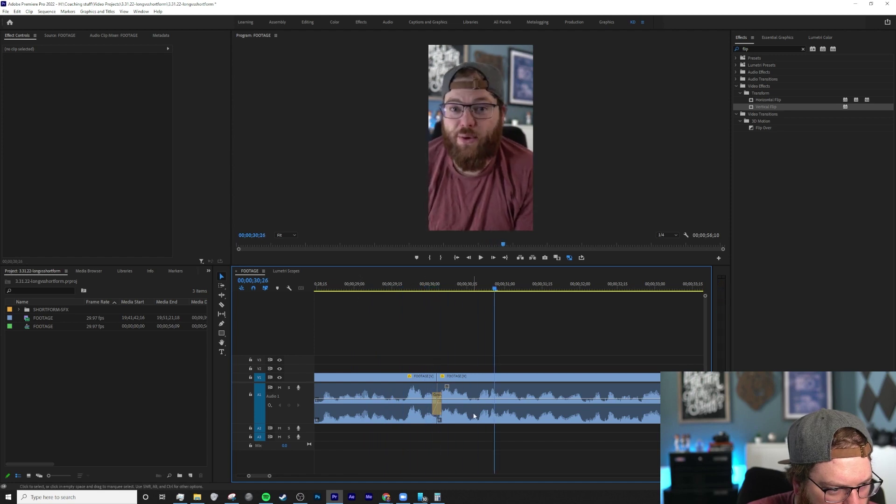
Shorten the audio transition at the 00;00;30;03 cut to two frames, play it back, and save the project
left_click(441, 412)
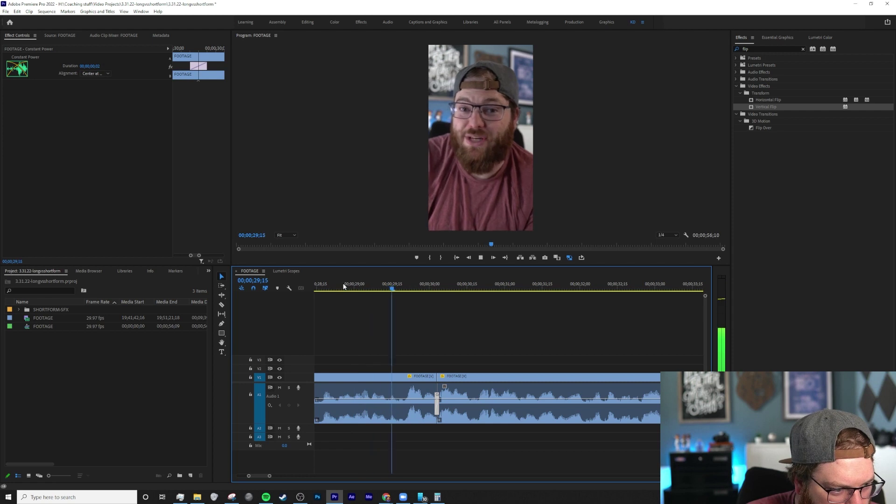
key("space")
key("ctrl+s")
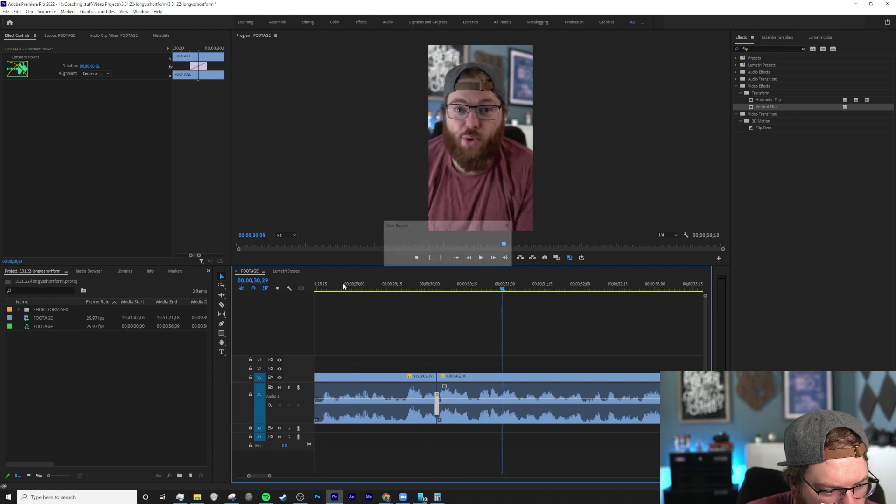
Play from about 00;00;24;00 and again across the 00;00;30;03 cut to examine how the dialogue flows
key("minus")
key("minus")
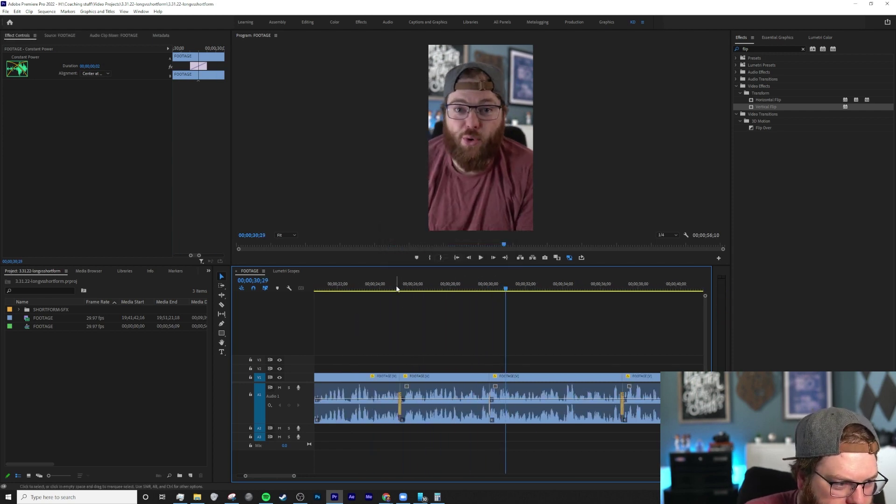
left_click_drag(397, 289, 393, 289)
key("space")
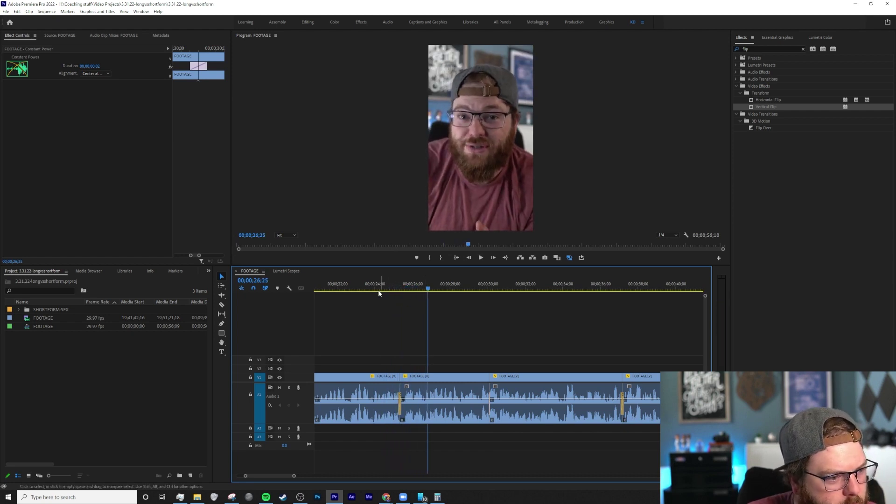
left_click(378, 288)
key("space")
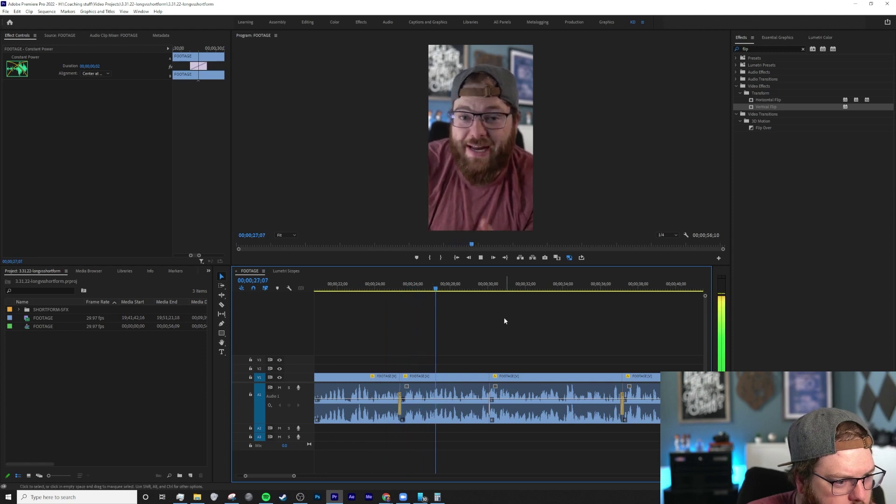
left_click(485, 289)
key("space")
left_click(468, 289)
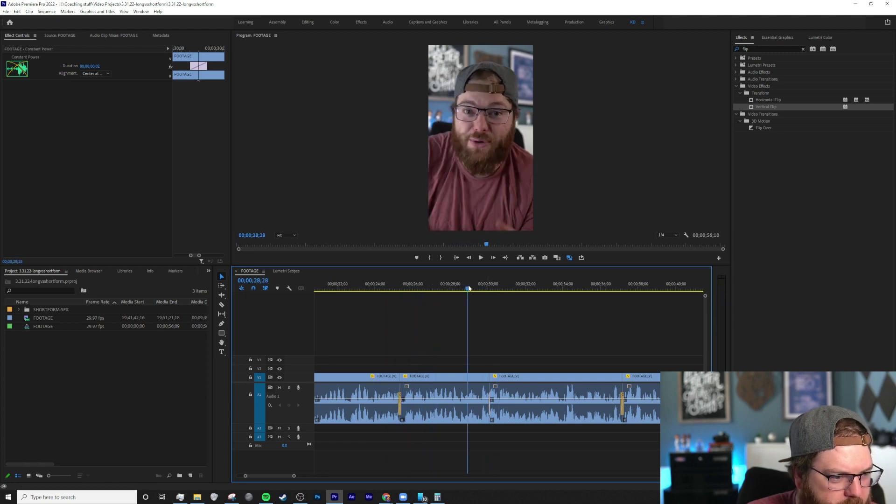
key("space")
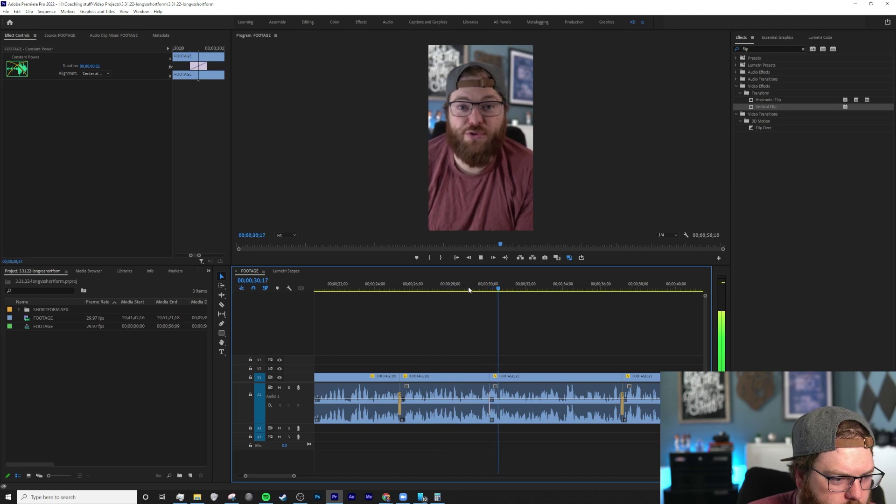
key("space")
Restore a frame or two at the start of the clip following the 00;00;30;03 cut, removing the audio transition there
key("equal")
key("equal")
key("equal")
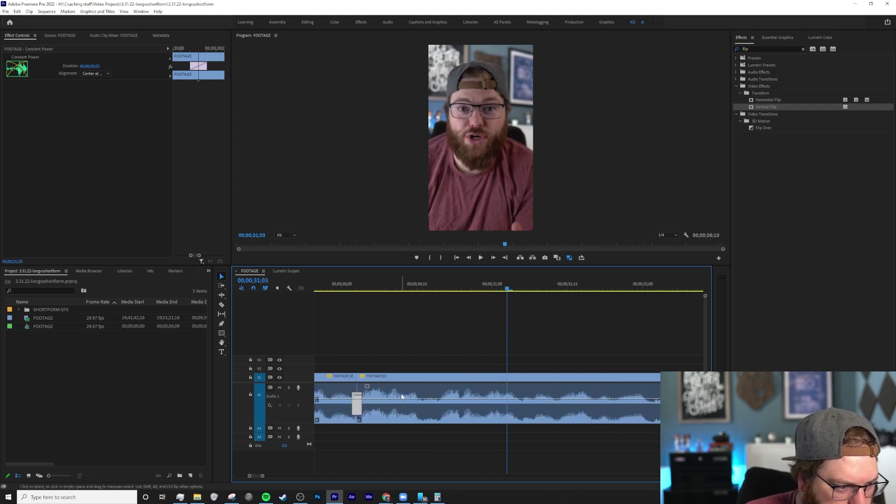
left_click(362, 377)
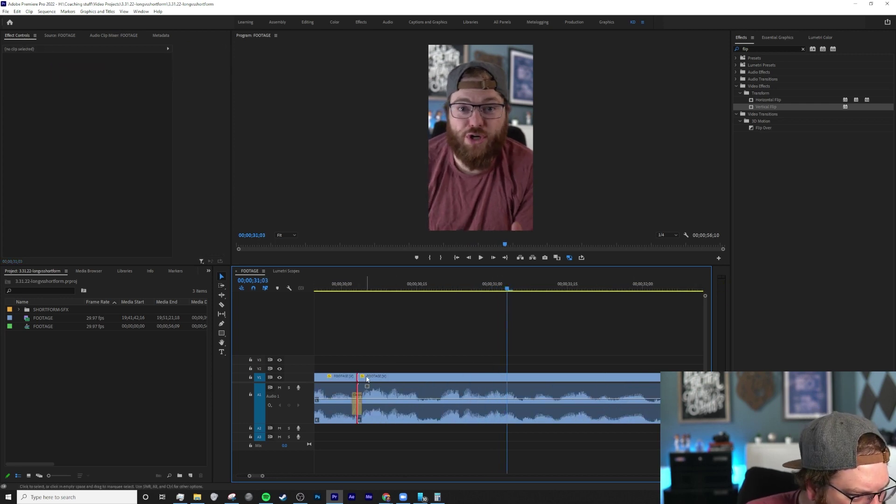
left_click(369, 379)
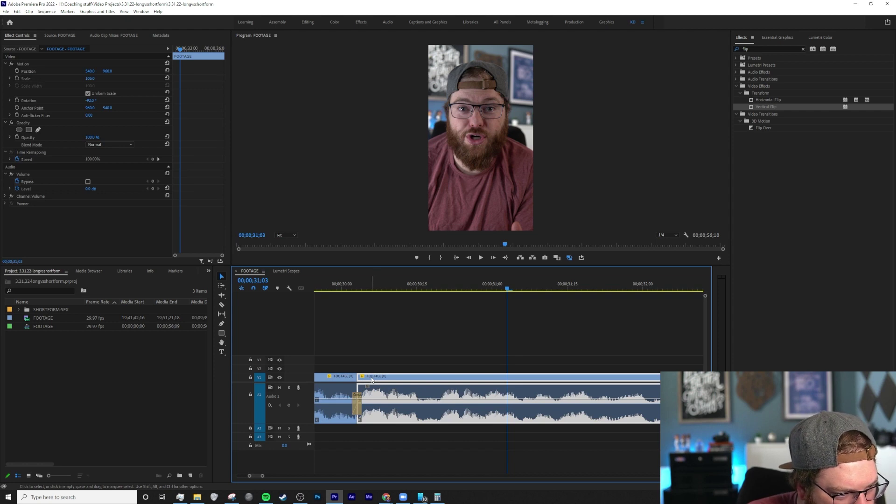
left_click_drag(371, 380, 358, 376)
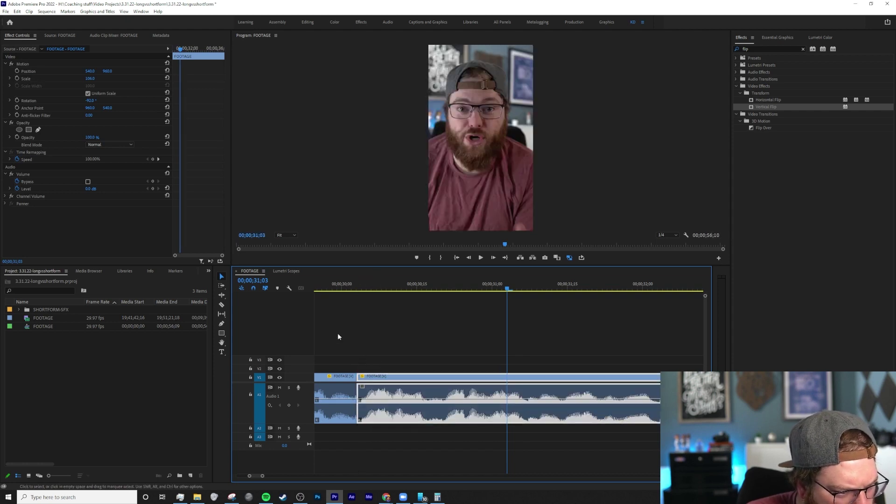
Play across the adjusted cut, and reapply the default audio transition between its two clips
left_click(327, 282)
key("space")
key("space")
key("minus")
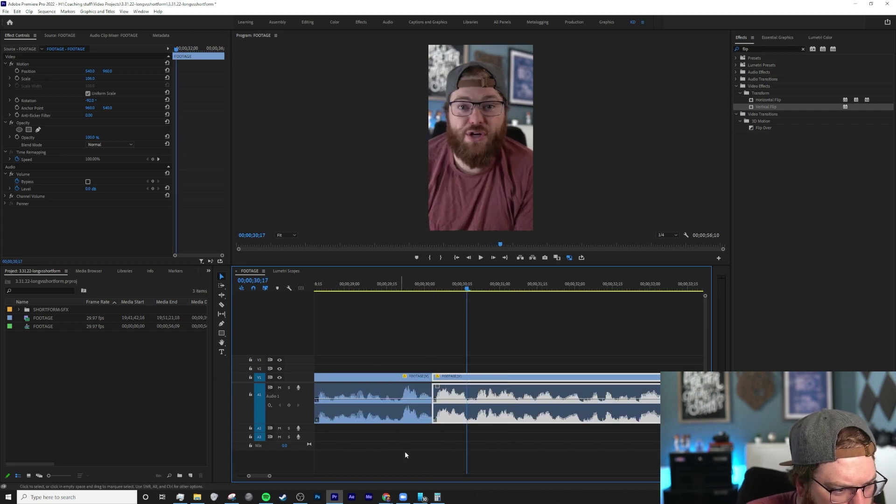
left_click_drag(405, 455, 406, 323)
key("ctrl+shift+d")
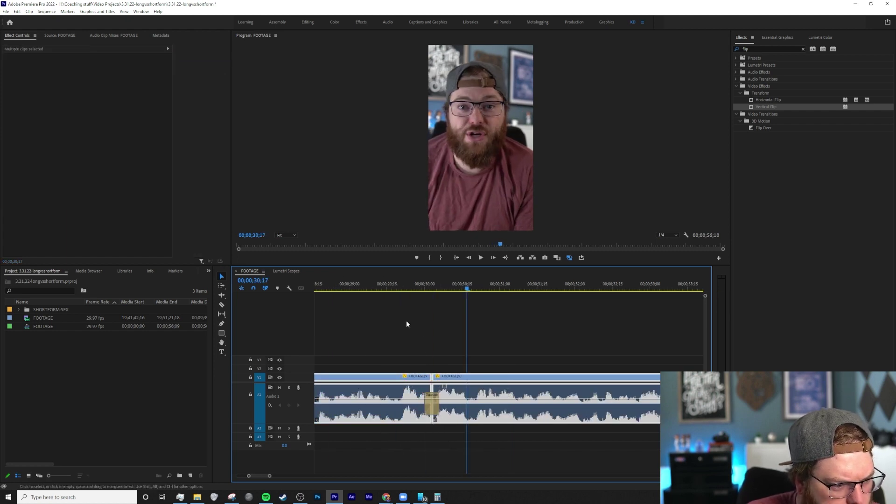
Play across the 00;00;30;03 cut and shorten its audio transition to four frames
left_click(350, 286)
key("space")
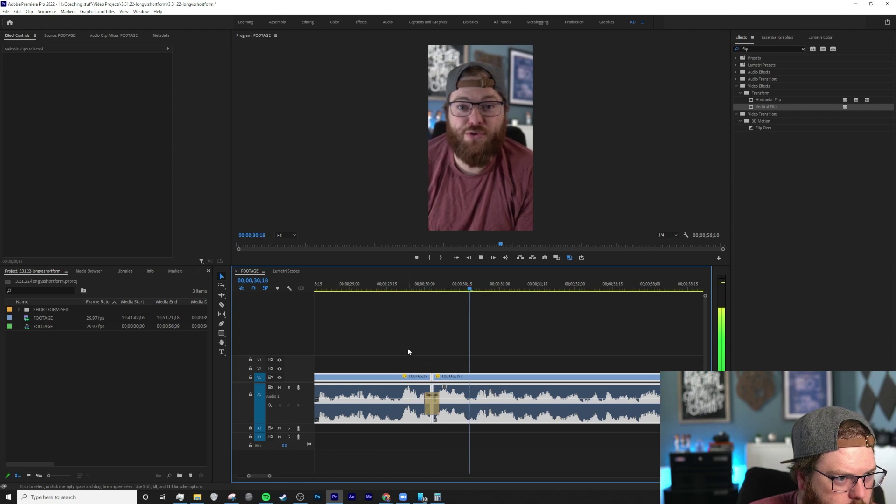
left_click(432, 405)
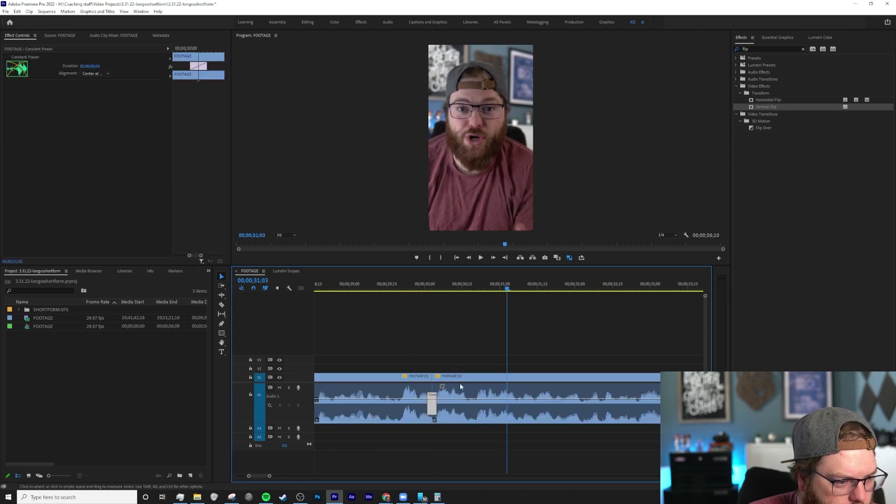
left_click(409, 287)
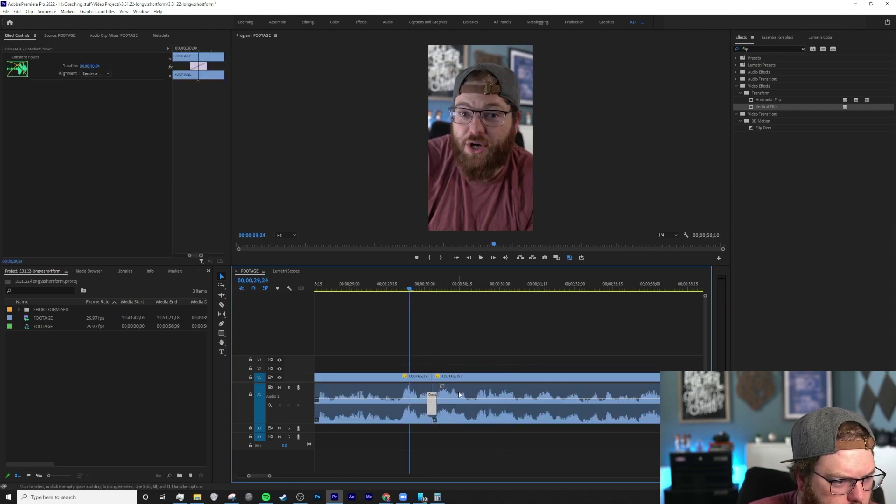
Shift the clip after the 00;00;30;03 cut two frames later, opening a short gap before it
key("=")
left_click(566, 378)
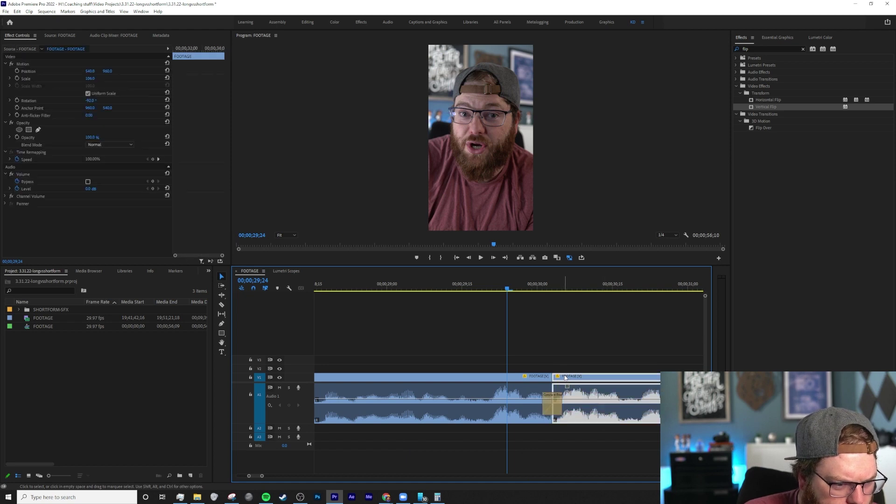
left_click_drag(574, 380, 579, 379)
Unlink the preceding clip's audio and video, extend only its video across the two-frame gap, and play it back
left_click(543, 378)
right_click(544, 377)
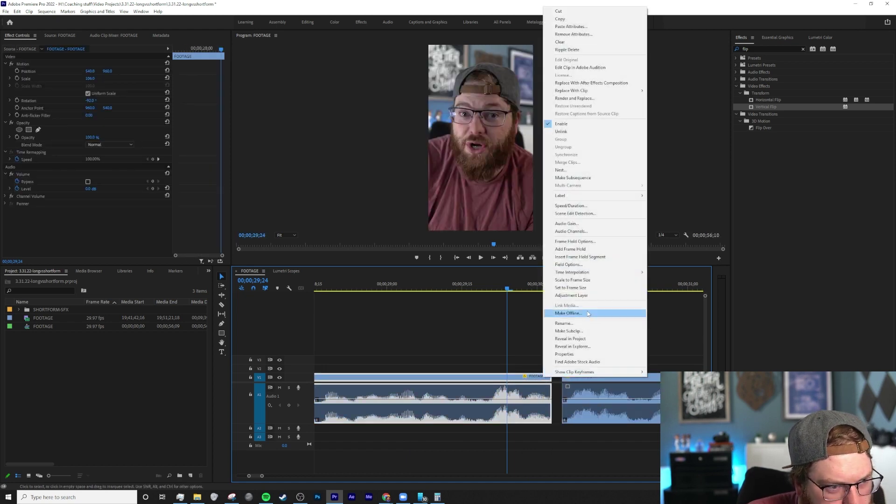
left_click(562, 131)
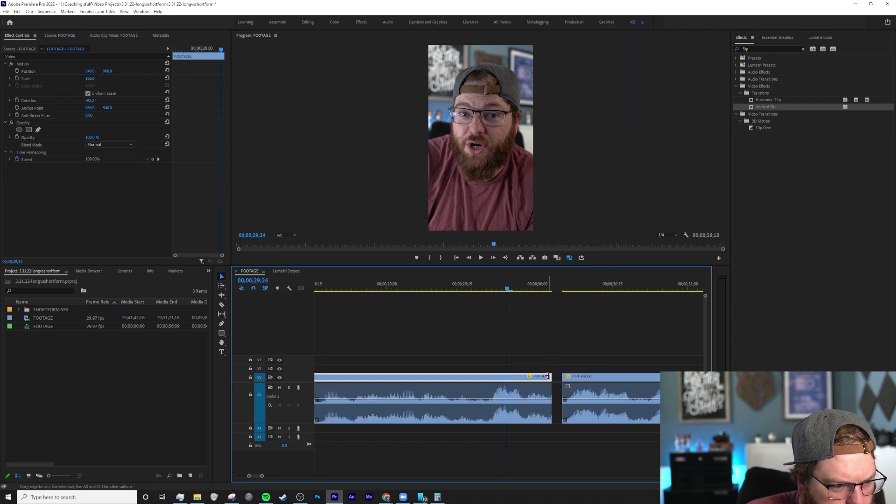
left_click_drag(547, 376, 562, 377)
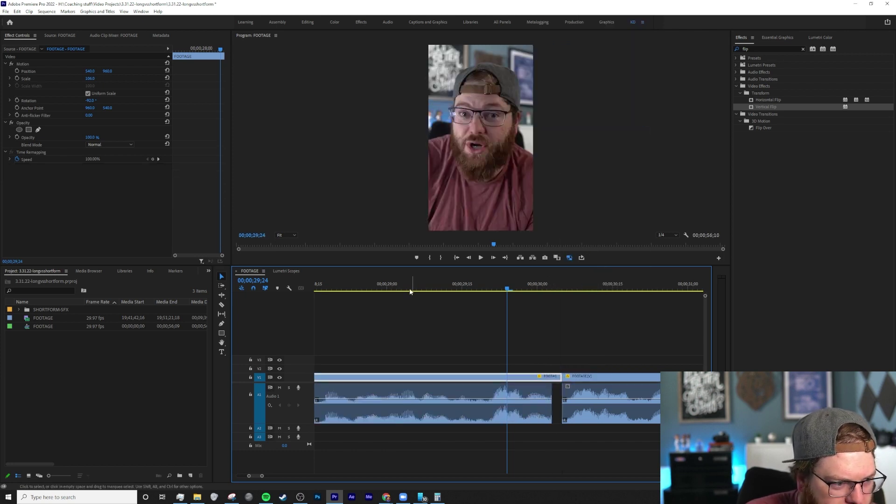
left_click_drag(409, 291, 365, 291)
key("space")
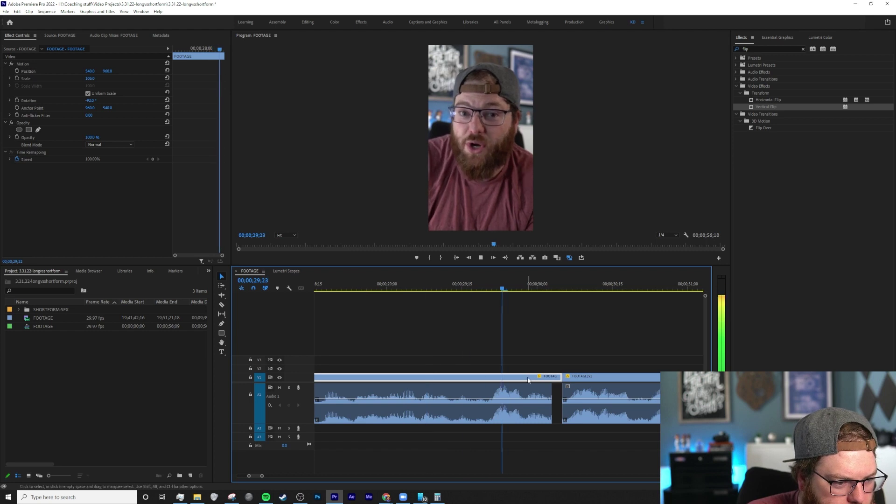
key("space")
Add a two-frame Constant Power fade at the end of the audio before the gap and play across it
left_click(549, 390)
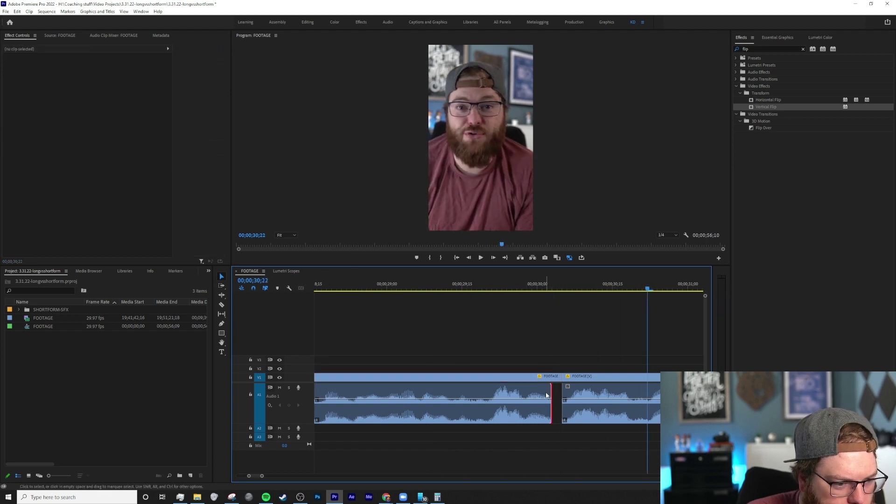
left_click(546, 396)
left_click_drag(524, 404, 545, 408)
left_click(439, 286)
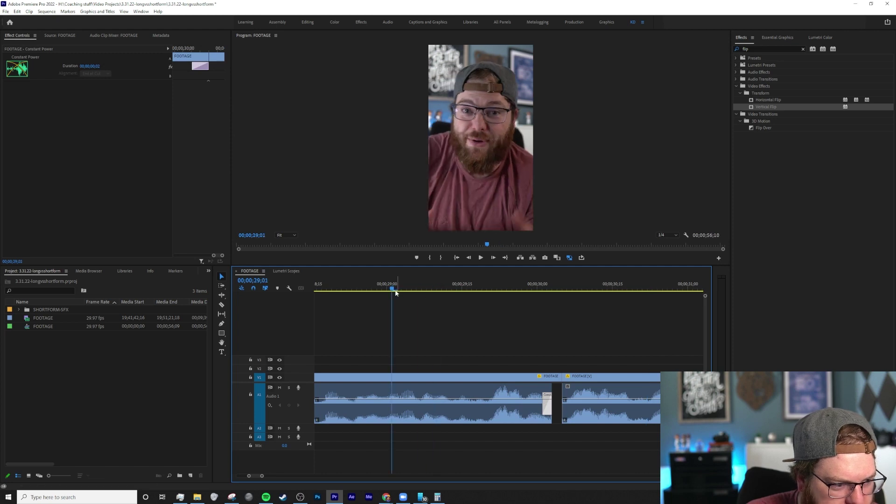
key("space")
key("space")
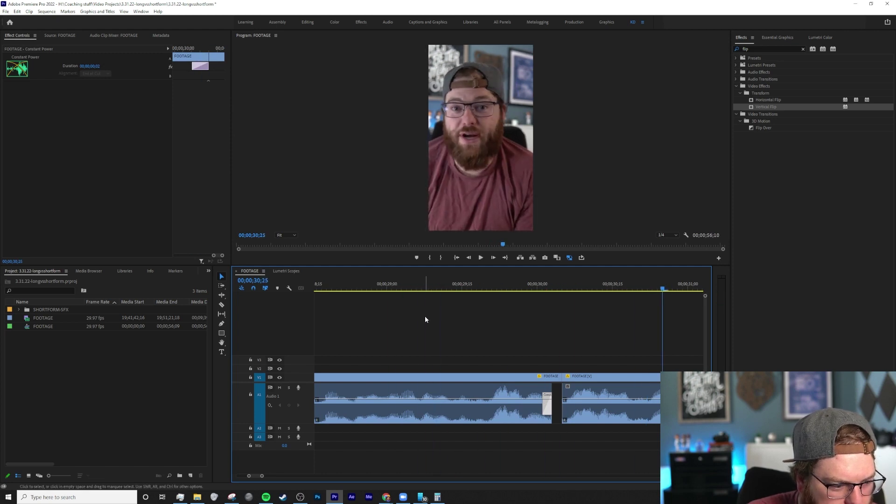
Add a two-frame Constant Power fade at the start of the audio after the gap, play it back, and save the project
left_click(565, 401)
left_click(585, 405)
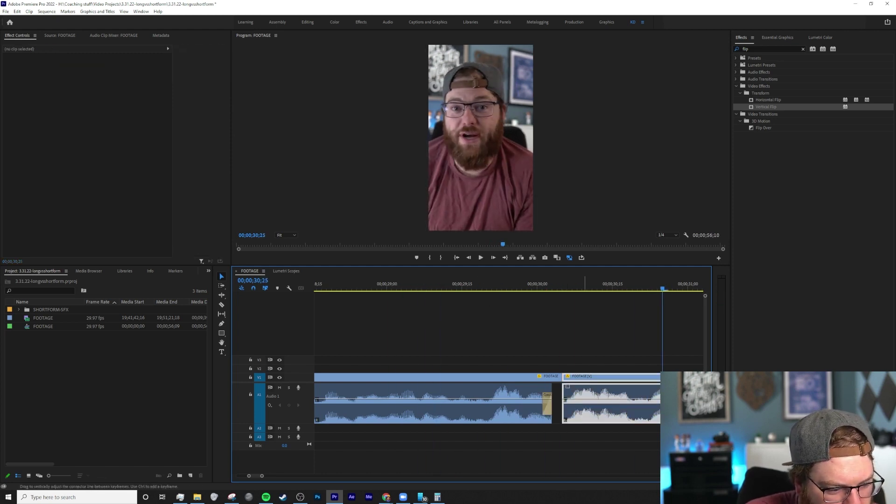
key("ctrl+shift+d")
left_click(580, 406)
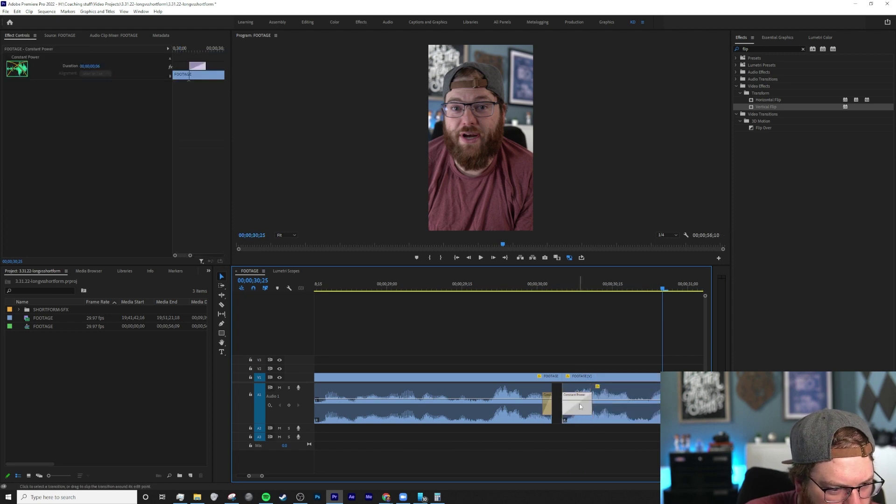
left_click_drag(589, 406, 572, 406)
left_click(415, 279)
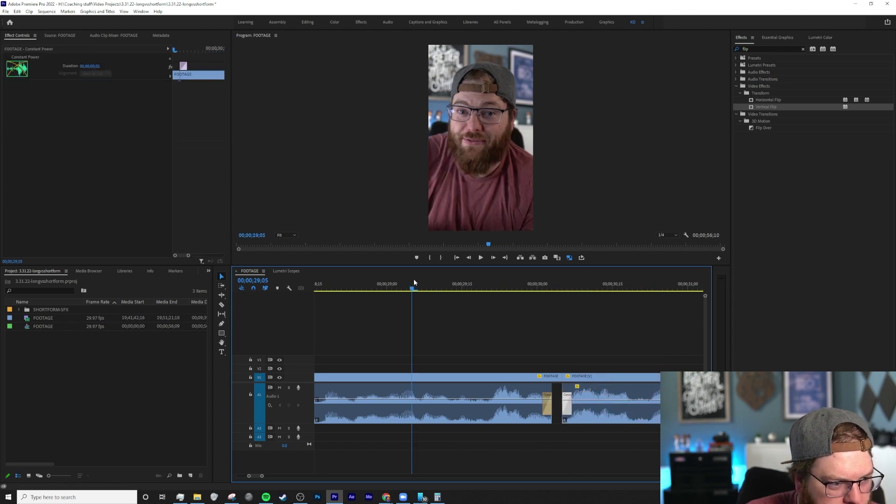
key("space")
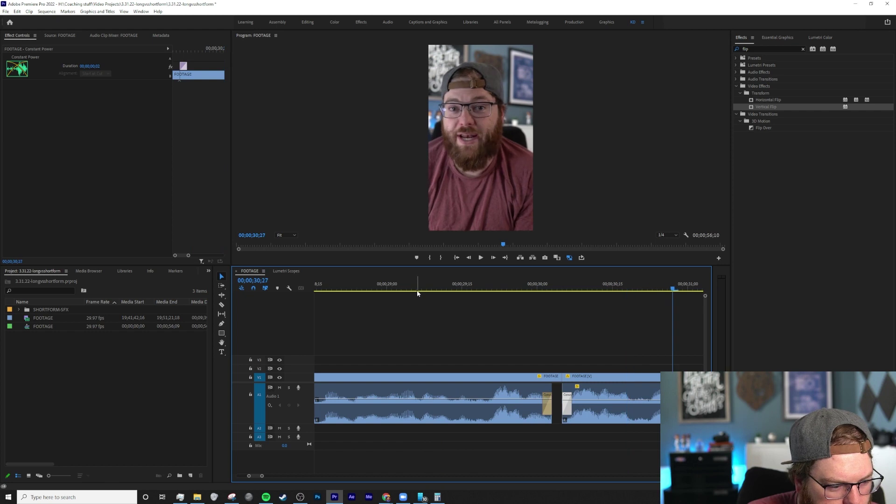
key("ctrl+s")
Play from just before the two-frame audio gap through to about 00;00;37;22 to check the edit's flow
key("minus")
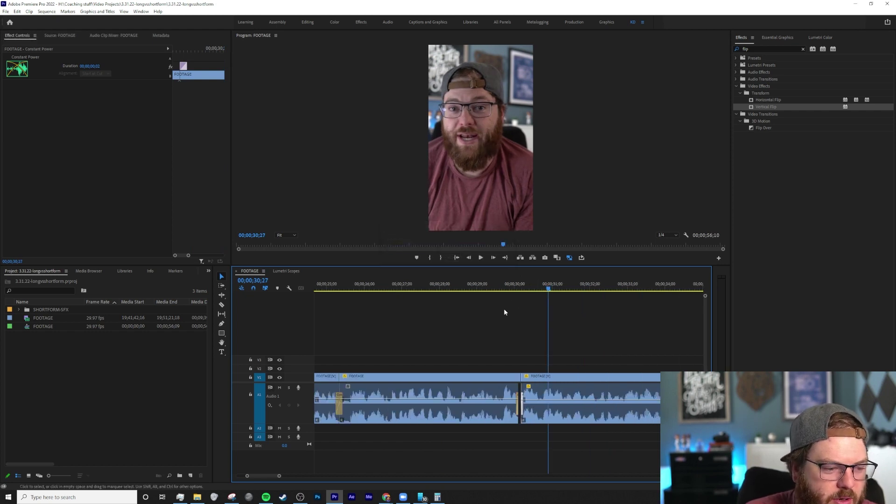
left_click(489, 280)
key("space")
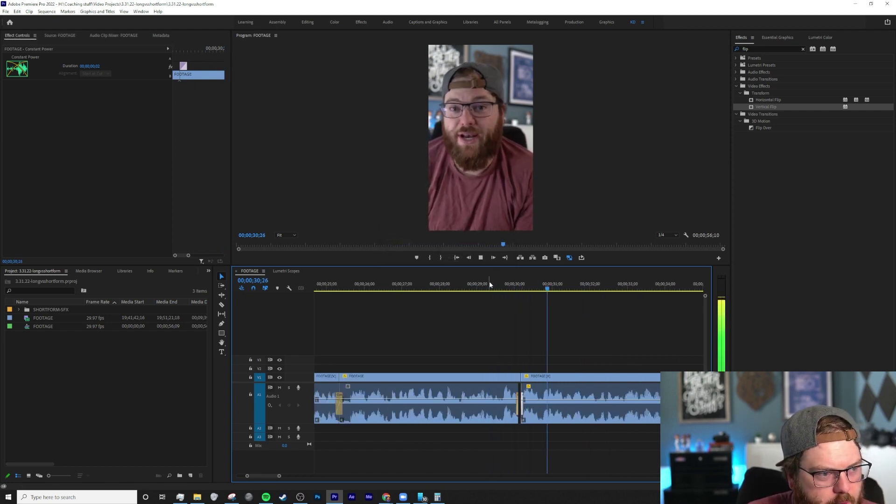
key("minus")
key("minus")
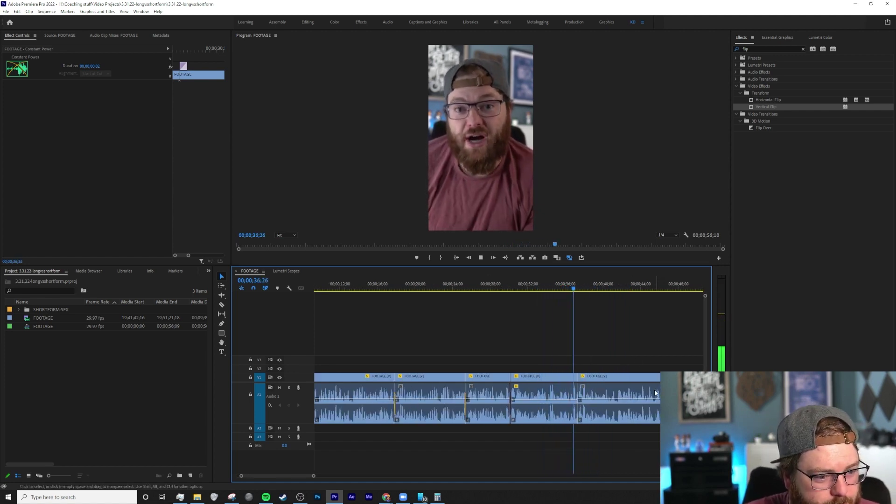
key("space")
Punch in on the clip at 00;00;37;22 by setting its Scale to 125 and its horizontal Position to 617
left_click(608, 380)
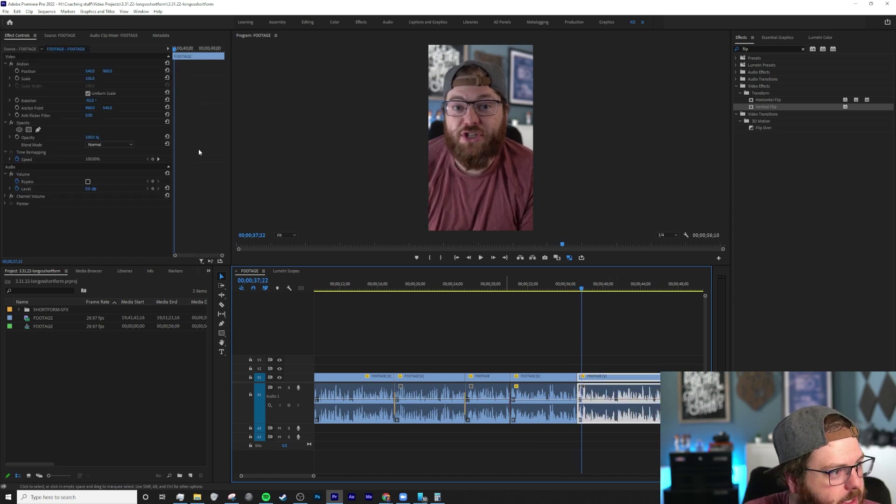
left_click(90, 79)
type("12")
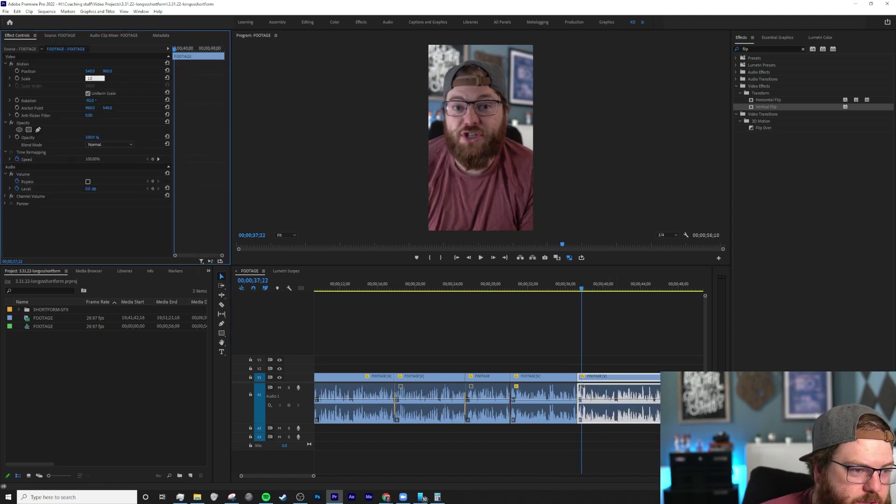
type("5")
key("Return")
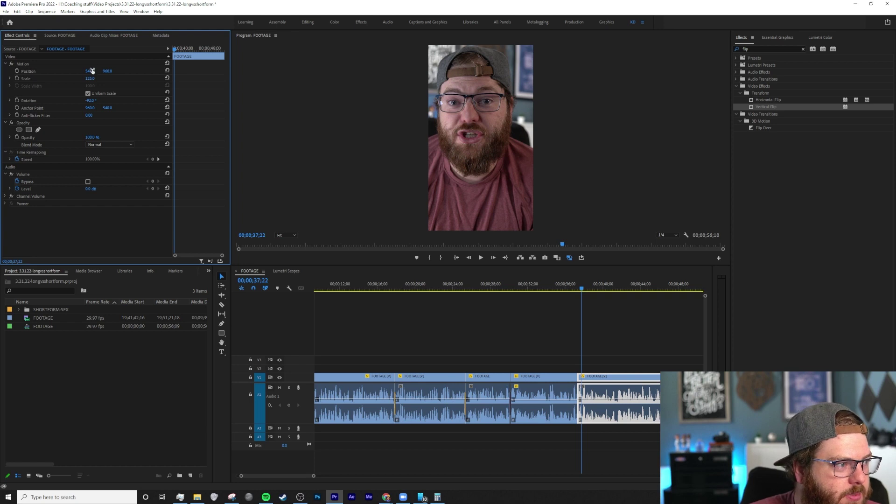
left_click_drag(90, 72, 121, 71)
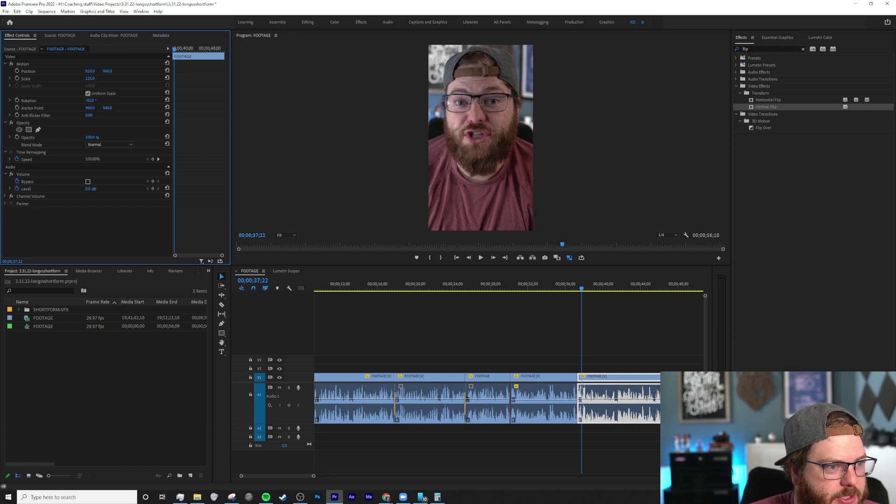
Play through the punched-in clip and split it at the speech pause at 00;00;41;17
left_click(614, 303)
key("space")
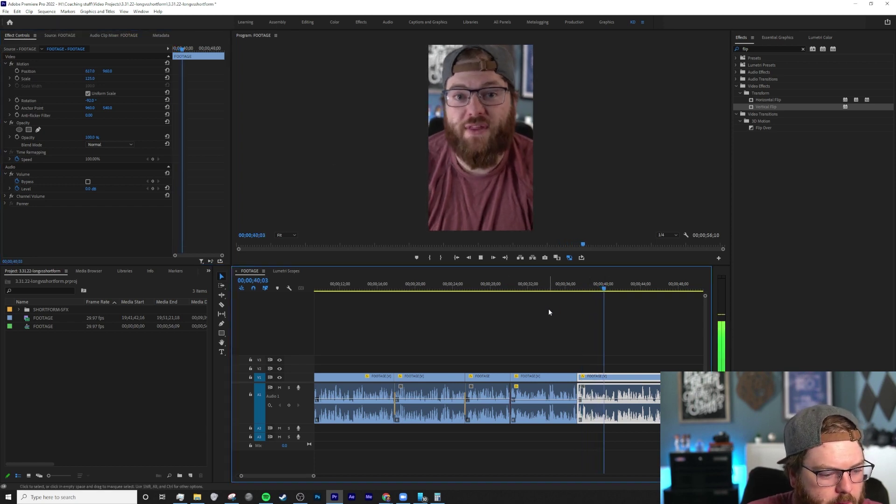
key("space")
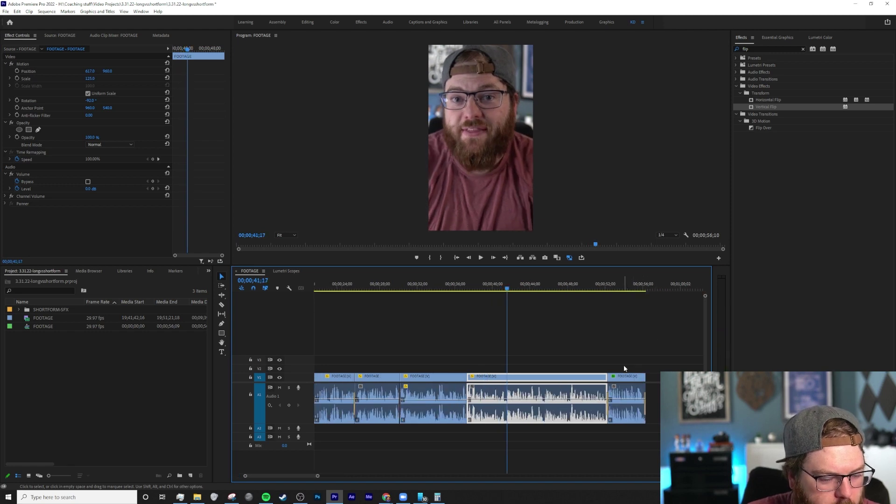
key("=")
key("=")
key("space")
left_click(500, 292)
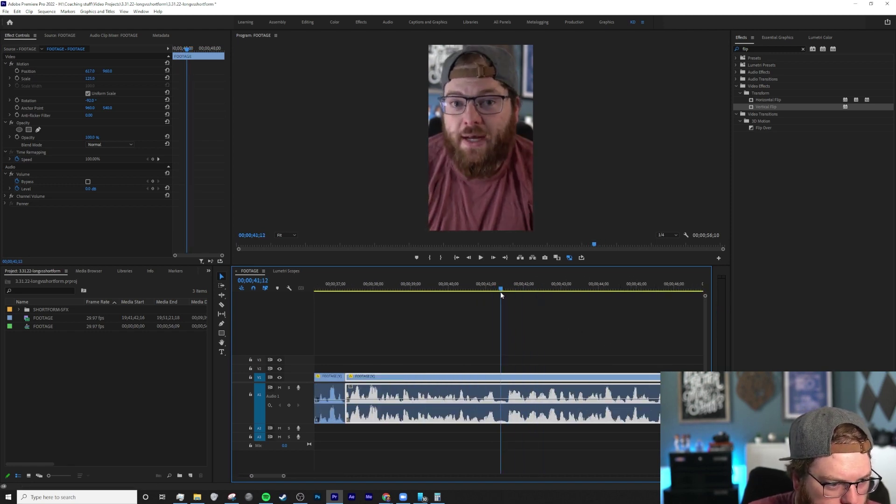
left_click_drag(500, 292, 508, 293)
key("ctrl+k")
Set the Scale of the clip after the 00;00;41;17 cut to 108, recentre it horizontally, and play across the cut
left_click(541, 381)
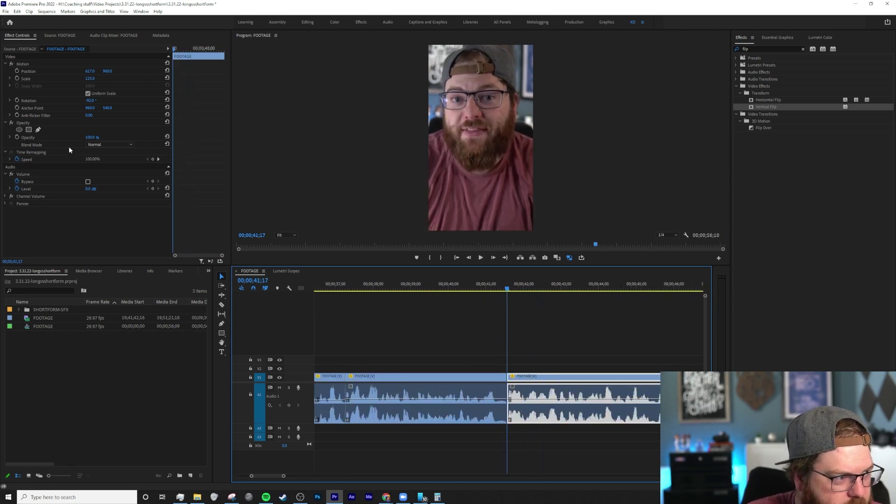
left_click(93, 78)
type("108")
key("Return")
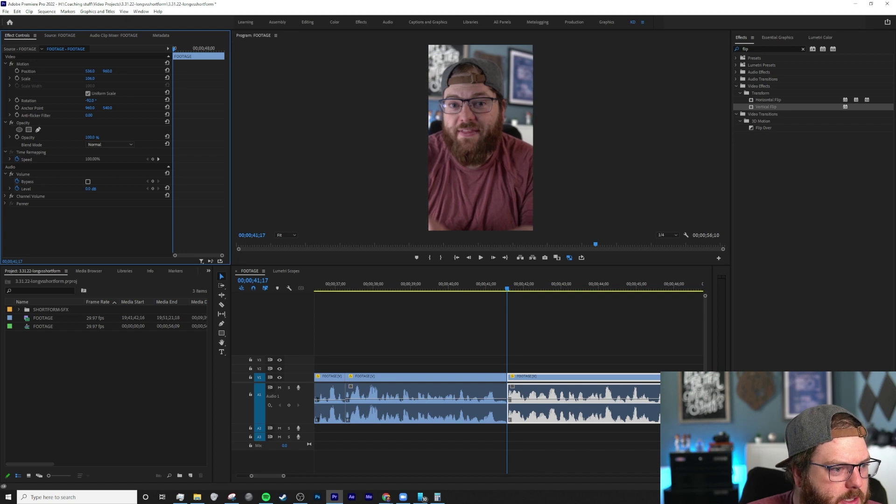
left_click(498, 291)
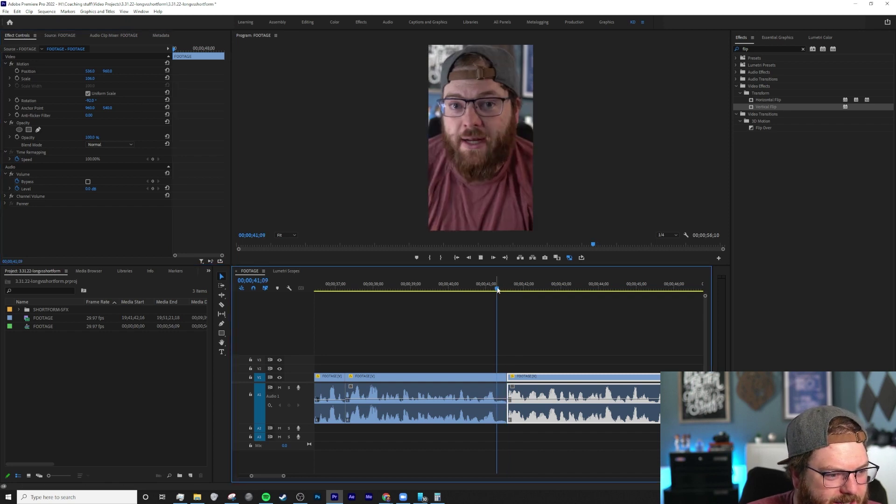
key("space")
left_click(458, 290)
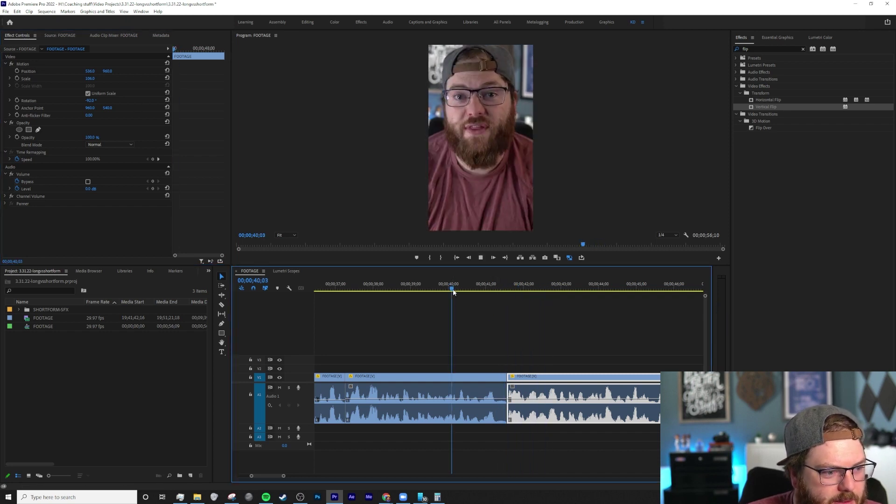
key("space")
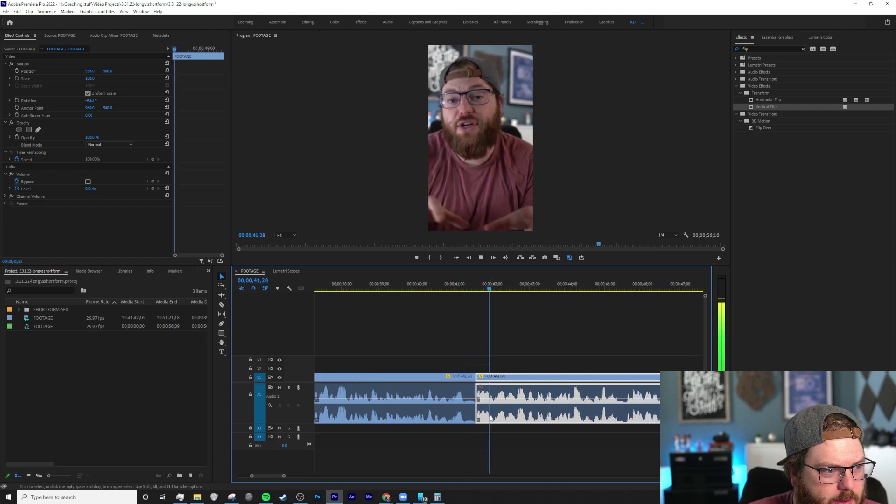
Apply the default audio transition at the 00;00;41;17 cut and play from about 00;00;40;03 into the final clip
key("space")
left_click(460, 415)
left_click(424, 287)
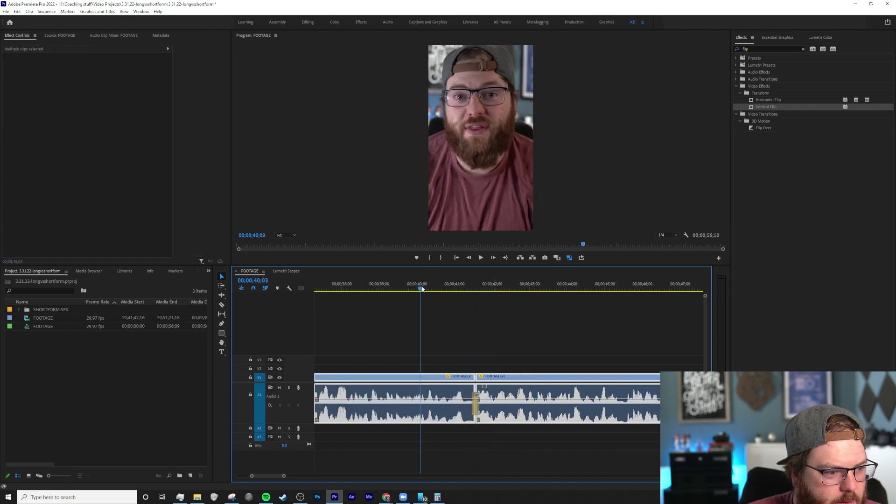
key("space")
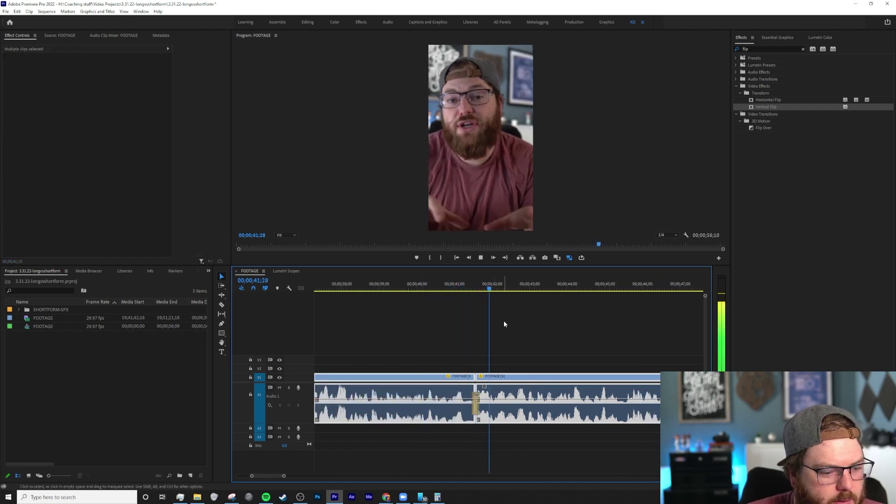
key("minus")
key("minus")
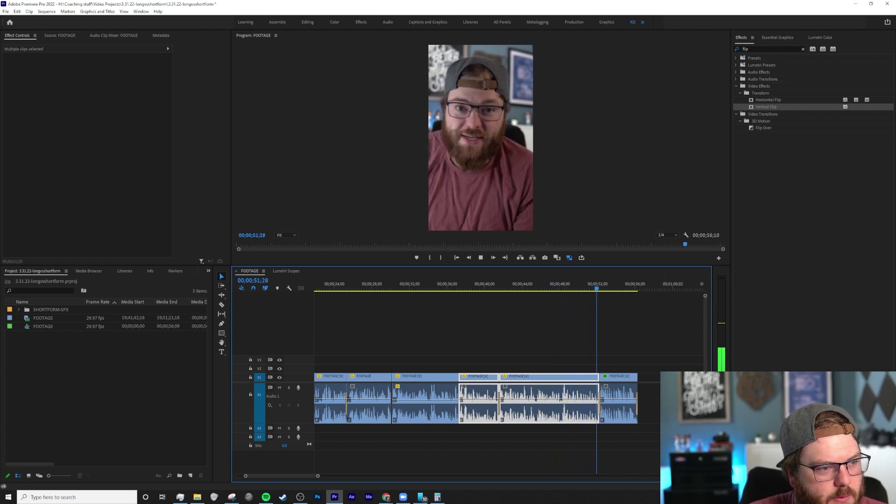
key("space")
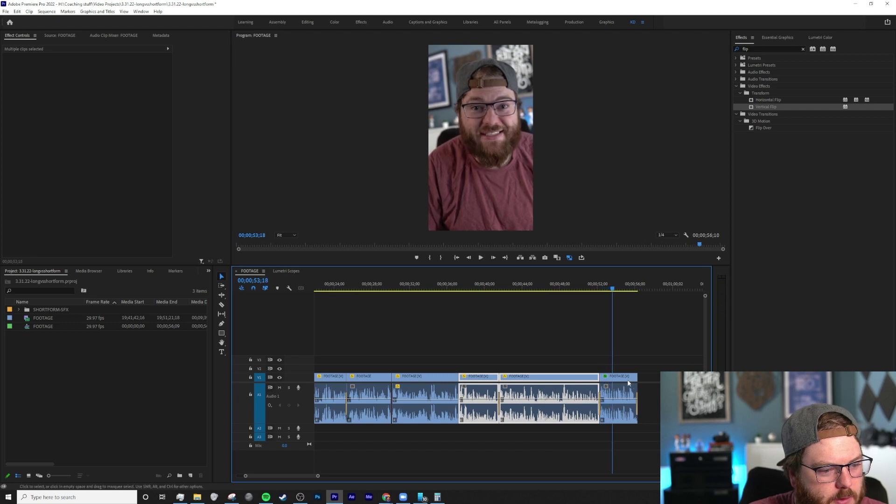
Select the final clip, open its Rotation value, and play the clip through from its start
left_click(629, 401)
left_click_drag(89, 100, 45, 100)
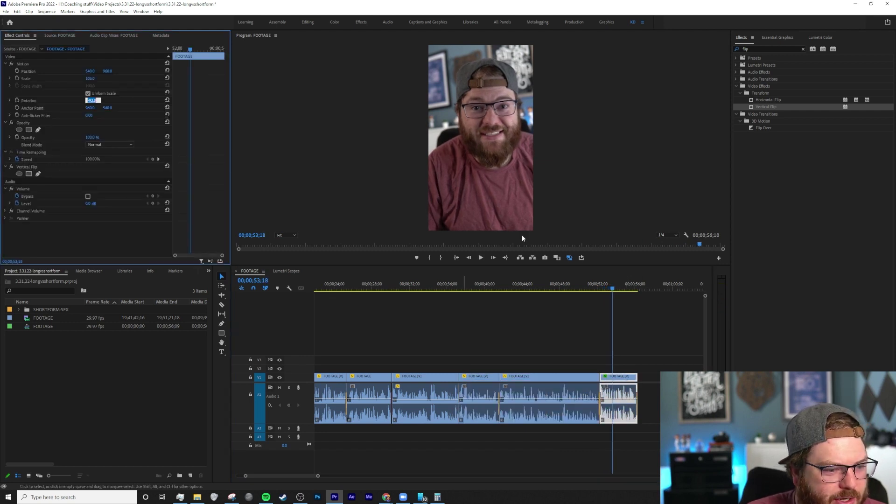
left_click_drag(615, 290, 597, 289)
key("space")
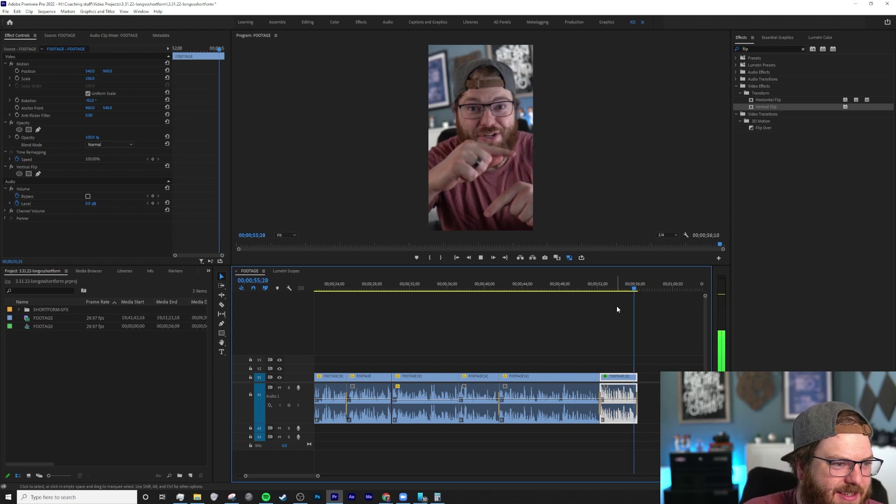
Straighten the final clip by setting its Rotation to -88° and check the frame around 00;00;53;29
scroll(623, 298, "up", 5)
left_click(625, 290)
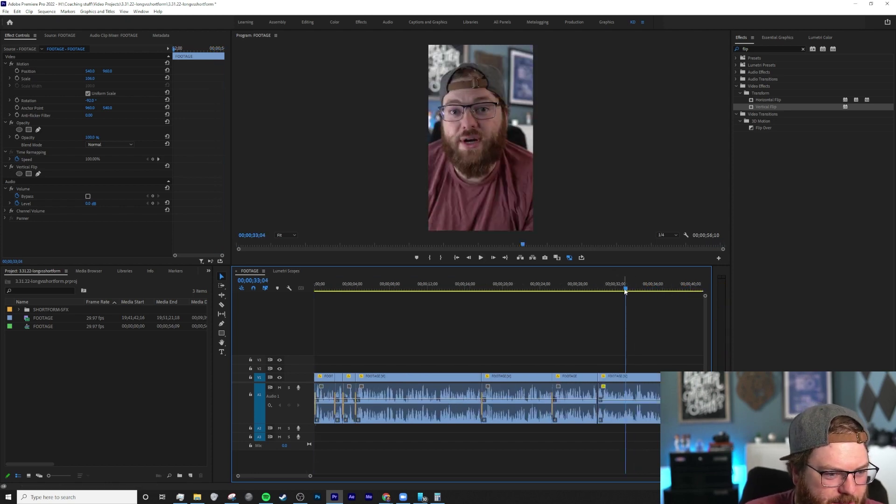
key("minus")
key("minus")
left_click(443, 289)
key("equal")
key("equal")
key("equal")
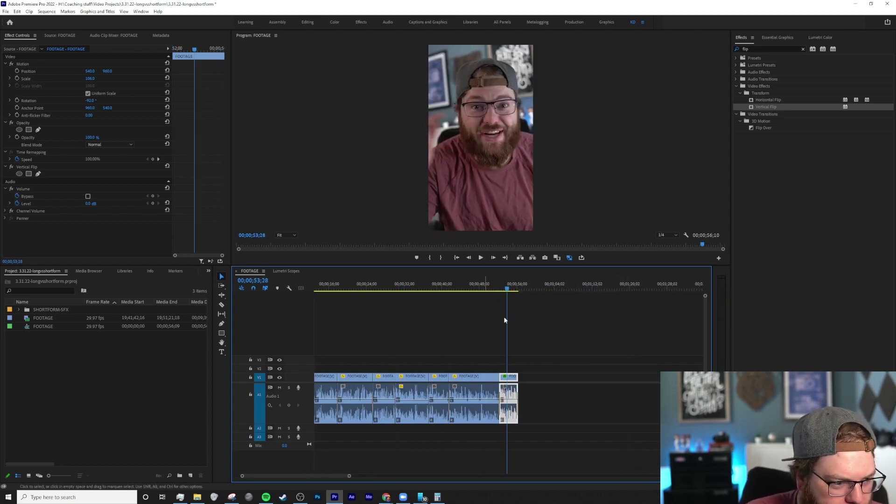
left_click(89, 100)
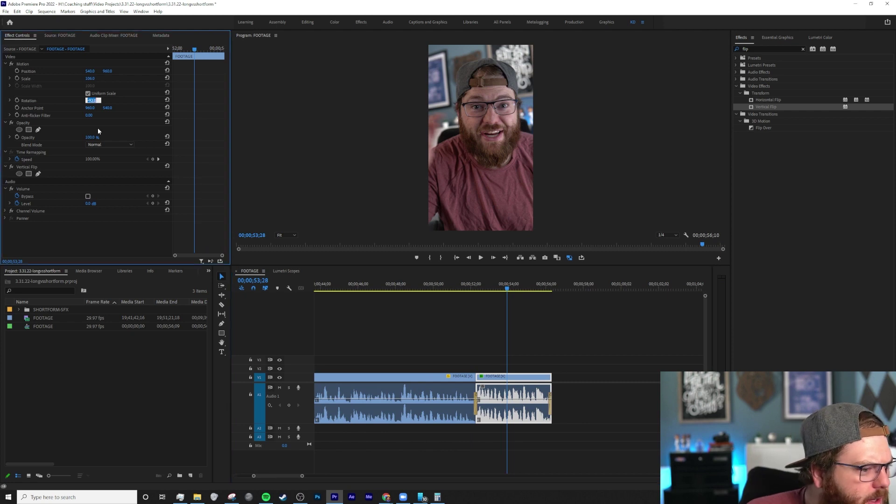
type("-88")
key("Return")
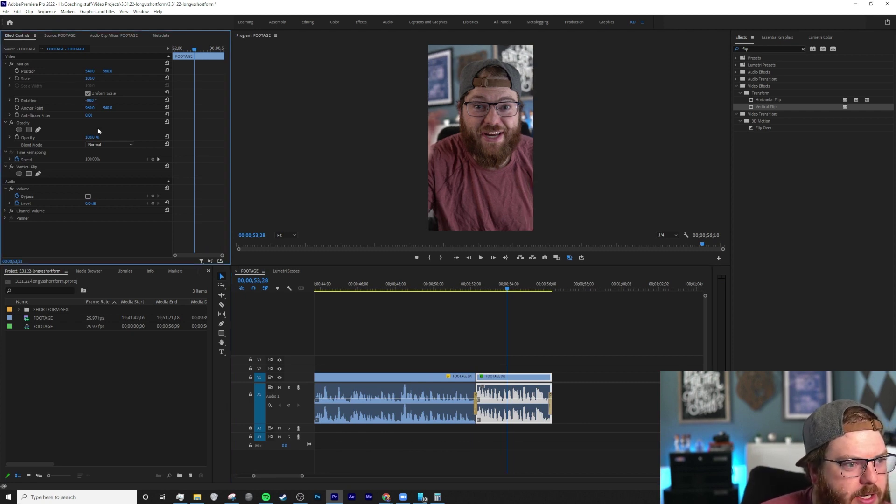
left_click_drag(510, 288, 508, 327)
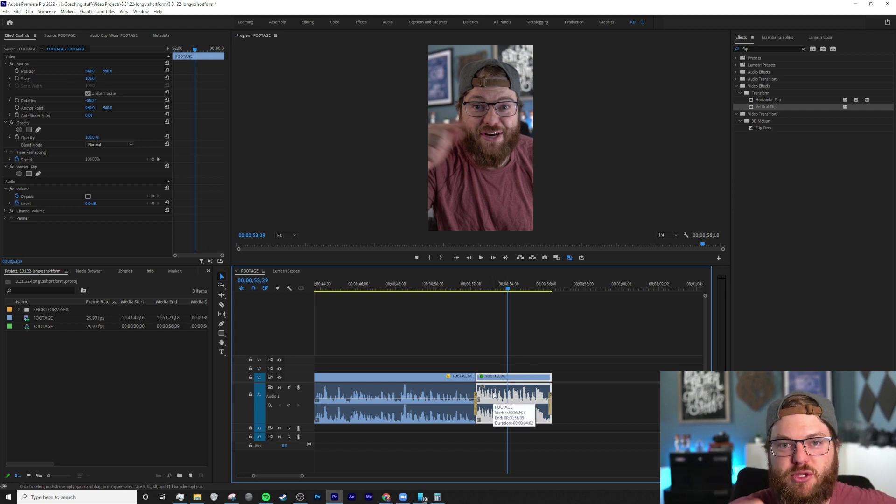
Save the project and place the playhead at about 00;00;47;18
key("ctrl+s")
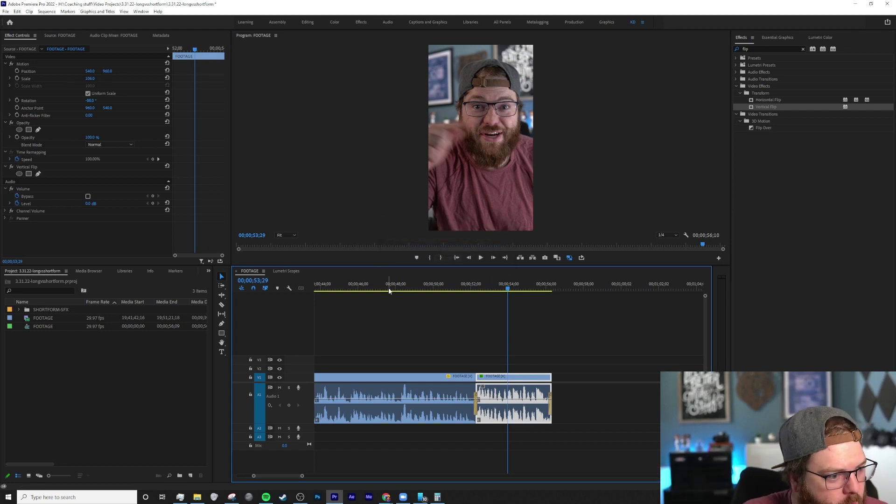
left_click(388, 288)
key("ctrl+s")
Lower the first clip's framing to a vertical Position of 920, play the opening clips, and return to the sequence start
key("minus")
key("minus")
key("minus")
key("minus")
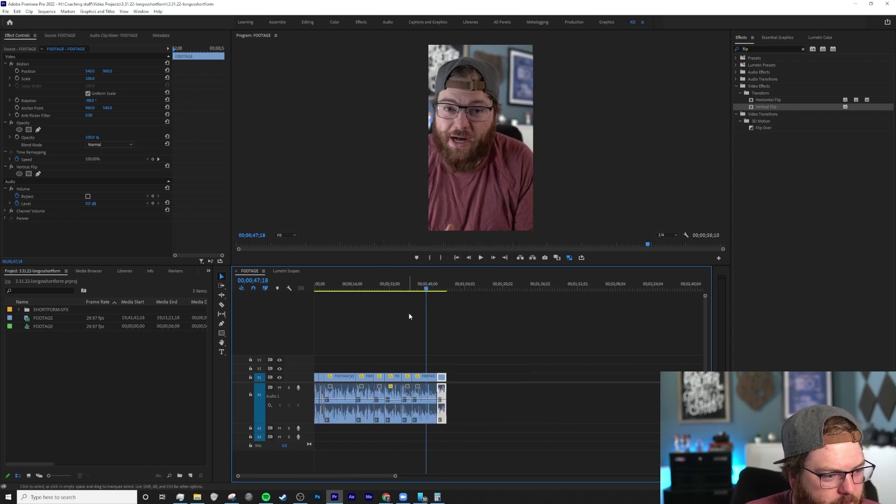
left_click(323, 289)
key("Home")
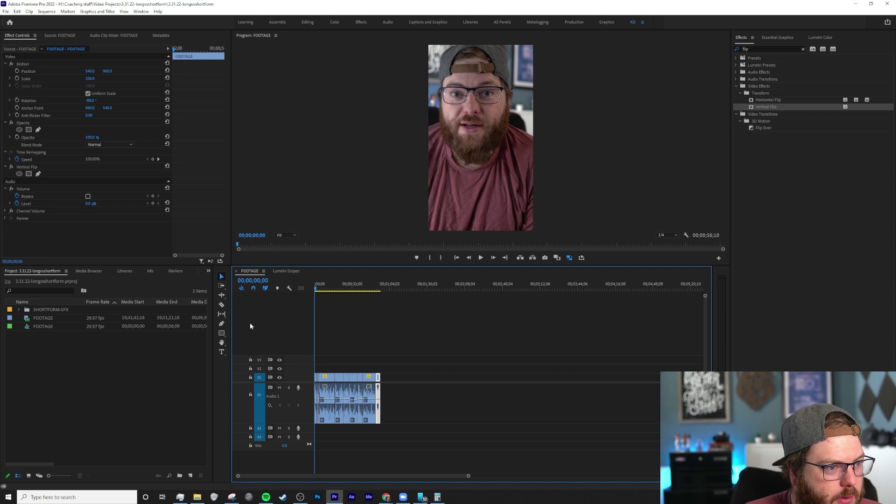
key("equal")
key("equal")
key("equal")
key("equal")
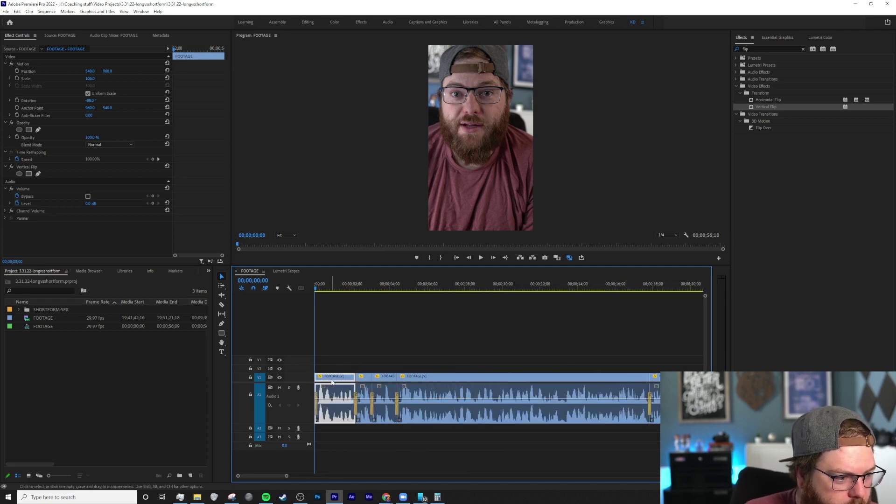
left_click_drag(108, 72, 122, 80)
key("space")
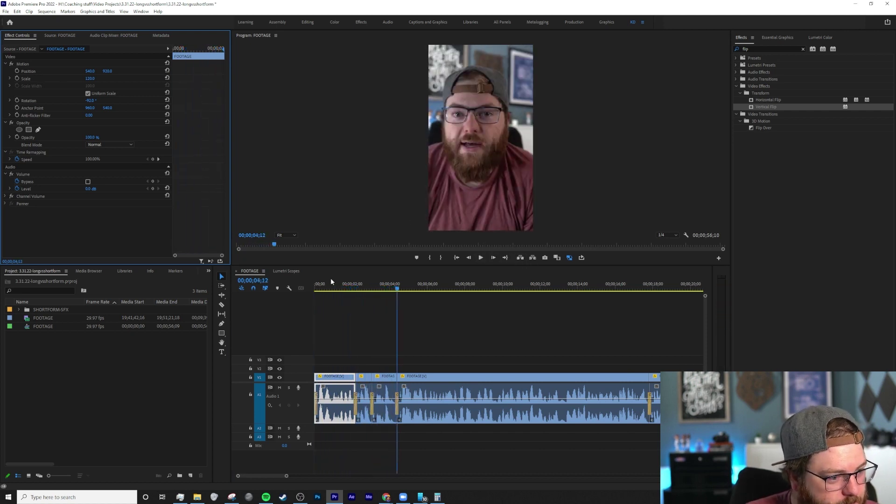
left_click_drag(344, 285, 261, 292)
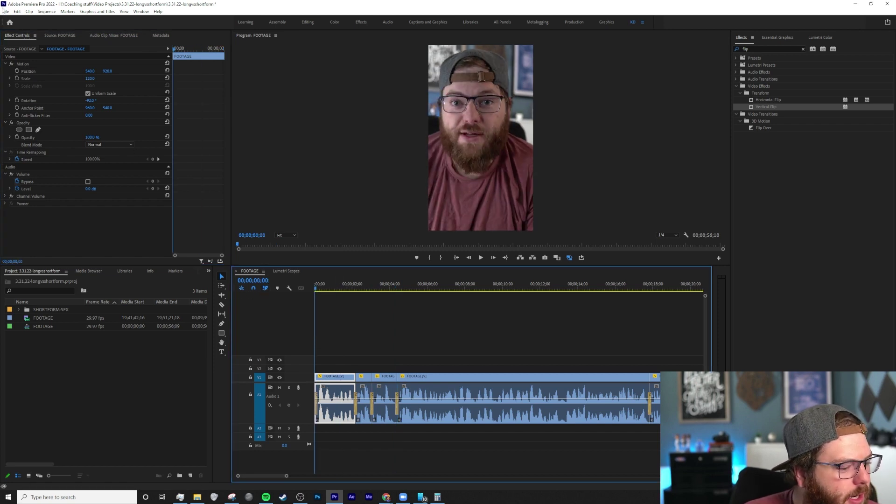
Auto-transcribe the FOOTAGE sequence in English from the Mix audio track
left_click(53, 12)
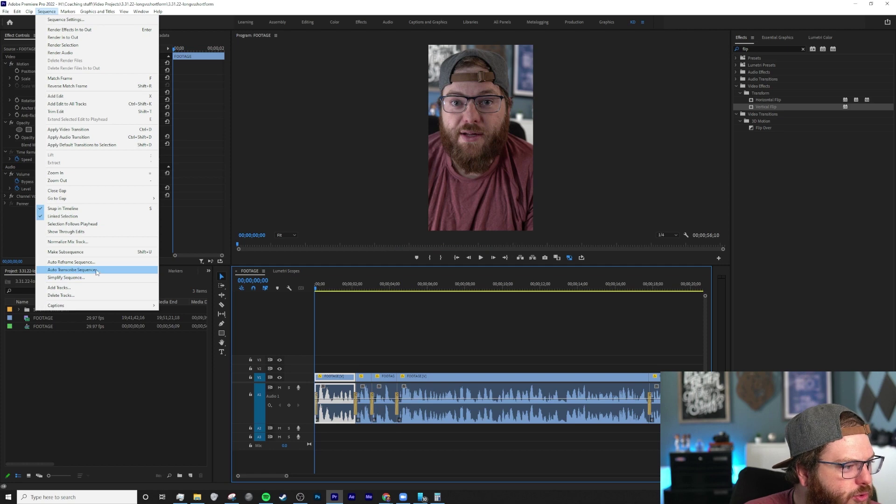
left_click(72, 270)
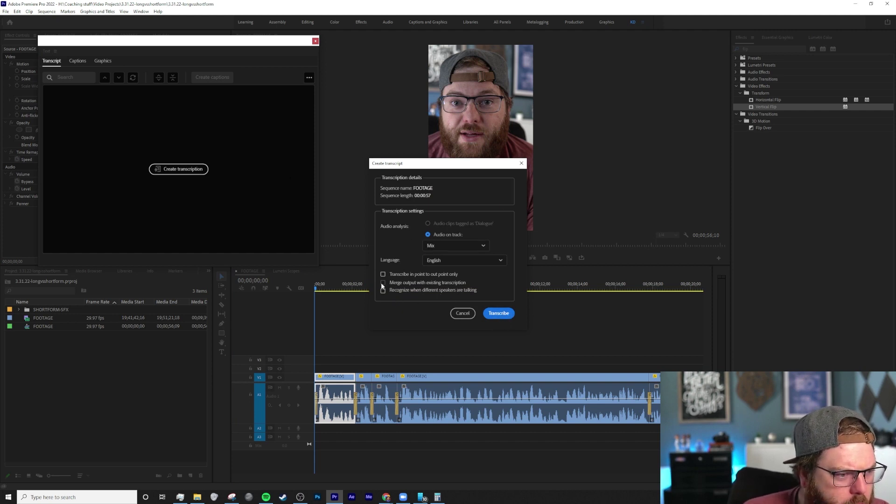
left_click(498, 314)
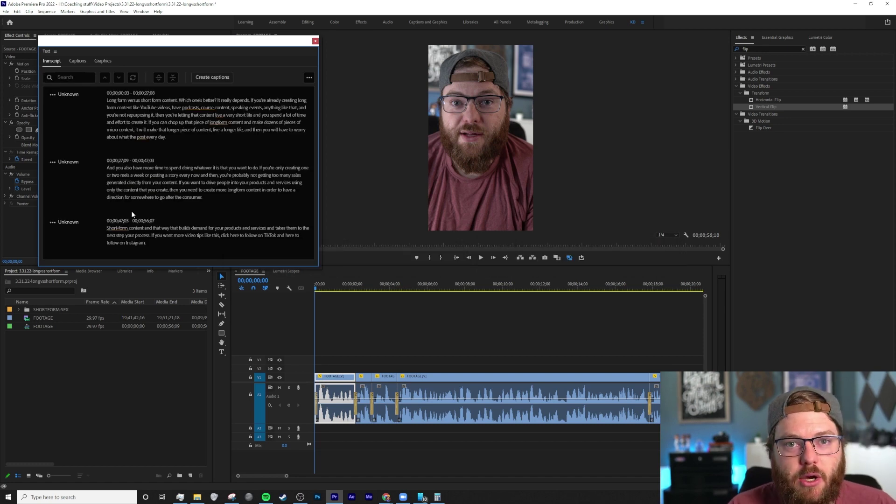
Create Subtitle default captions from the sequence transcript with a maximum length of 18 characters and double lines, and preview the first caption
left_click(218, 78)
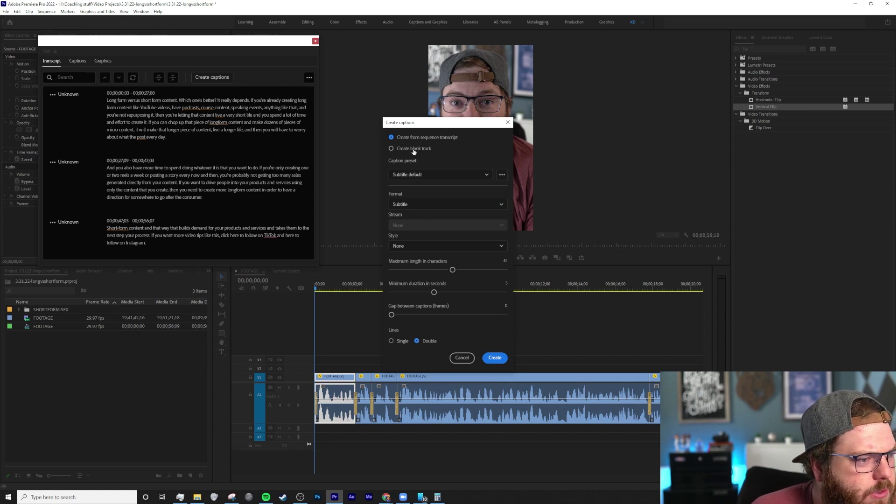
left_click(413, 150)
left_click(416, 137)
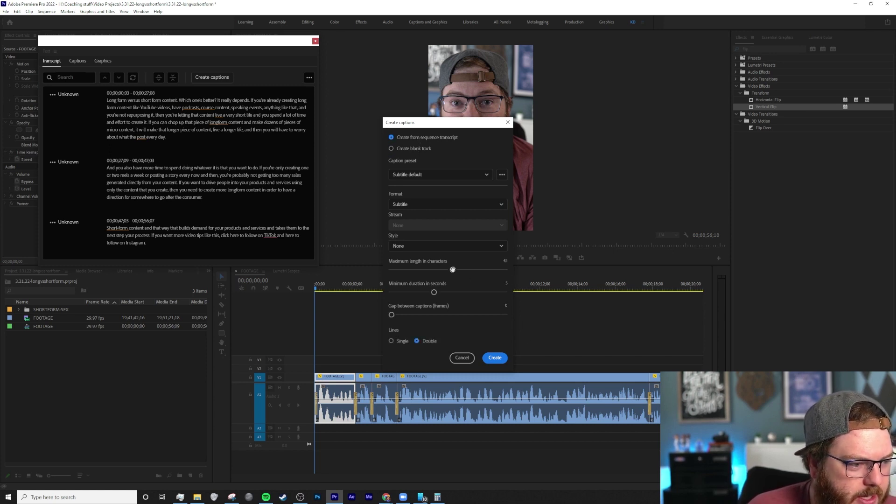
left_click_drag(453, 269, 426, 270)
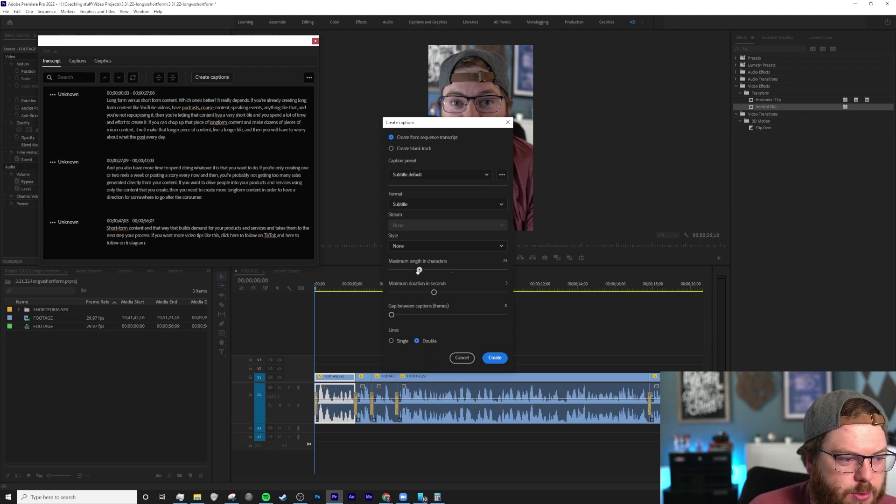
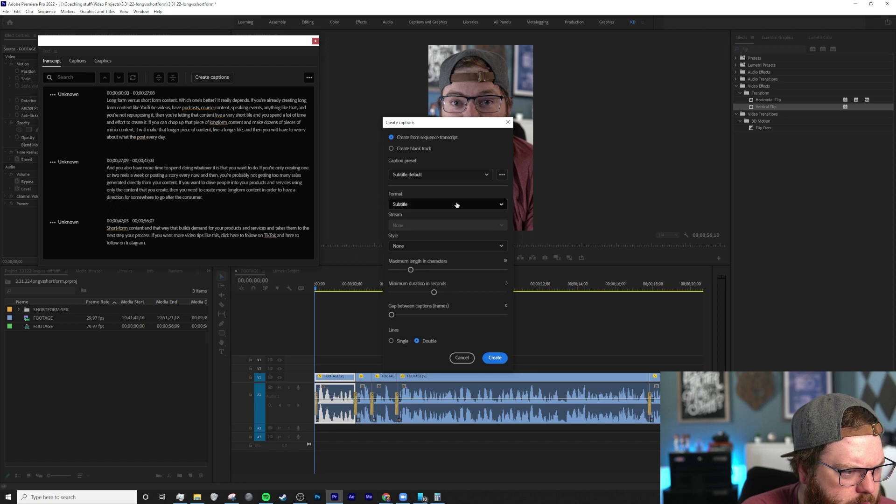
left_click(437, 175)
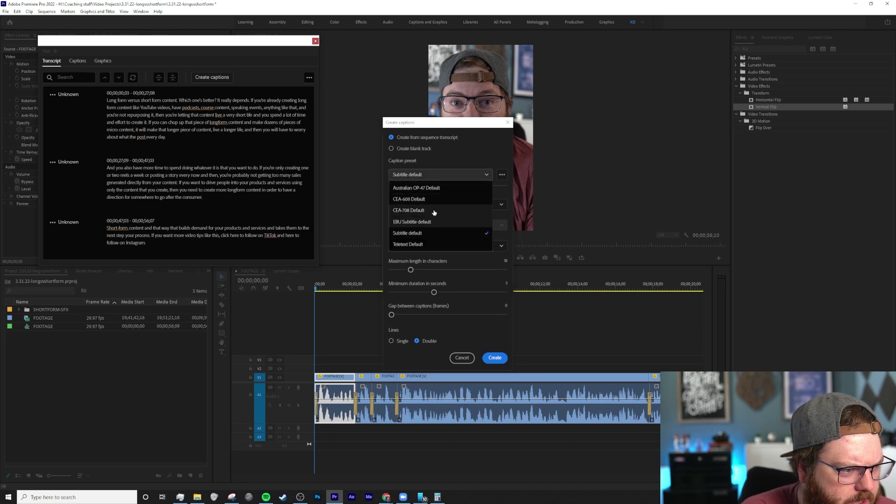
left_click(457, 174)
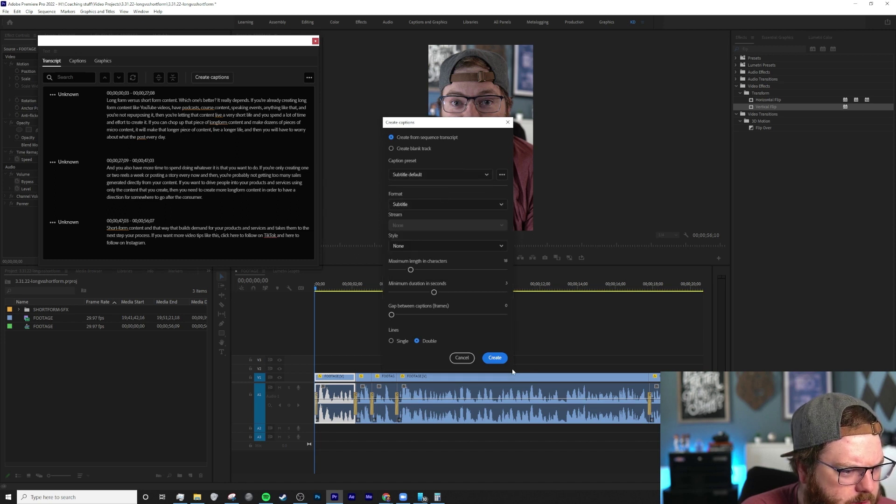
left_click(494, 358)
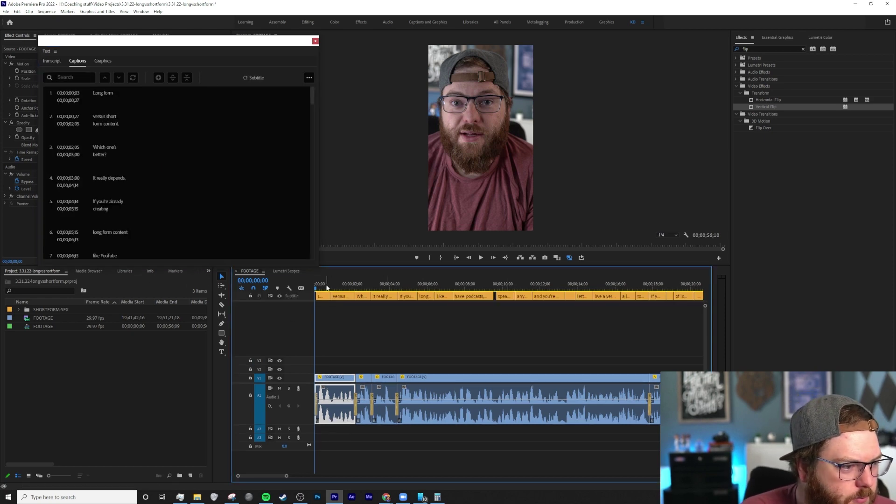
left_click_drag(327, 285, 321, 287)
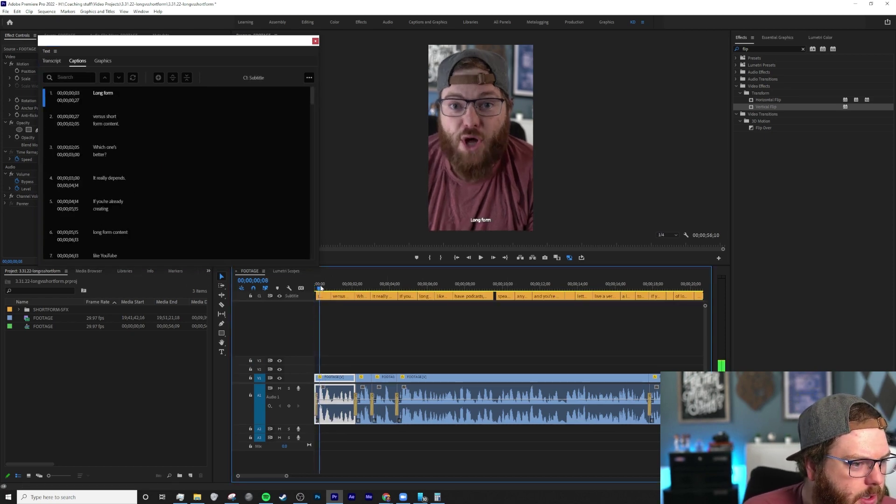
Select the first caption, "Long form", on the subtitle track and open its properties in Essential Graphics
left_click(323, 295)
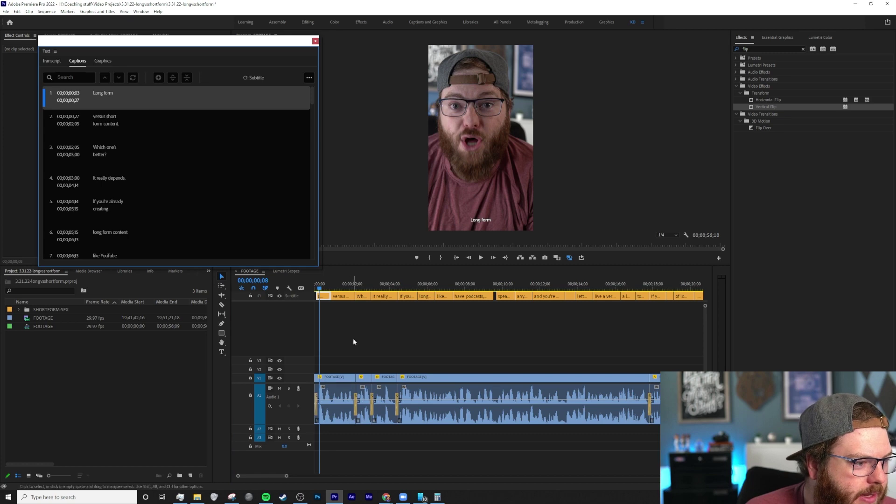
left_click(323, 297)
left_click(323, 296)
left_click(778, 38)
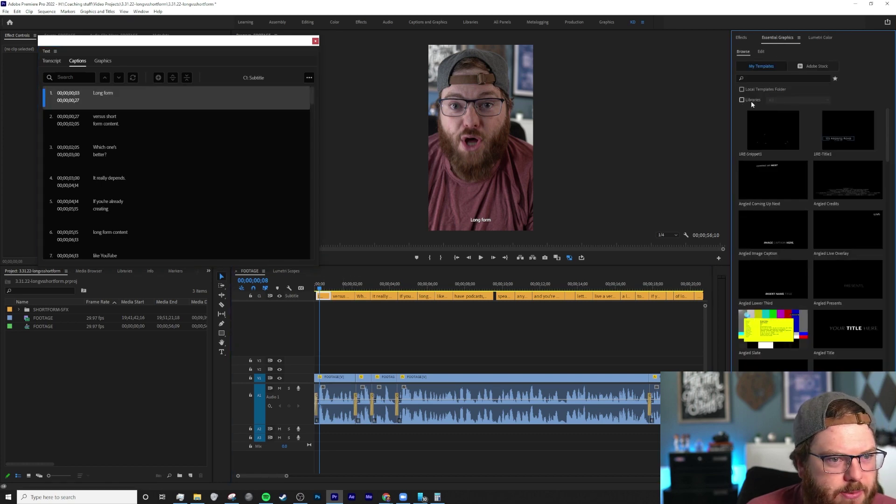
left_click(820, 37)
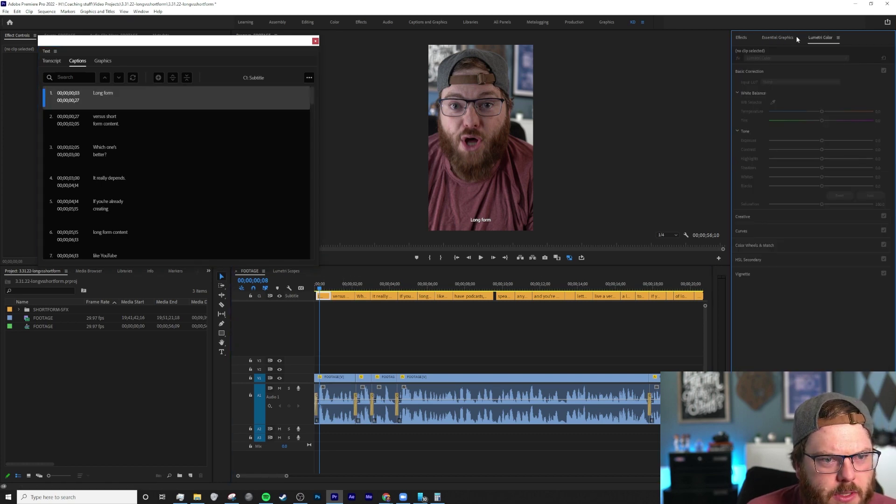
left_click(777, 37)
left_click(741, 37)
left_click(777, 37)
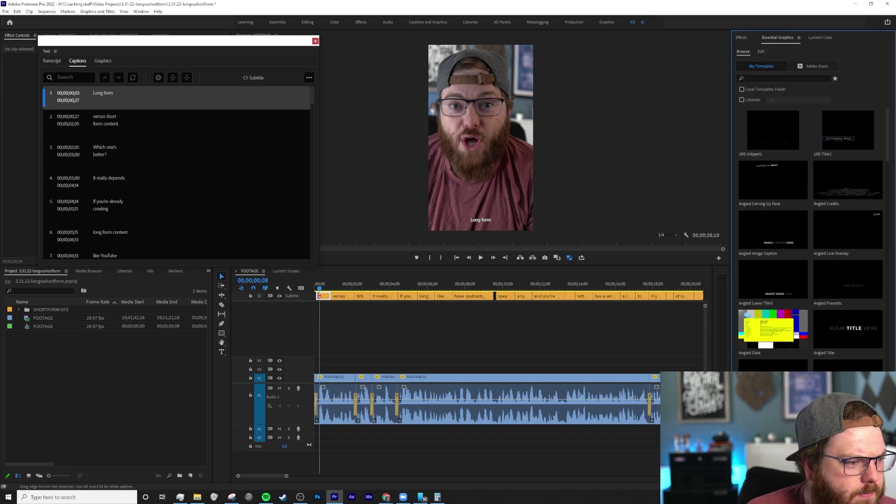
left_click(323, 296)
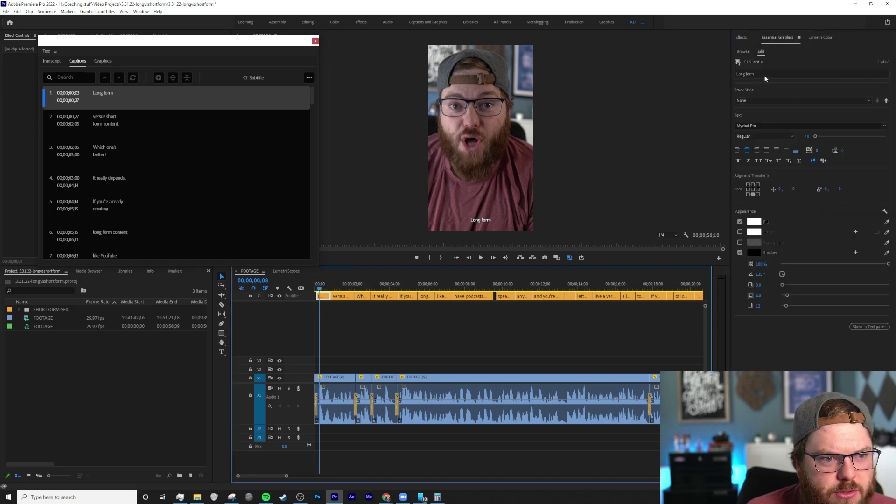
Set the first caption's font to the favorite Blambot FXPro Heavy BB and enlarge its text
left_click(884, 126)
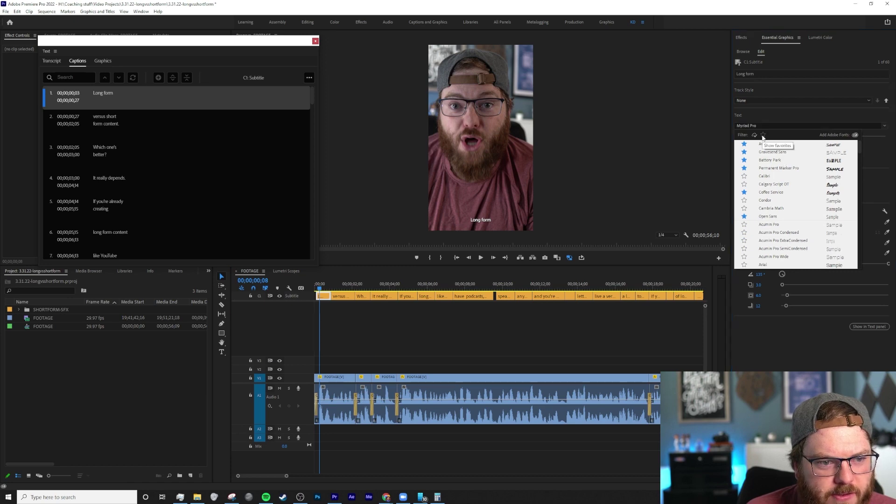
left_click(763, 136)
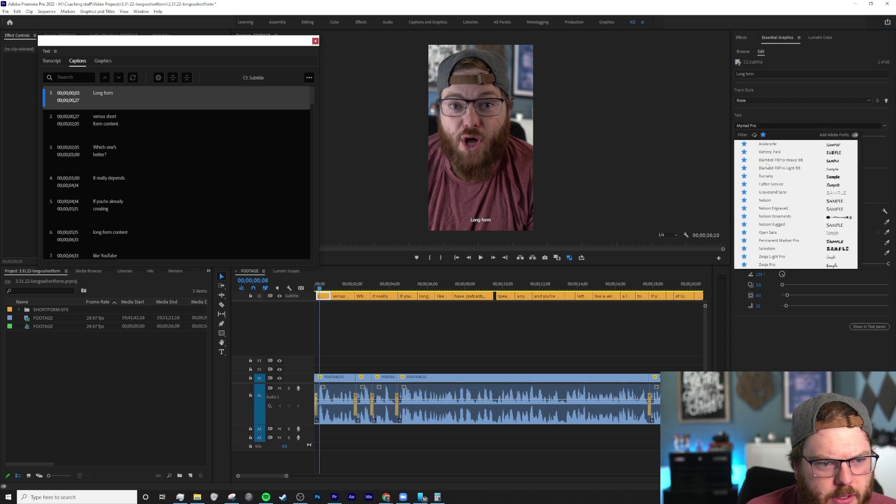
left_click(767, 161)
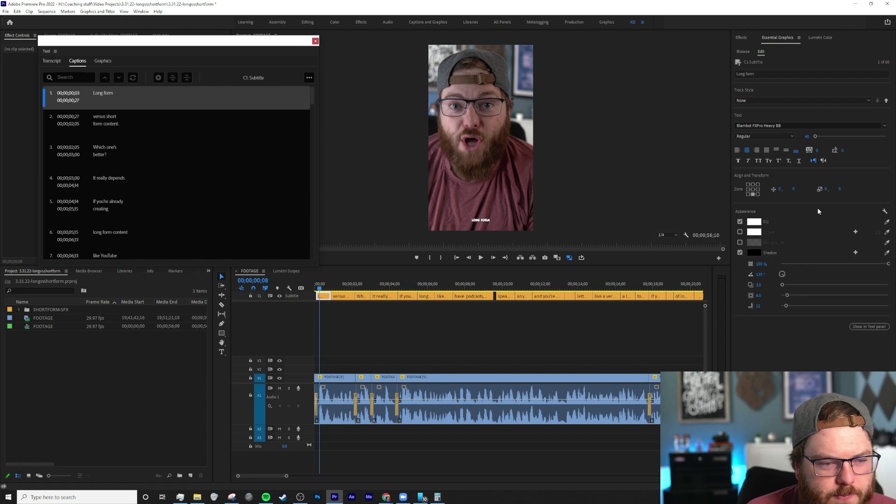
left_click_drag(815, 137, 817, 139)
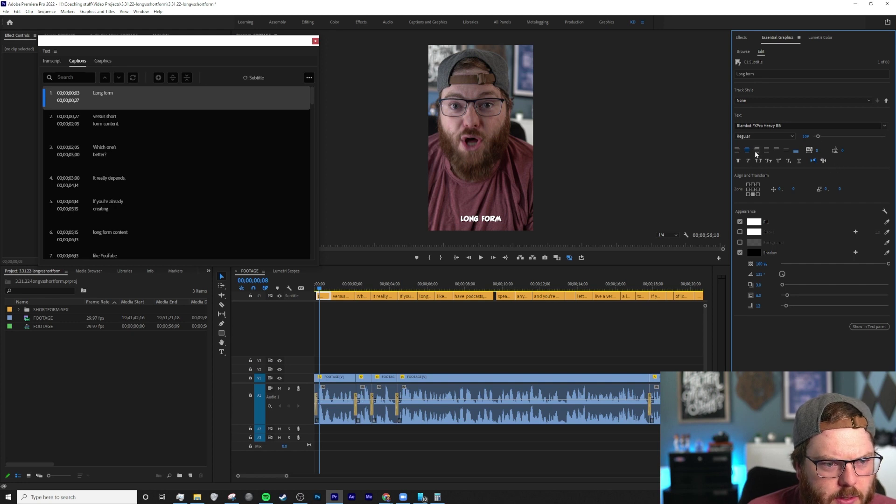
Dock the floating Text panel between Essential Graphics and Lumetri Color, and bring Essential Graphics back to the front
left_click(331, 376)
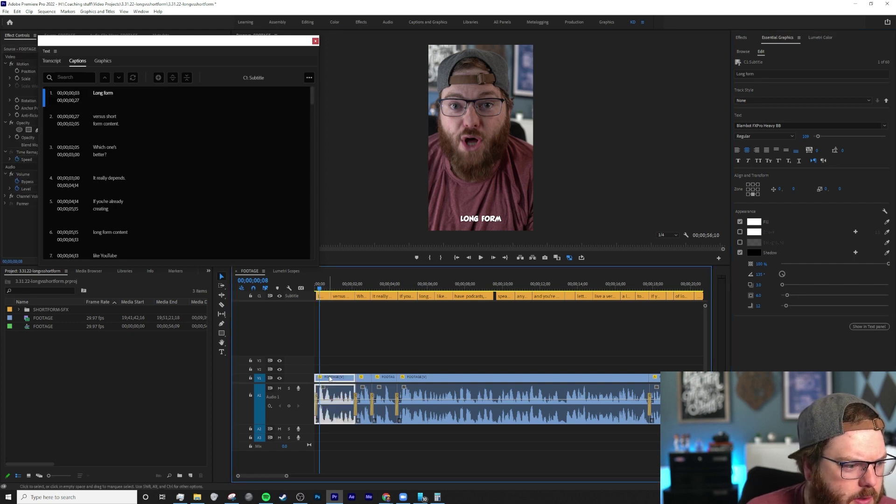
key("p")
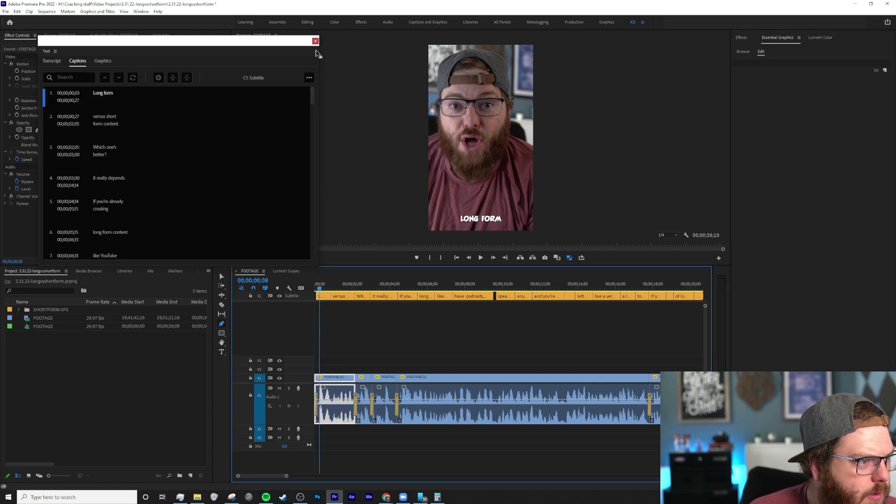
left_click_drag(292, 43, 874, 134)
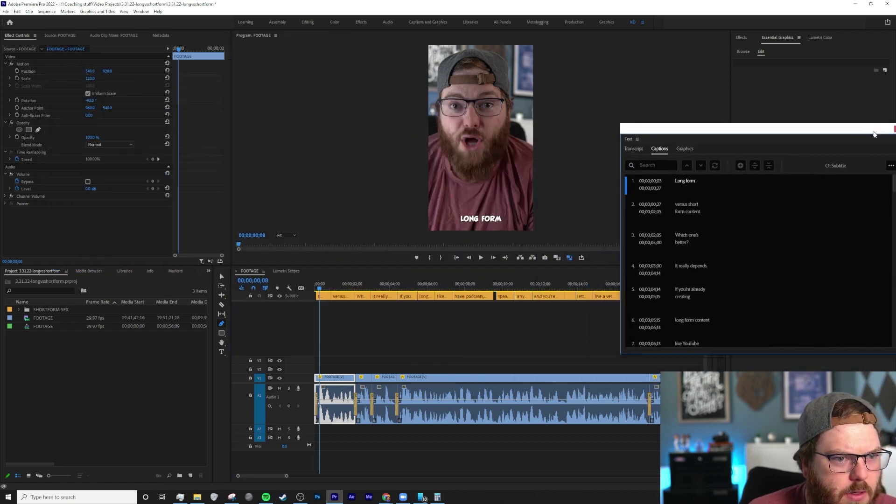
left_click_drag(631, 138, 817, 38)
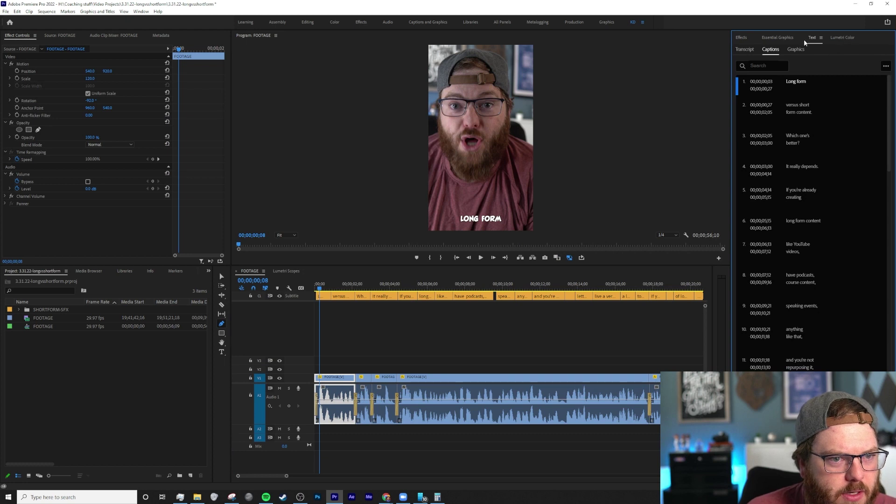
left_click(777, 38)
Keep the first caption in the bottom-center zone and raise its vertical position to just below the speaker's beard
left_click(325, 296)
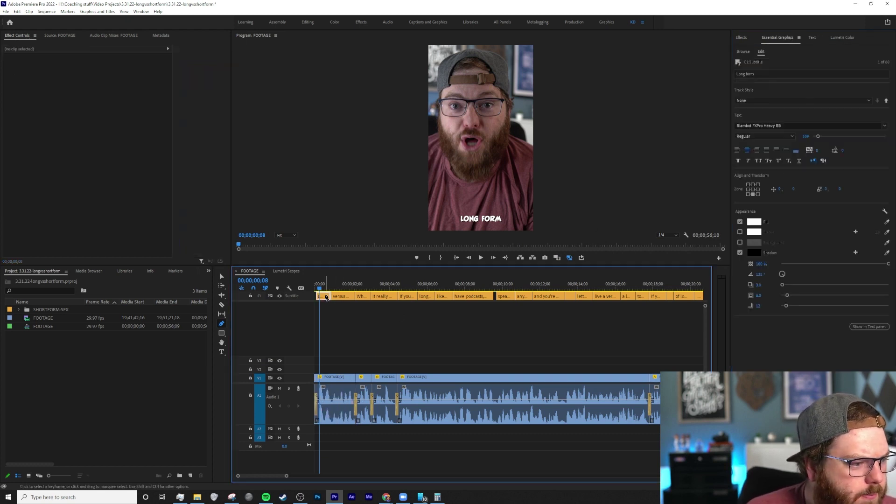
key("v")
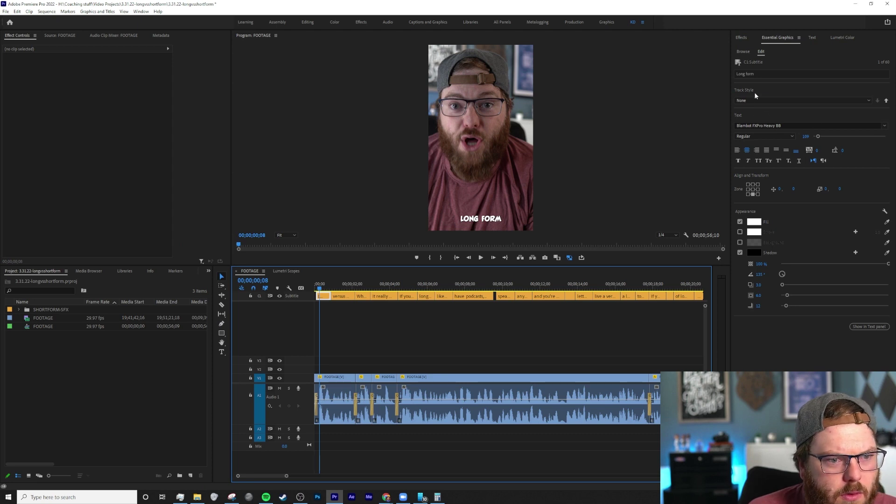
left_click(752, 190)
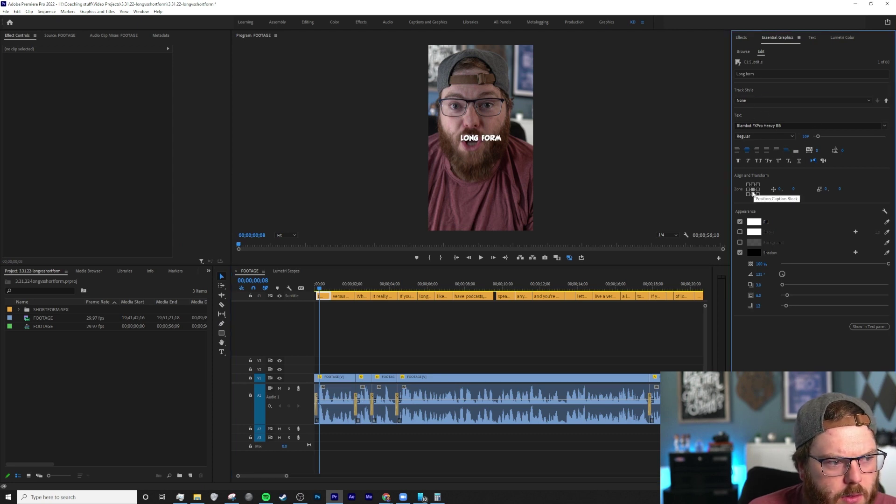
left_click(753, 194)
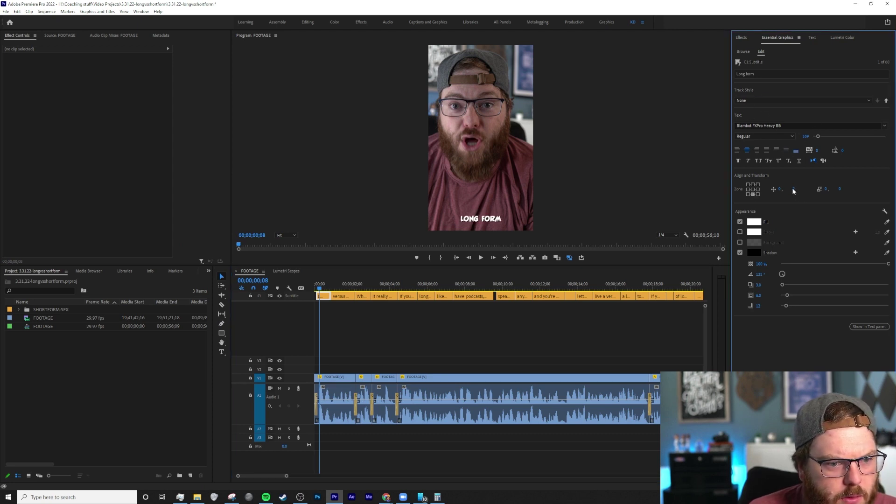
left_click_drag(792, 188, 656, 206)
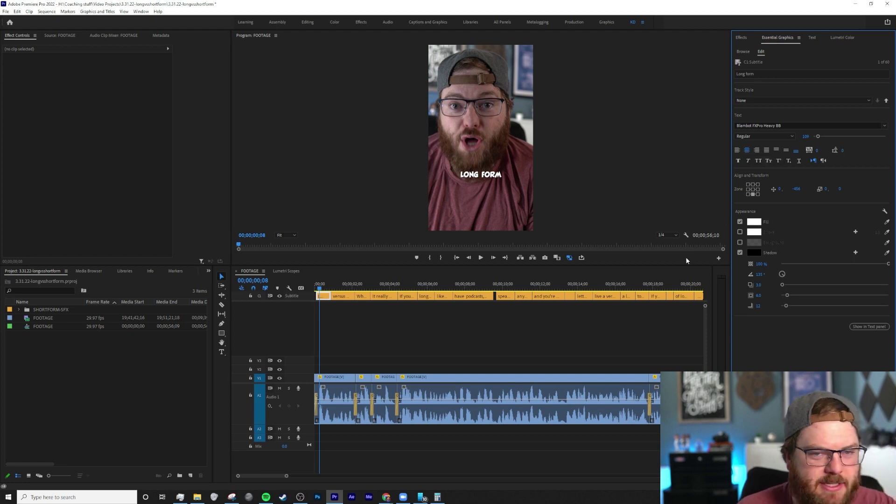
Create a track style named 1 from the first caption's formatting
left_click(323, 296)
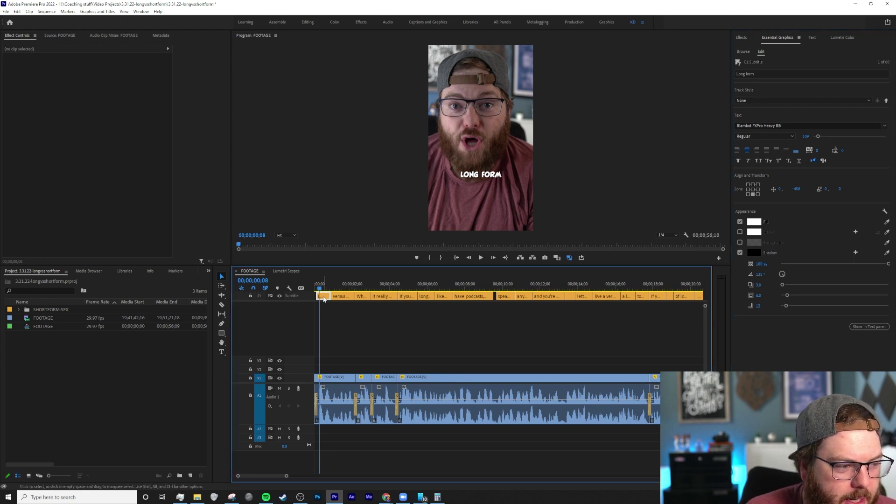
left_click(867, 100)
left_click(757, 108)
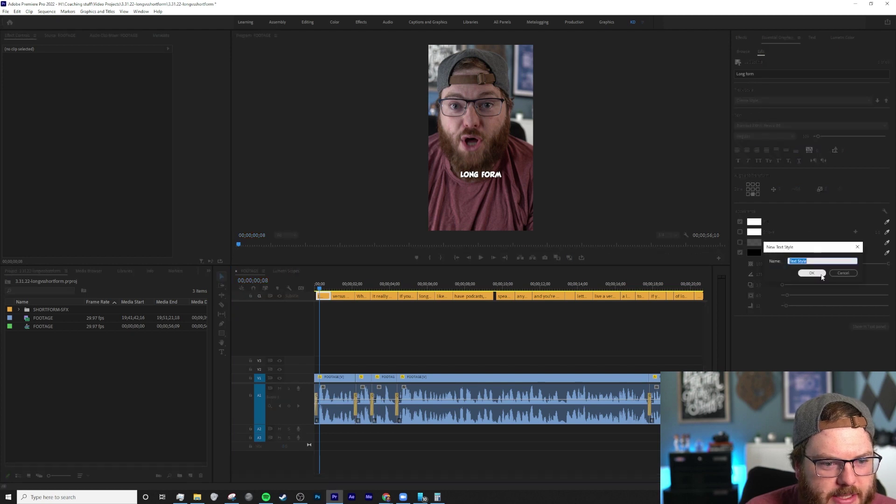
type("1")
left_click(811, 274)
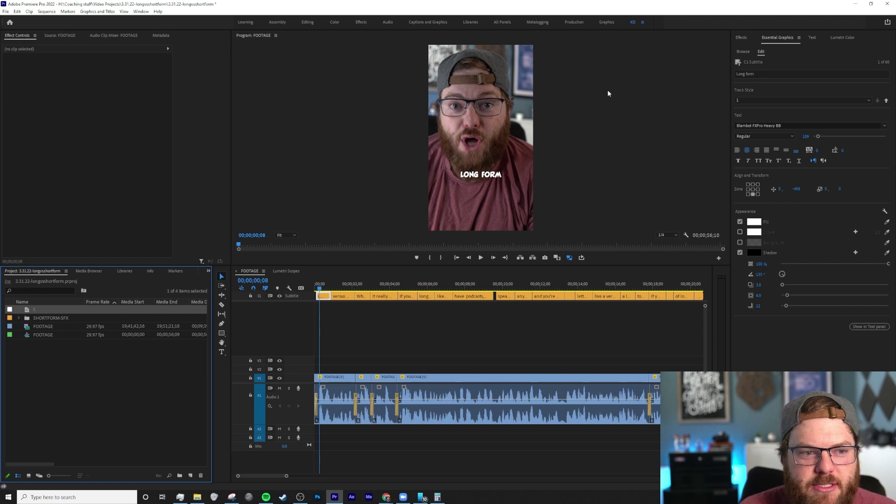
Select all captions on the subtitle track and check the style applied to them
left_click(339, 329)
key("minus")
key("minus")
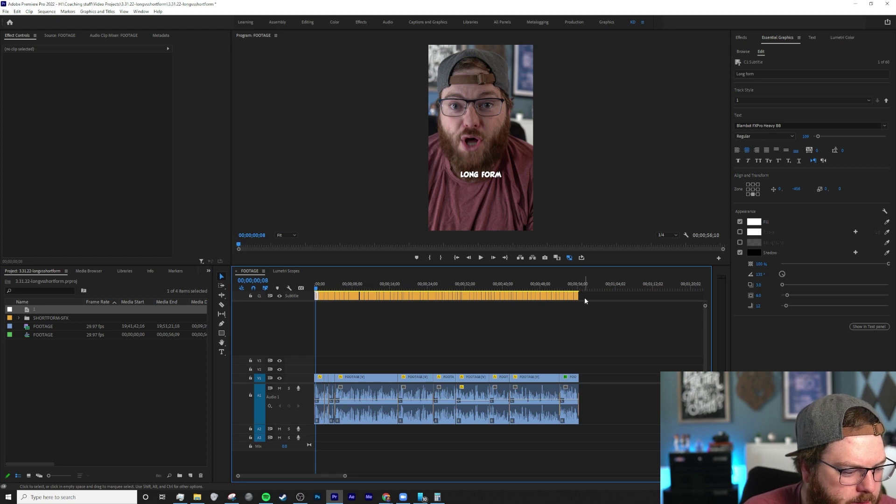
left_click_drag(591, 293, 323, 299)
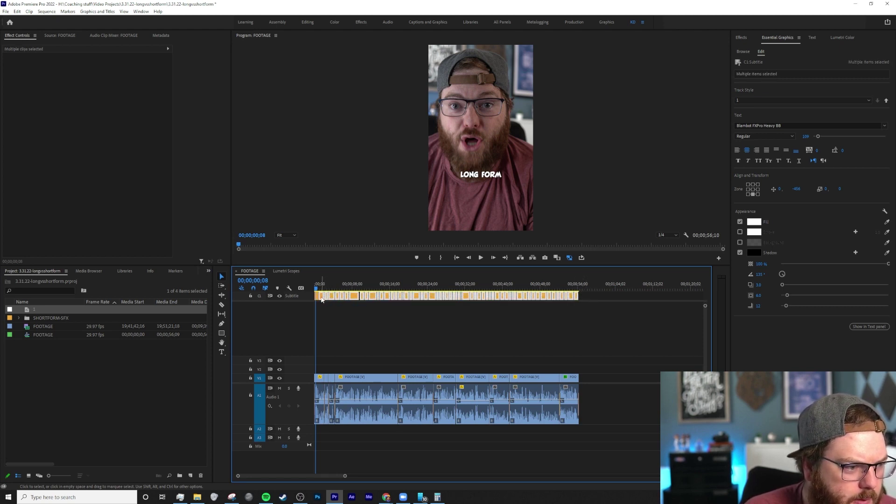
left_click(431, 344)
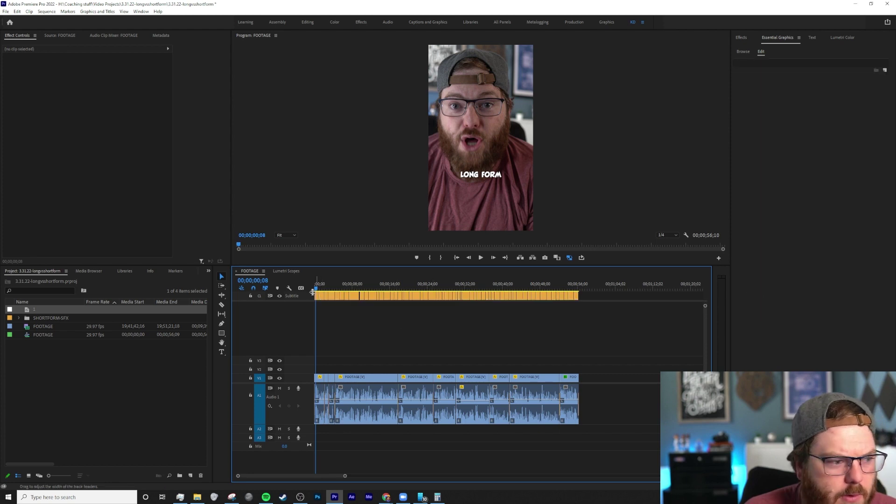
left_click_drag(596, 304, 317, 293)
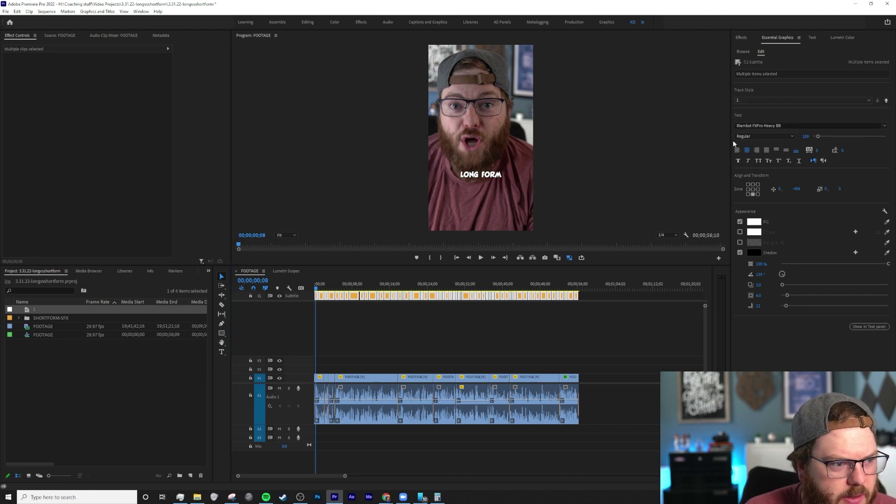
Move the playhead to the "versus short form content." caption and tighten its line spacing so both lines sit close together
left_click_drag(385, 289, 322, 294)
left_click(342, 326)
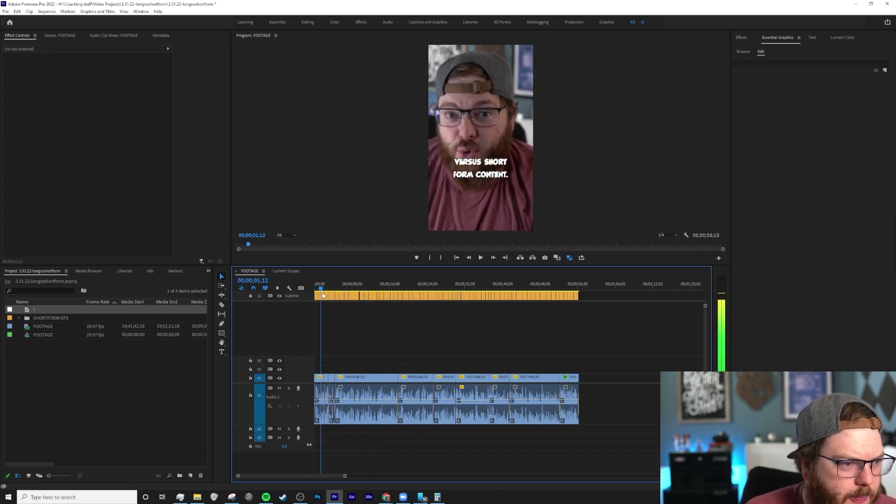
left_click(324, 295)
key("=")
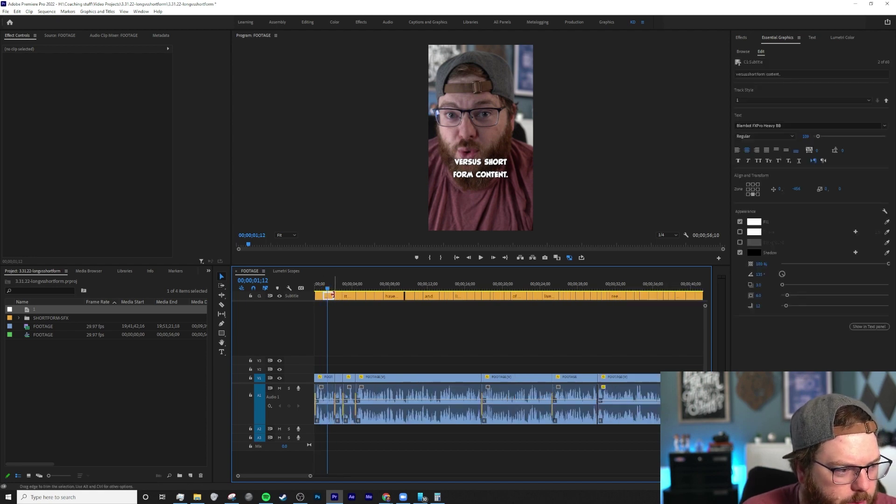
key("=")
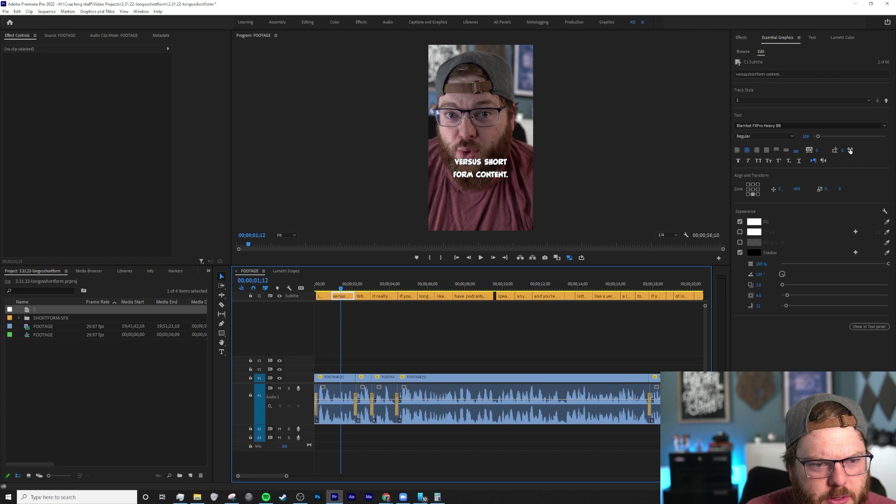
left_click_drag(841, 152, 811, 152)
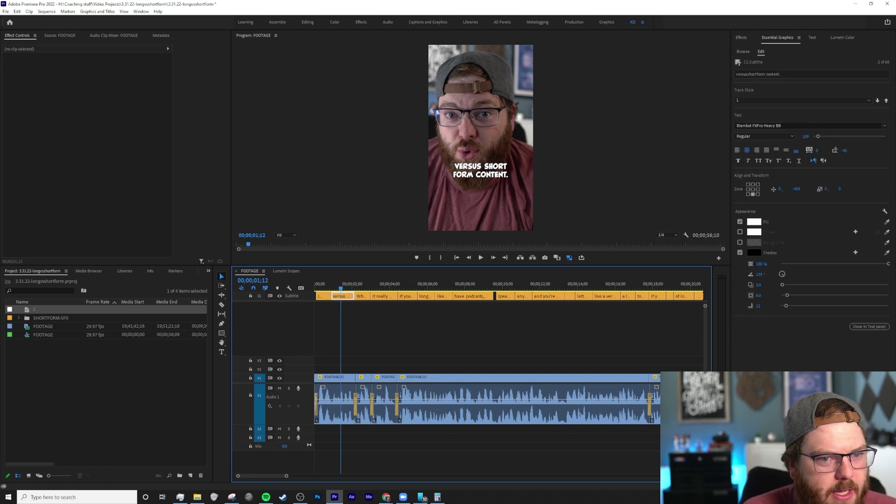
Create another track style named 2 from the second caption's formatting
left_click(746, 100)
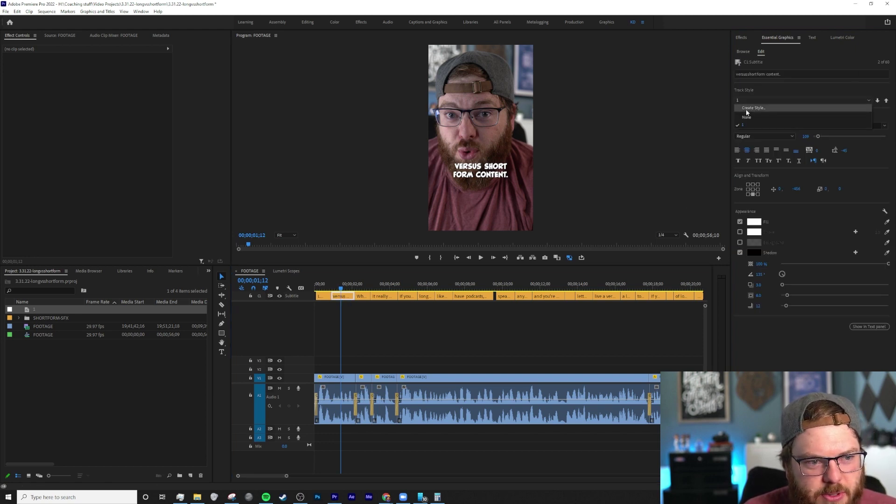
left_click(747, 109)
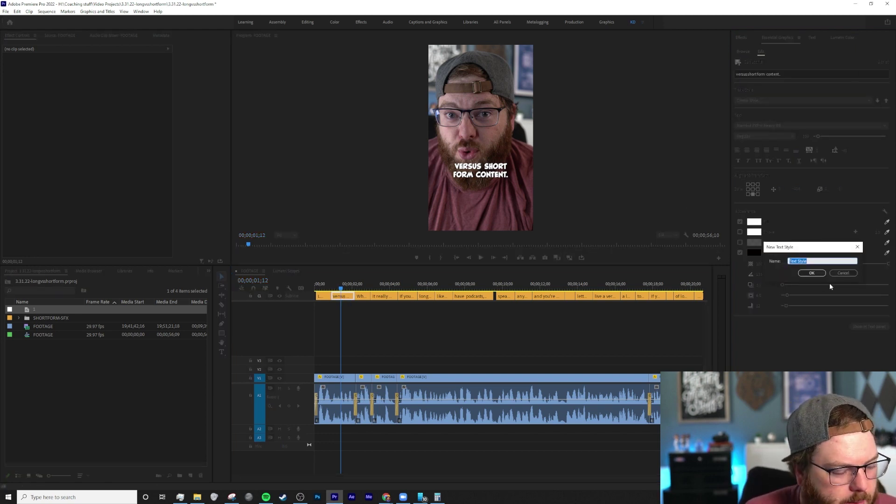
type("2")
left_click(812, 272)
left_click(366, 318)
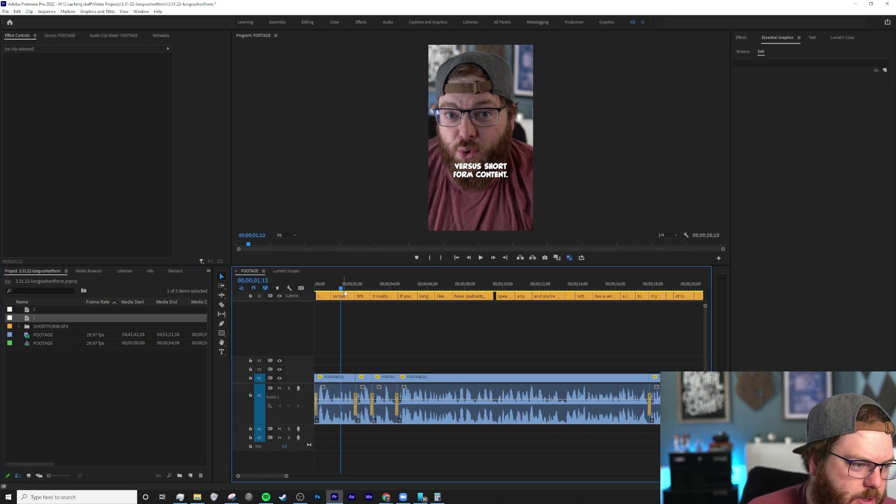
Select every caption on the subtitle track and apply track style 2
left_click(346, 296)
key("minus")
key("minus")
key("minus")
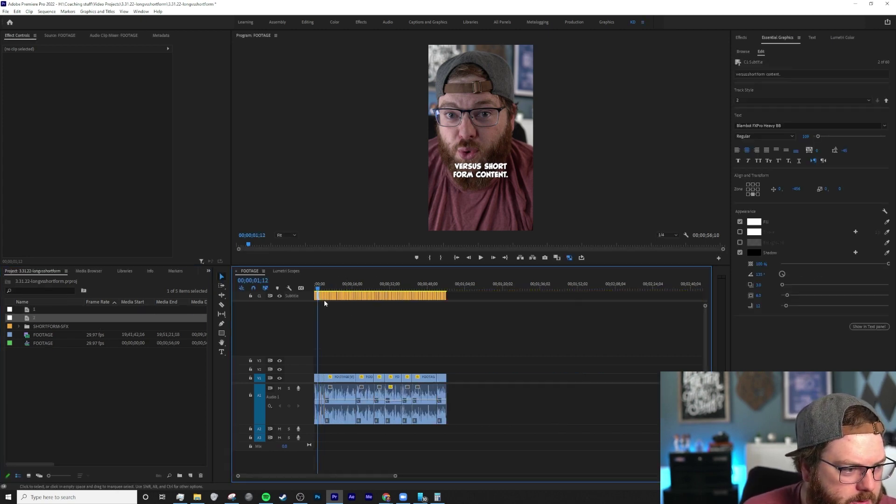
left_click_drag(465, 295, 315, 301)
left_click(855, 101)
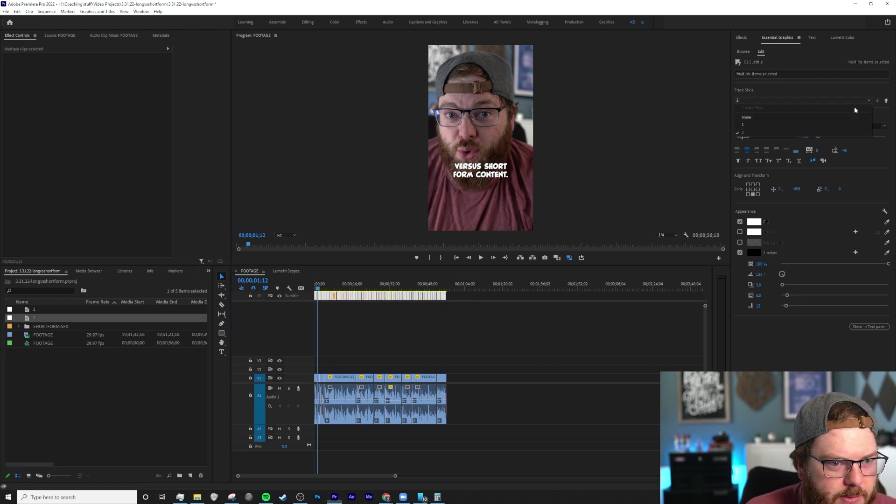
left_click(741, 131)
left_click(393, 315)
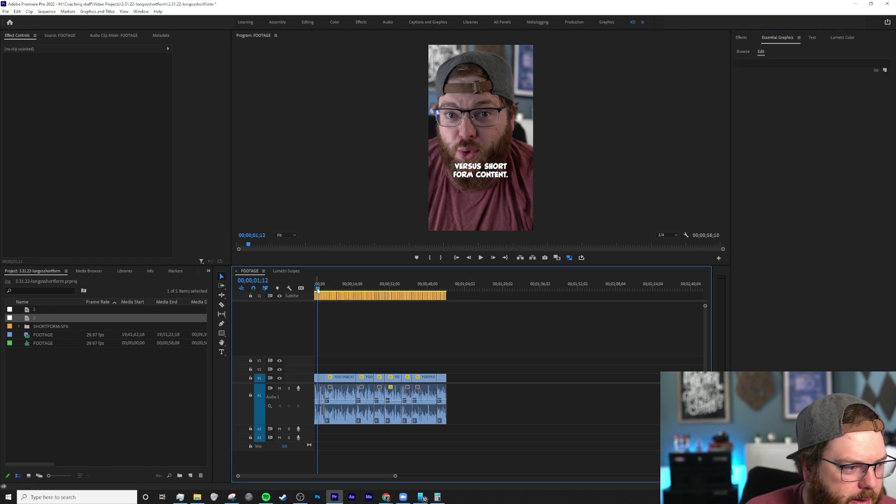
Delete the "versus short form content." caption and extend the "Long form" caption to the start of the "Which one's better?" caption
mouse_move(317, 289)
left_mouse_down()
mouse_move(333, 290)
mouse_move(307, 287)
left_mouse_up()
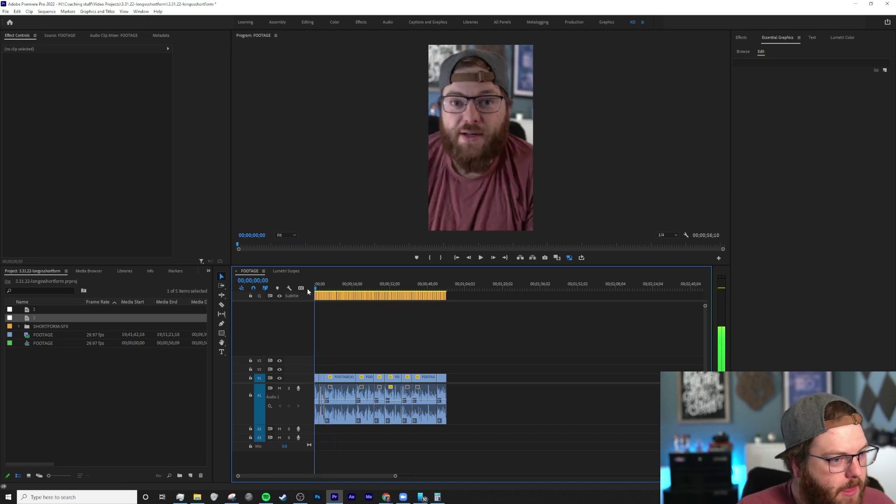
scroll(324, 347, "up", 5)
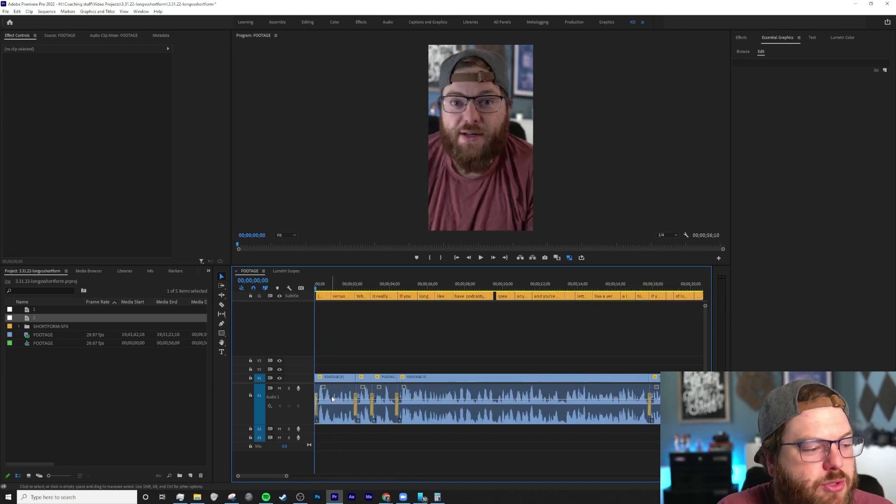
scroll(333, 345, "up", 3)
left_click(337, 290)
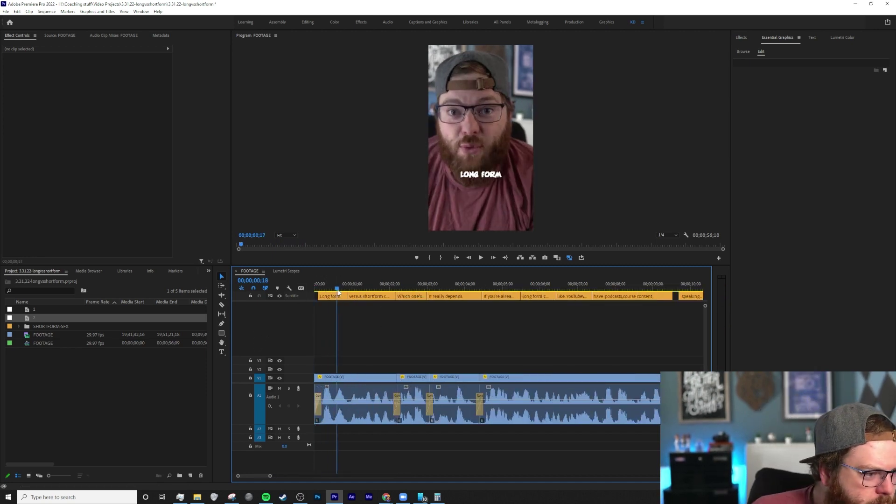
mouse_move(339, 290)
left_mouse_down()
mouse_move(349, 290)
mouse_move(328, 289)
left_mouse_up()
left_click(333, 299)
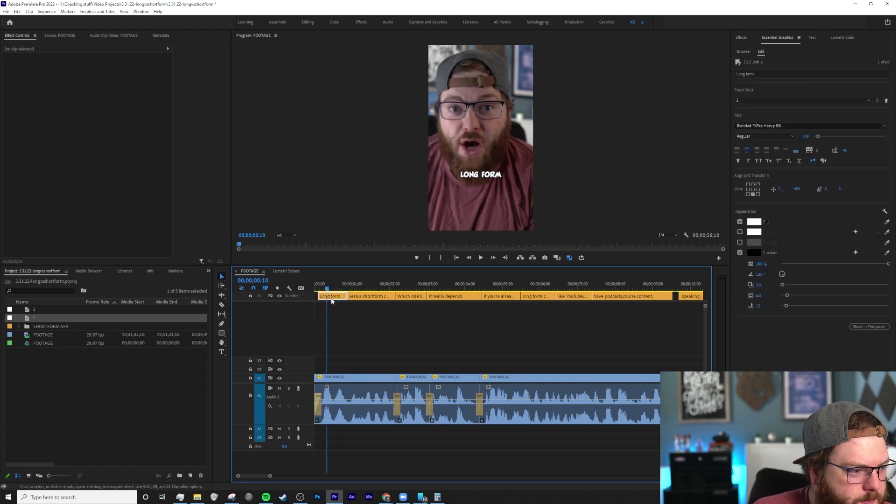
left_click(368, 296)
key("Delete")
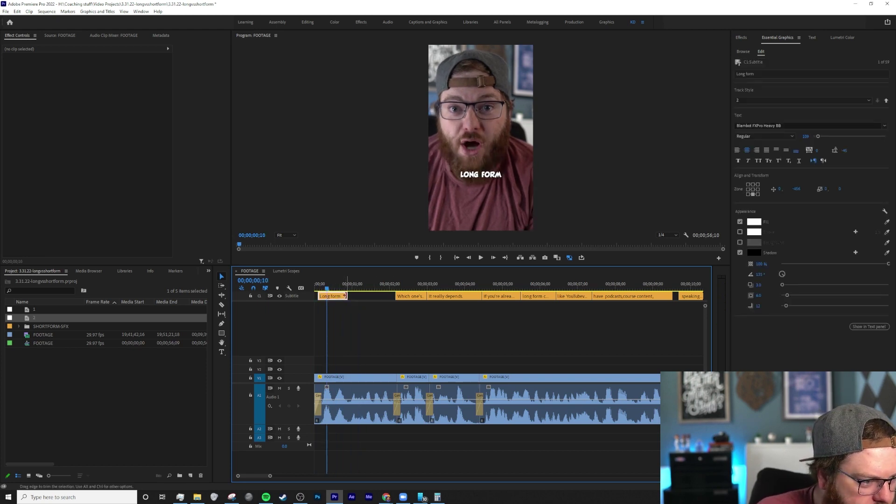
left_click_drag(345, 296, 395, 296)
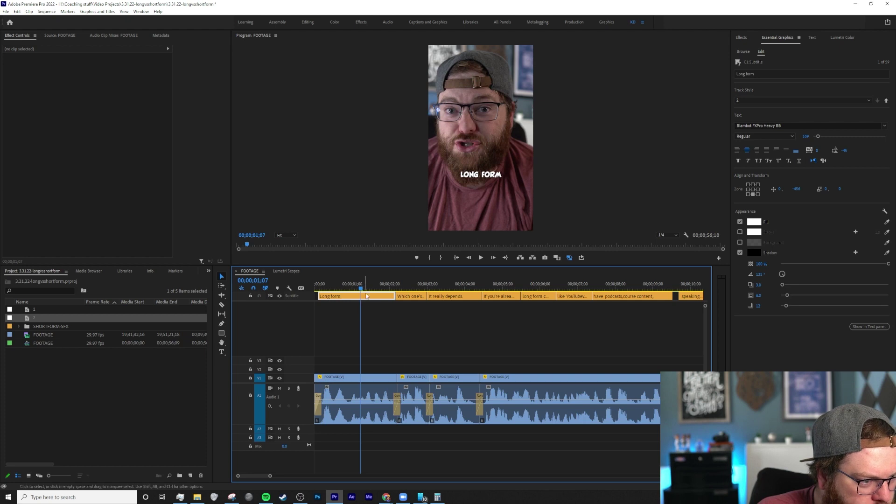
Add "VS" and "SHORT FORM" as two extra lines below "Long form" in the first caption
double_click(492, 172)
left_click(503, 173)
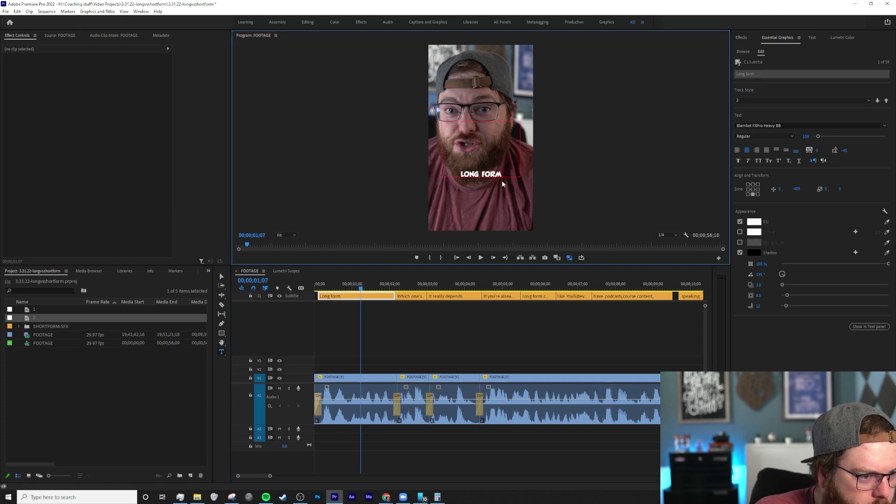
key("Return")
type("VS")
type("SH")
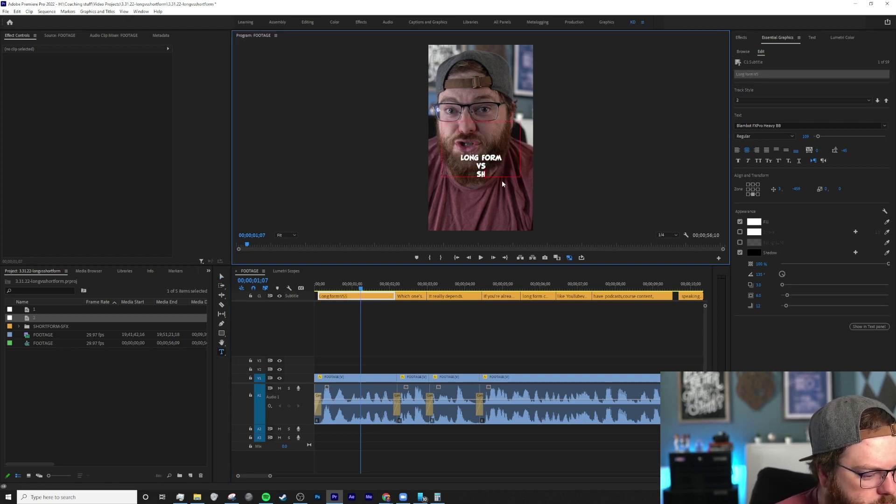
type("ORT FORM")
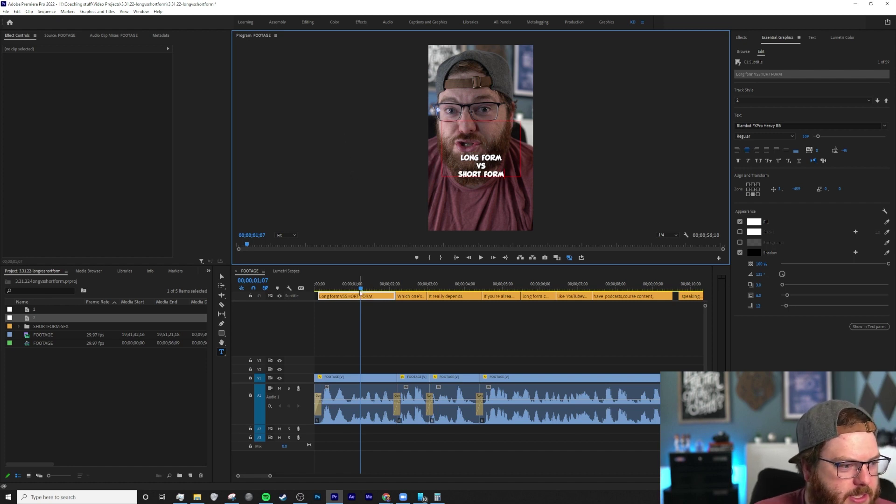
Play the sequence from the start and proofread the wording and timing of the captions
left_click_drag(359, 291, 292, 295)
key("space")
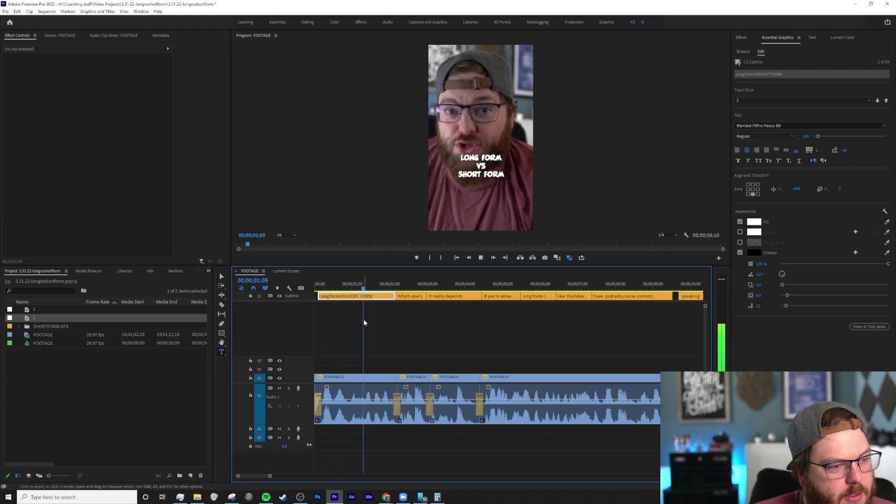
key("space")
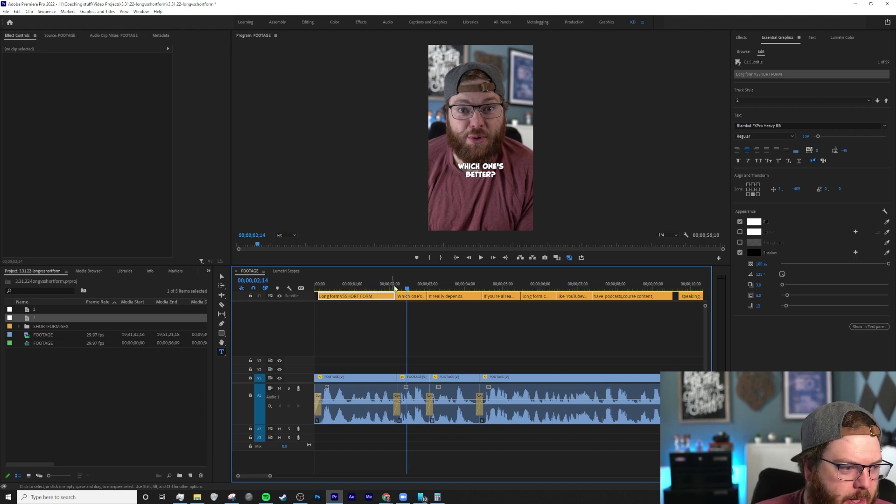
left_click(386, 286)
key("space")
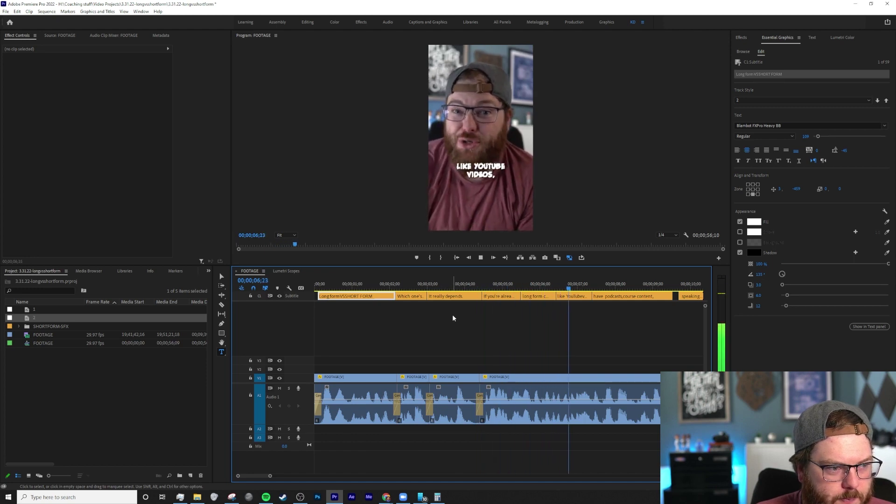
key("minus")
key("minus")
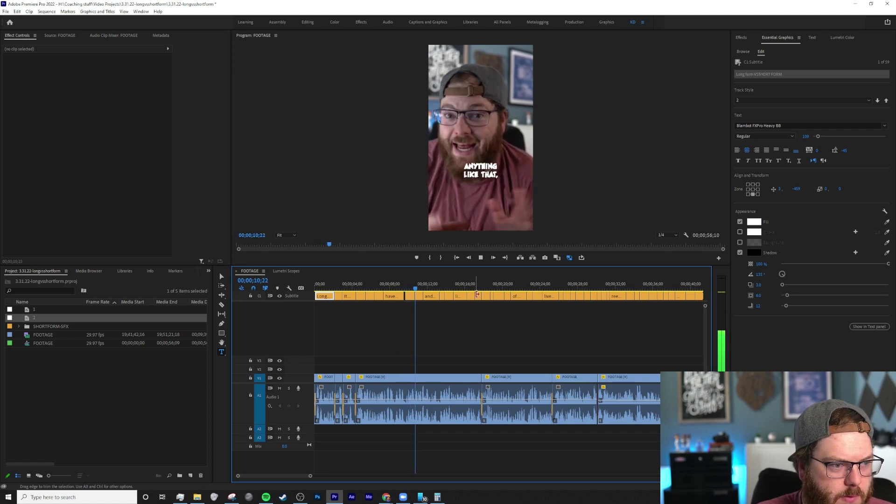
key("space")
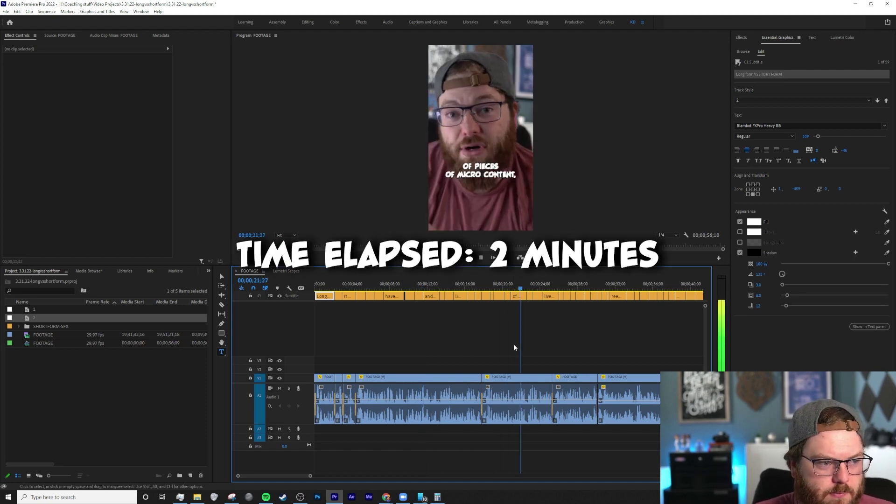
key("space")
left_click(485, 175)
key("space")
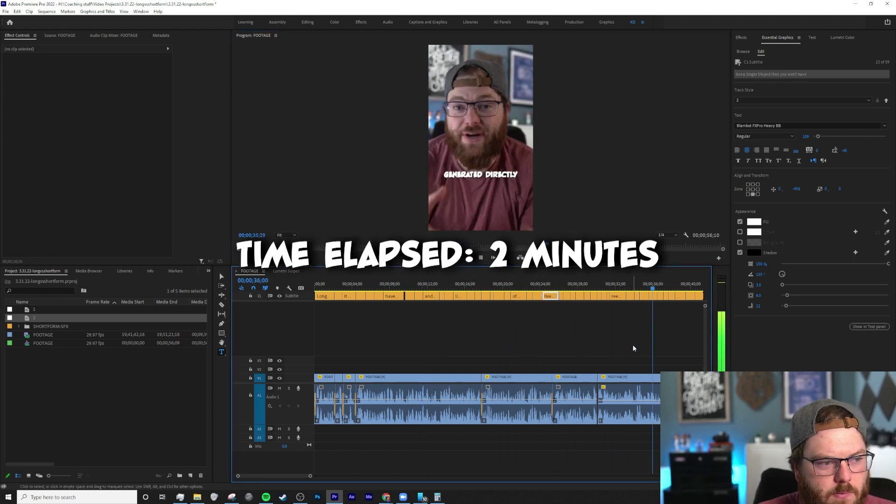
Add "your" to the end of the "they consume" caption and resume playback to the end of the sequence
key("space")
left_click(490, 179)
left_click(406, 283)
key("t")
left_click(505, 175)
type("your")
left_click(486, 356)
key("space")
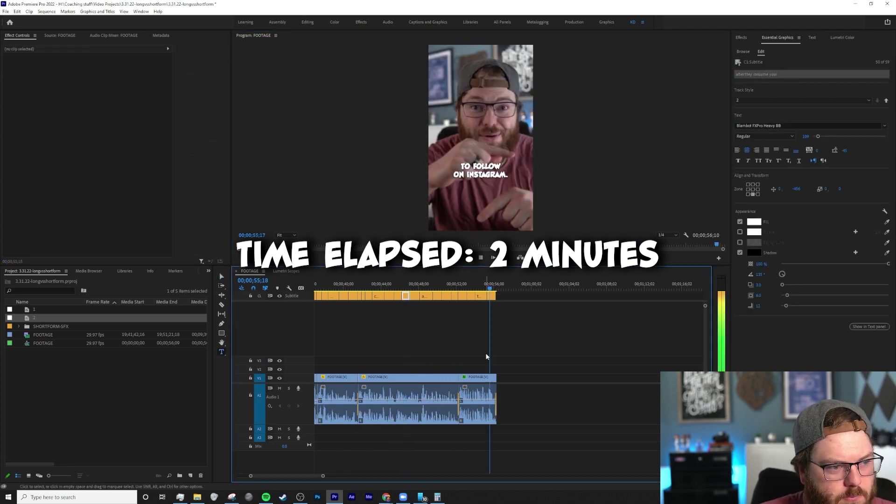
Delete the three-line "Long form VS SHORT FORM" caption at the start of the subtitle track
key("Home")
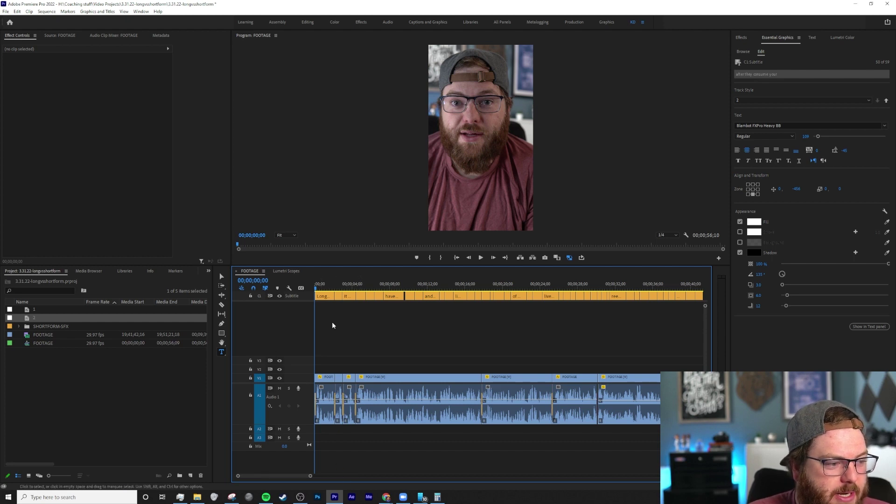
key("v")
left_click(322, 297)
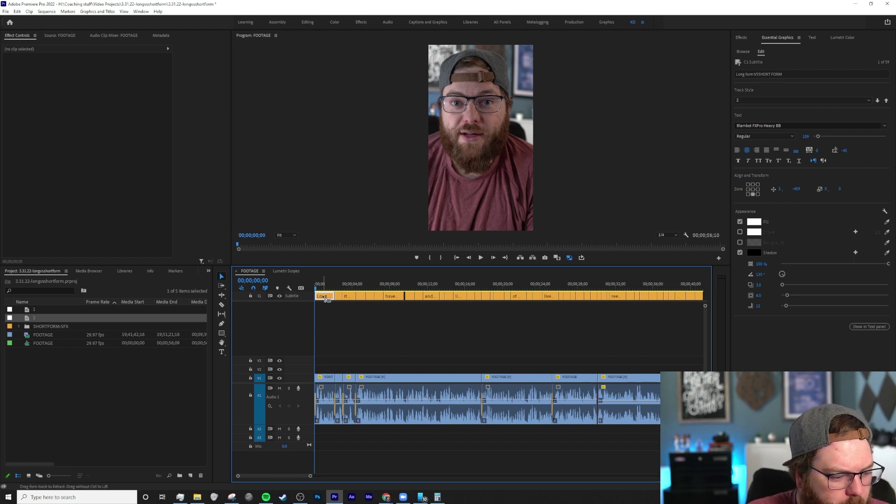
left_click(322, 288)
key("space")
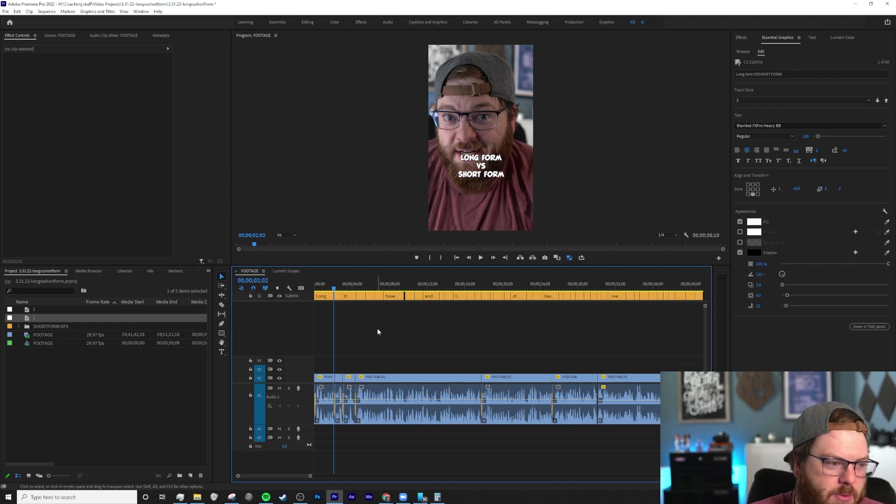
left_click(320, 297)
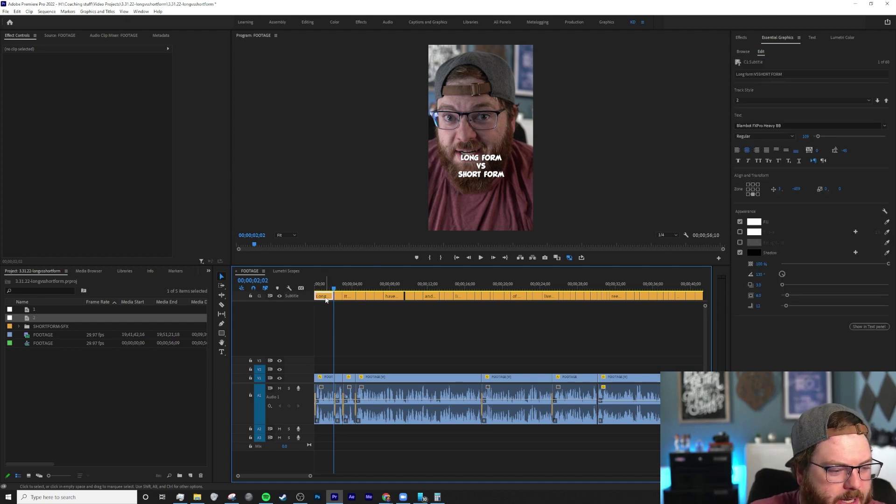
key("Delete")
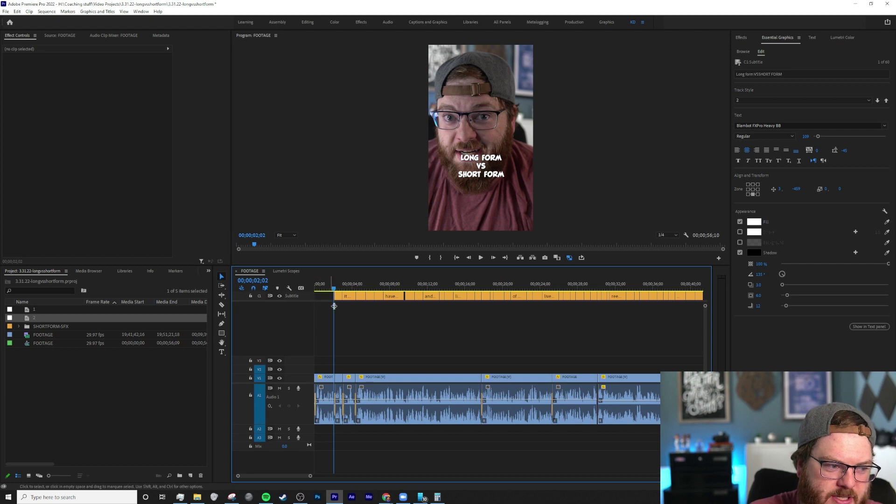
Search the graphics templates for "kd" and place KD-Subtitle-BLAMBOT on track V2 above the first clip
key("Home")
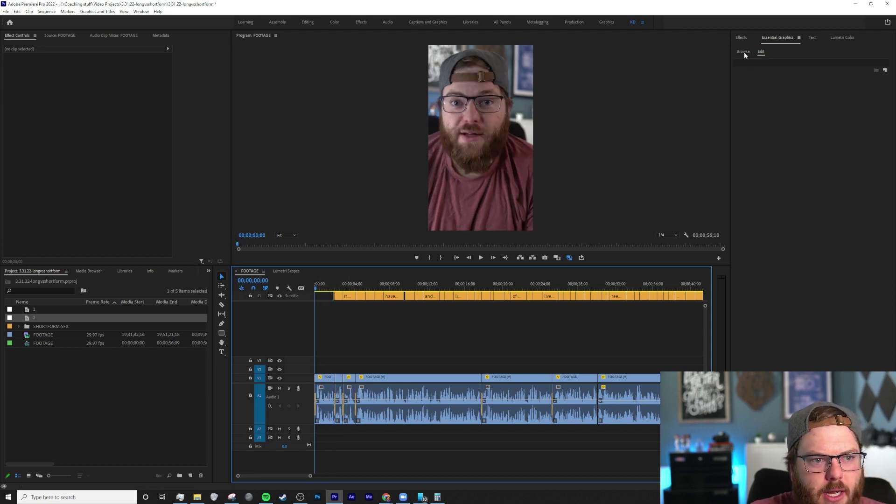
left_click(754, 67)
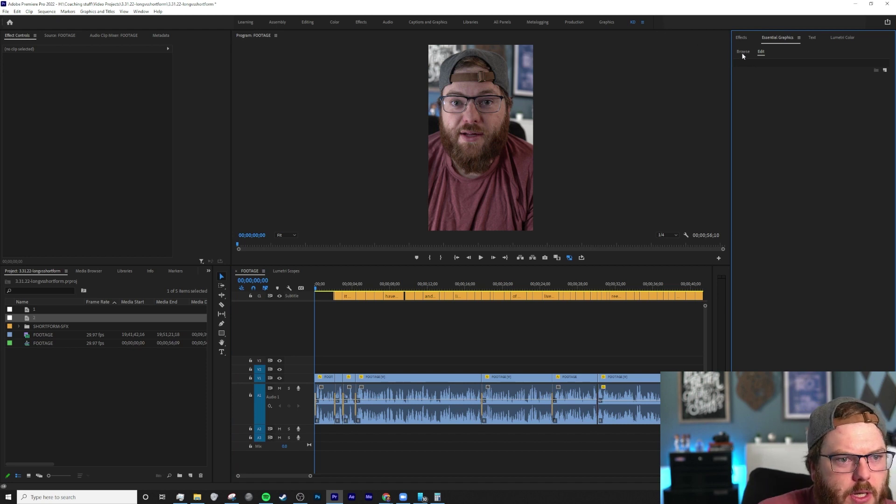
left_click(743, 53)
left_click(749, 78)
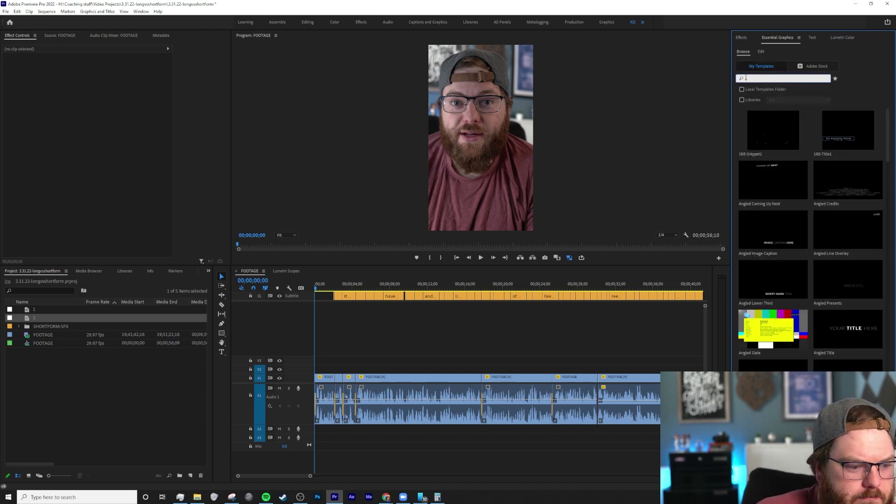
type("kd")
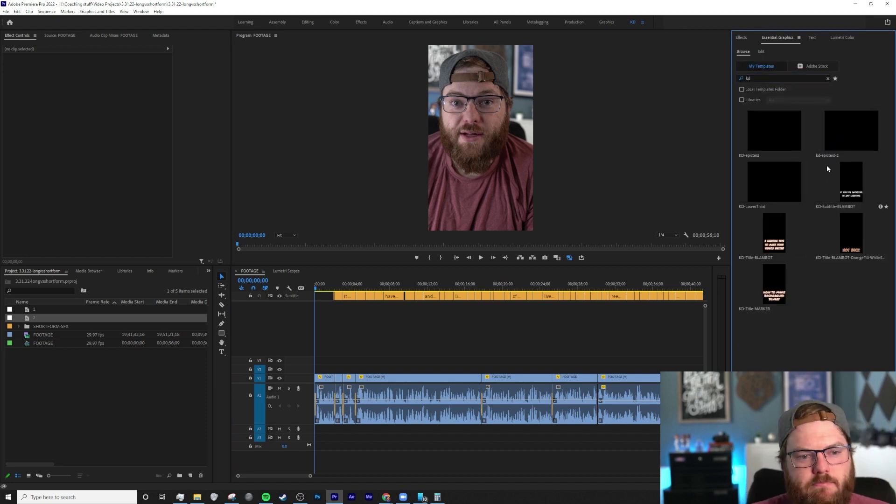
left_click_drag(827, 168, 330, 371)
left_click(320, 290)
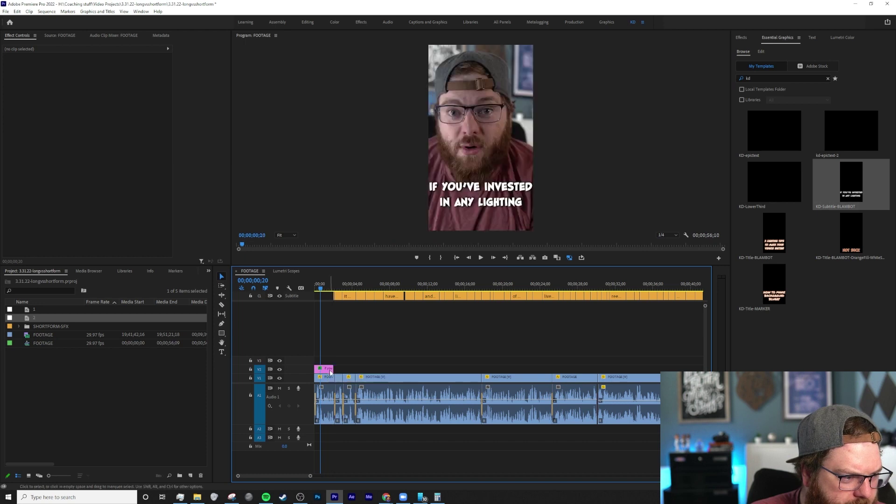
Replace the placeholder text of the new title graphic with "LONG FORM"
left_click(326, 369)
double_click(489, 186)
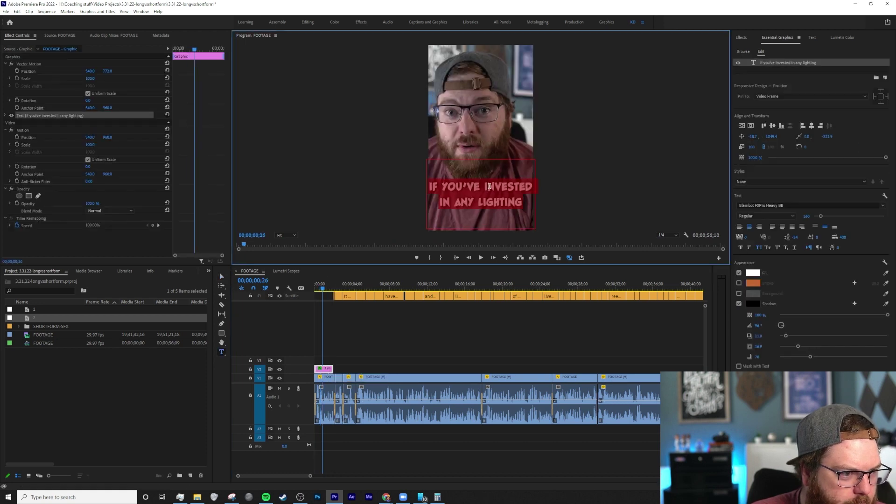
key("BackSpace")
type("LONG OFRM")
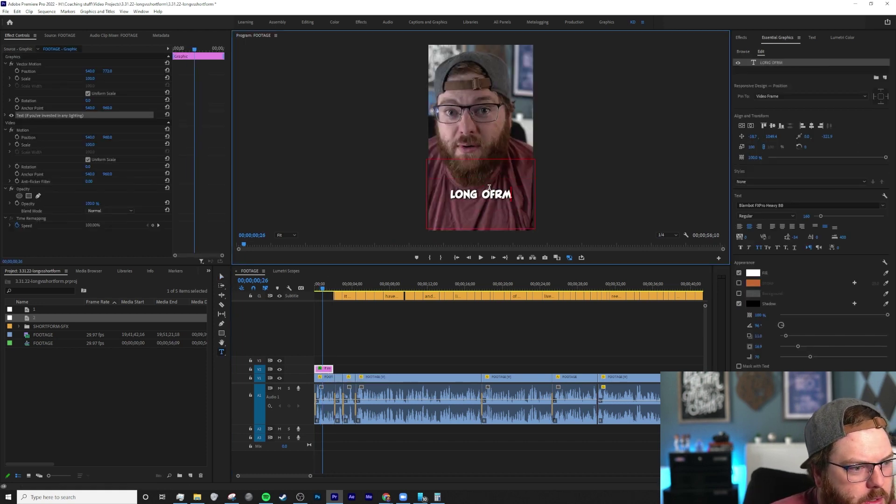
key("BackSpace")
key("BackSpace")
key("BackSpace")
key("BackSpace")
type("FORM")
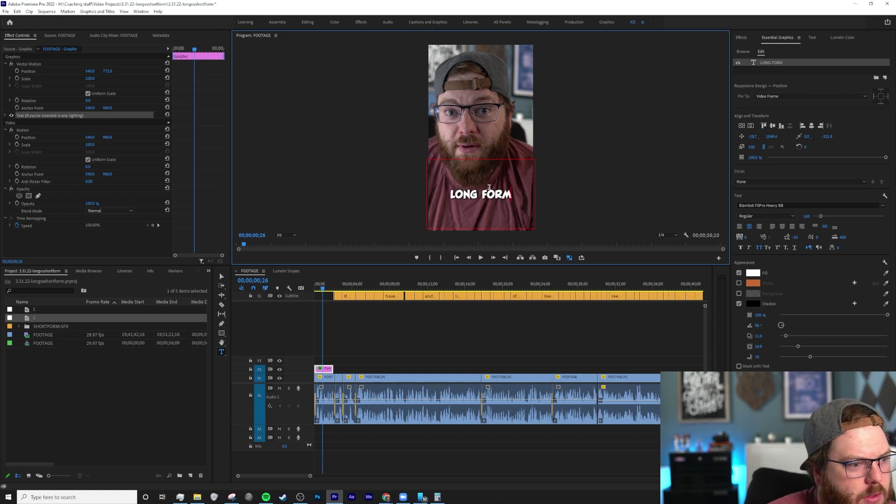
Enable the stroke on the whole "LONG FORM" text and look up the stroke's orange colour code
double_click(489, 195)
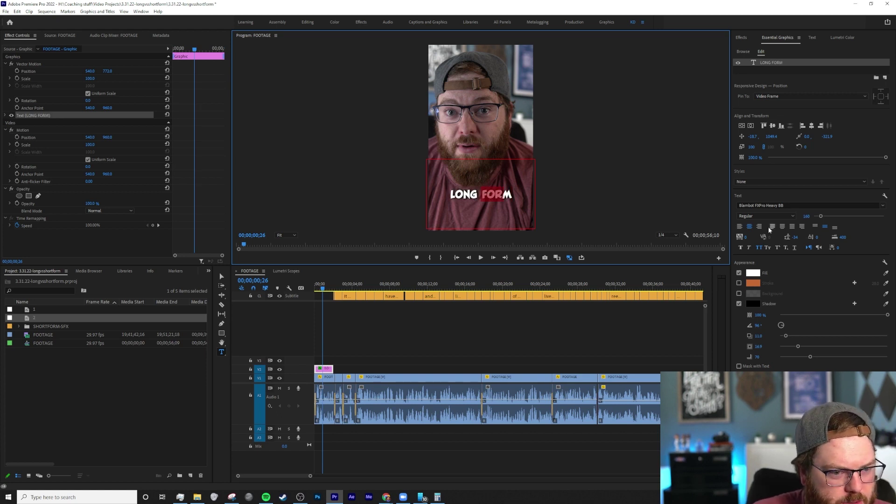
triple_click(477, 193)
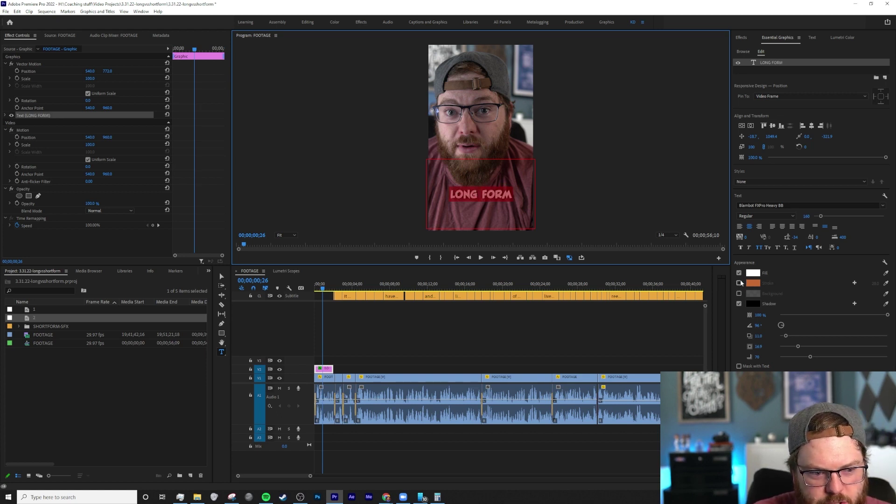
left_click(739, 283)
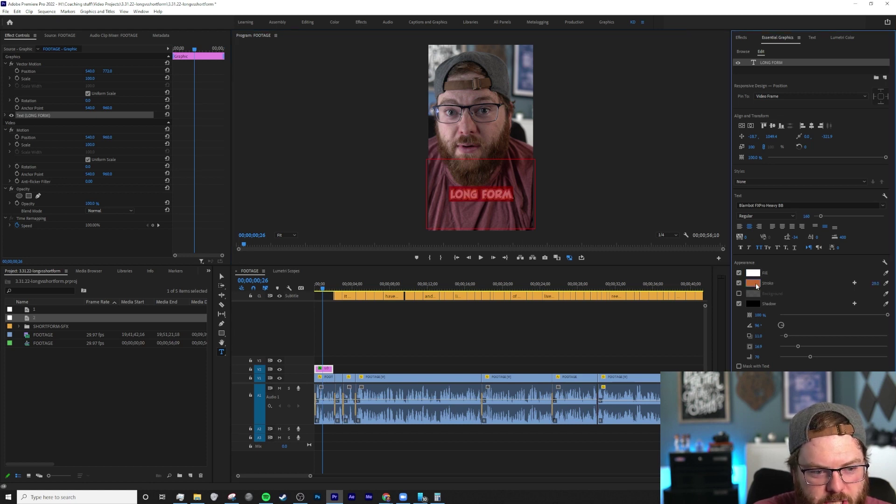
left_click(754, 282)
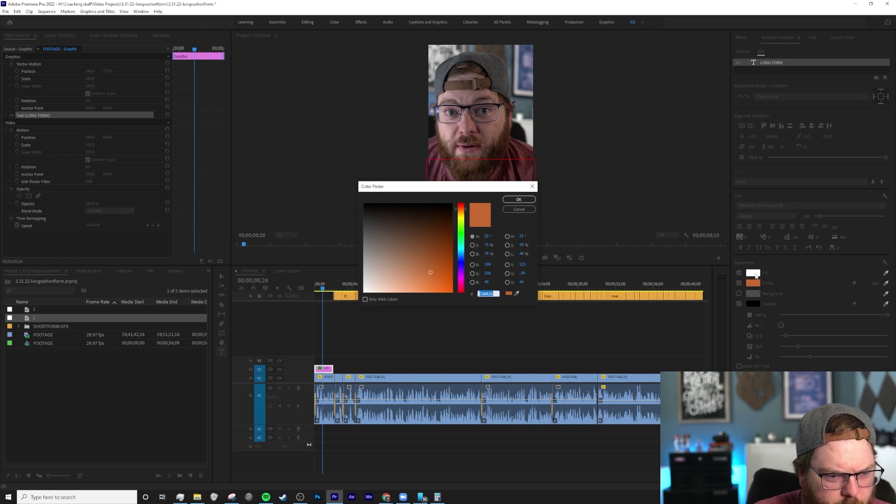
left_click(518, 199)
Set the fill of the "LONG FORM" text to orange C66A31 and its stroke to white
left_click(753, 273)
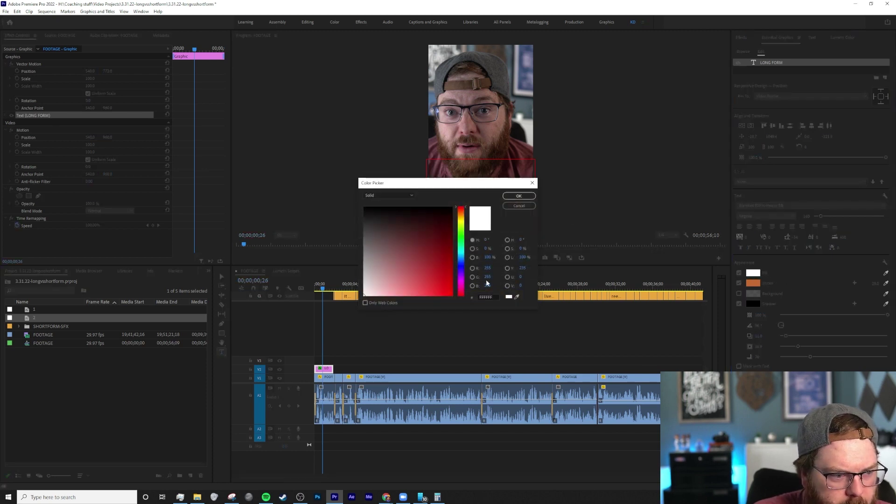
left_click(493, 297)
type("C66A31")
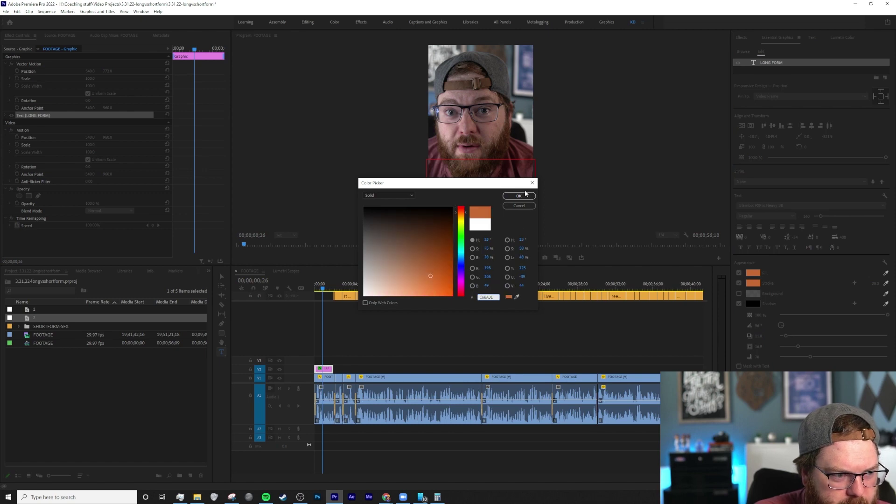
left_click(518, 196)
left_click(751, 284)
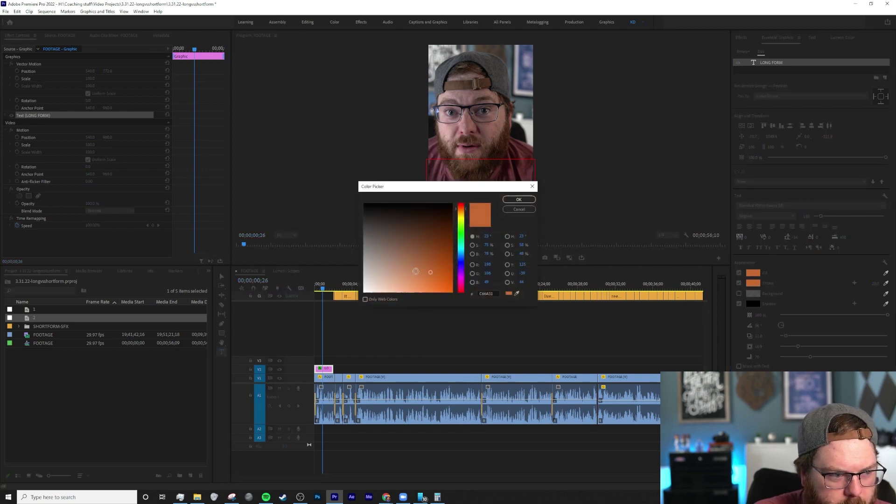
left_click_drag(415, 271, 229, 377)
left_click(505, 202)
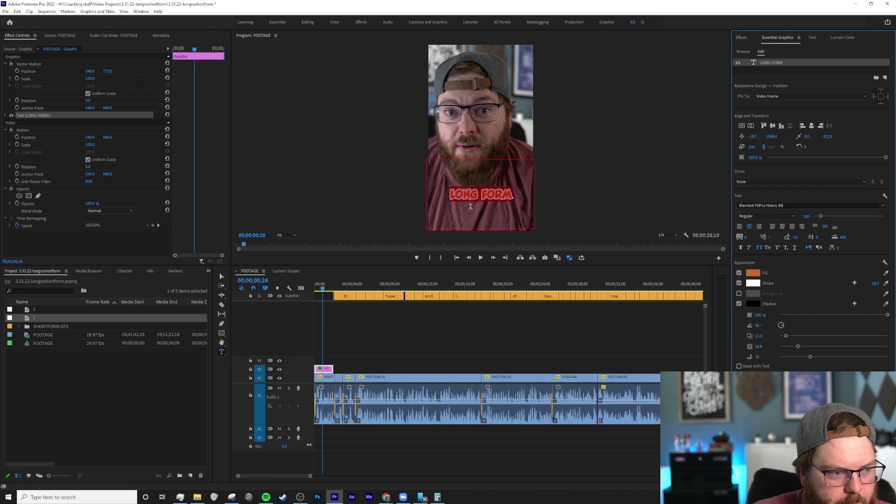
left_click(197, 391)
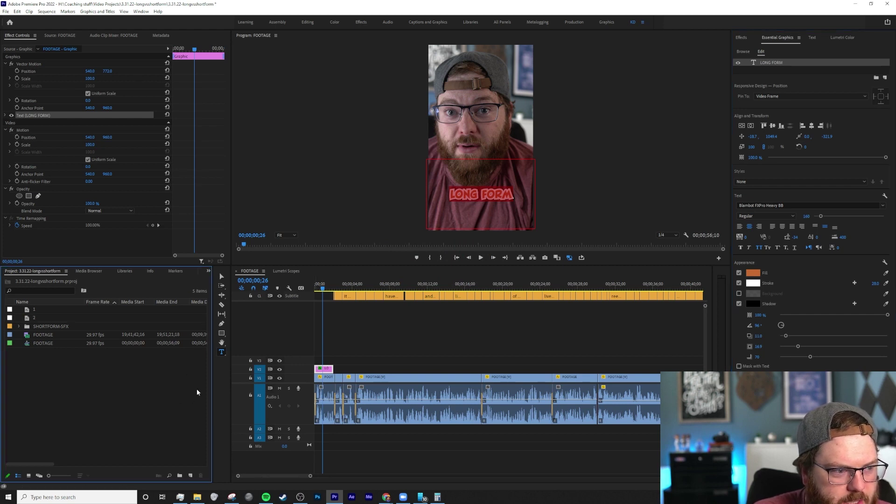
left_click(528, 321)
Set the stroke width of the "LONG FORM" text to 10
left_click(323, 369)
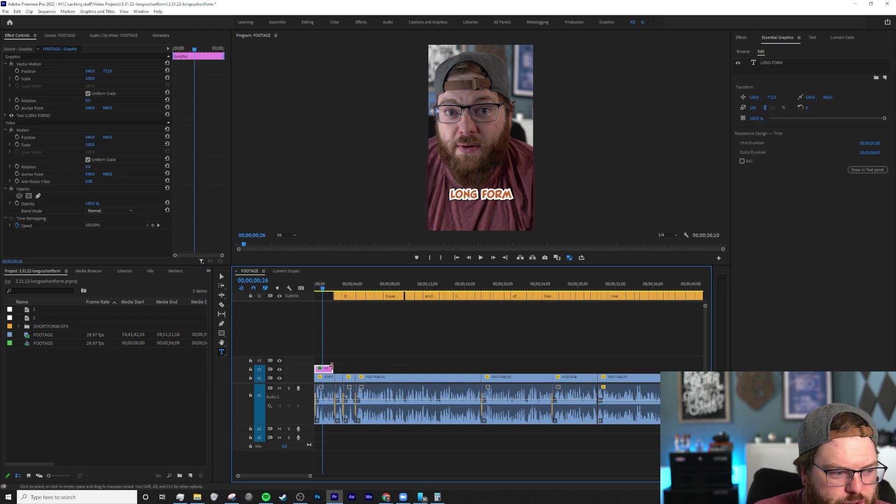
left_click(762, 63)
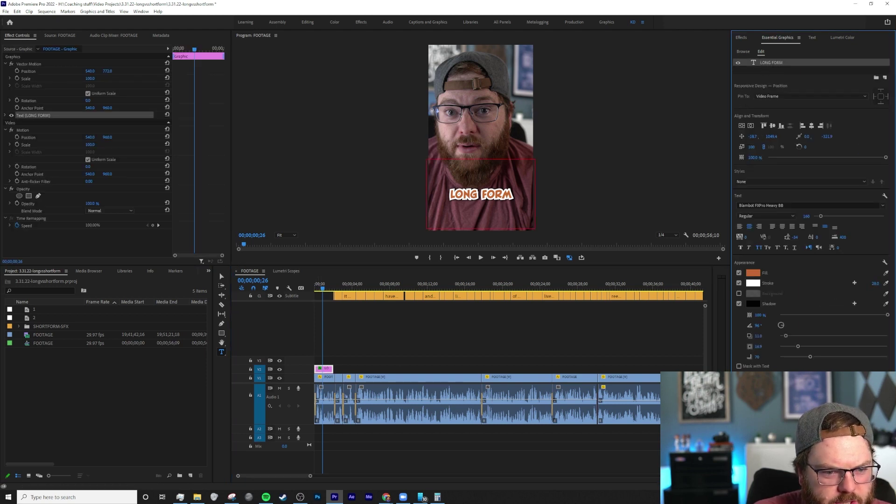
left_click(871, 283)
type("10")
key("Return")
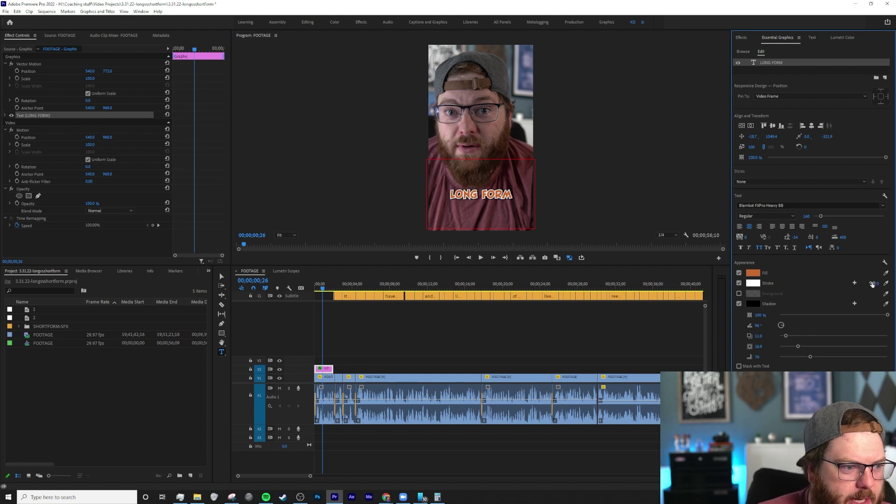
Raise the "LONG FORM" graphic to a vertical position of about 357 and extend its clip slightly past the first cut
left_click(326, 370)
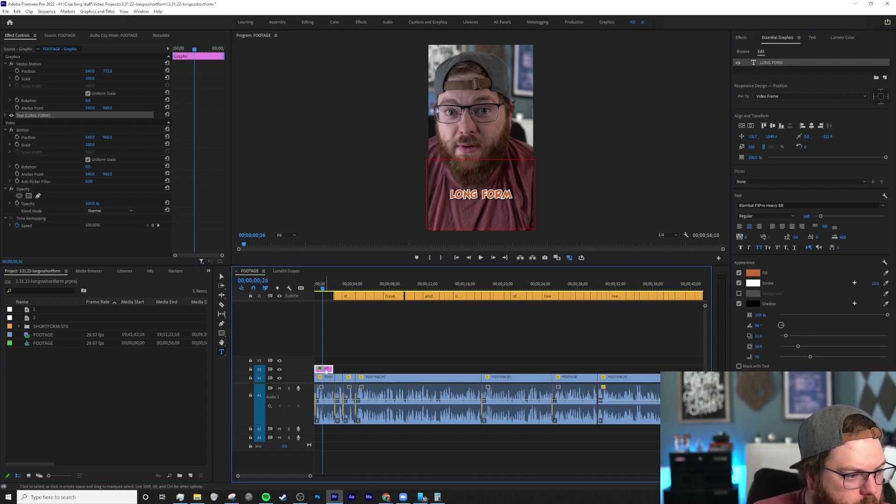
key("p")
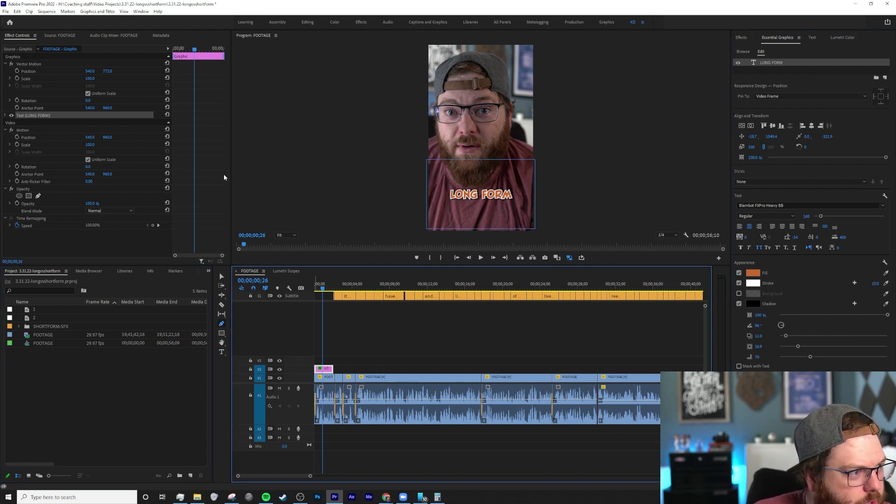
left_click_drag(108, 71, 63, 71)
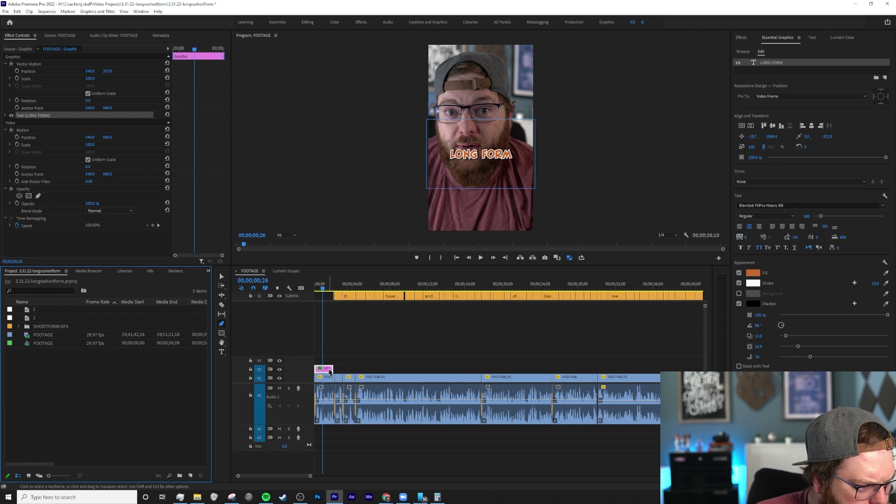
key("v")
left_click_drag(333, 369, 334, 369)
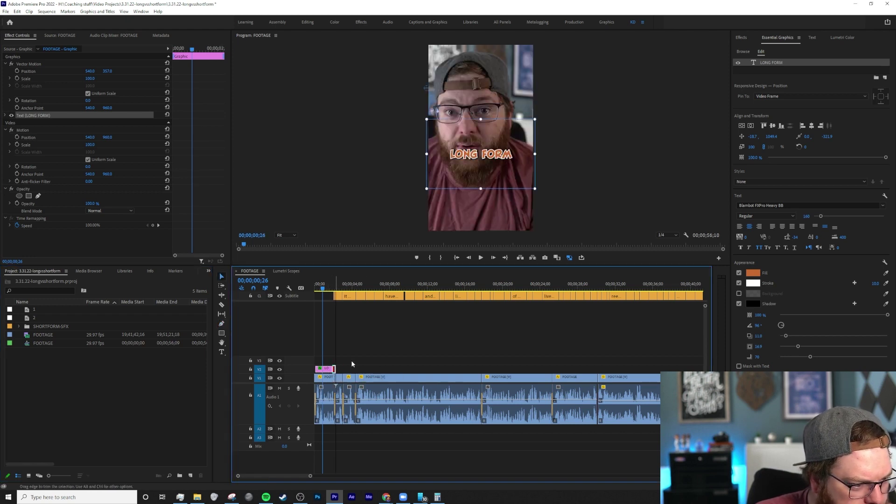
left_click(352, 364)
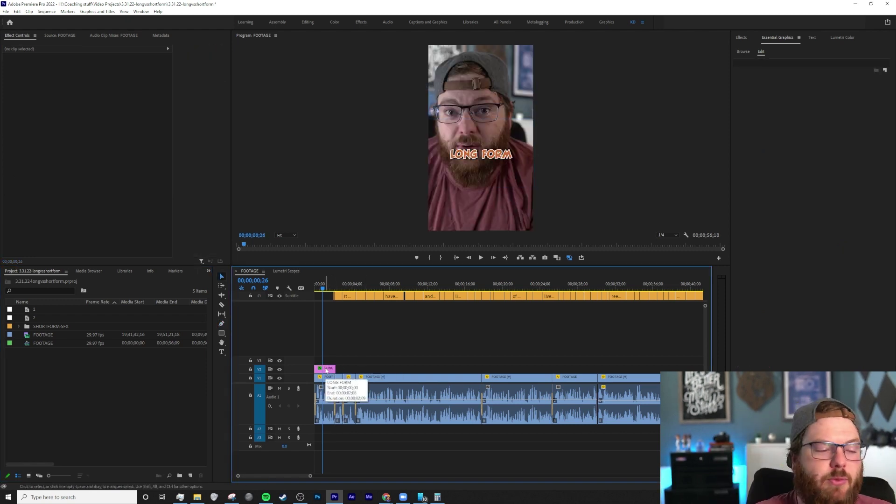
Duplicate the "LONG FORM" graphic onto tracks V3 and V4, starting at about 0;26 and 1;14 with their ends aligned
left_click(330, 370)
left_click_drag(330, 370, 333, 353)
key("space")
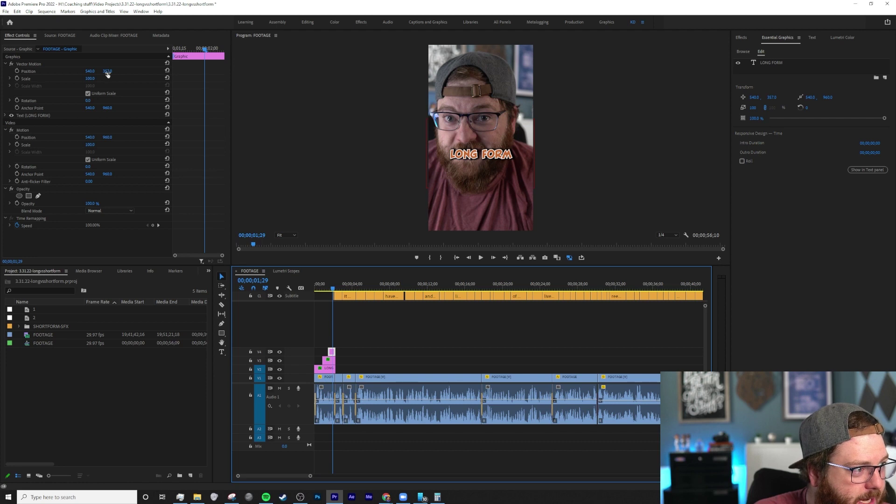
Lower the V4 copy to a vertical position of about 663 and change its text to "SHORT FORM"
left_click_drag(107, 73, 265, 125)
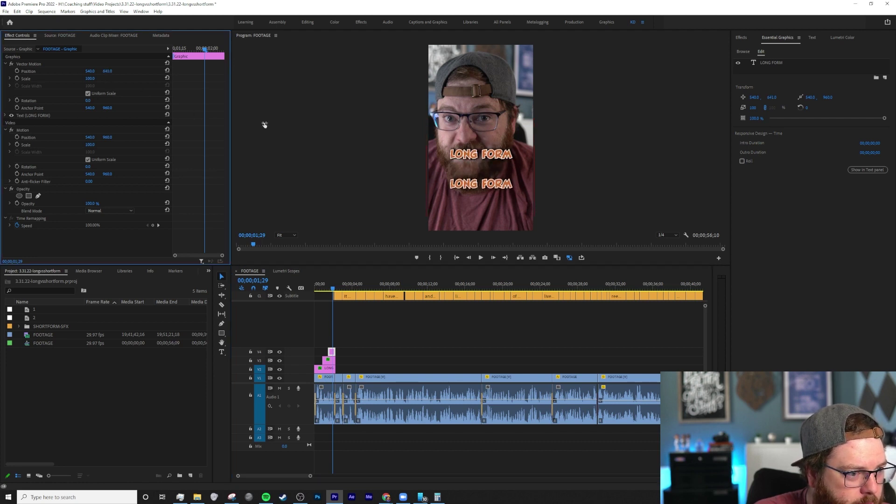
double_click(477, 188)
triple_click(477, 185)
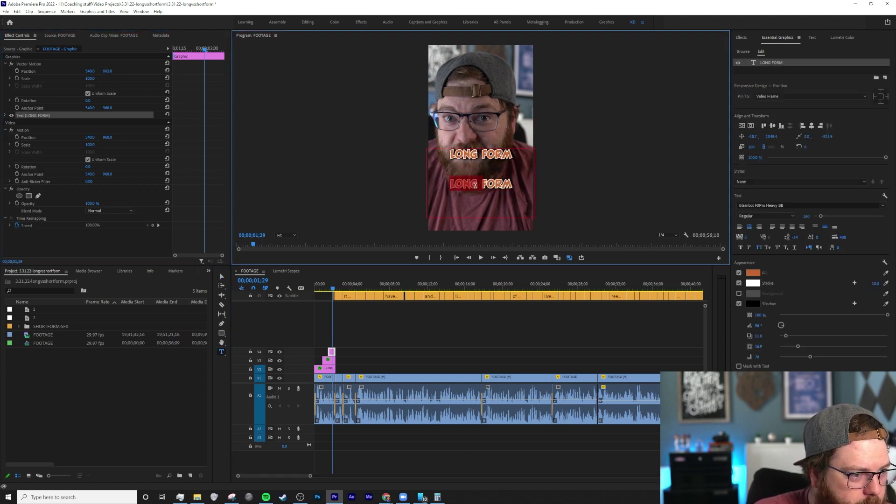
left_click_drag(477, 184, 449, 184)
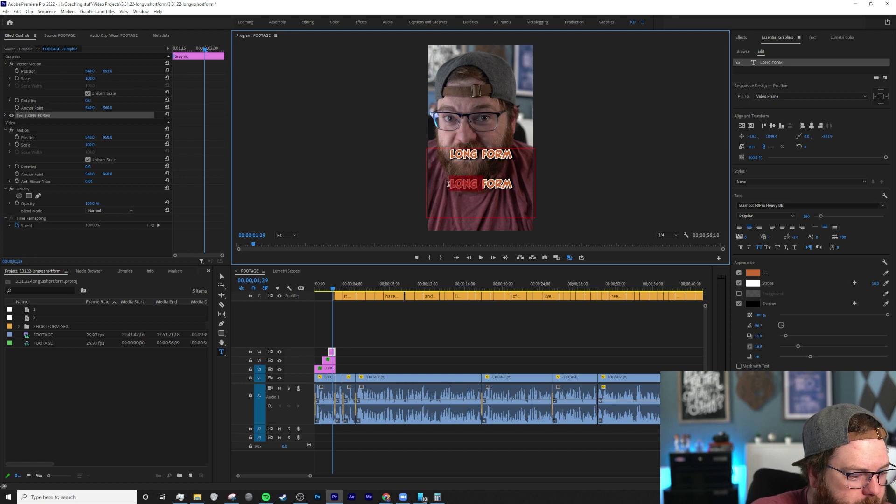
type("SHORT")
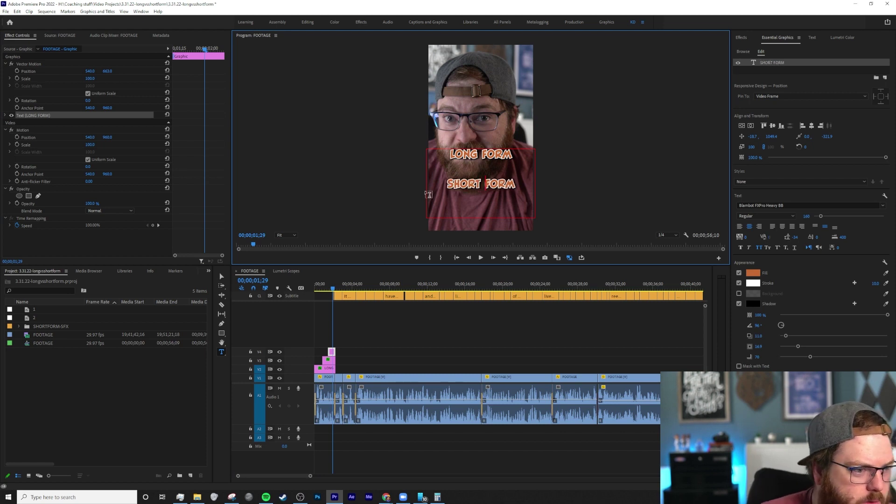
left_click(141, 395)
Lower the V3 copy to a vertical position of about 506 and replace its text with "VS"
left_click(329, 361)
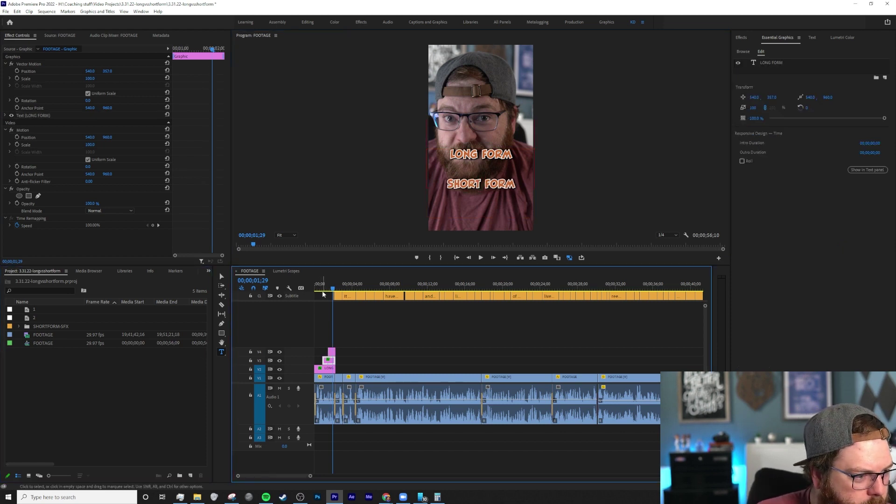
left_click(322, 286)
left_click_drag(107, 71, 177, 71)
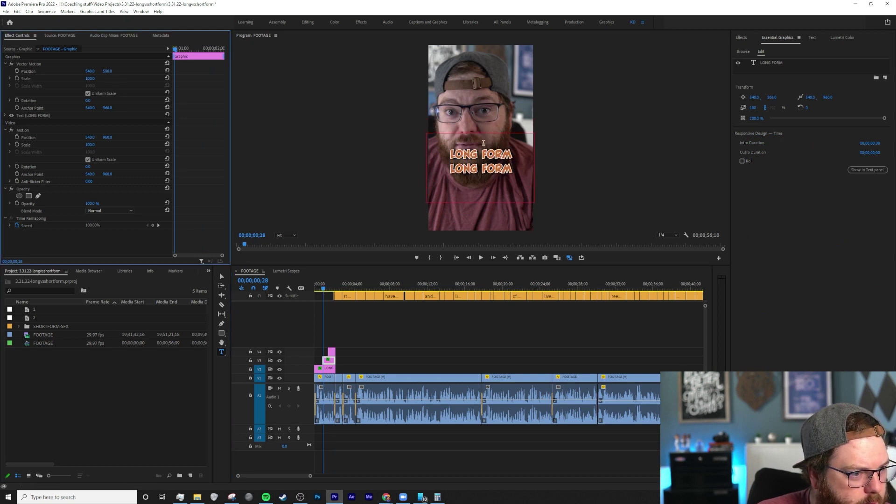
double_click(472, 169)
type("VA")
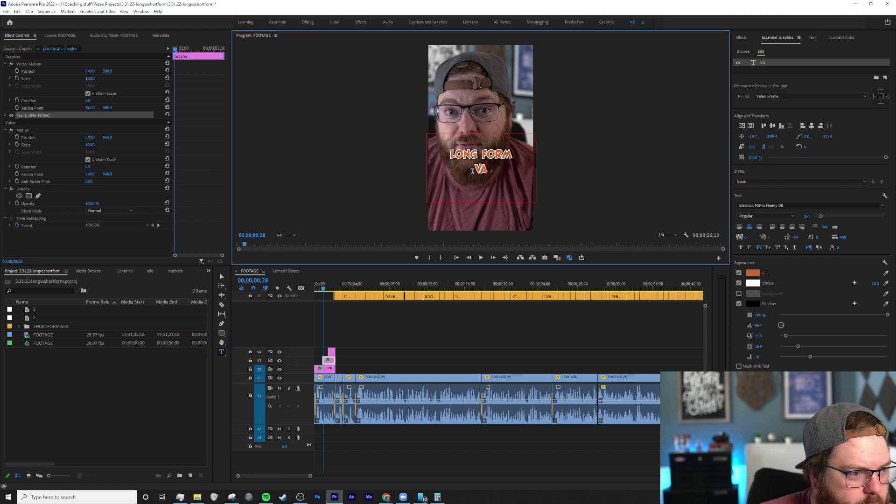
key("BackSpace")
type("S")
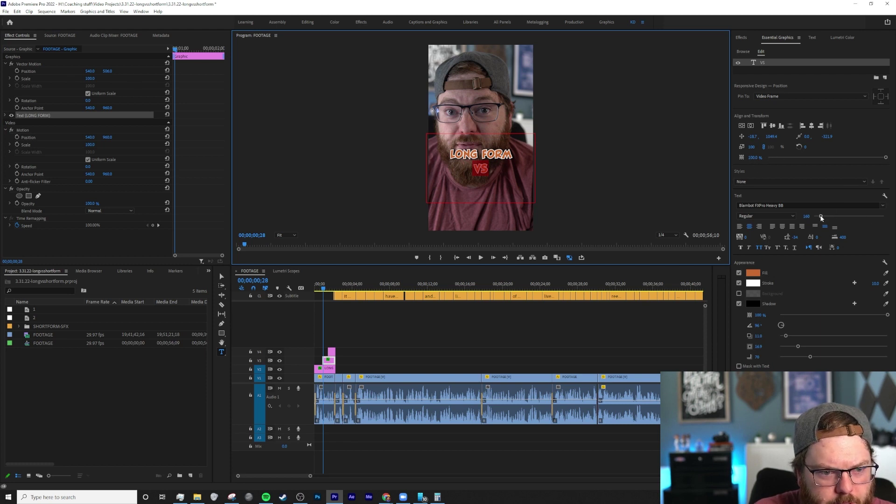
Enlarge the font size of the whole "VS" text to about 220
left_click_drag(821, 218, 823, 217)
left_click_drag(483, 174, 476, 171)
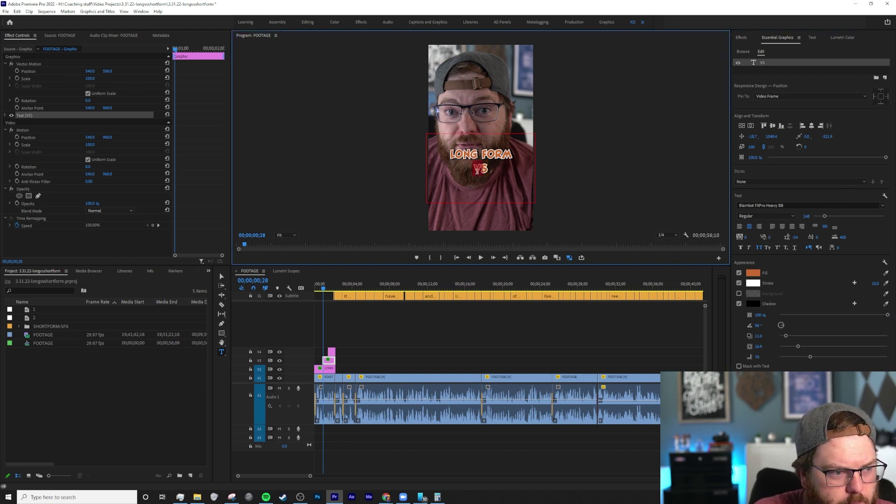
left_click_drag(823, 214, 827, 214)
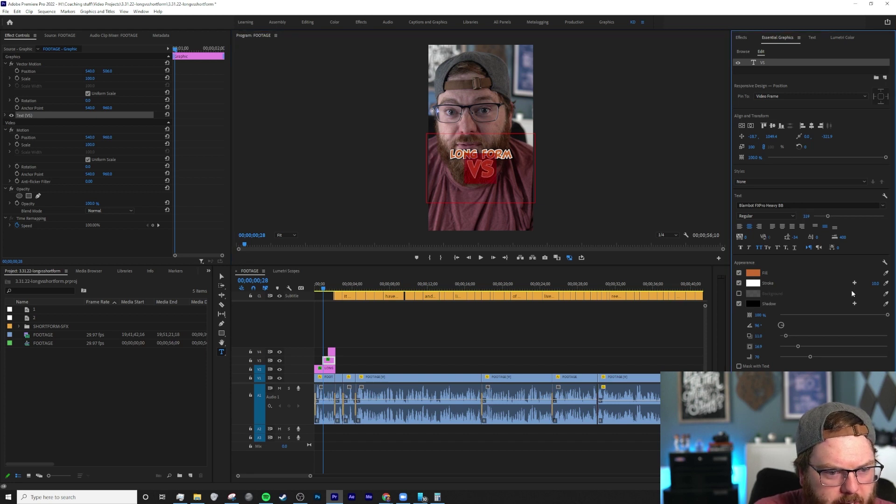
Give the "VS" text a white fill and a black stroke, and thicken that stroke
left_click(886, 283)
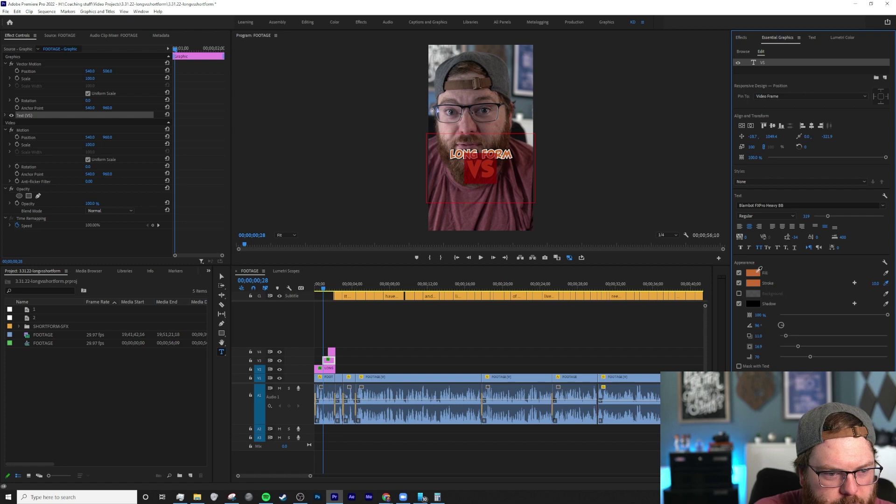
left_click(754, 273)
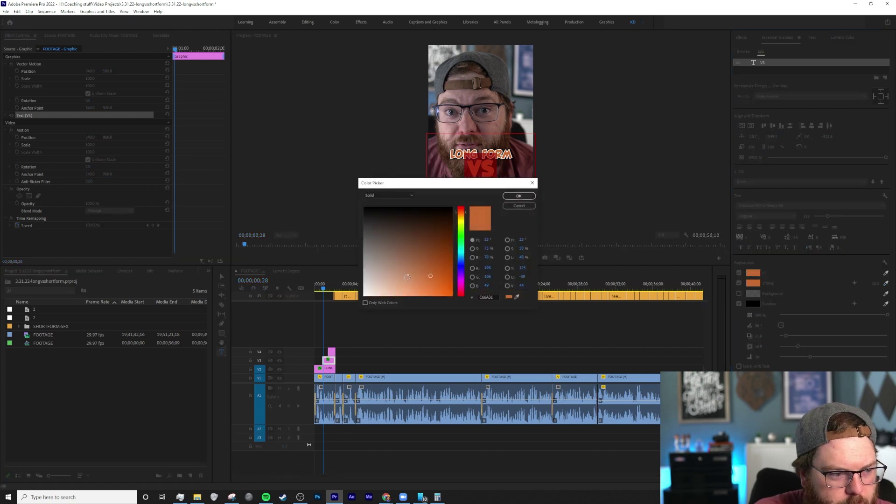
left_click_drag(397, 280, 259, 348)
left_click(519, 196)
left_click(753, 283)
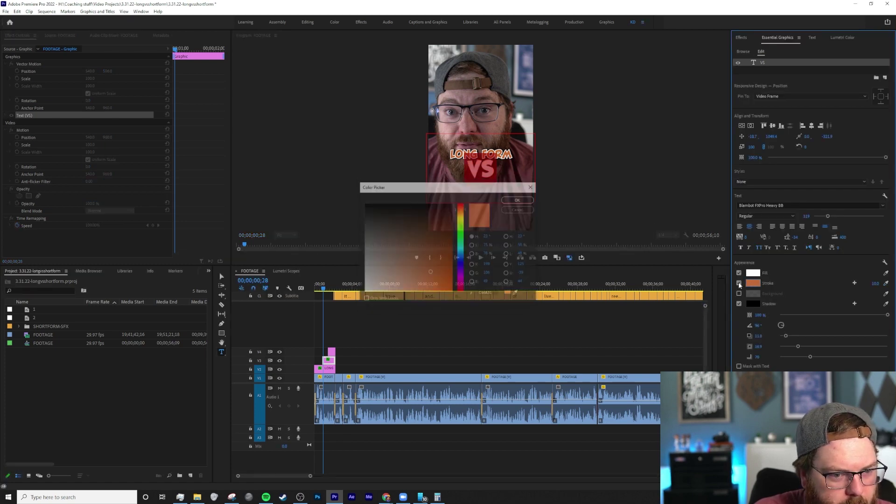
mouse_move(444, 276)
left_mouse_down()
mouse_move(367, 239)
mouse_move(321, 192)
left_mouse_up()
left_click(519, 200)
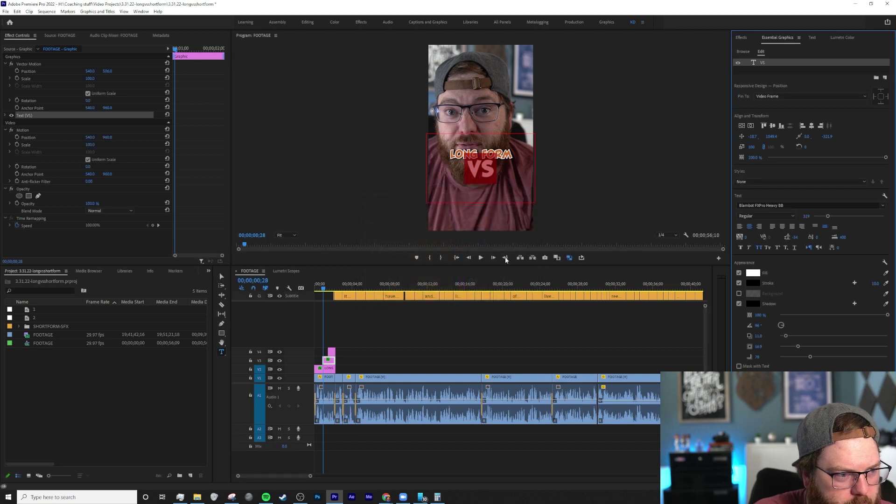
left_click_drag(875, 283, 894, 284)
left_click(98, 412)
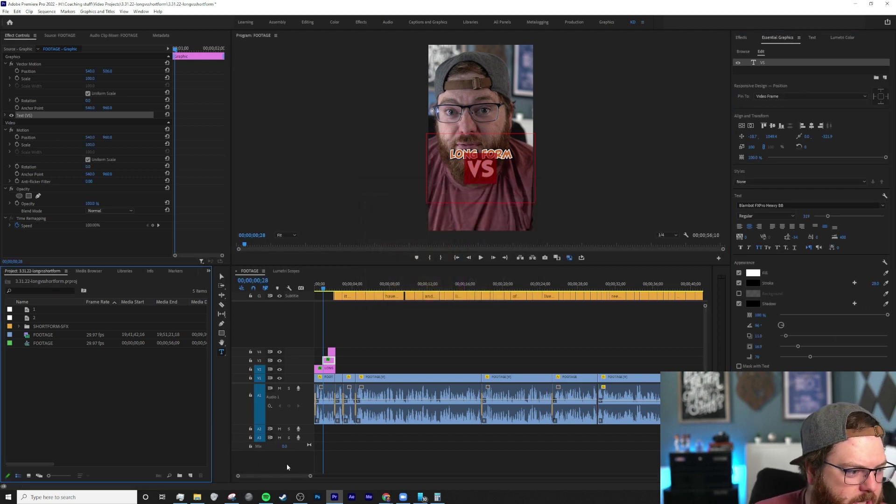
Play back the opening titles and delete the tiny leftover caption just before "Which one's better?"
left_click_drag(323, 289, 330, 288)
left_click(424, 320)
key("Home")
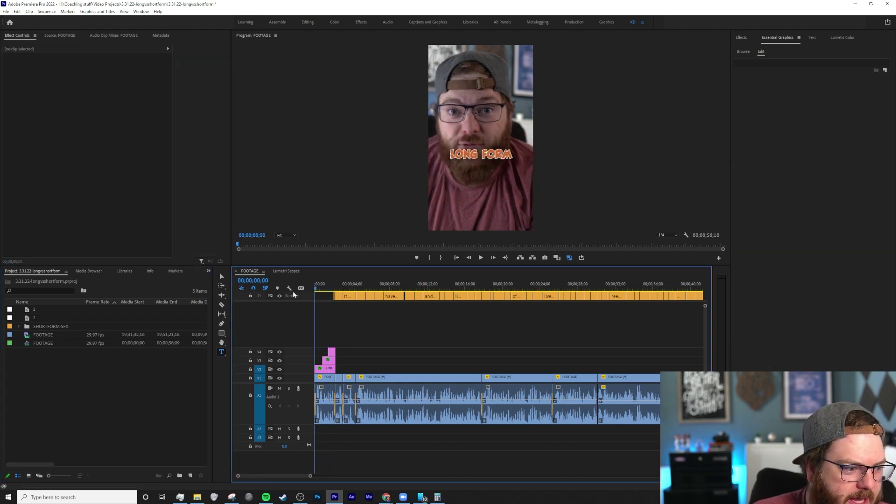
key("space")
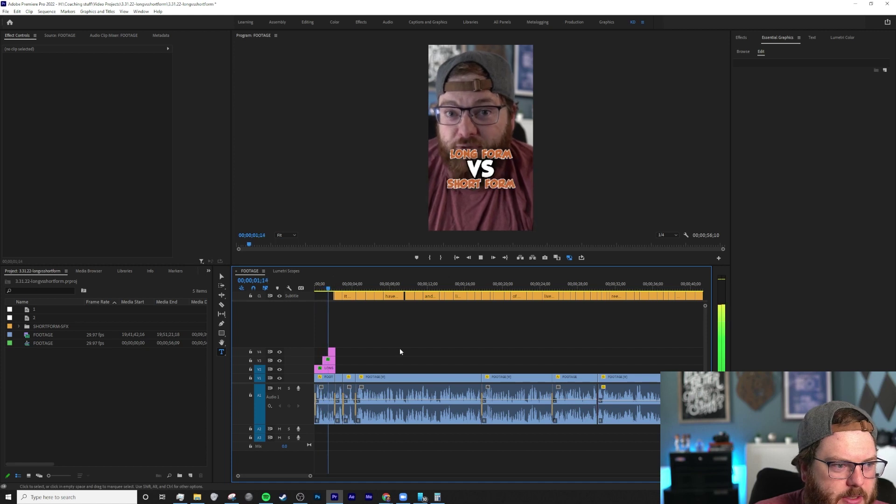
key("space")
left_click_drag(336, 288, 333, 288)
key("=")
key("=")
key("=")
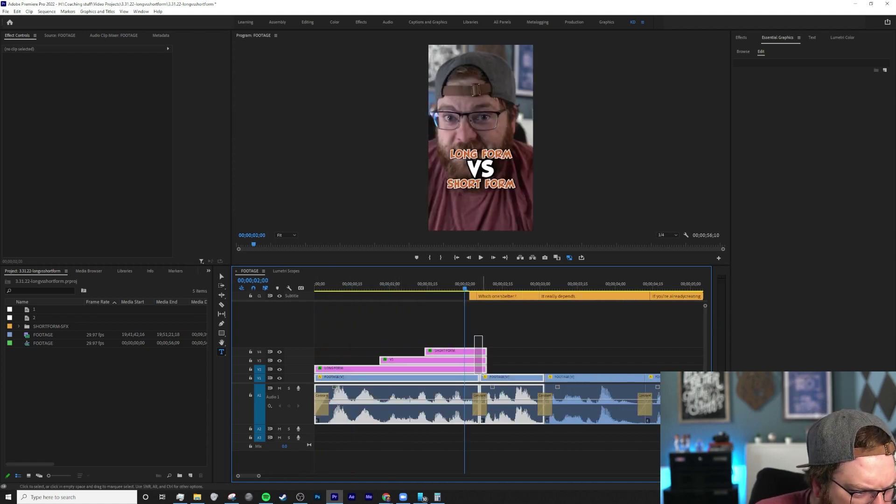
left_click(473, 296)
key("Delete")
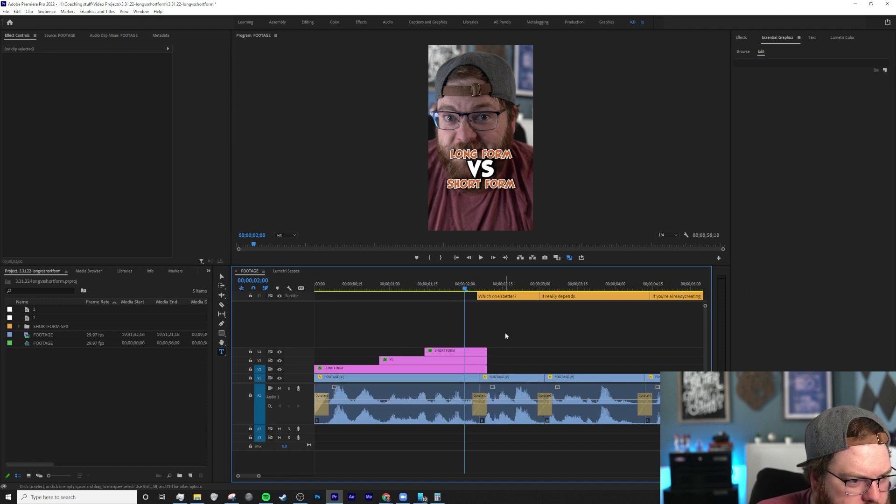
Trim the three title graphics to end at the first cut, start the "Which one's better?" caption there, and replay the opening
left_click_drag(484, 337, 478, 369)
left_click(504, 325)
left_click_drag(478, 295, 480, 296)
key("space")
key("Home")
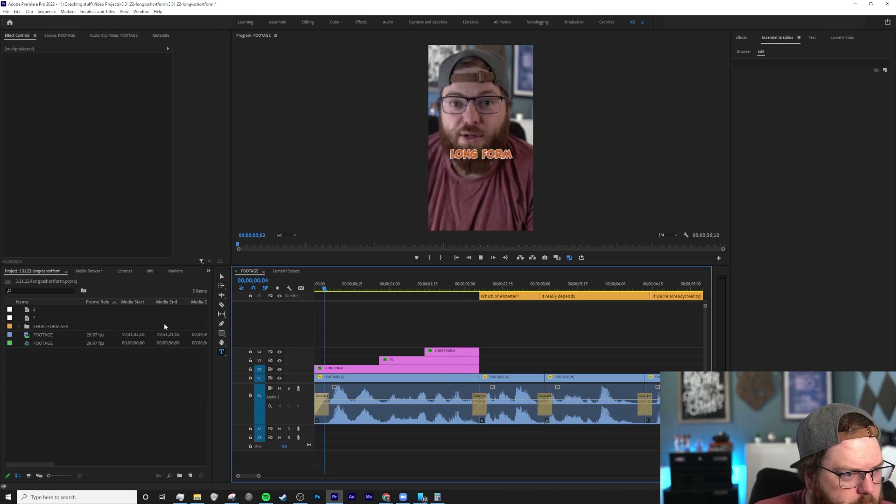
key("space")
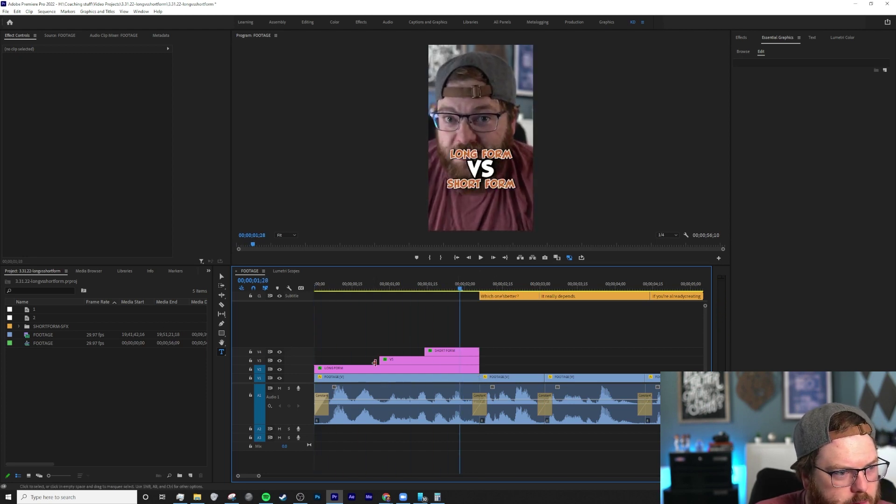
Replay the opening and retime the titles so "VS" starts at 00;00;01;00 and "SHORT FORM" starts slightly earlier
left_click_drag(362, 287, 332, 287)
key("space")
key("space")
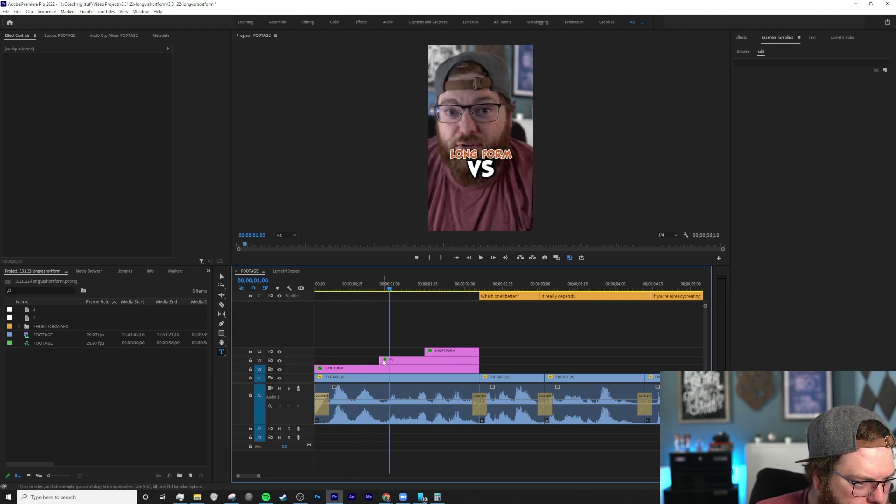
left_click_drag(381, 363, 422, 289)
left_click(423, 289)
left_click_drag(386, 295, 404, 303)
Lower the "VS" title slightly and move the "SHORT FORM" title down to a vertical position of 694
left_click(411, 360)
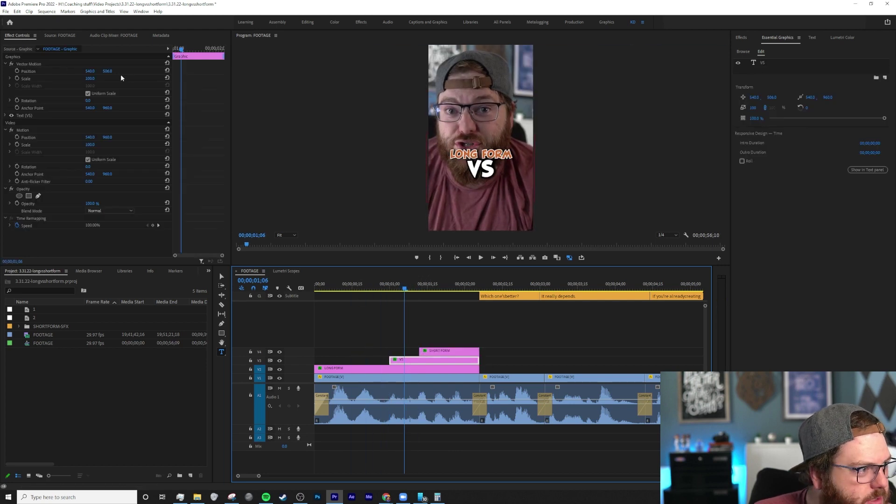
left_click_drag(107, 71, 126, 88)
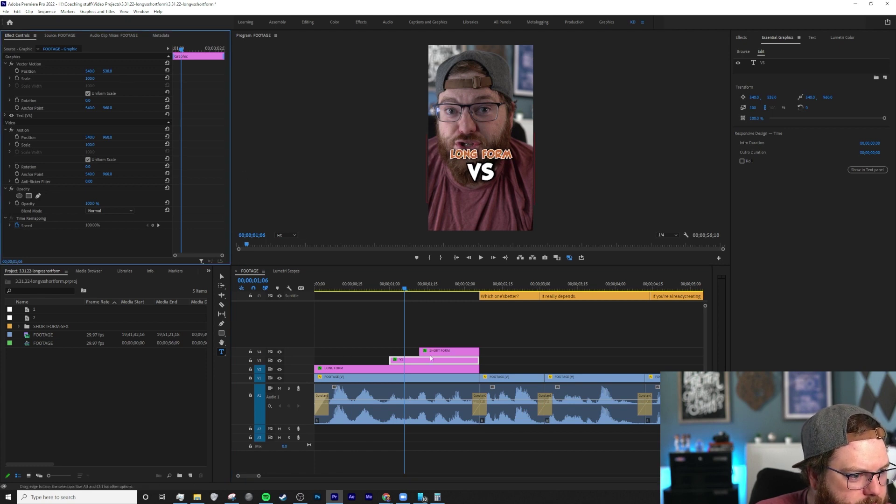
left_click(429, 351)
left_click(444, 287)
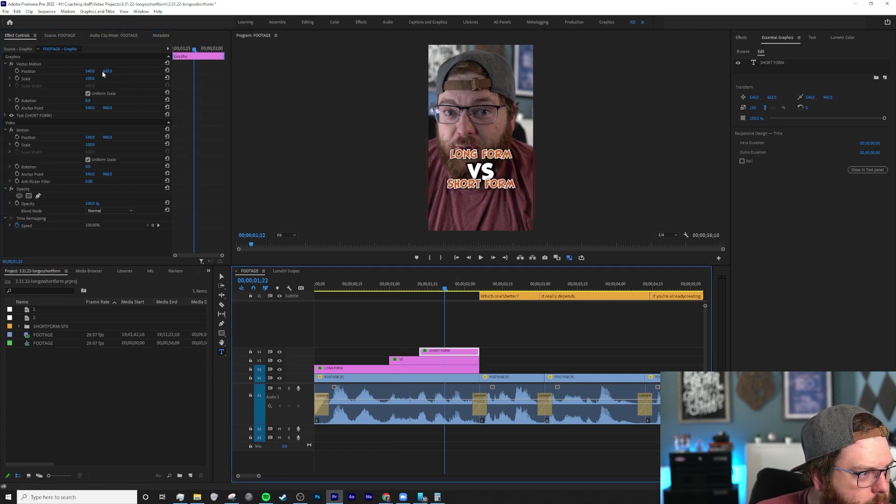
left_click_drag(107, 71, 141, 71)
left_click(438, 361)
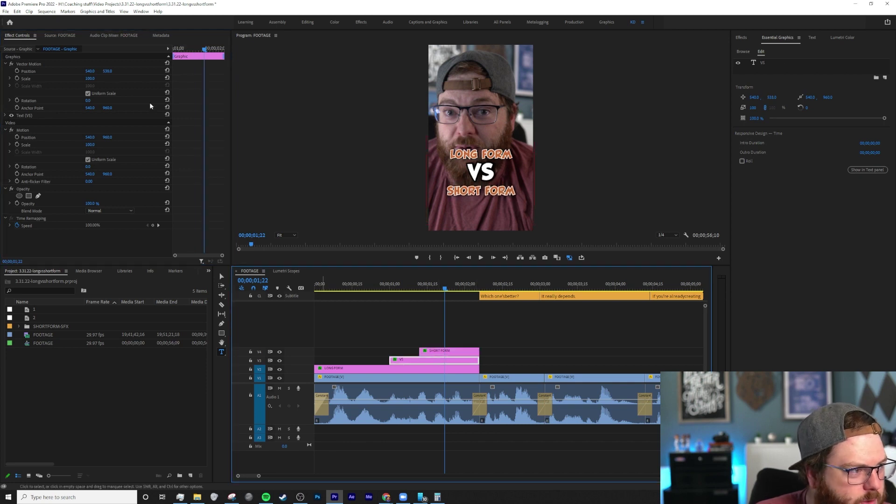
mouse_move(89, 79)
left_mouse_down()
mouse_move(158, 71)
mouse_move(92, 72)
left_mouse_up()
left_click(448, 350)
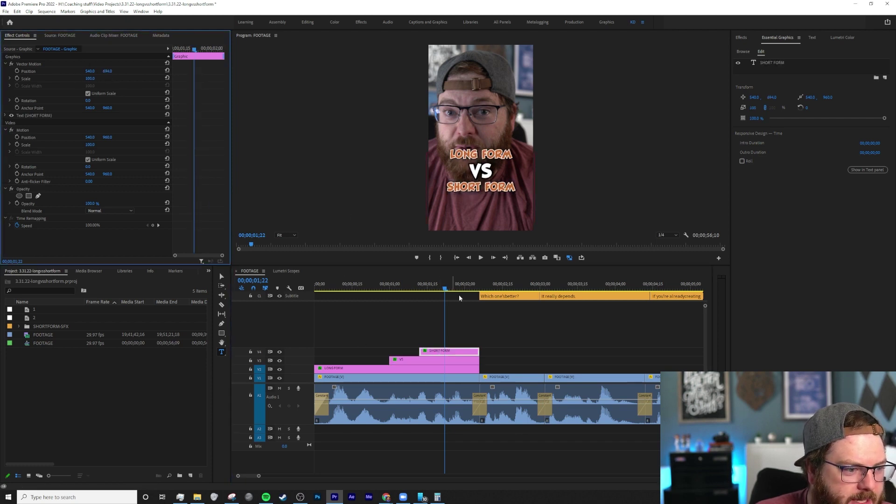
Trim the beginning of the "LONG FORM" title so it appears a little later, check the opening, and save the project
left_click(316, 286)
key("space")
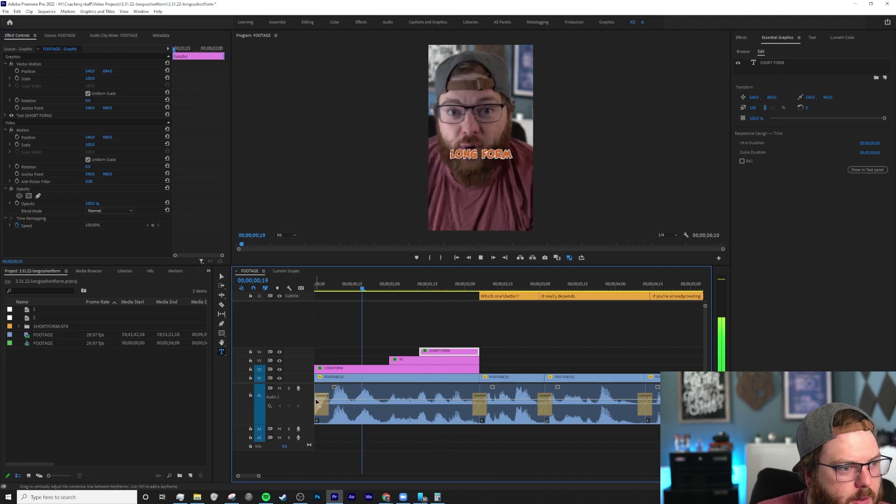
left_click_drag(315, 368, 329, 368)
left_click_drag(322, 286, 309, 291)
key("space")
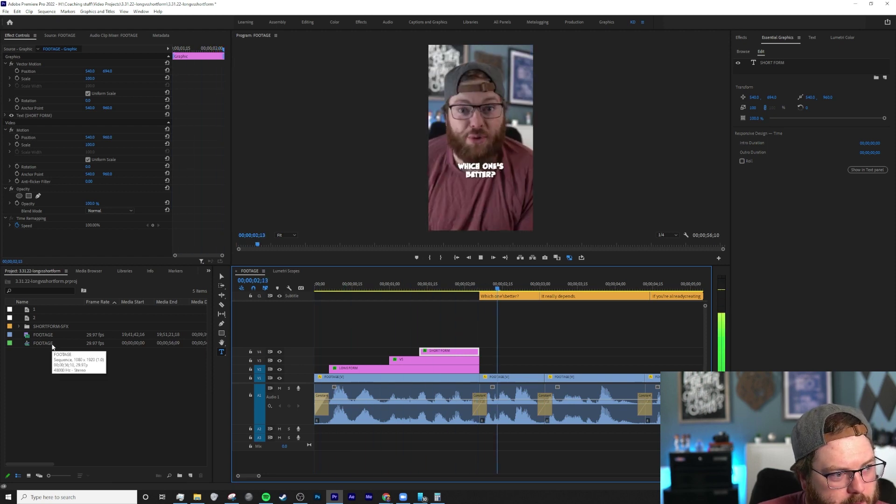
key("space")
key("ctrl+s")
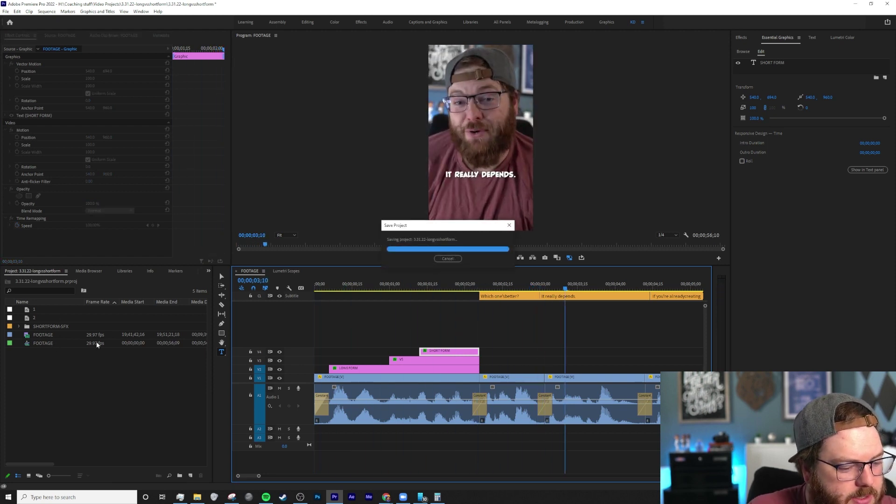
Play back the captions from the opening to check their flow, and replay the "If you're already creating" passage
key("minus")
key("minus")
left_click_drag(341, 286, 265, 304)
key("space")
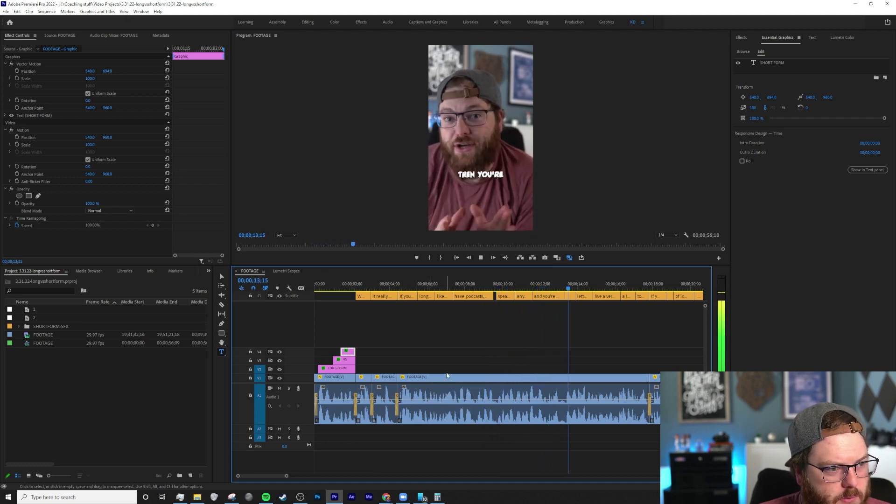
key("space")
left_click_drag(400, 291, 355, 290)
key("space")
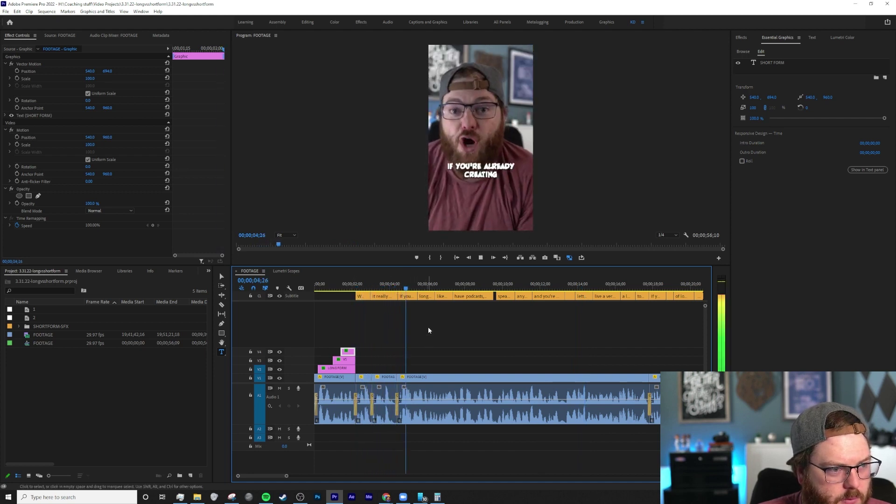
key("space")
Shorten the "If you're already creating" caption and fill the gap before "long form content" with two copies of it
key("equal")
key("equal")
key("equal")
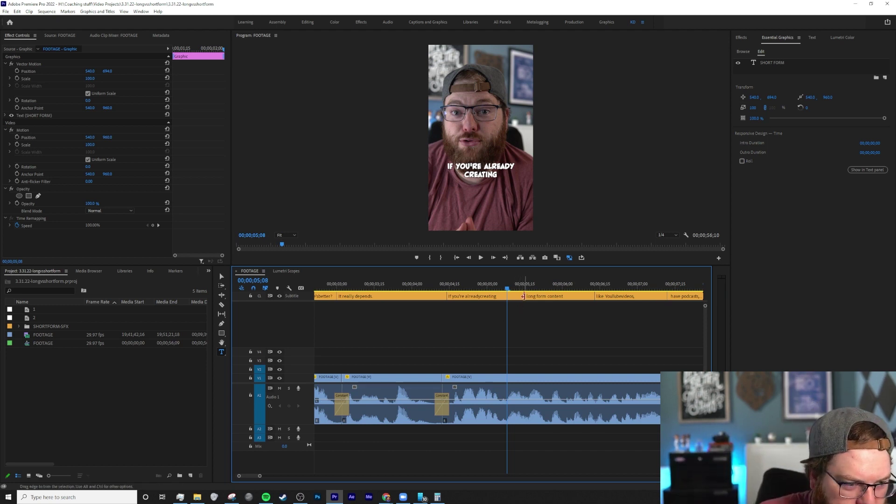
left_click_drag(523, 296, 469, 296)
left_click(471, 309)
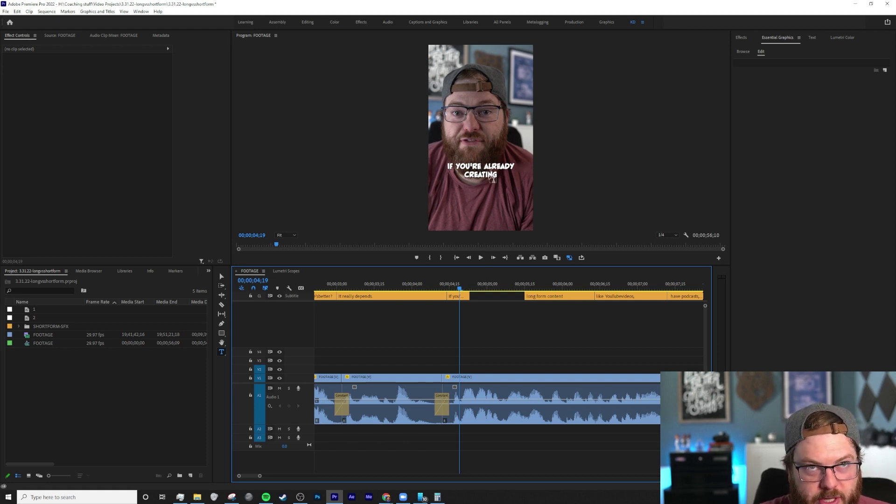
left_click_drag(460, 298, 442, 286)
key("space")
key("space")
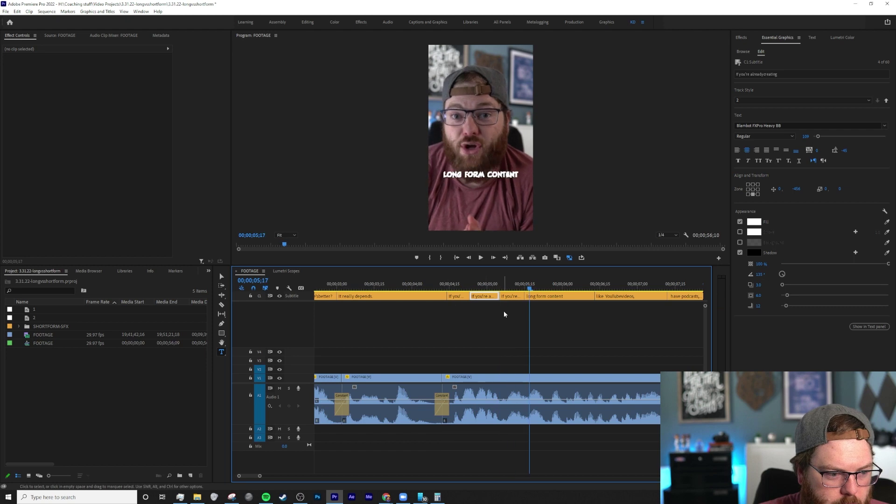
Try giving the whole second "If you're already creating" caption an orange fill
left_click_drag(531, 287, 489, 296)
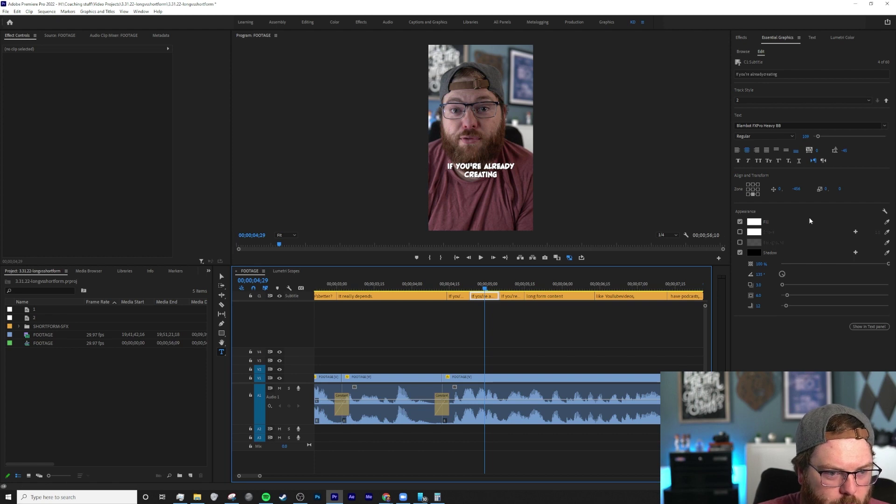
left_click(754, 221)
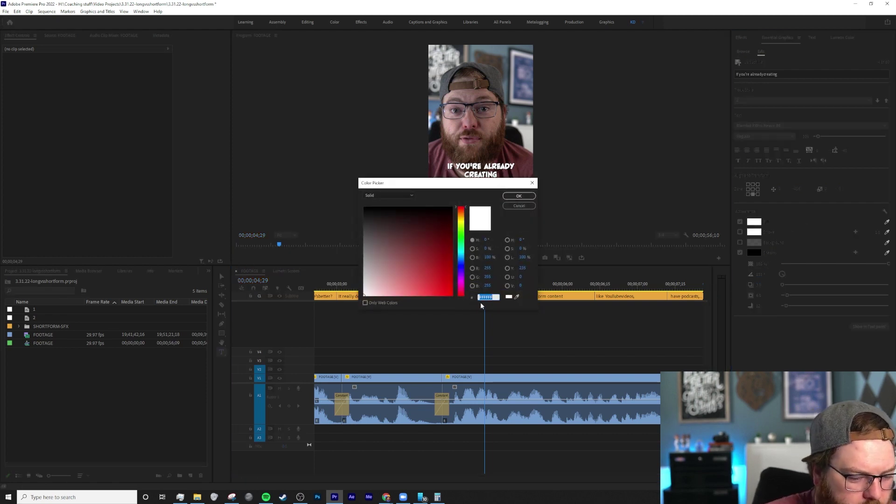
type("e8722e")
key("Return")
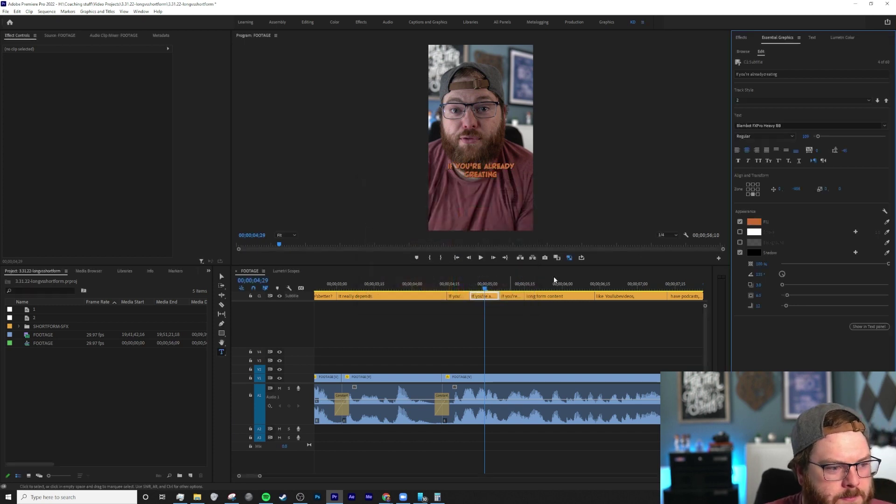
key("ctrl+z")
Give only the word "already" in the second "If you're already creating" caption an orange fill and a white stroke
left_click(483, 165)
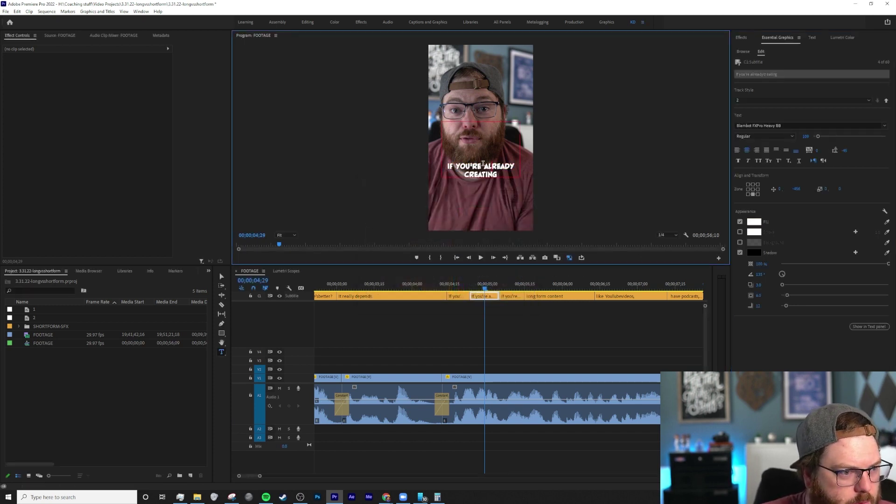
left_click(754, 221)
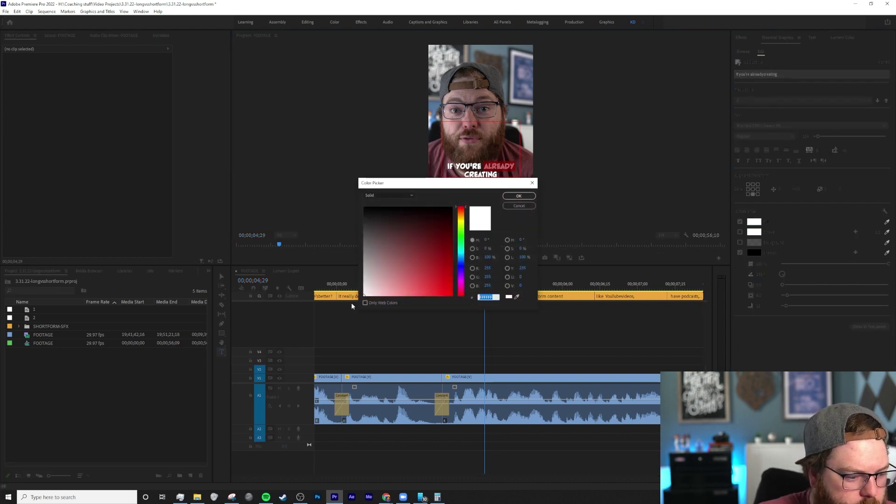
type("CC6633")
key("Return")
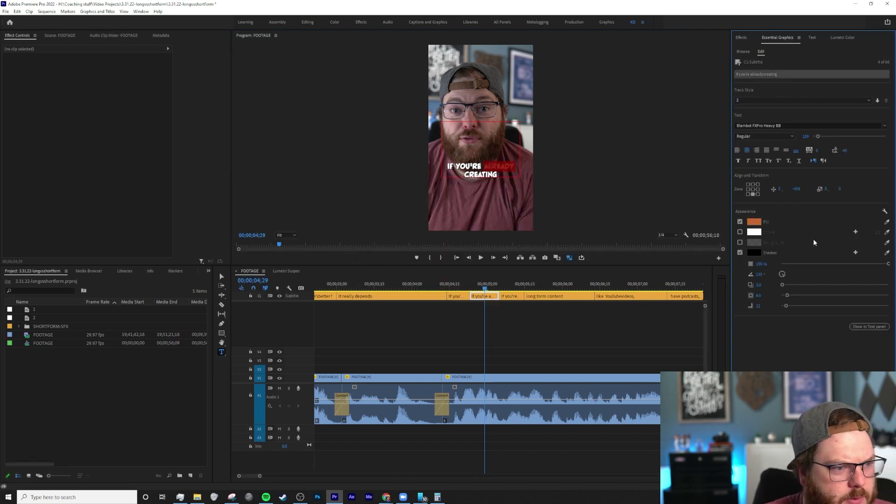
left_click(751, 232)
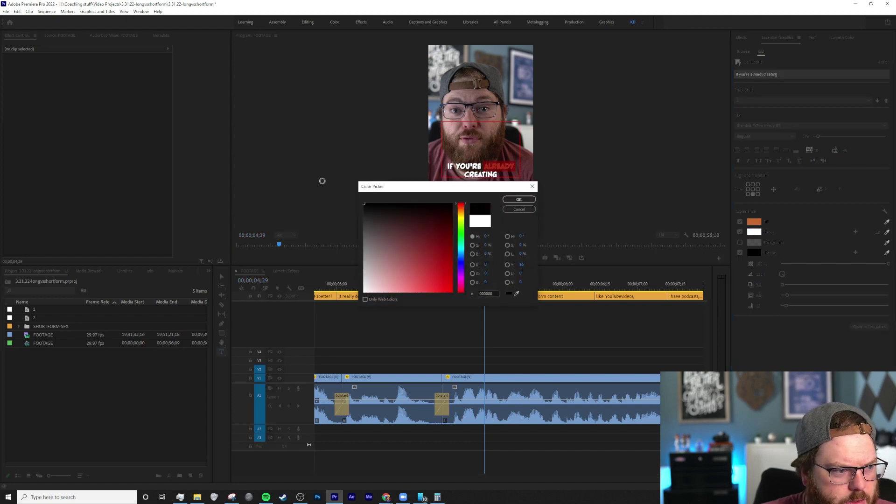
left_click(519, 199)
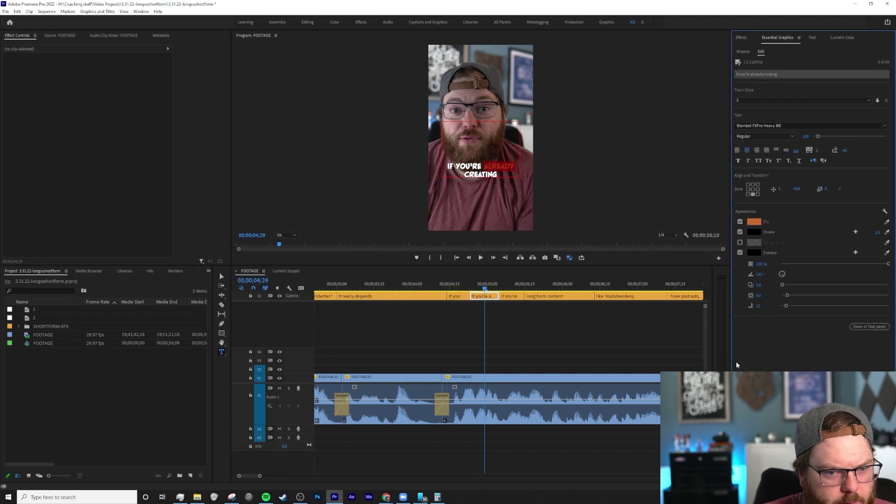
left_click(753, 232)
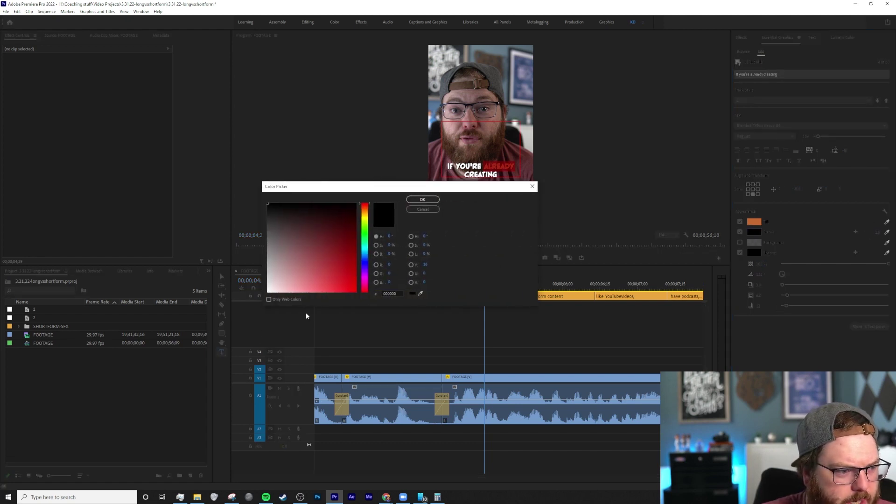
left_click(422, 199)
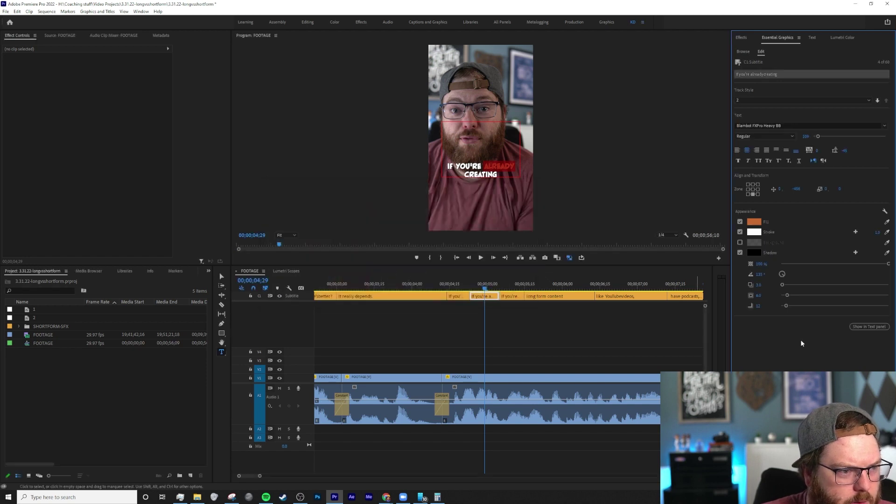
Replay the split captions and give only the word "creating" in the third copy an orange fill
left_click_drag(485, 288, 483, 312)
key("v")
left_click(463, 297)
left_click(425, 299)
key("space")
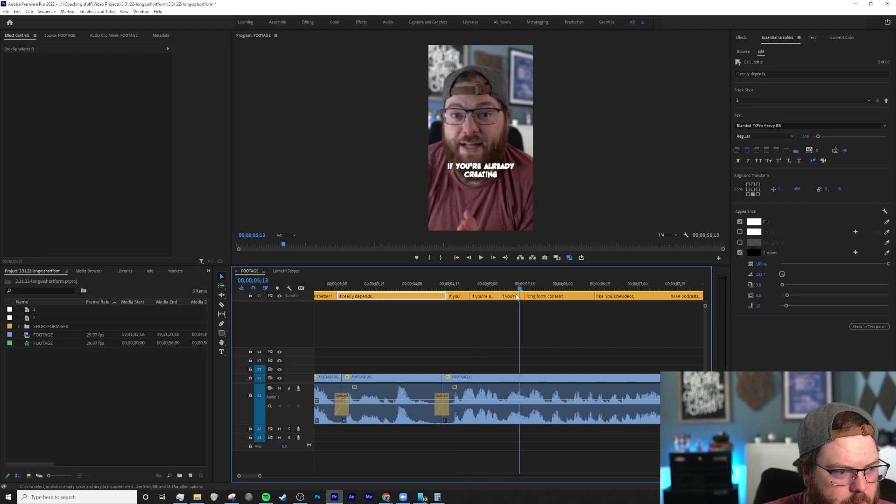
key("space")
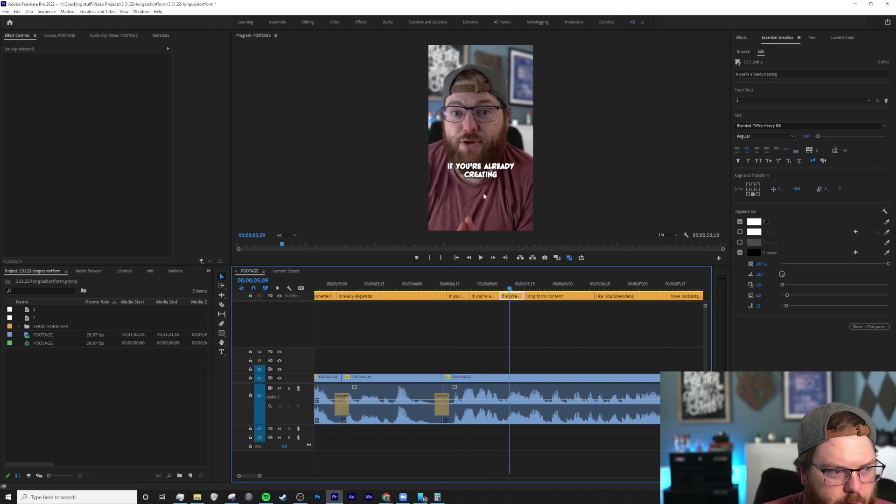
double_click(480, 174)
left_click(760, 220)
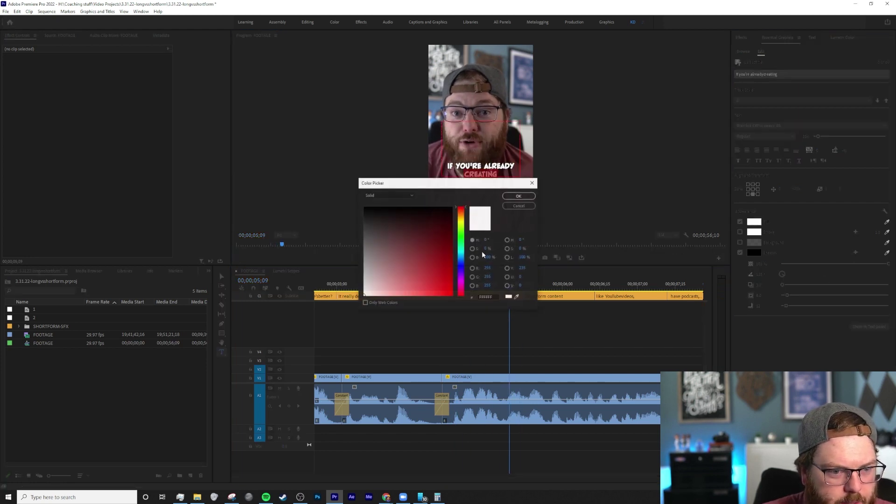
type("d2693a")
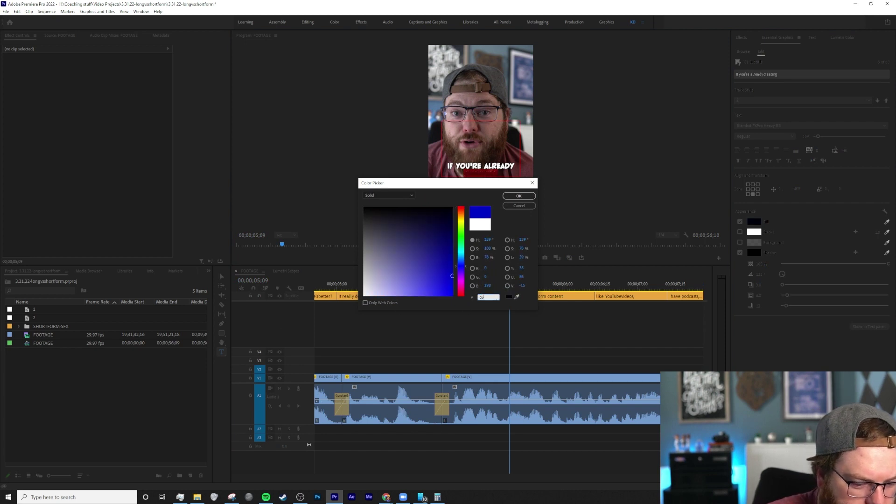
key("Return")
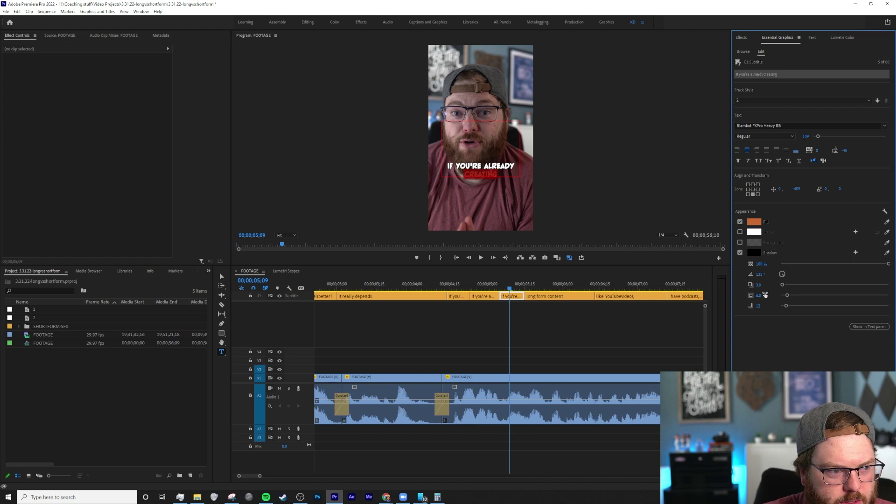
Replay the three split "If you're already creating" captions from the end of "It really depends." to check the word highlights
left_click_drag(512, 290, 438, 289)
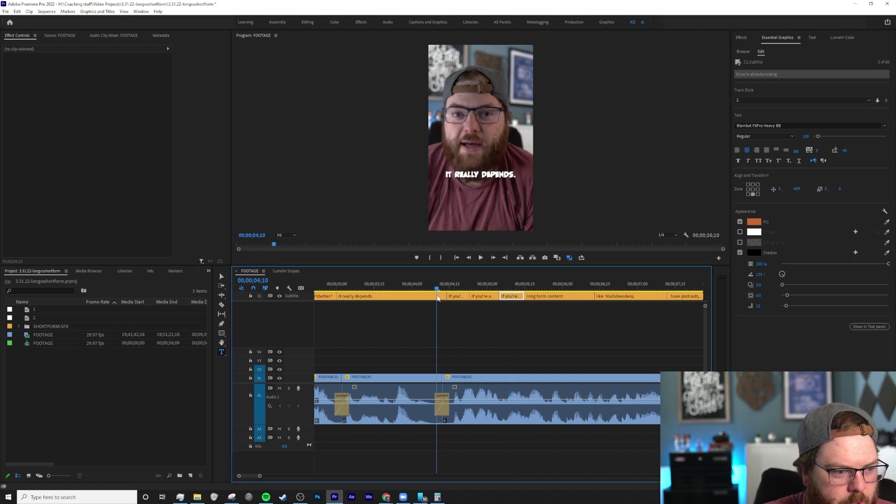
key("space")
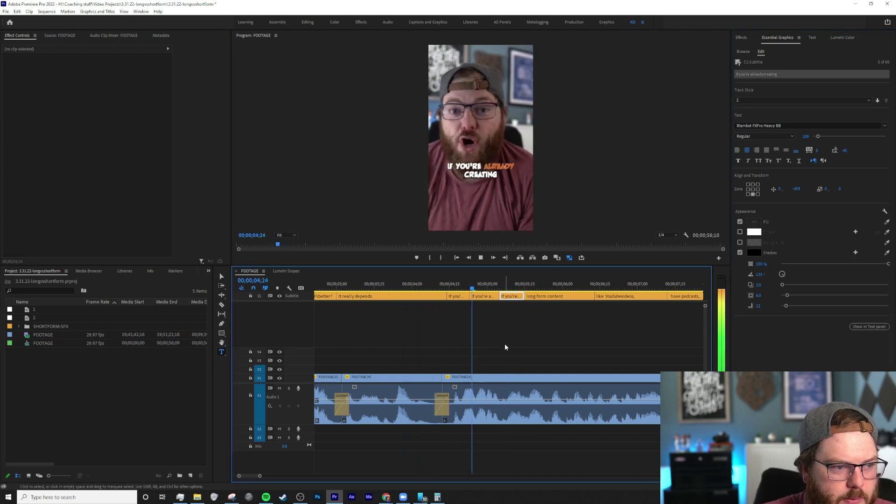
key("space")
key("space")
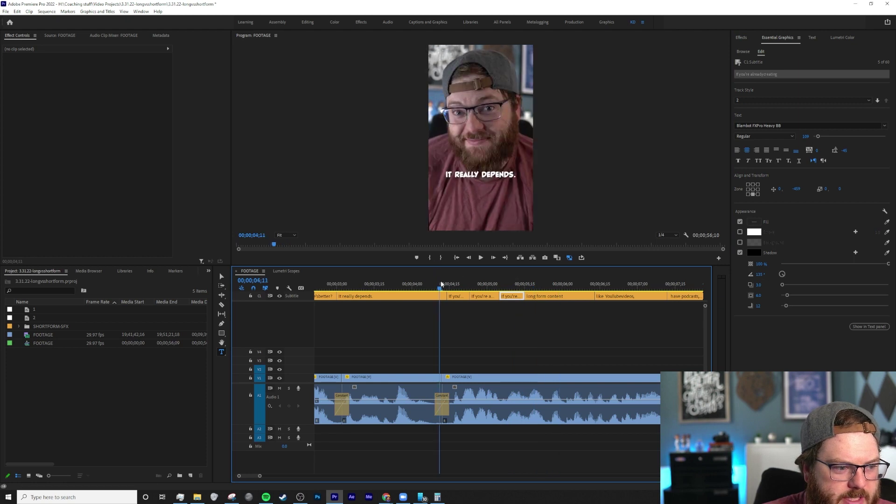
key("space")
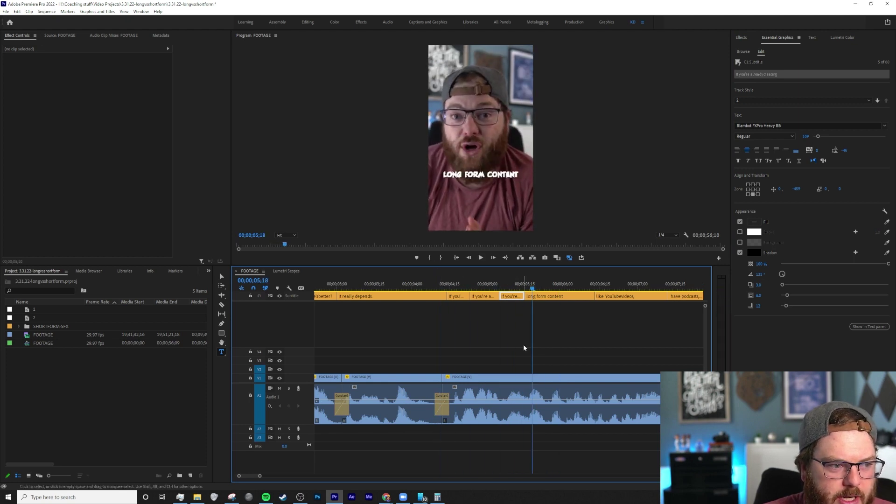
Give only the words "If you're" in the first "If you're already creating" caption an e0673a orange fill and a white stroke
left_click(452, 283)
left_click(463, 297)
key("v")
double_click(455, 170)
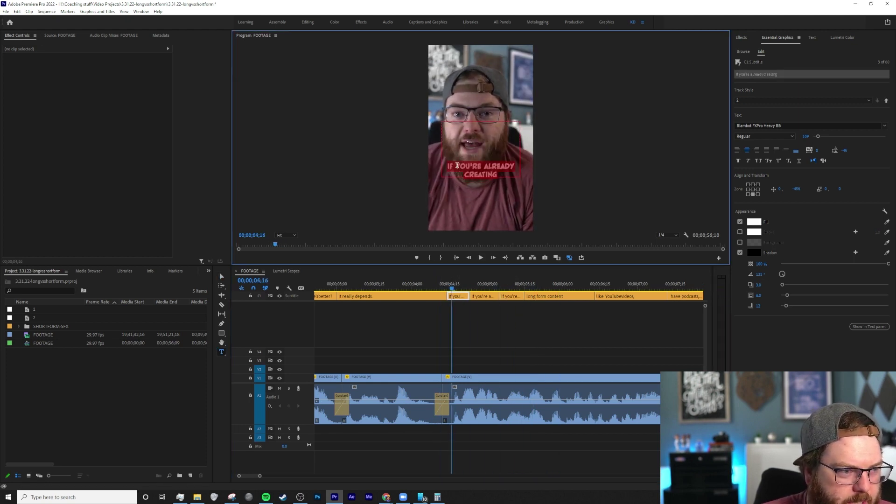
left_click(449, 167)
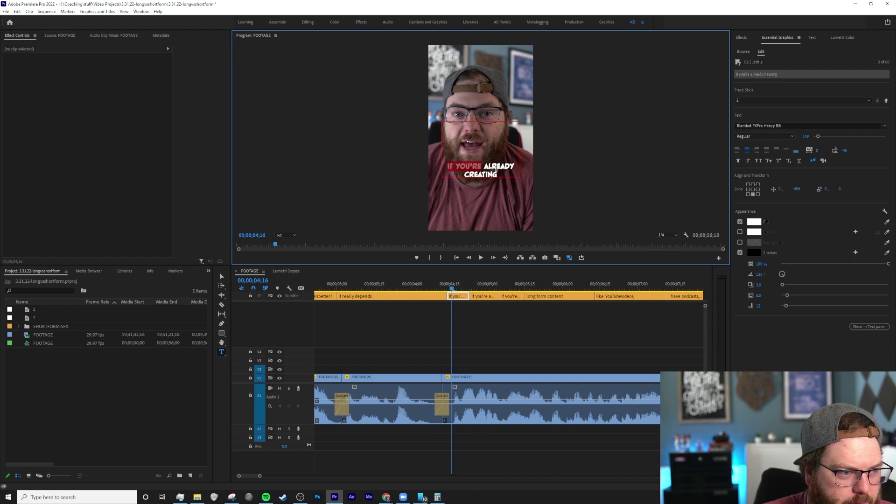
left_click(753, 222)
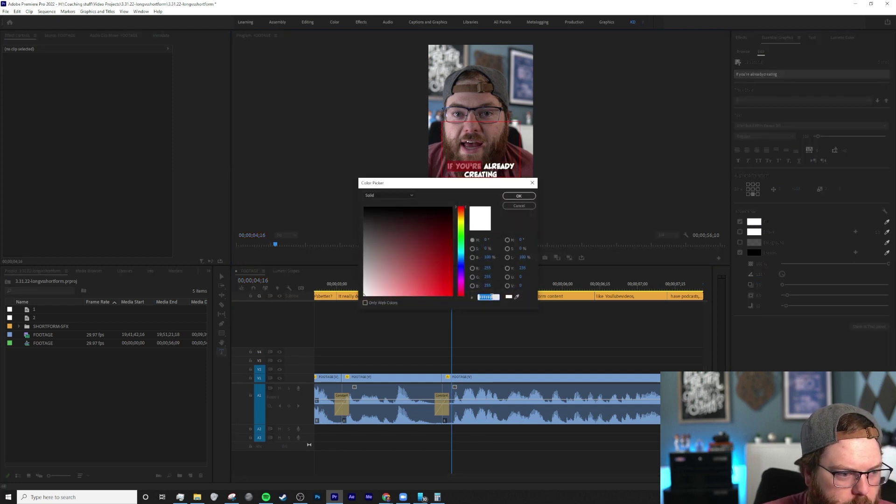
type("e0673a")
key("Return")
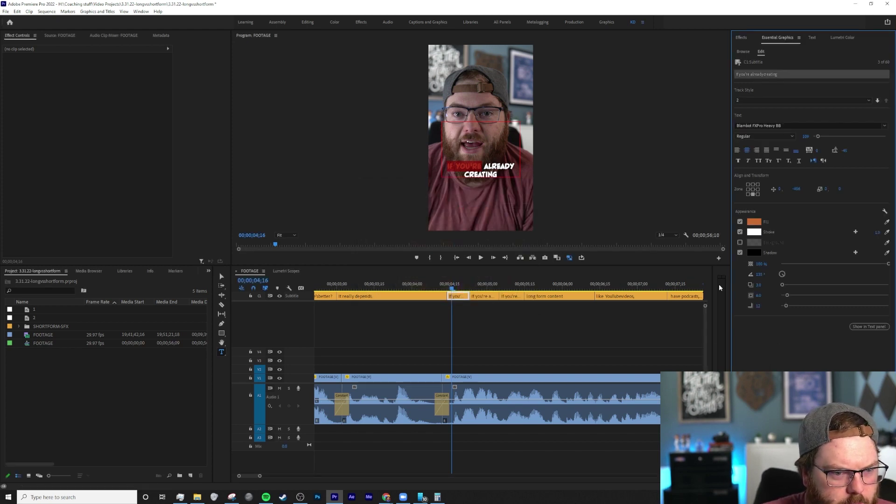
Replay the highlighted captions from "It really depends." and save the project
key("v")
left_click(411, 288)
key("space")
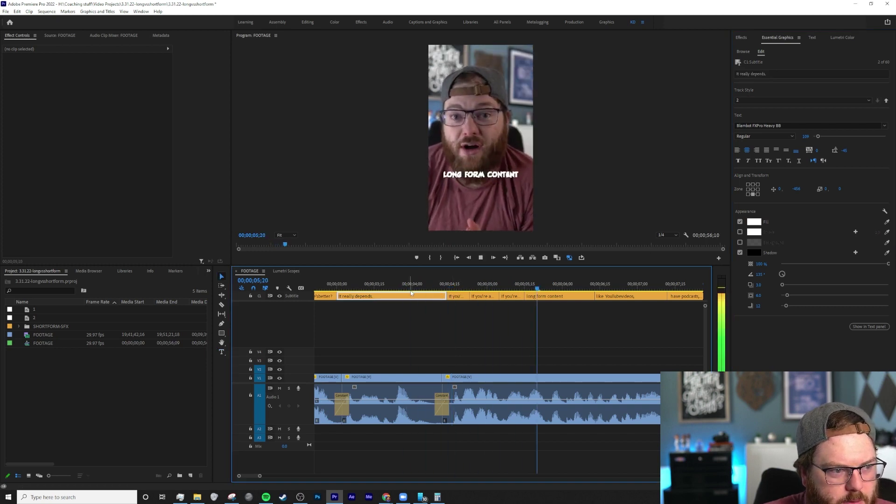
key("ctrl+s")
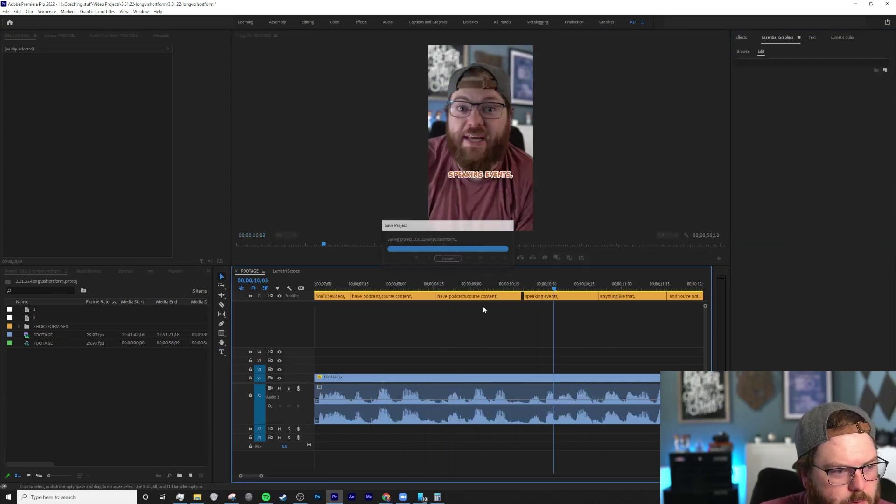
key("backslash")
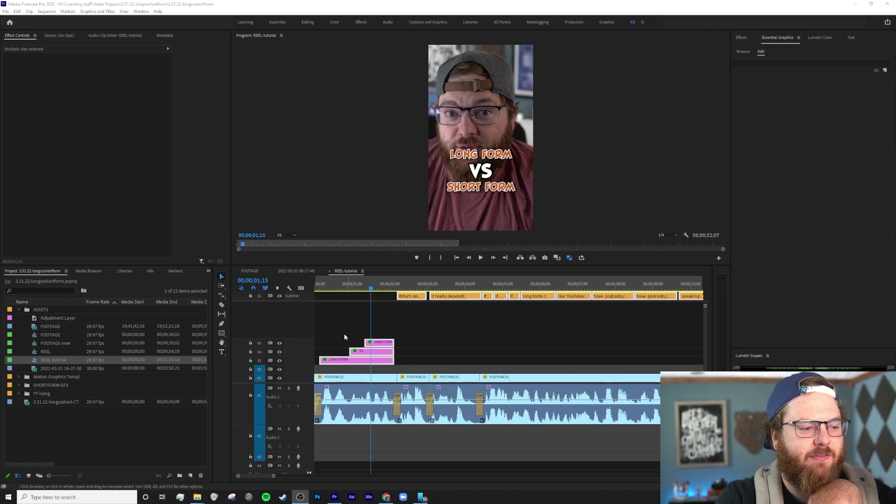
Place Pop.wav from the SHORTFORM-SFX bin on the second audio track at the start of the LONG FORM title
left_click(326, 304)
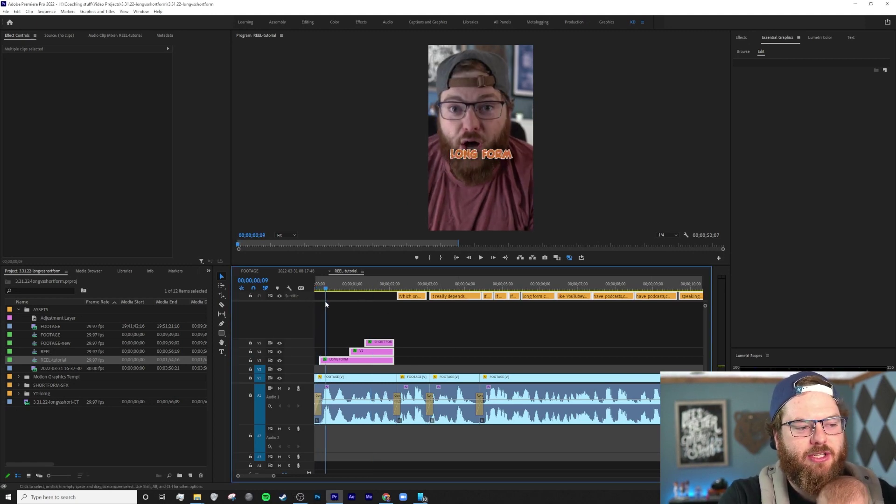
left_click_drag(326, 304, 373, 304)
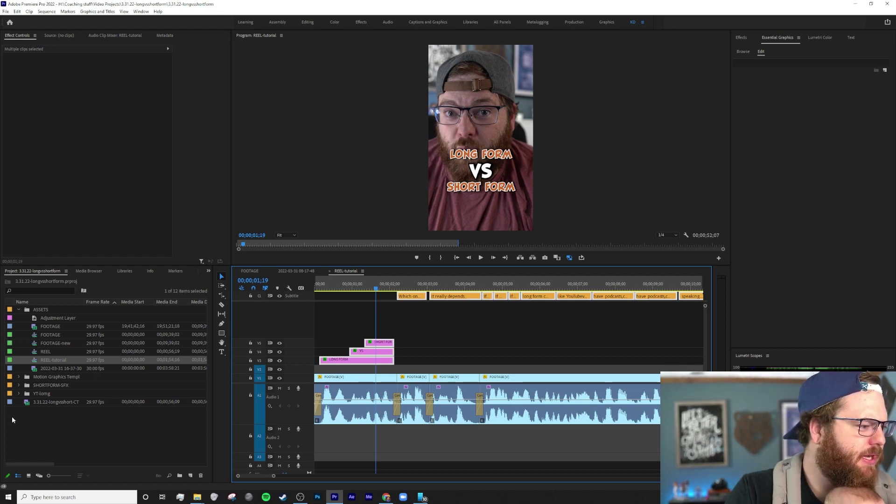
left_click(19, 394)
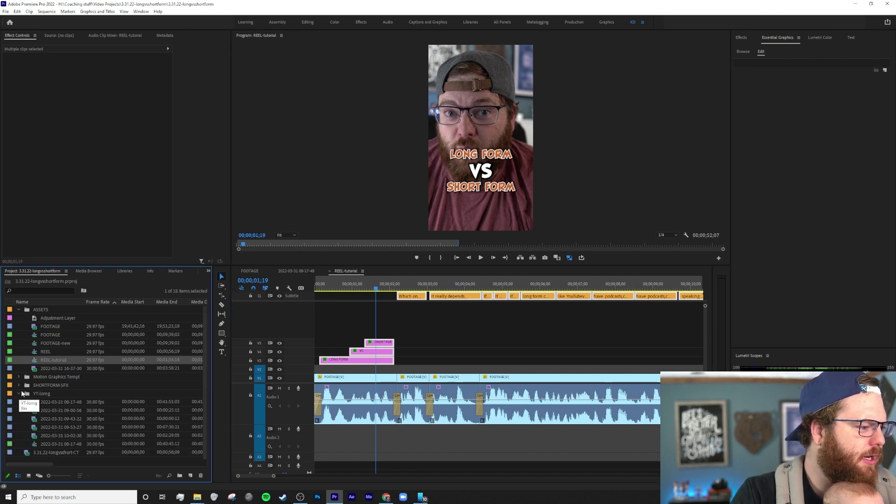
left_click(18, 384)
scroll(55, 393, "down", 1)
scroll(58, 394, "down", 5)
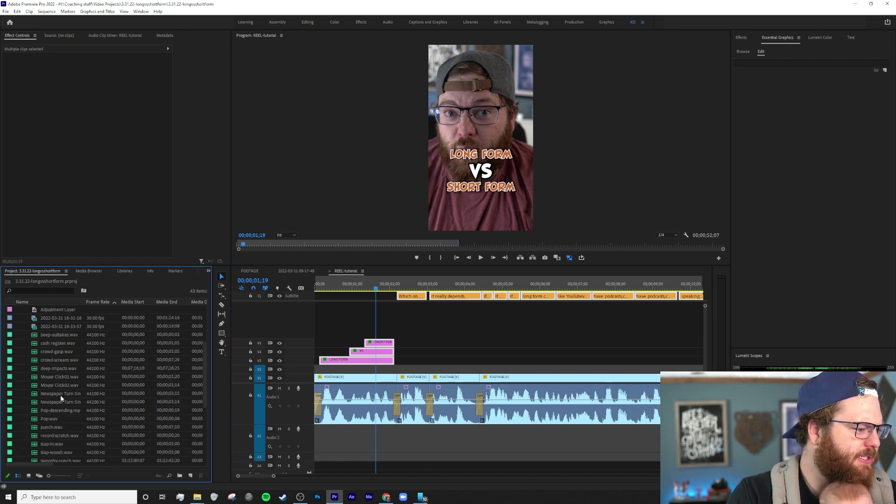
left_click(47, 385)
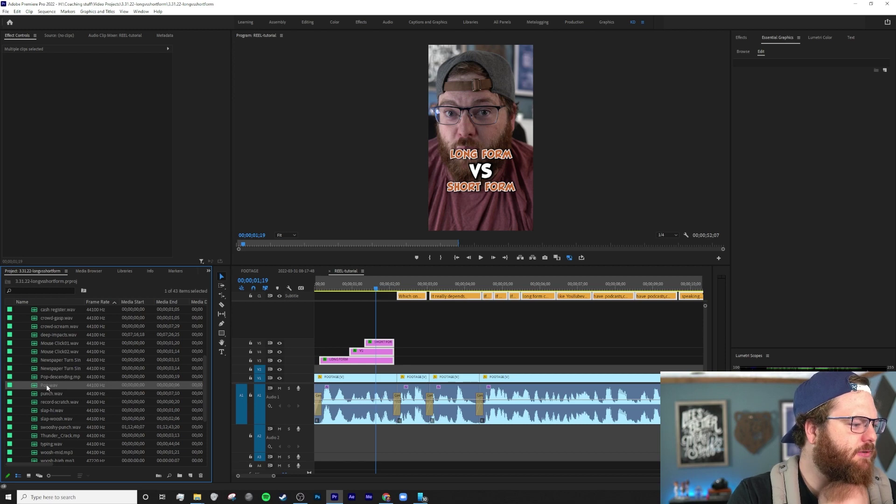
left_click_drag(47, 385, 322, 444)
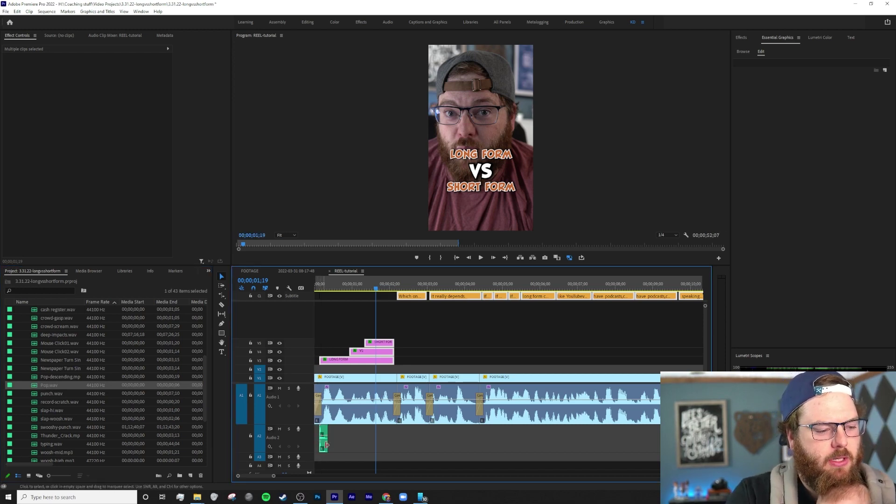
Inspect the pop sound's alignment with the LONG FORM title up close and play the opening to hear it
key("equal")
key("equal")
key("equal")
left_click(348, 284)
key("minus")
key("minus")
left_click(341, 285)
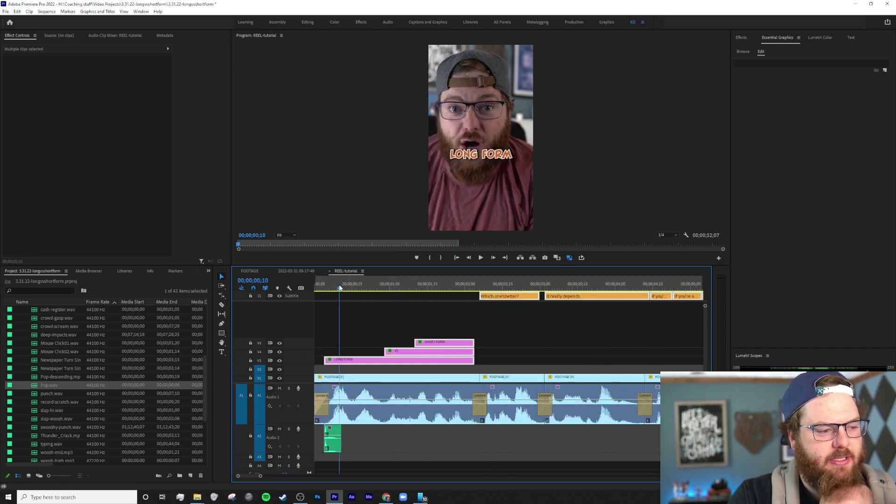
key("equal")
key("equal")
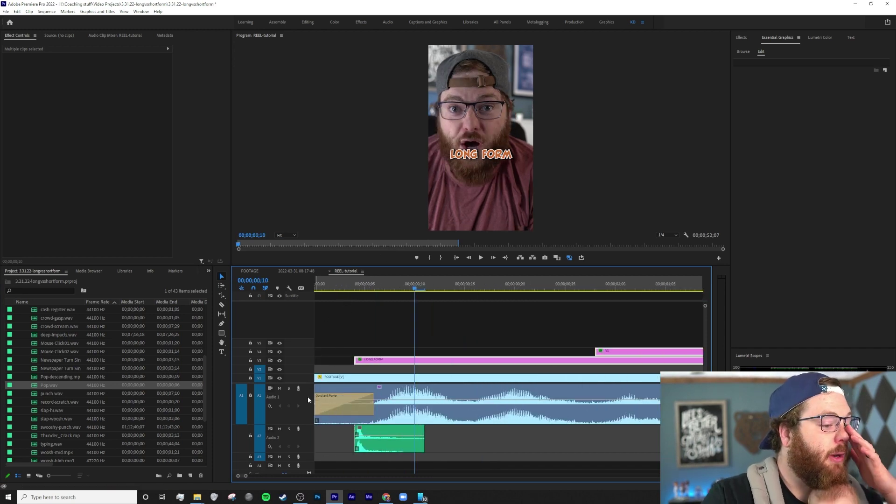
key("space")
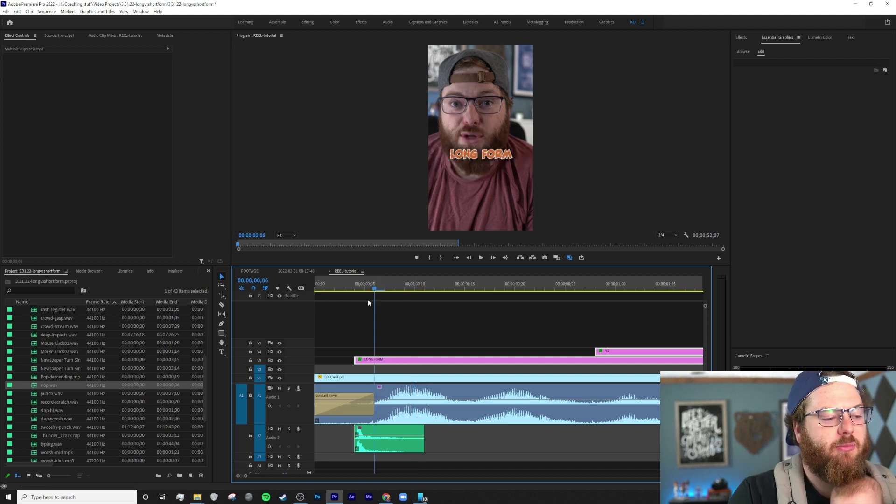
left_click(325, 289)
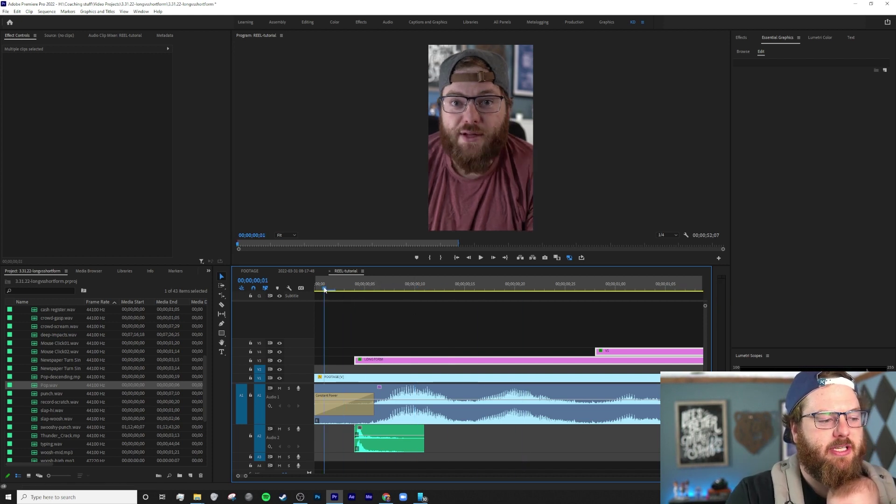
key("space")
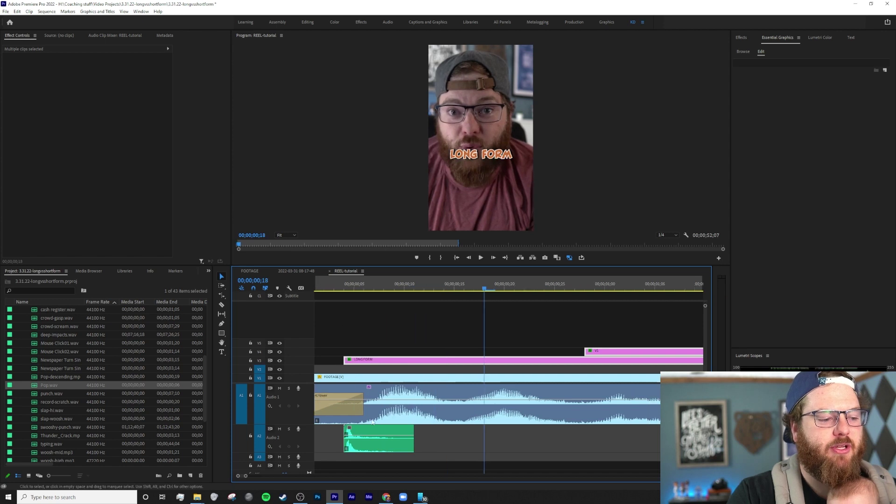
Set the volume level of the Pop.wav clip under the LONG FORM title to -10 dB
left_click(378, 441)
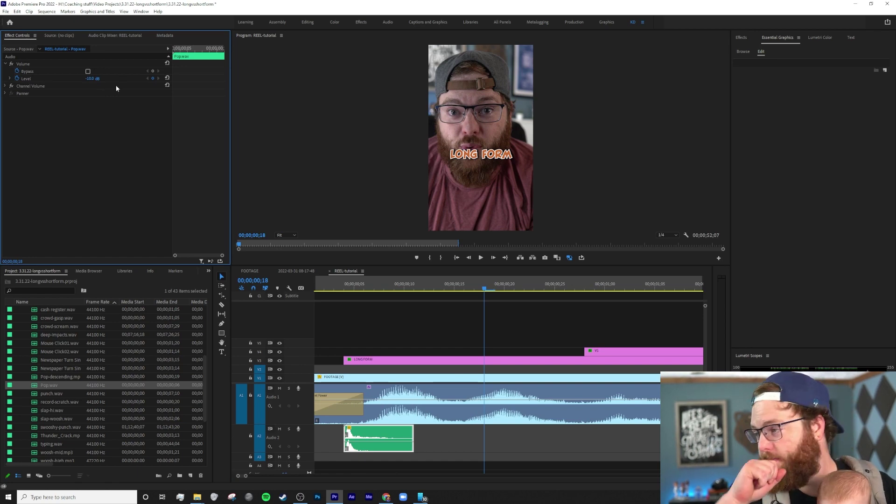
left_click(360, 286)
key("minus")
key("minus")
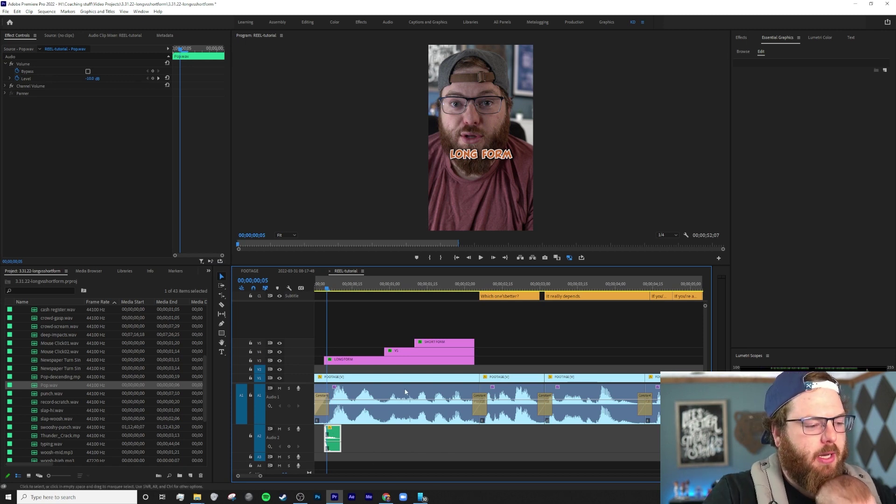
Copy the Pop.wav clip on the second audio track to the starts of the VS and SHORT FORM titles
left_click(390, 354)
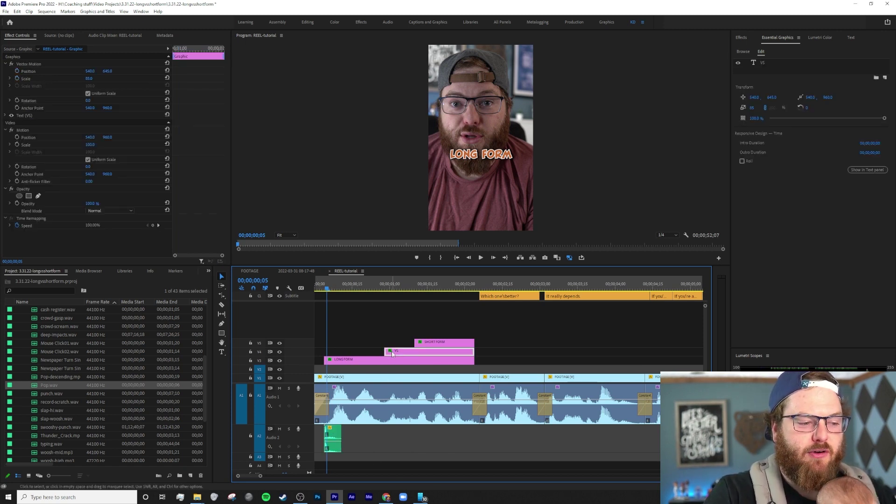
left_click(337, 436)
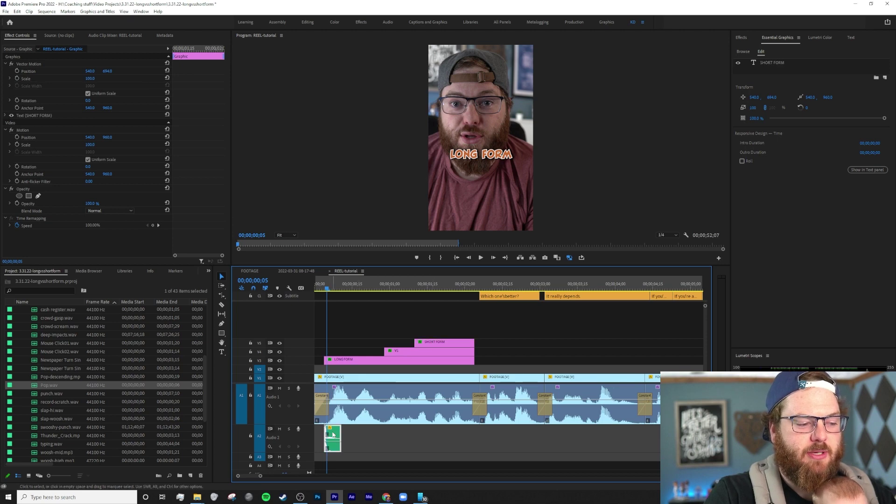
left_click_drag(336, 434, 426, 436)
Play the sequence from the beginning to check the three pop sounds against the staggered titles
left_click(345, 288)
left_click_drag(346, 288, 327, 290)
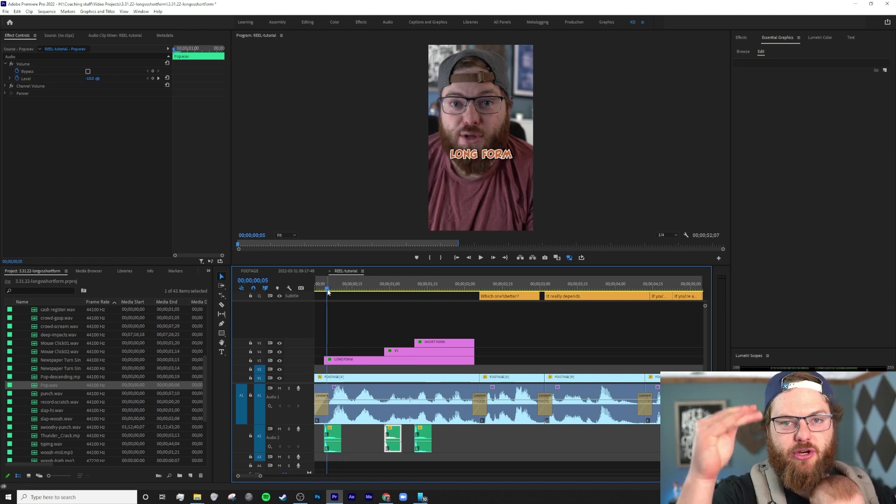
key("Home")
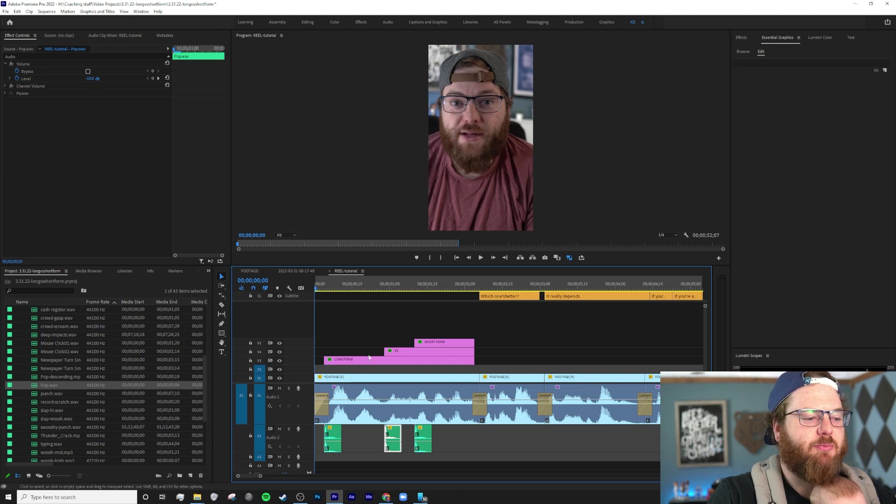
key("space")
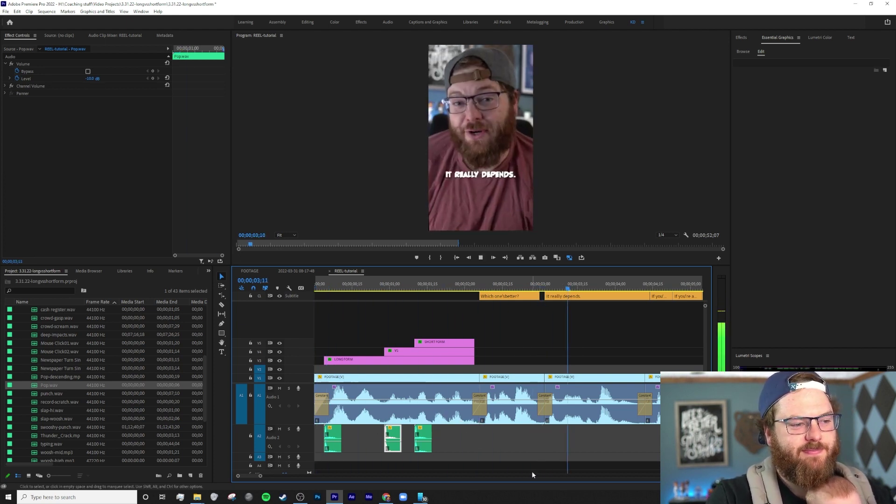
key("space")
Find the "getting too many sales" caption and place the playhead at 00;00;35;13, where the word SALES is spoken
scroll(616, 435, "down", 5)
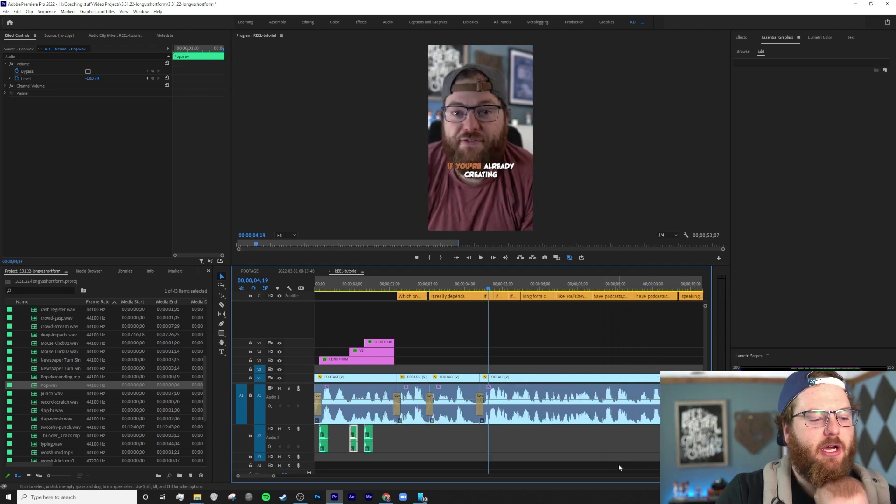
scroll(557, 363, "down", 5)
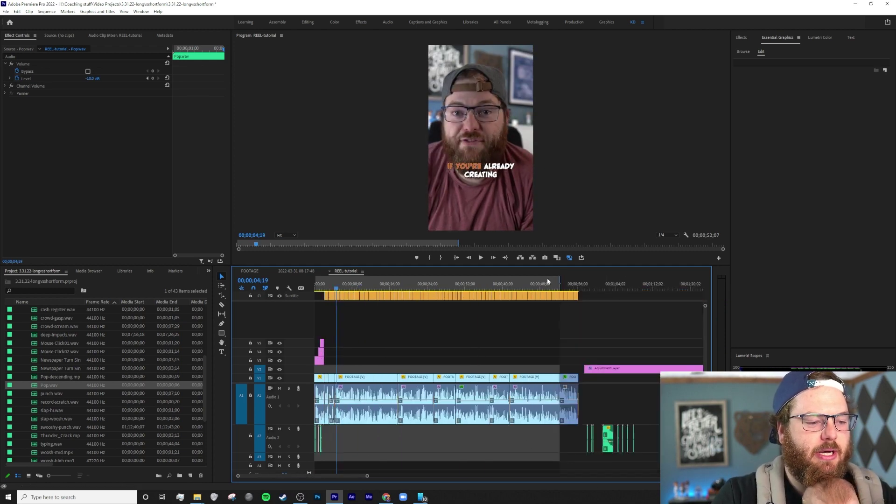
left_click(538, 288)
left_click_drag(535, 289, 473, 294)
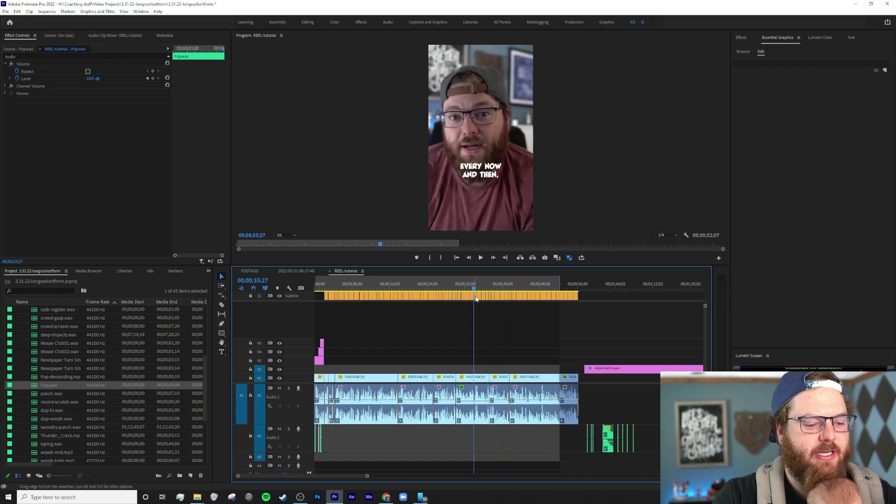
scroll(586, 317, "up", 5)
scroll(587, 317, "up", 2)
key("space")
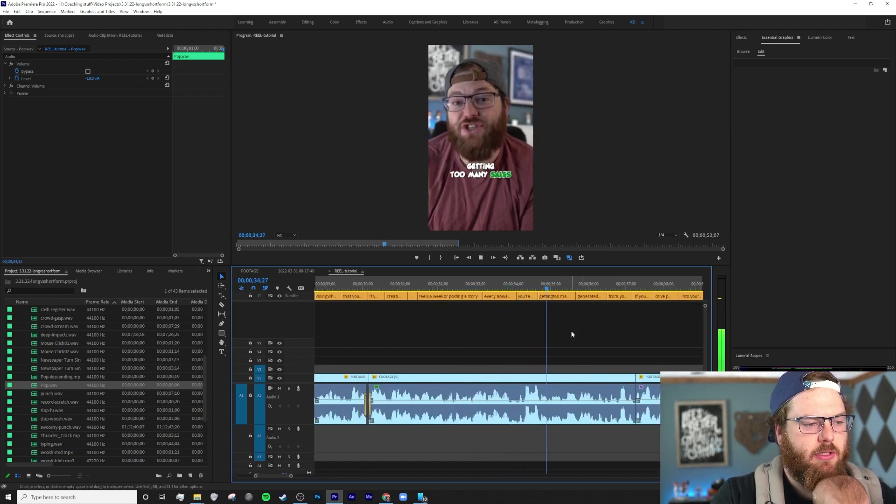
left_click(570, 291)
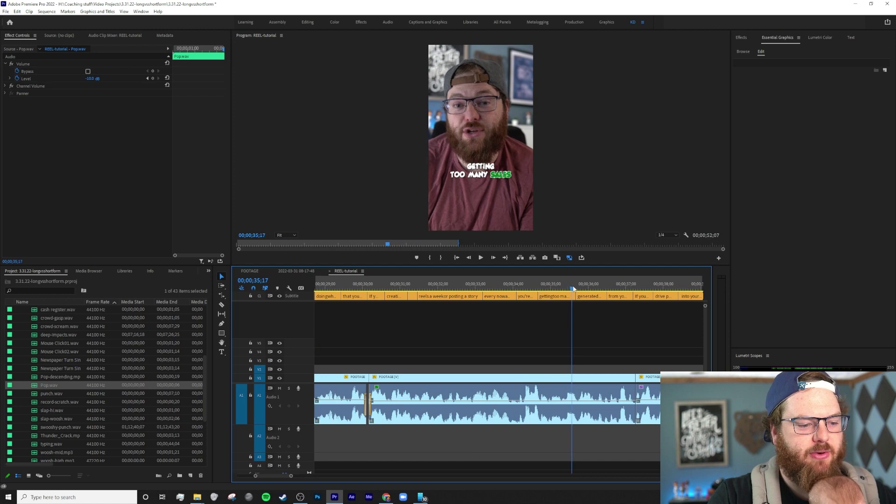
left_click_drag(570, 290, 566, 290)
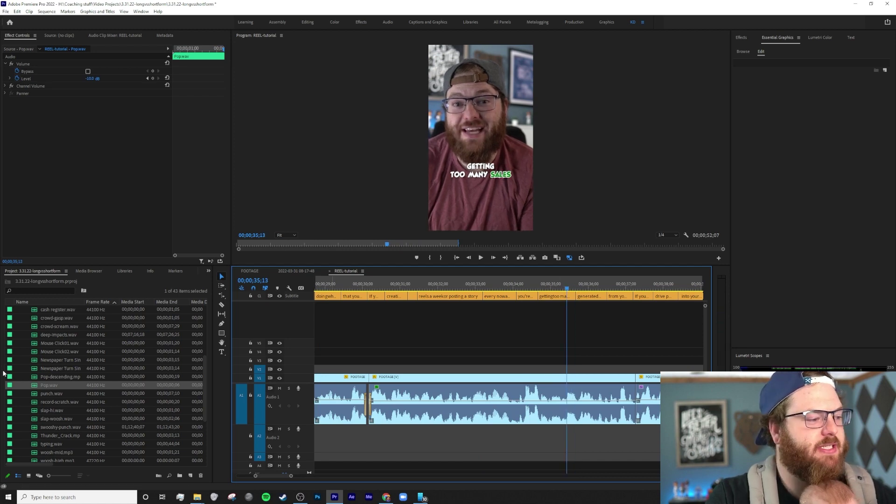
Place cash register.wav on the second audio track at the word SALES, aligned to start slightly before the playhead
scroll(59, 368, "up", 2)
left_click_drag(51, 325, 572, 445)
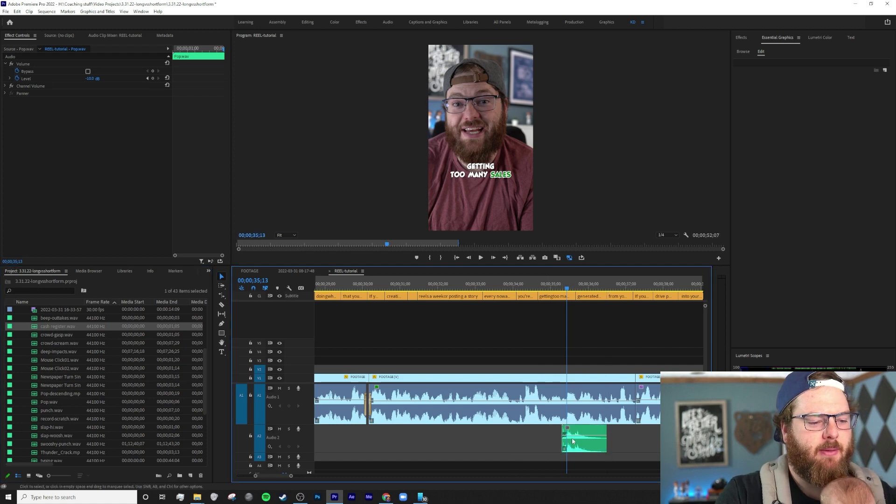
key("equal")
key("equal")
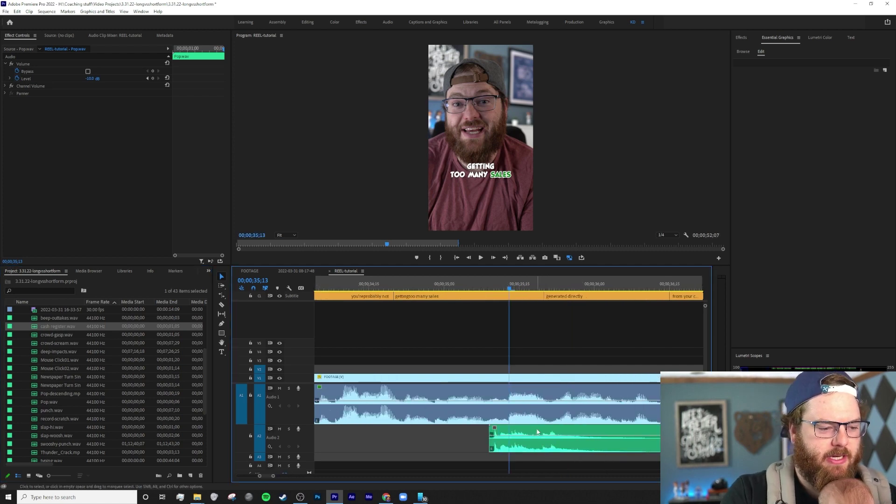
left_click_drag(537, 432, 553, 431)
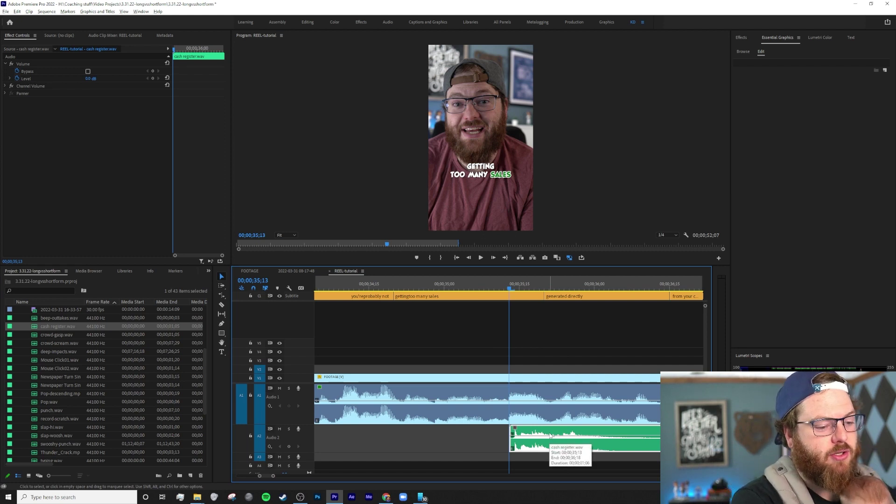
key("alt+Left")
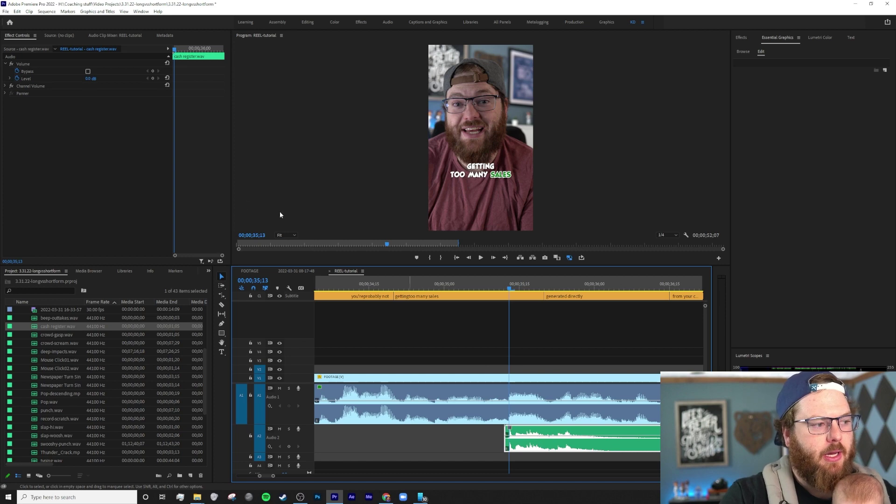
Set the volume level of the cash register.wav clip to -10 dB
left_click(91, 78)
type("-")
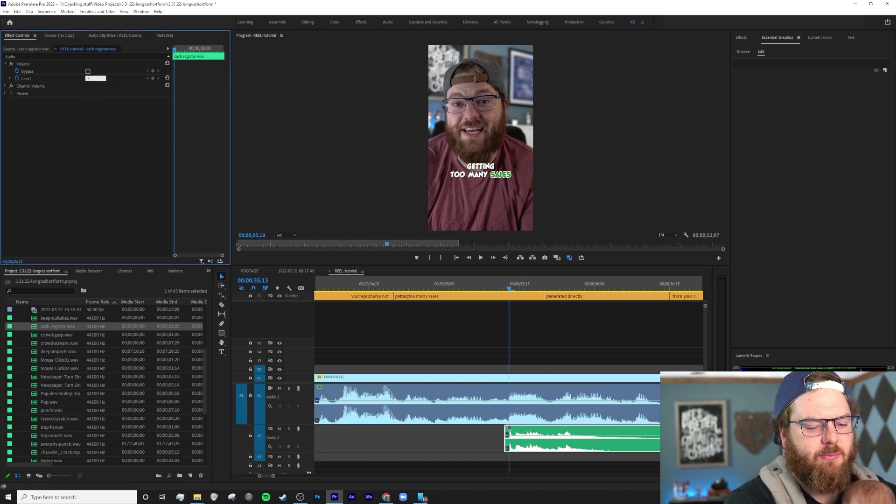
type("10")
key("Return")
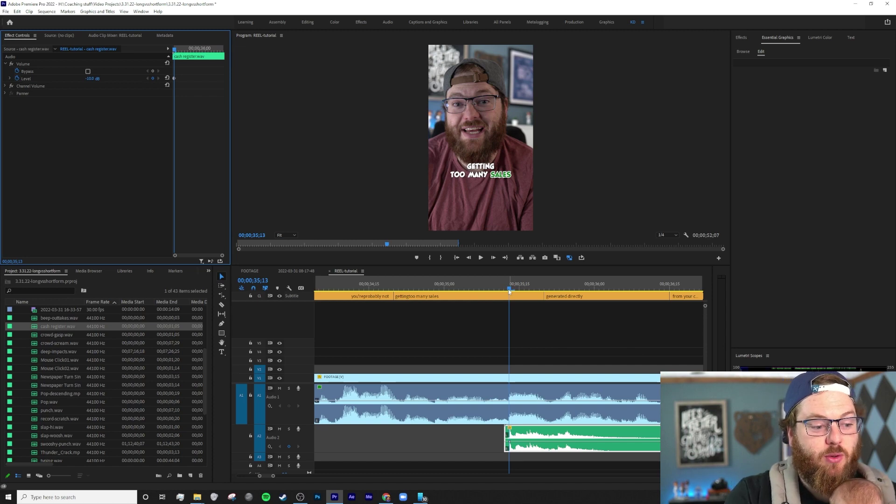
Play the passage around the word SALES to check the cash register sound's timing and loudness
key("minus")
left_click_drag(499, 288, 472, 301)
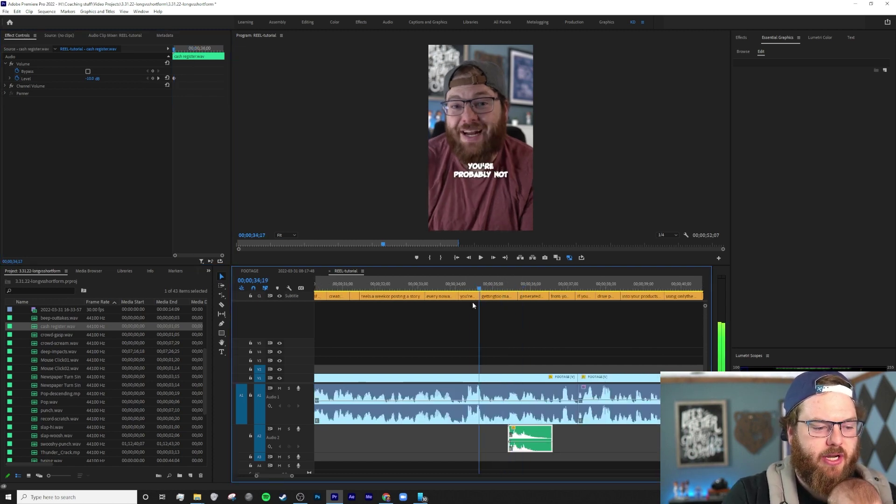
key("space")
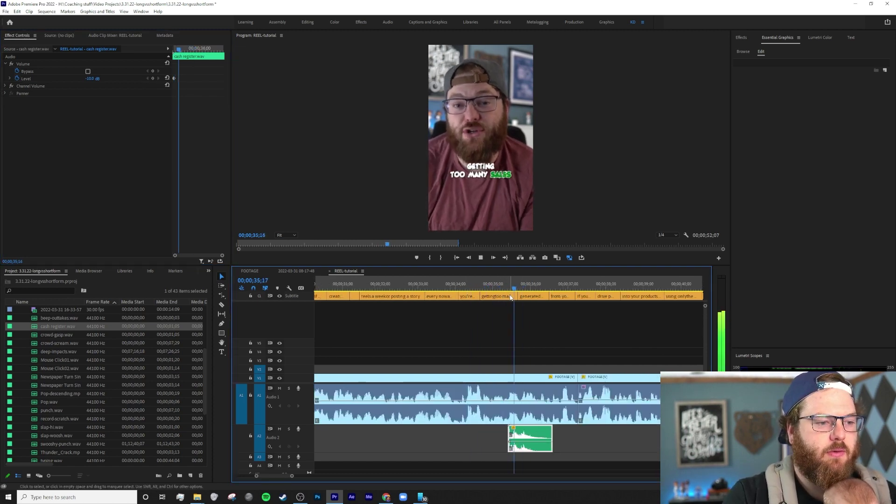
key("space")
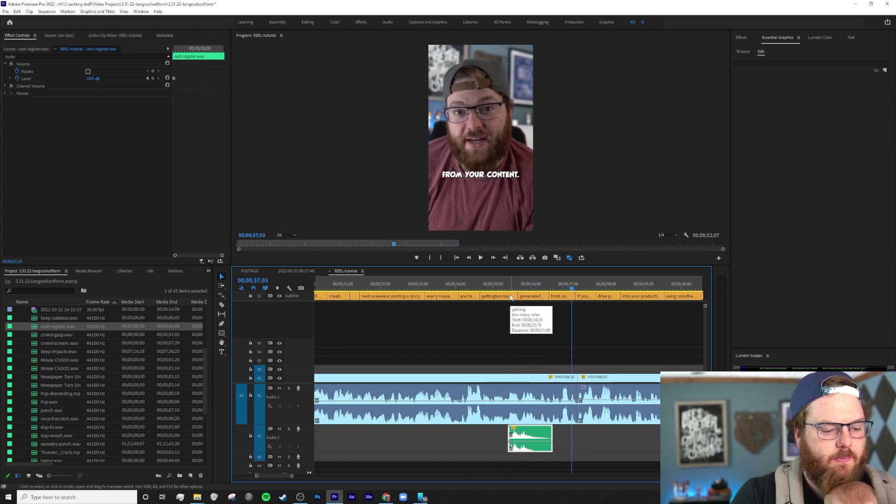
Return to the "It really depends." caption, listen to it, and place the playhead at 00;00;03;25
key("minus")
key("minus")
key("minus")
key("minus")
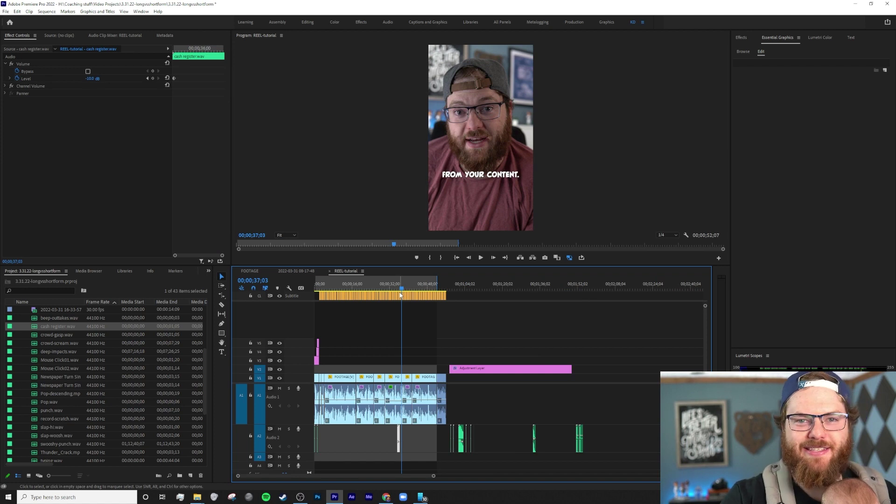
left_click(365, 304)
left_click_drag(364, 287, 338, 301)
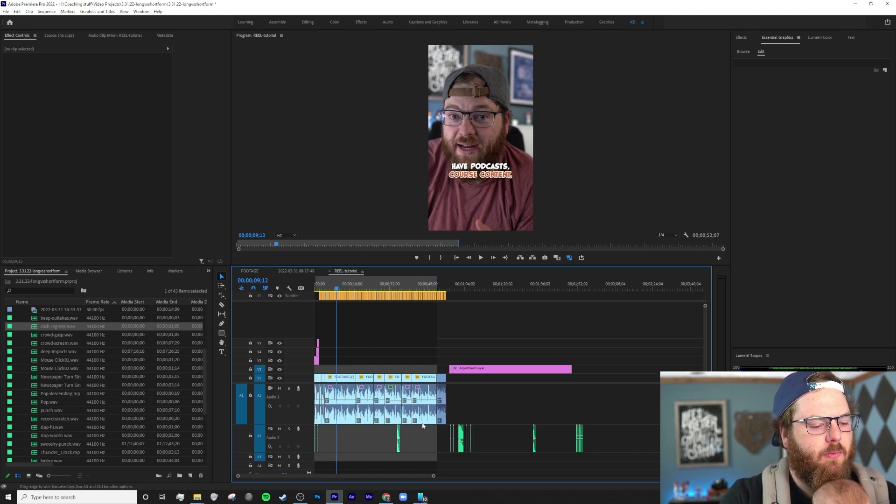
scroll(422, 426, "up", 5)
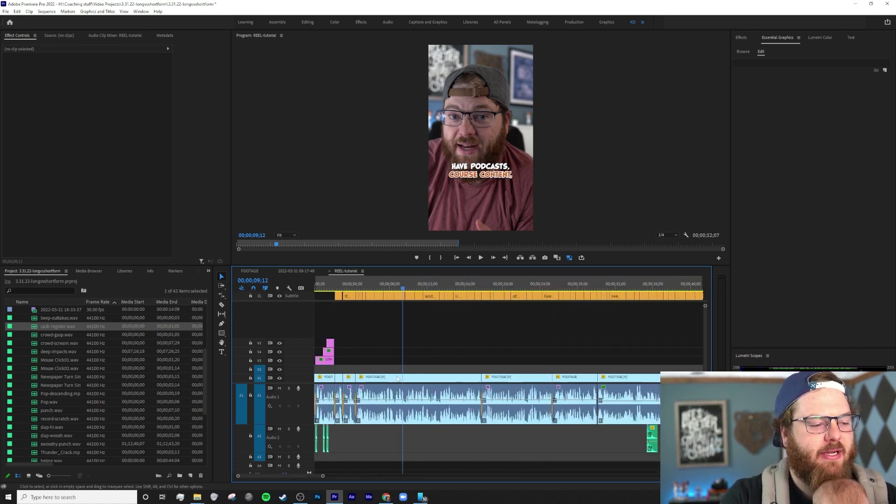
left_click(345, 285)
scroll(450, 319, "up", 3)
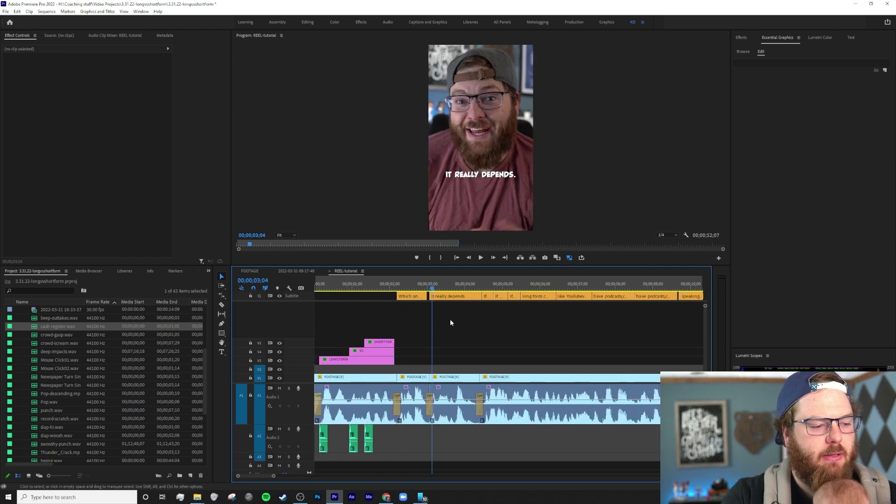
left_click(427, 291)
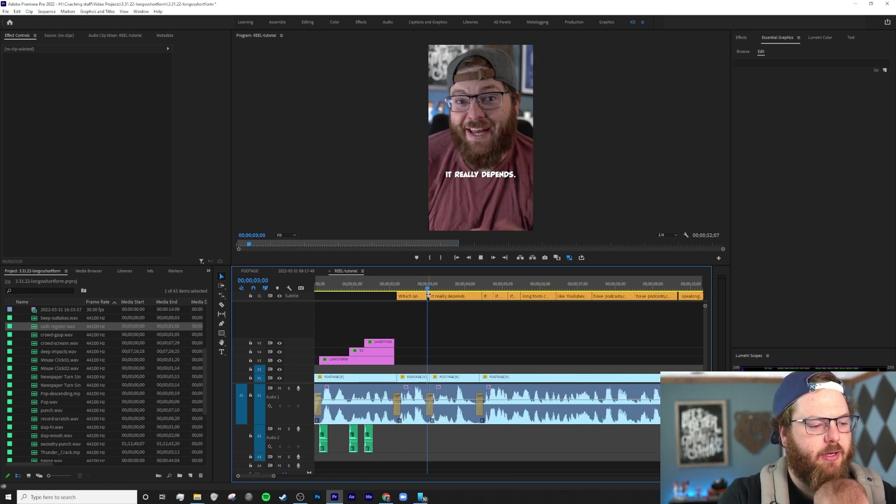
key("space")
left_click(464, 288)
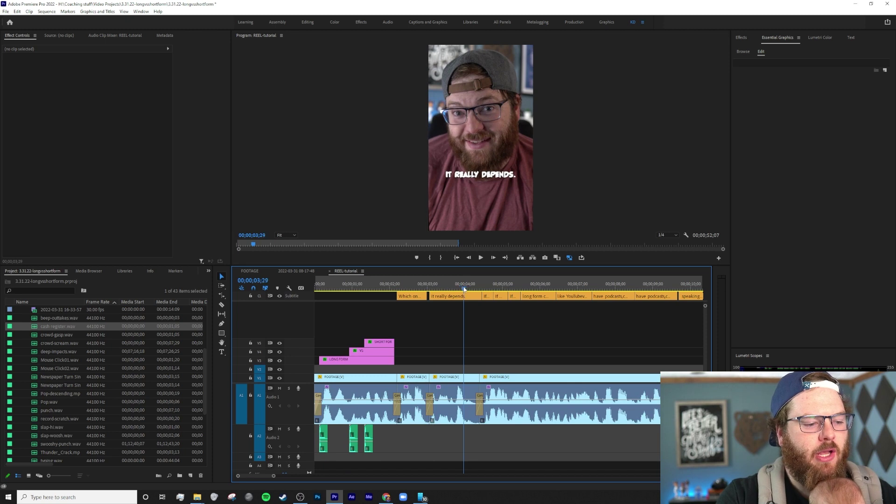
left_click_drag(464, 289, 460, 289)
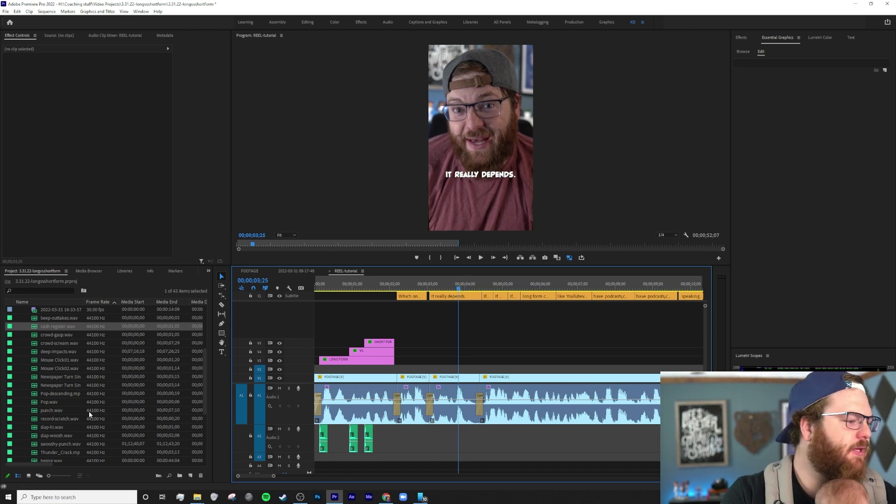
Place swooshy-punch.wav on the second audio track under the "It really depends." caption, undoing the accidental clip change
left_click(63, 444)
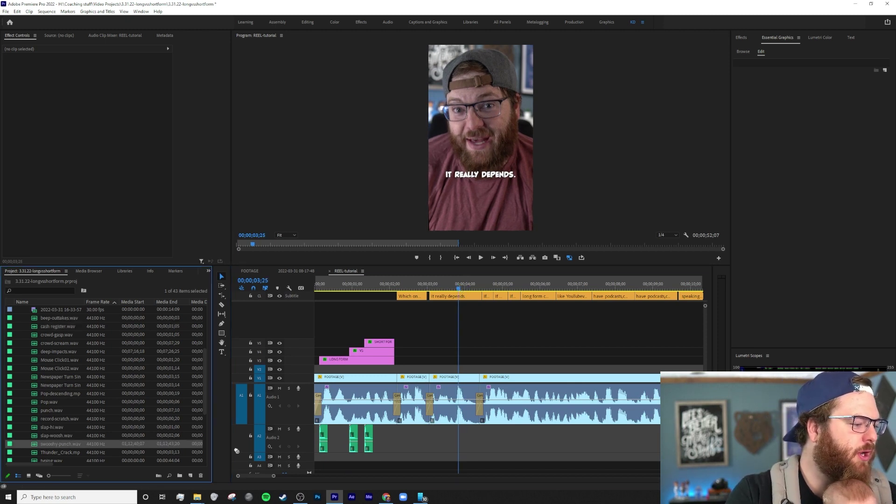
left_click_drag(237, 451, 467, 442)
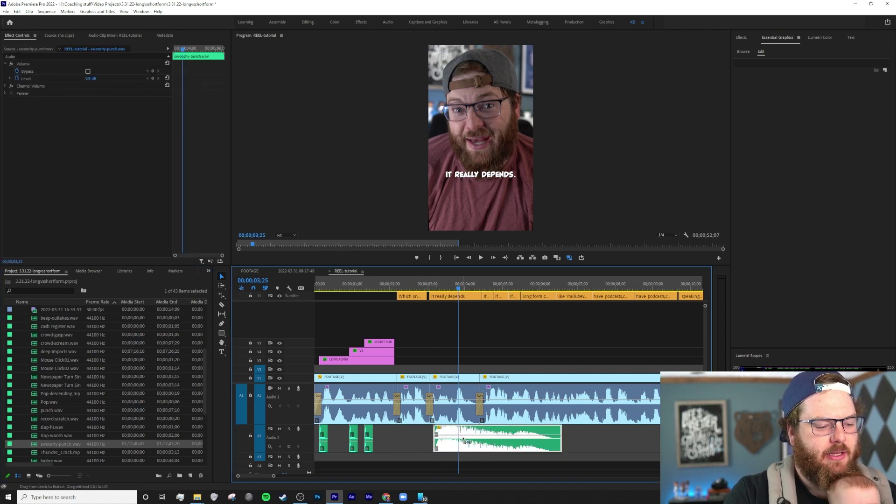
key("ctrl+z")
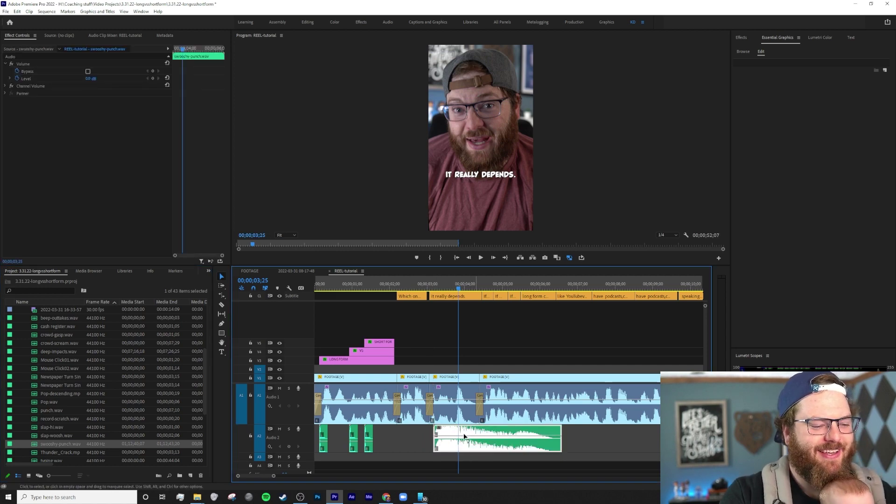
left_click_drag(475, 433, 478, 433)
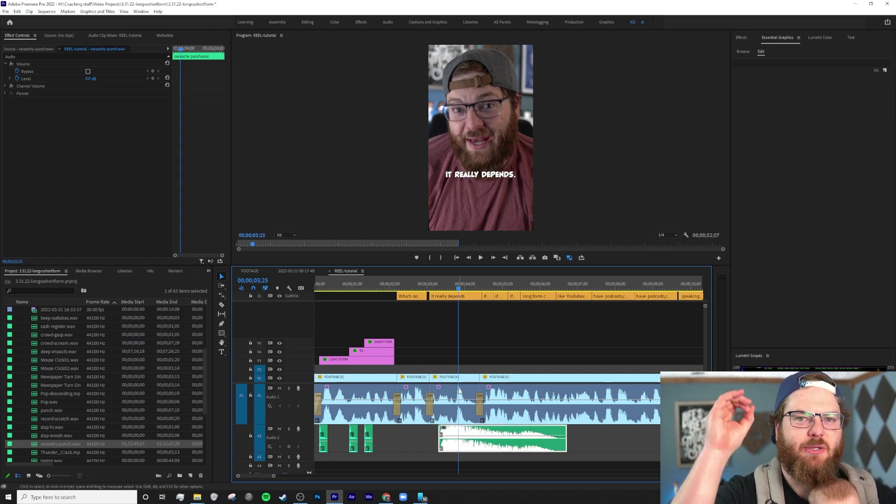
Play the "It really depends." line and shift the swooshy-punch.wav clip slightly later on its track
left_click(404, 288)
key("space")
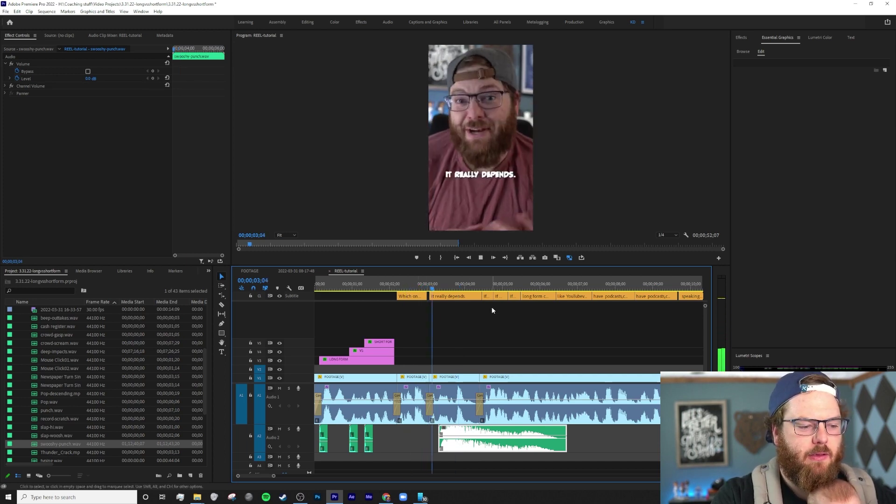
key("space")
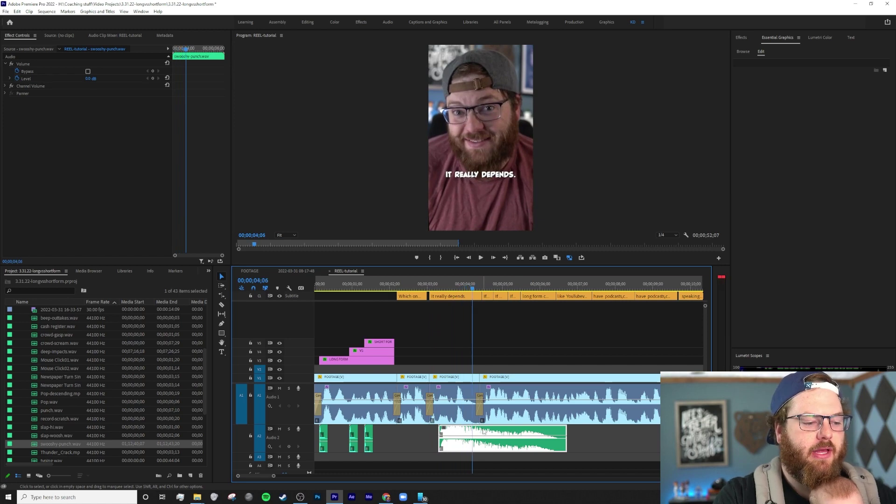
left_click_drag(483, 431, 494, 434)
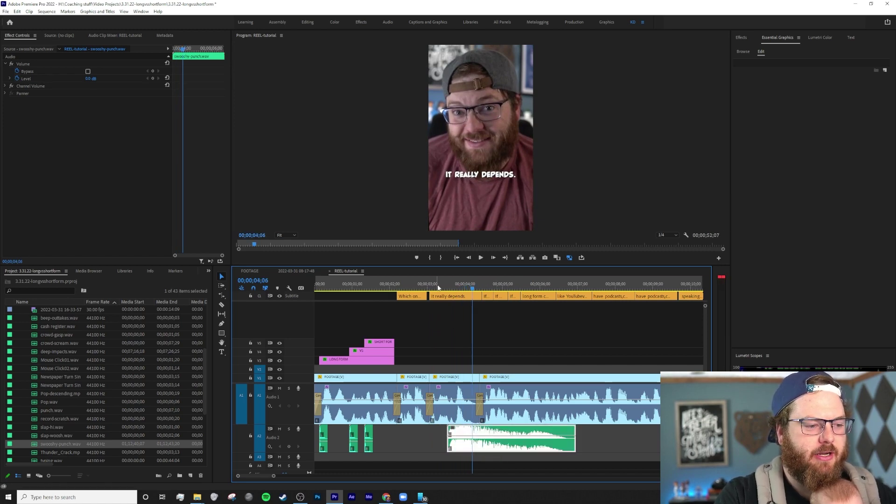
Set the swooshy-punch.wav clip's volume level to -10 dB and play the line to judge the loudness
left_click(90, 79)
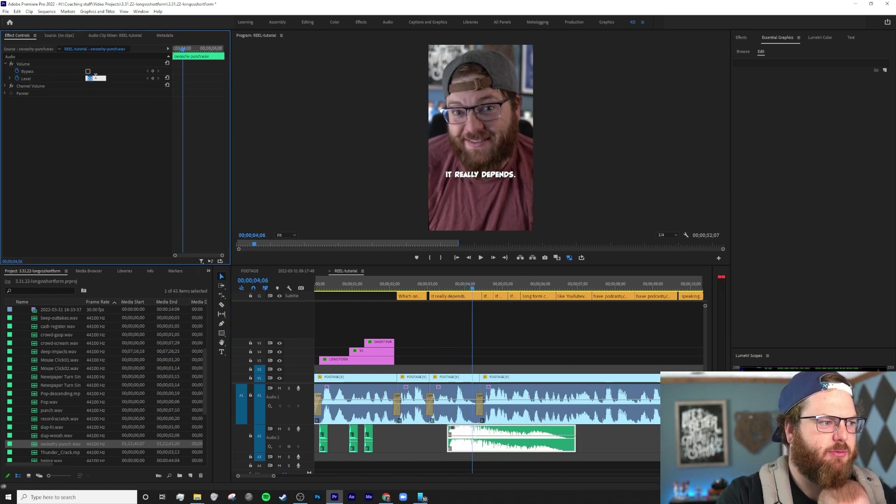
type("-10")
key("Return")
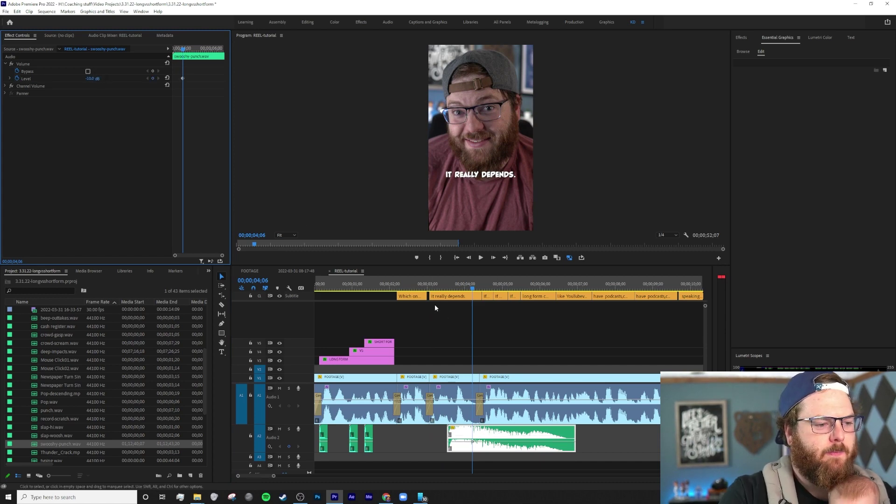
left_click(438, 290)
key("space")
key("space")
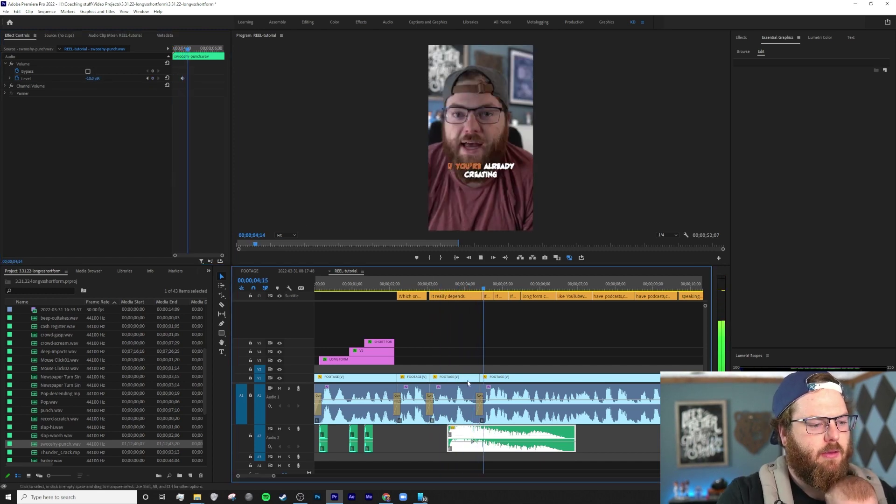
Lower the swooshy-punch.wav clip's volume level to -15 dB and replay the "It really depends." line
left_click(90, 78)
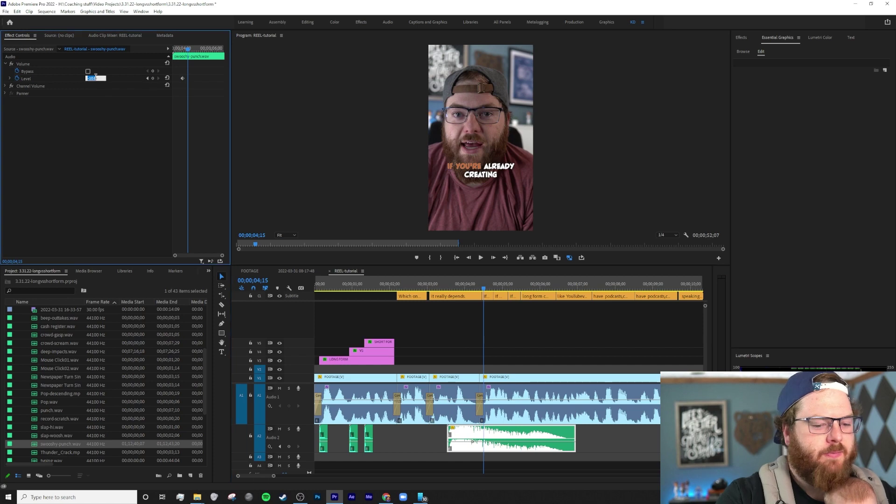
type("-15")
key("Return")
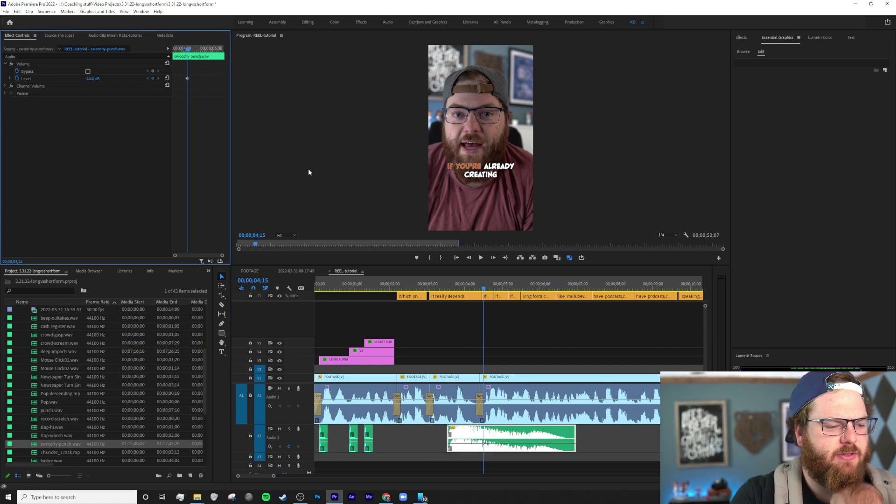
left_click(437, 288)
key("space")
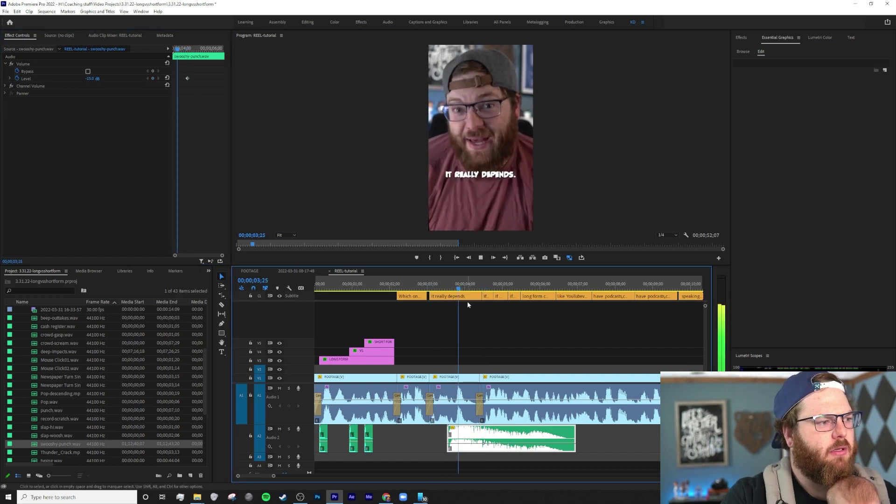
Save the project
key("ctrl+s")
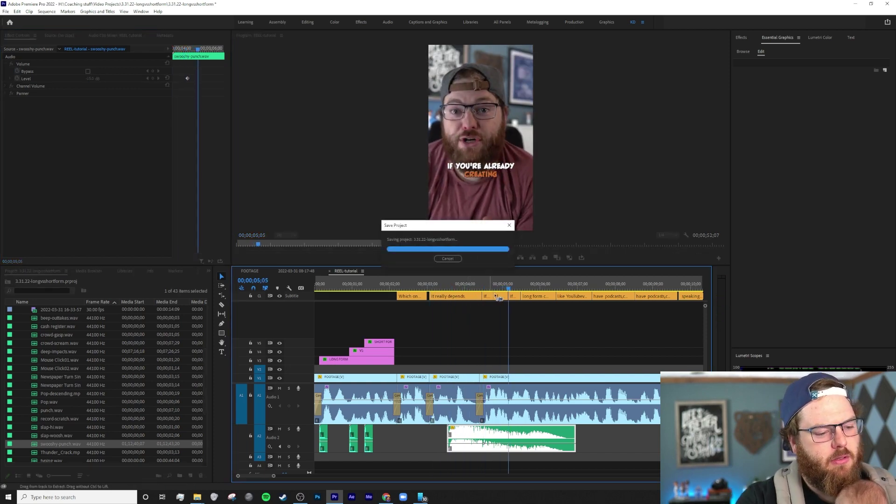
key("minus")
key("minus")
key("minus")
key("minus")
key("minus")
key("minus")
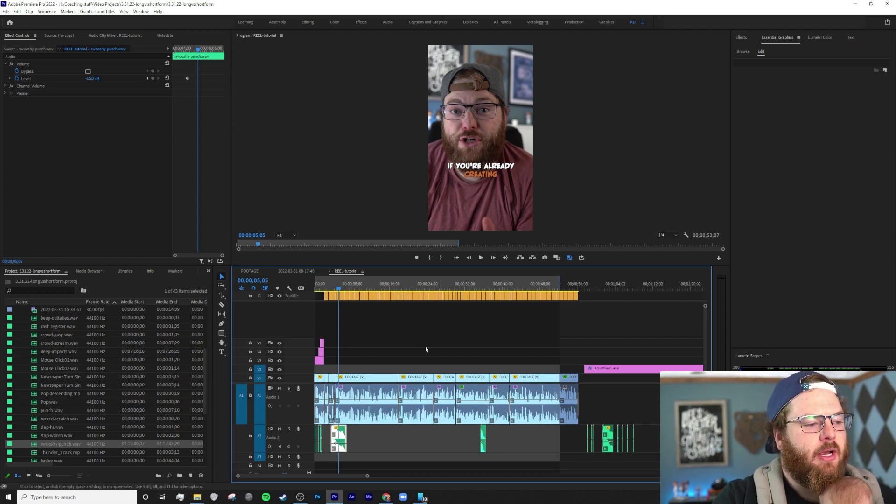
Open the finished REEL sequence to examine its layout and adjustment layer, and return to the REEL-tutorial sequence
scroll(50, 332, "up", 3)
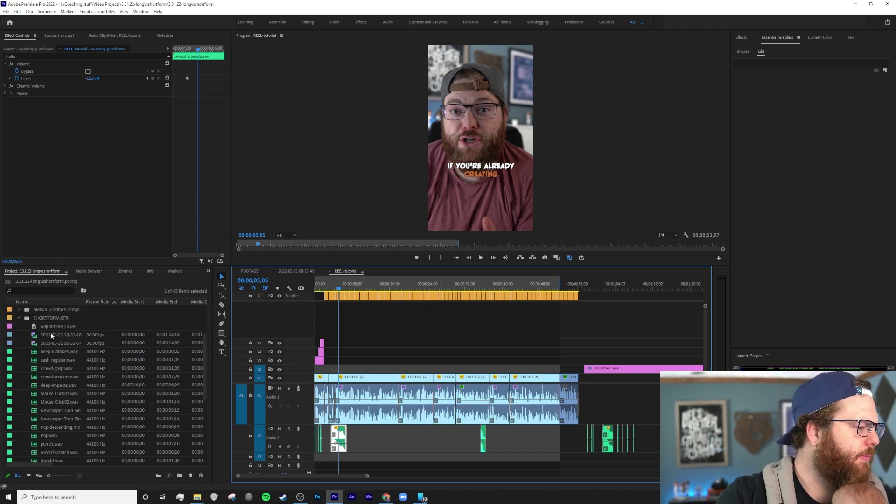
left_click(41, 327)
double_click(35, 326)
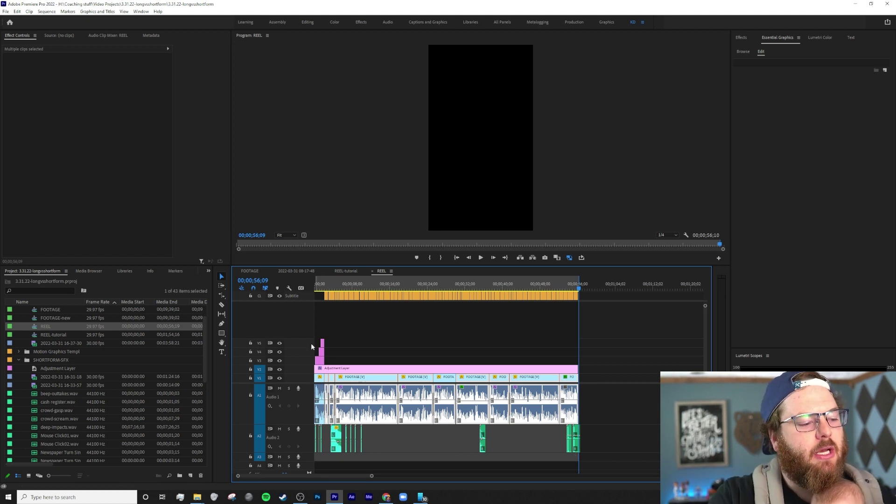
left_click(344, 272)
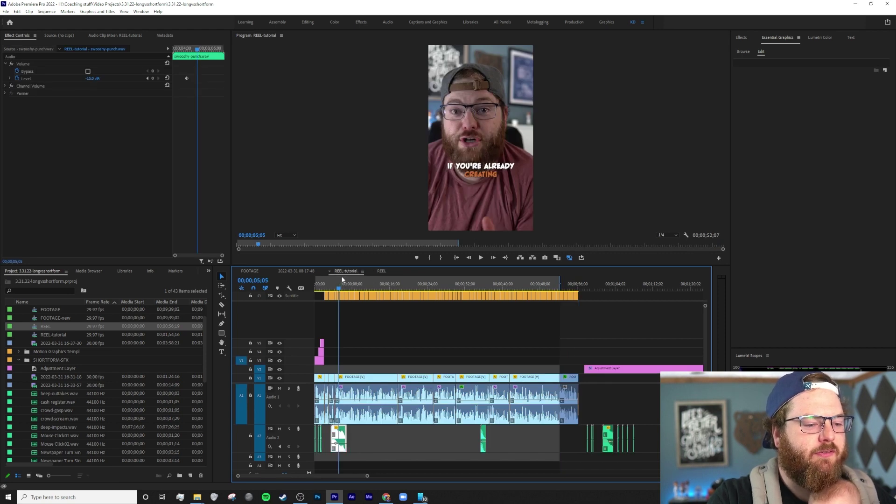
Collapse all the expanded bins in the project so only the top-level items are listed
left_click(19, 361)
left_click(18, 310)
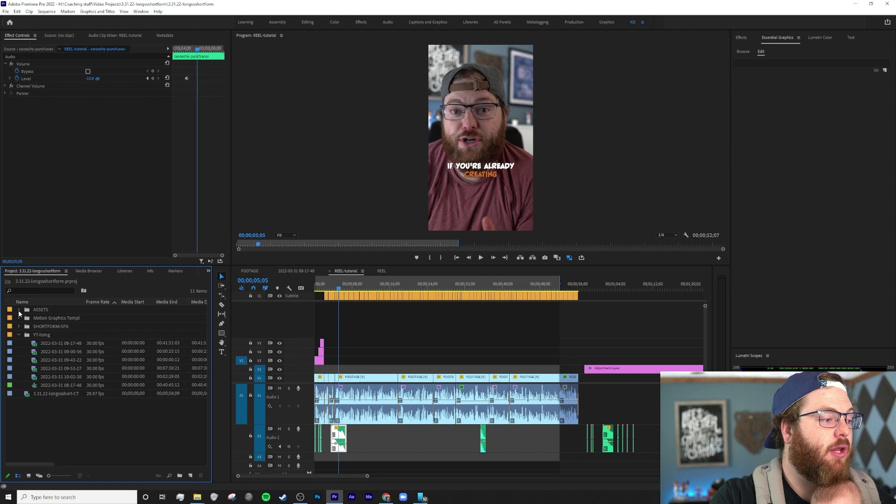
left_click(19, 334)
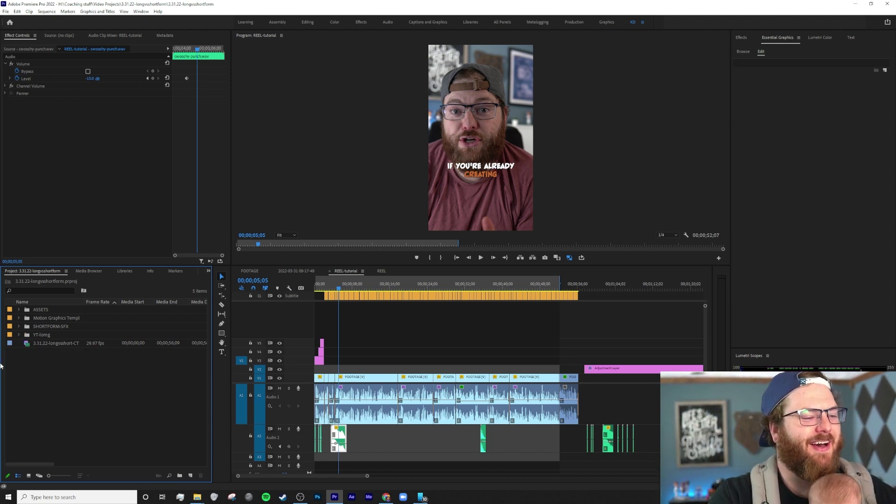
Delete the old adjustment layer clip beyond the end of the footage and create a new 1080 × 1920 adjustment layer at 29.97 fps
left_click(609, 369)
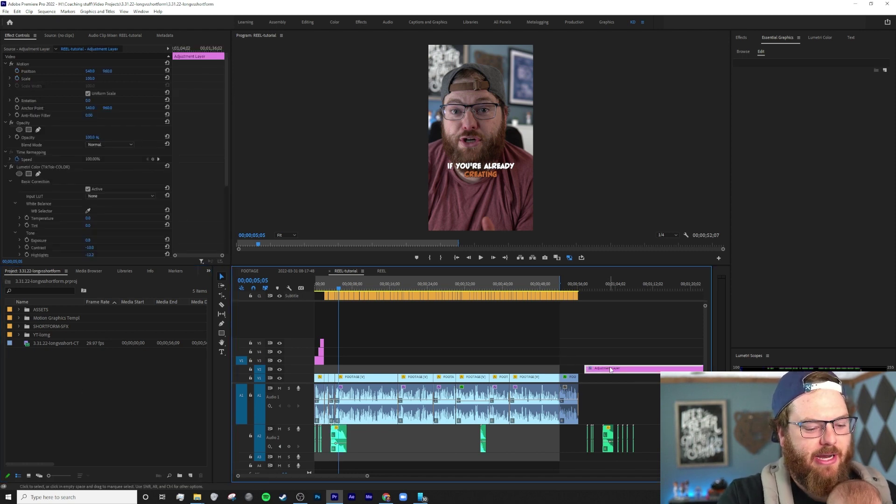
left_click(122, 398)
right_click(88, 373)
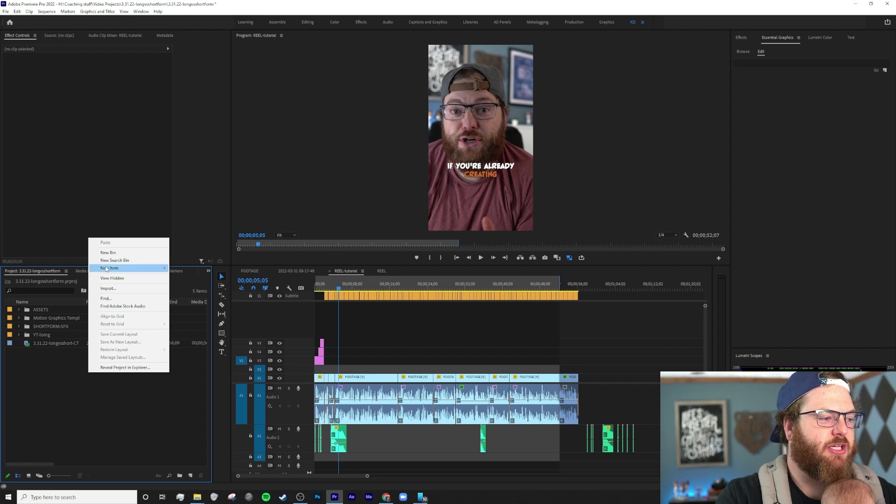
mouse_move(140, 267)
left_click(212, 290)
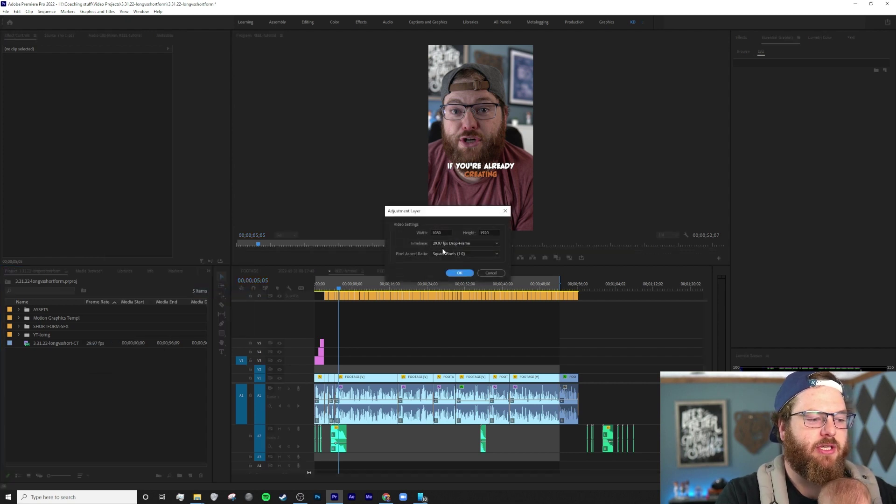
left_click(460, 273)
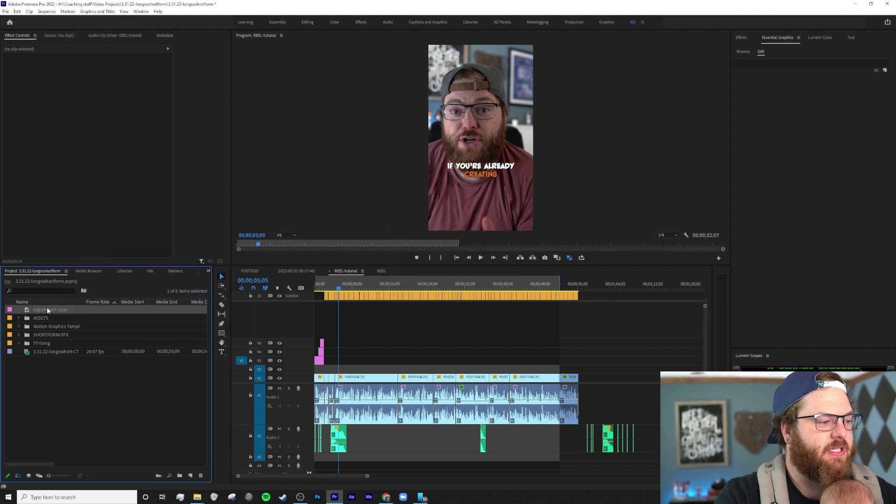
Place the new adjustment layer on the second video track across the whole footage and move the playhead to 00;00;25;21
left_click_drag(47, 311, 578, 373)
left_click(435, 287)
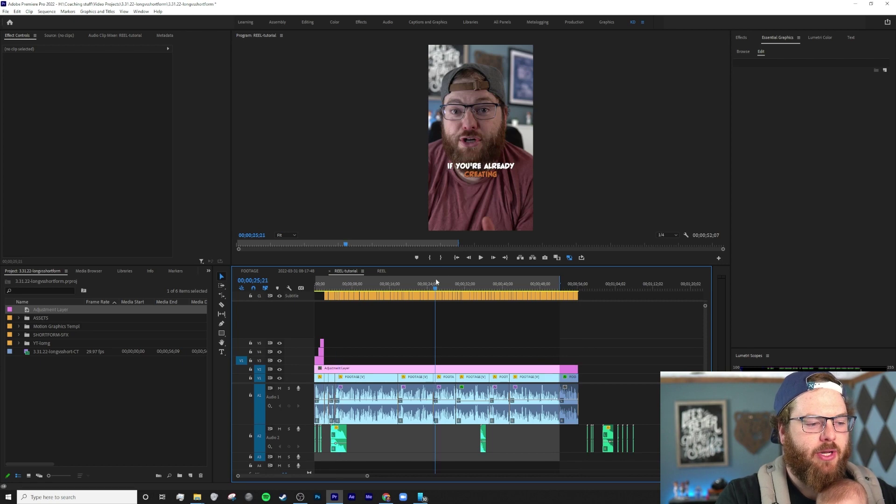
Search the effects for "lumetri color" and apply the Lumetri Color effect to the adjustment layer
left_click(742, 38)
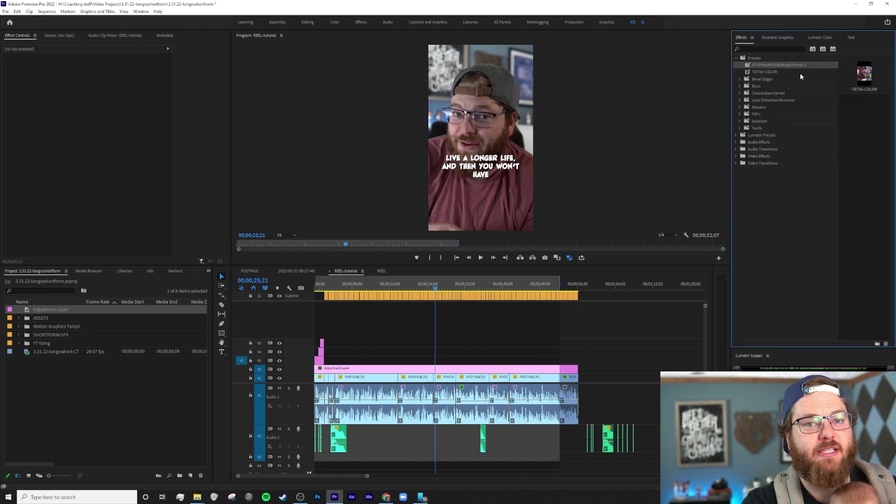
left_click(772, 49)
left_click(754, 72)
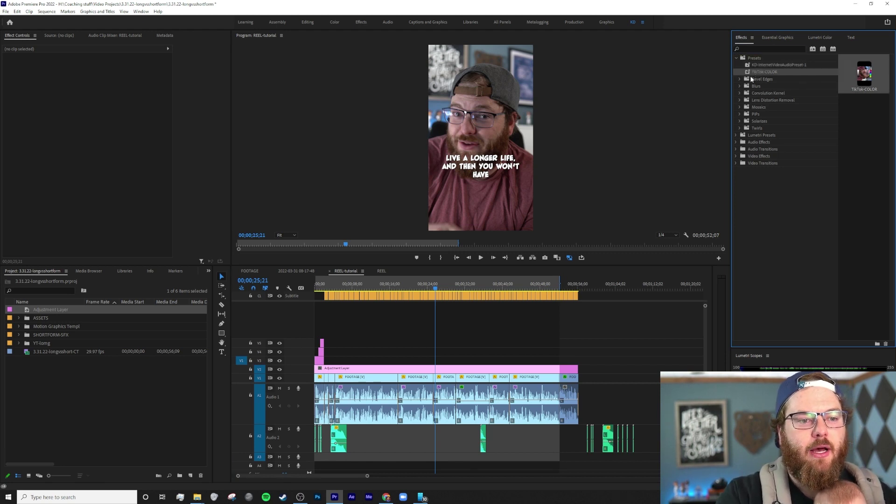
left_click(746, 50)
type("l")
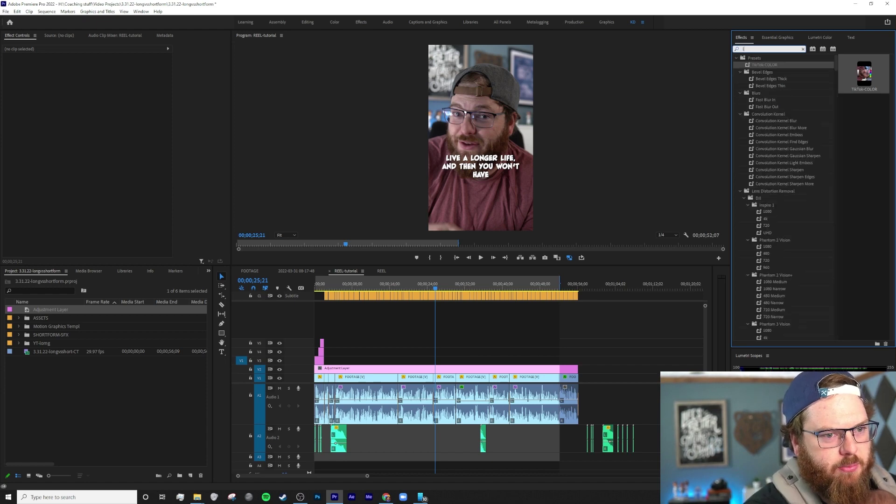
type("umetri co")
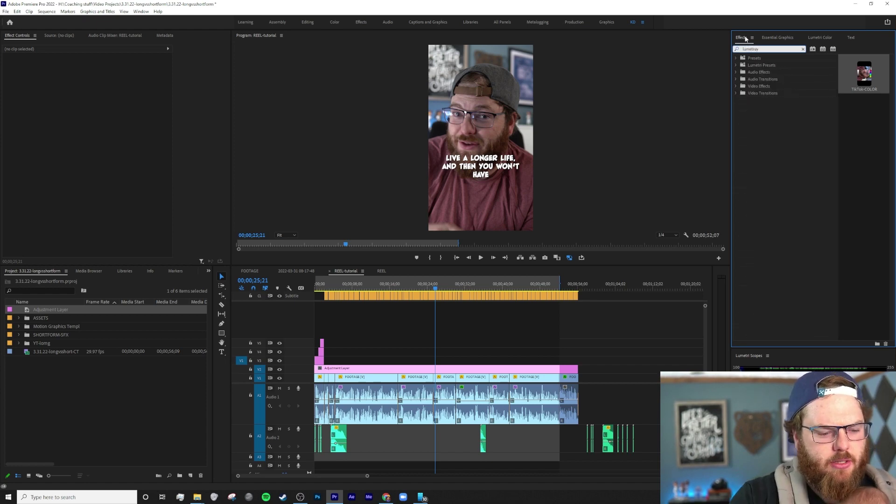
key("BackSpace")
key("BackSpace")
key("BackSpace")
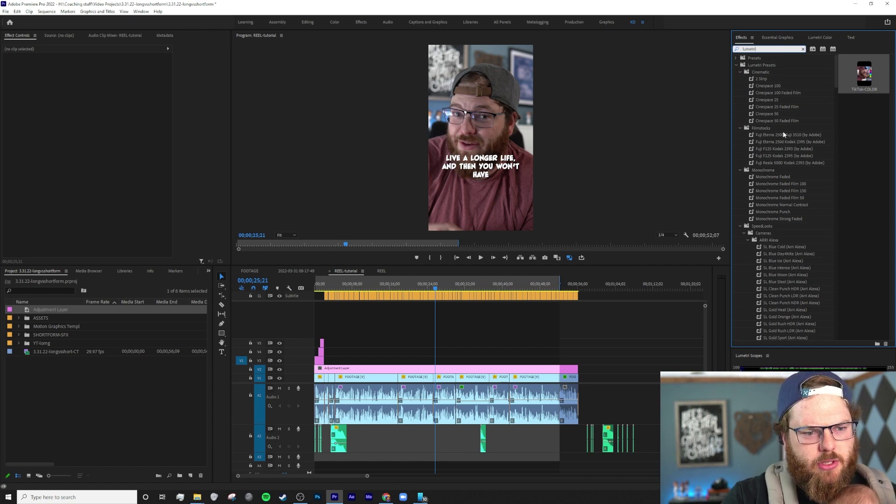
type("color")
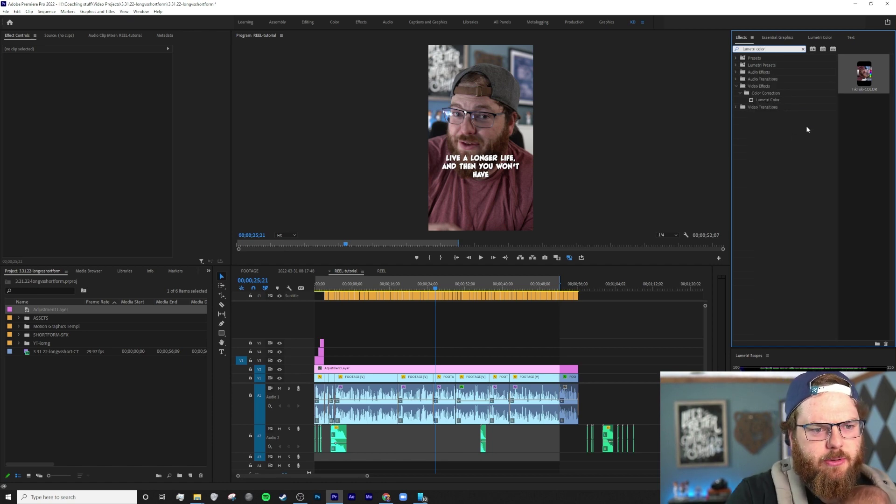
left_click_drag(766, 100, 425, 371)
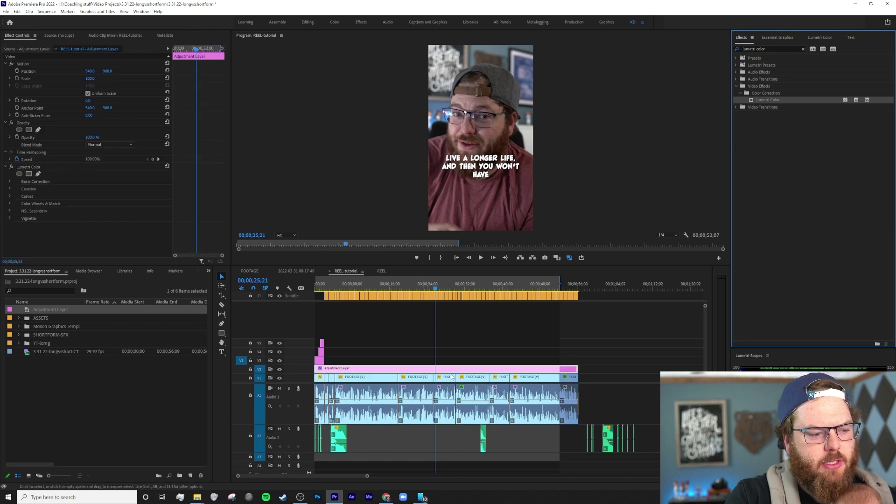
Try a cooler, brighter grade on the adjustment layer with temperature about -44, exposure 1.5, highlights about 30 and whites about 40
left_click(784, 36)
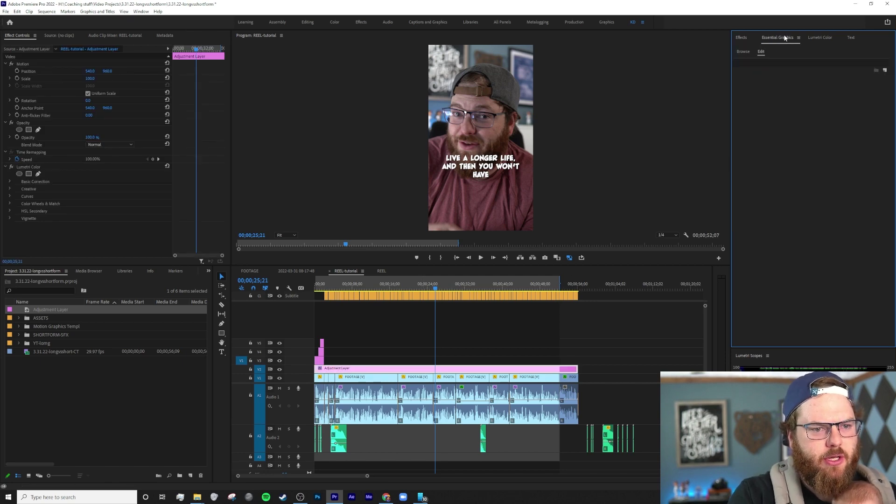
left_click(510, 366)
left_click(820, 37)
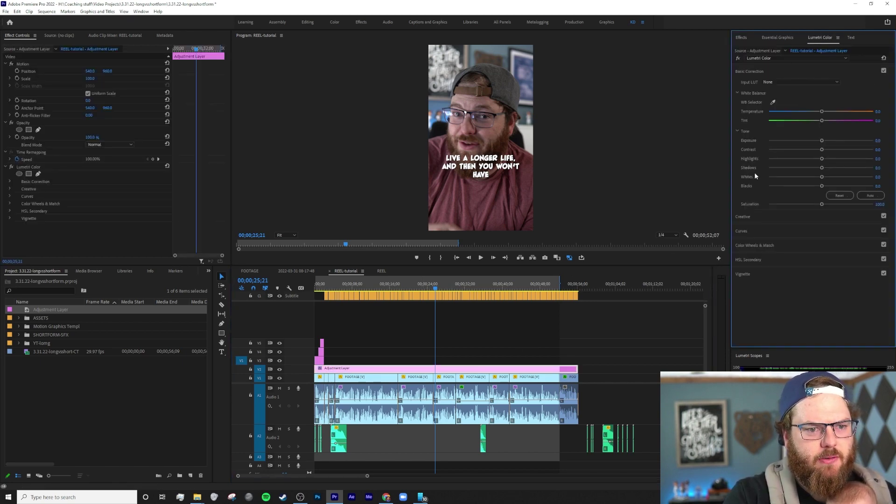
left_click_drag(821, 141, 820, 160)
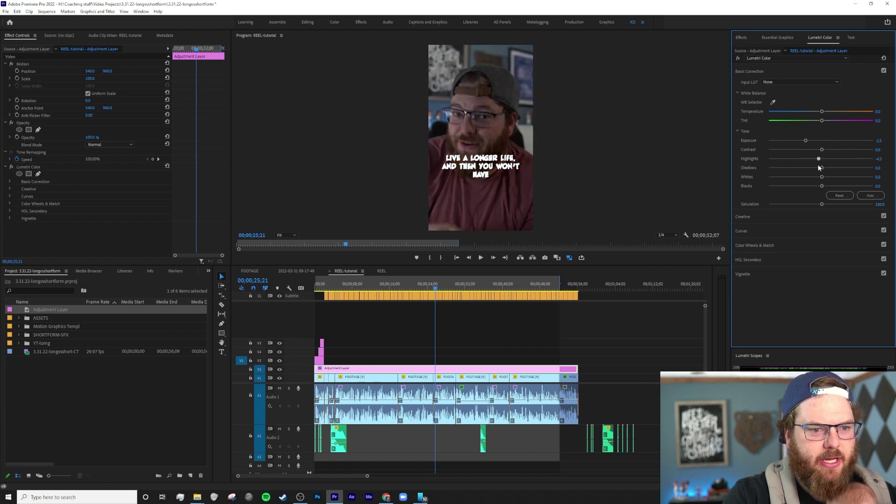
left_click_drag(822, 112, 849, 111)
left_click_drag(820, 158, 836, 140)
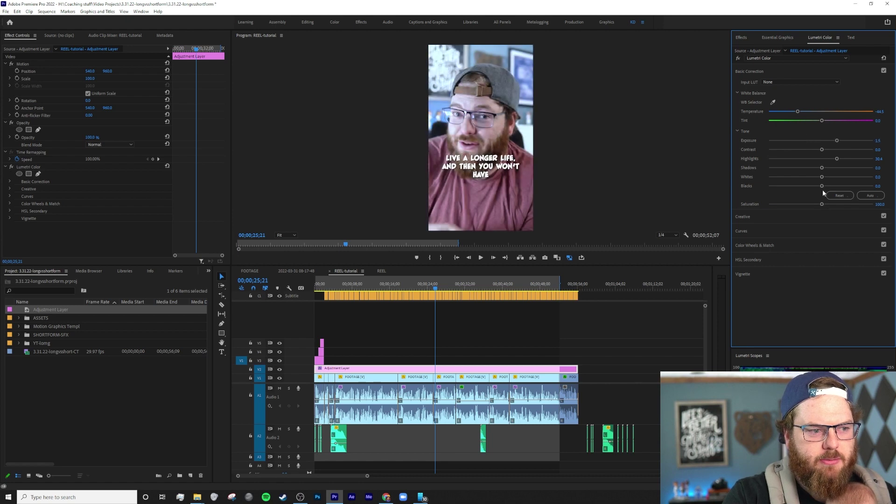
left_click_drag(821, 177, 842, 177)
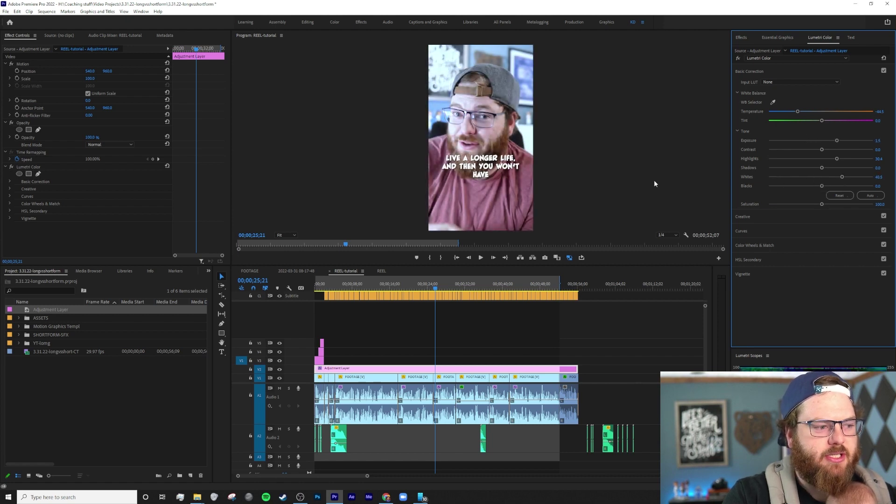
Remove the trial Lumetri Color effect from the adjustment layer
left_click(34, 169)
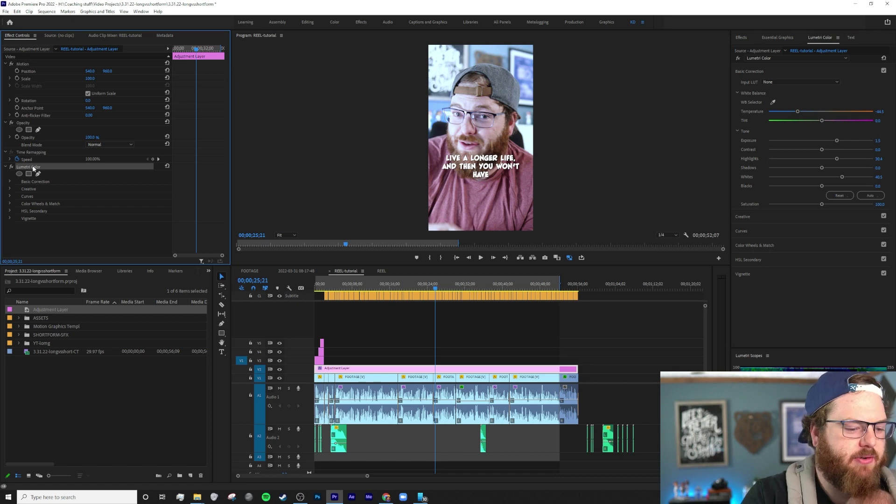
key("Delete")
Clear the effects search and apply the TikTok-COLOR preset to the adjustment layer
left_click(740, 37)
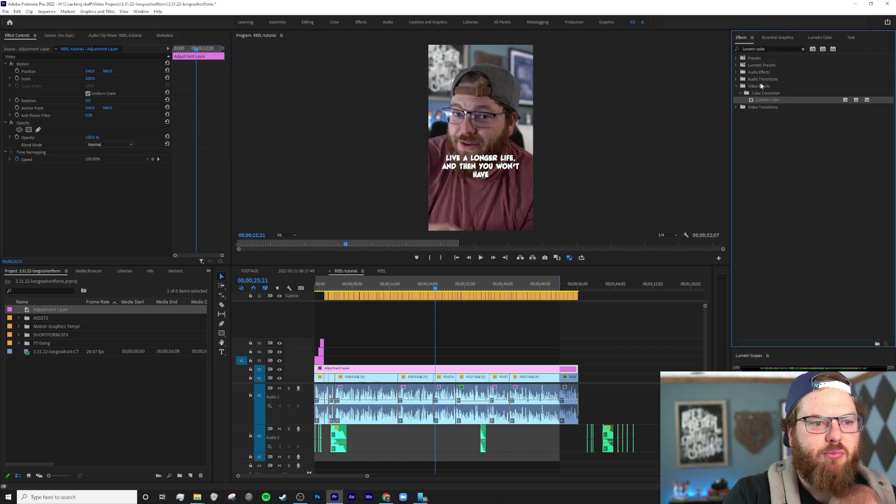
left_click(803, 49)
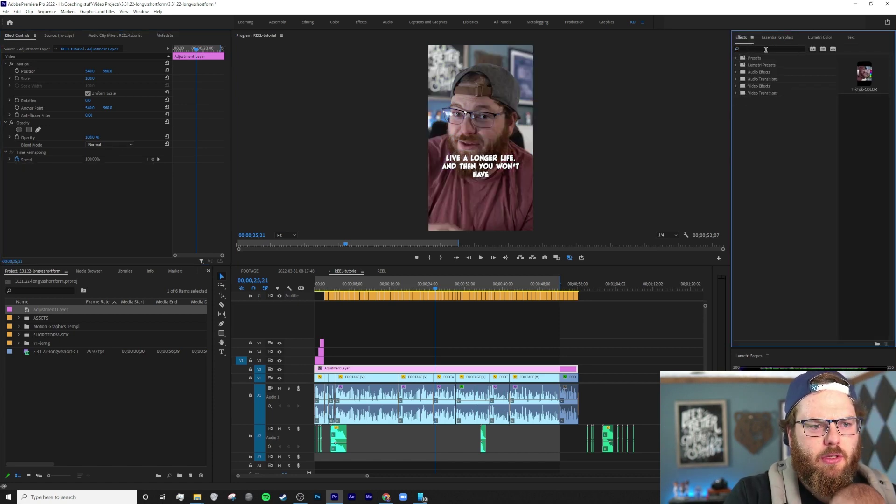
left_click(736, 58)
left_click(758, 71)
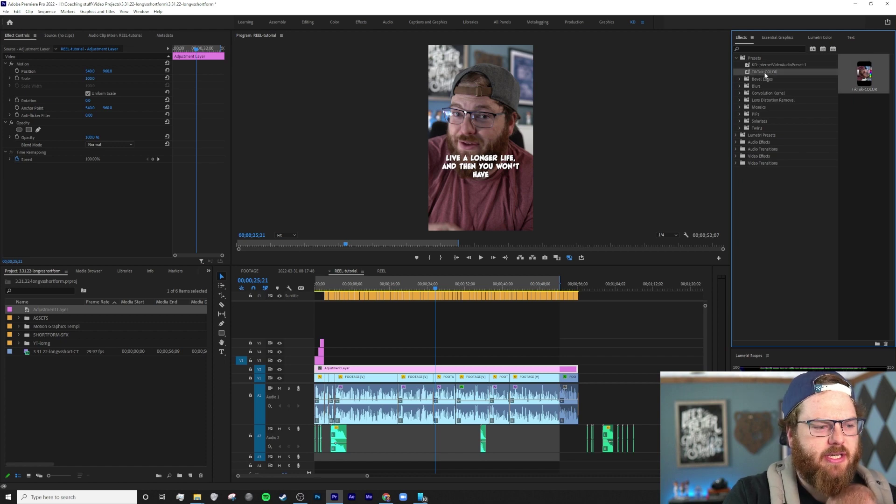
left_click_drag(765, 74, 389, 368)
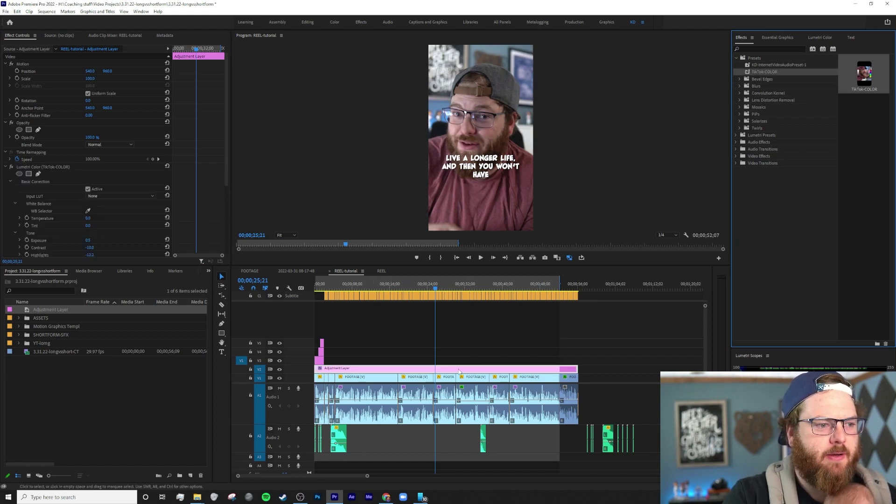
Fine-tune the preset's grade to exposure about 1.3, highlights about -42, shadows about 33 and whites about -12, undoing the overly strong shadows change
left_click(819, 38)
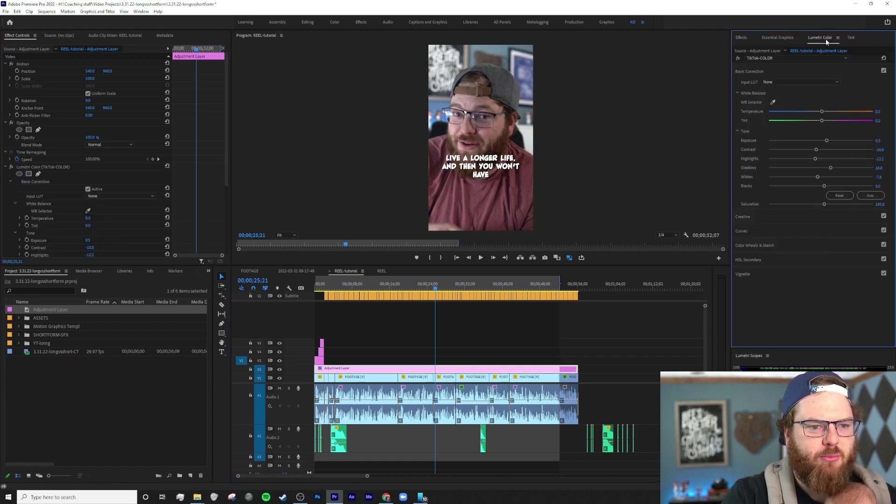
left_click_drag(827, 142, 833, 142)
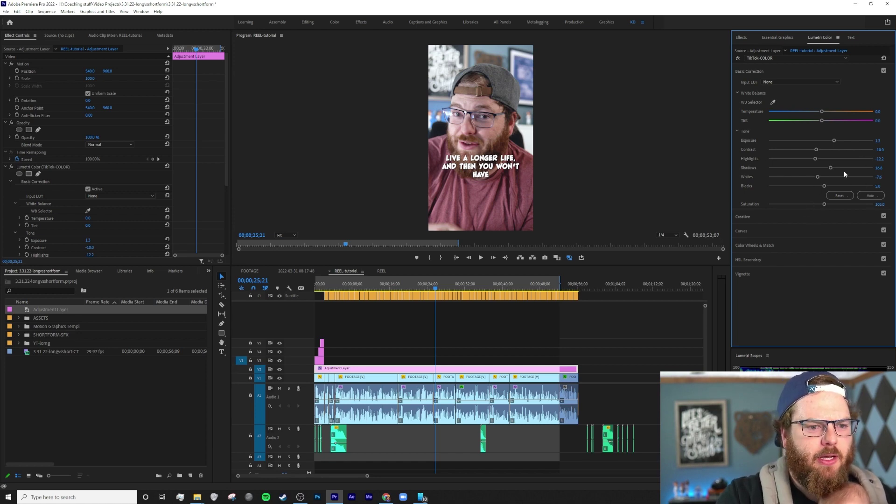
left_click_drag(830, 169, 858, 171)
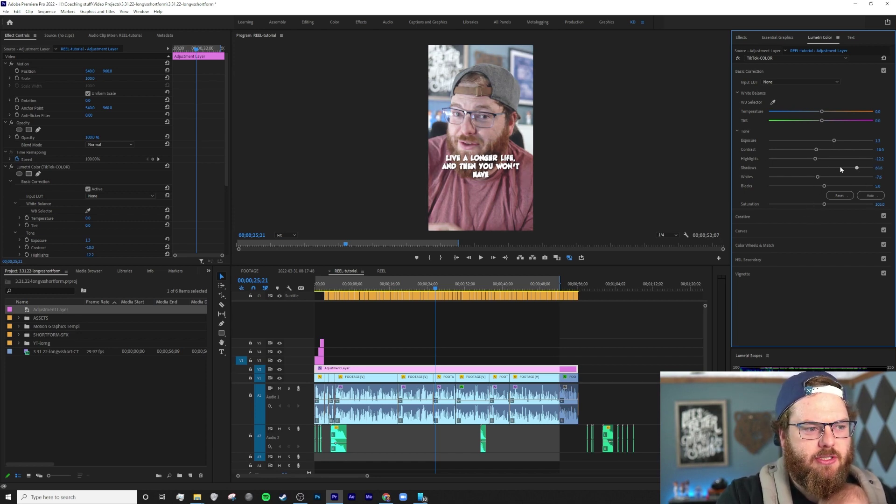
key("ctrl+z")
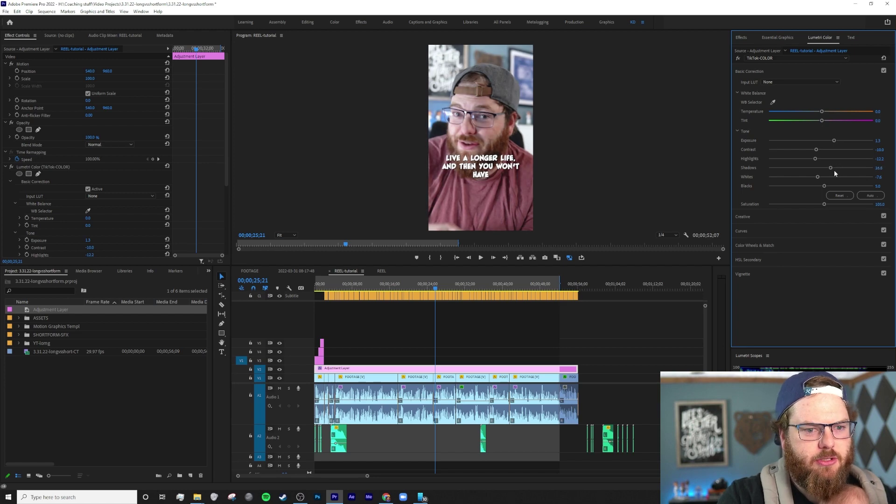
mouse_move(834, 170)
left_mouse_down()
mouse_move(798, 159)
mouse_move(839, 168)
left_mouse_up()
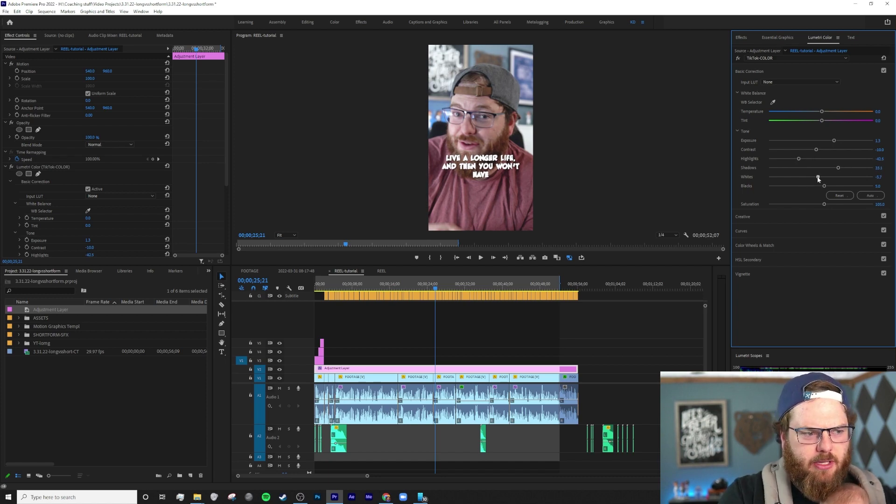
left_click_drag(814, 180, 814, 180)
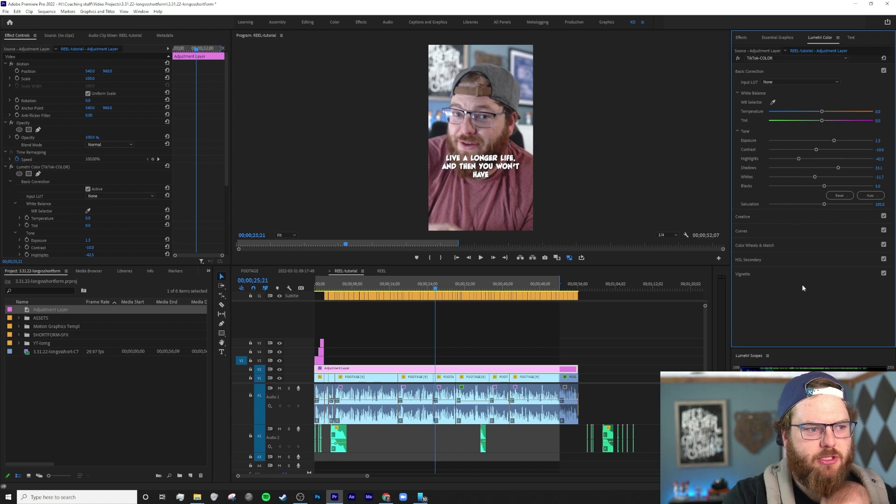
Compare the footage with and without the grade by toggling the adjustment layer's track visibility, and check the picture at other points
left_click(279, 369)
left_click(279, 369)
left_click(279, 369)
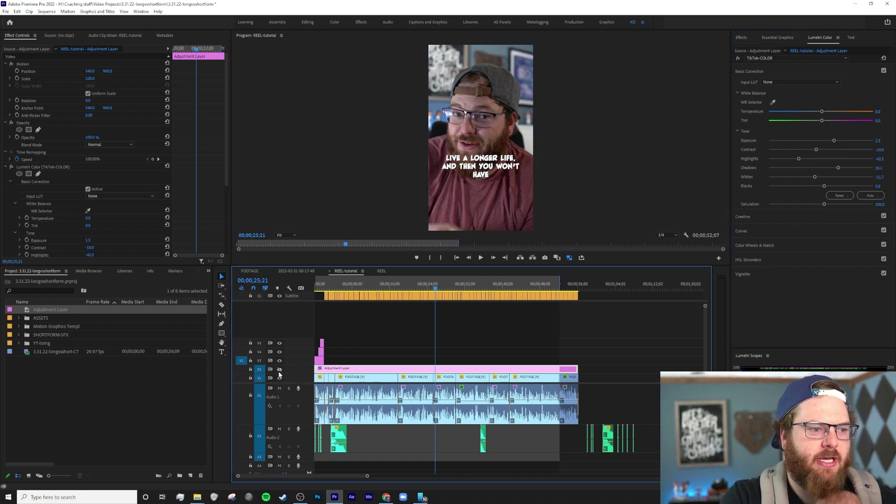
left_click(279, 369)
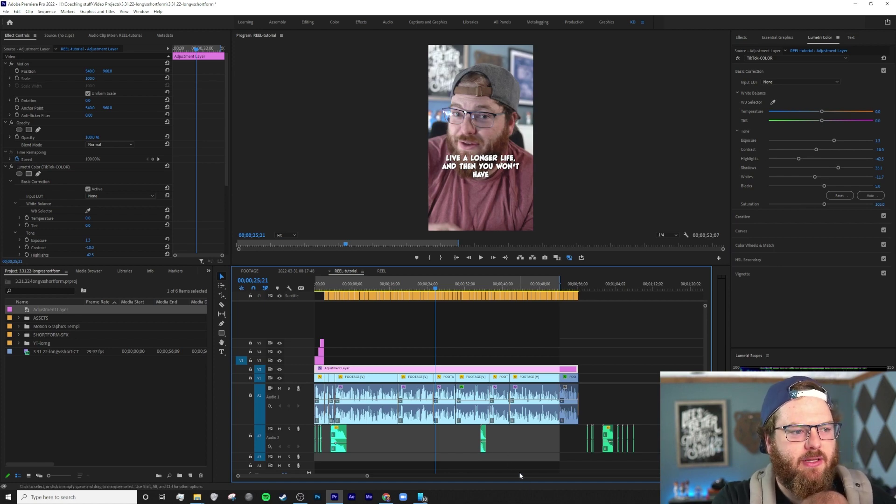
left_click(465, 286)
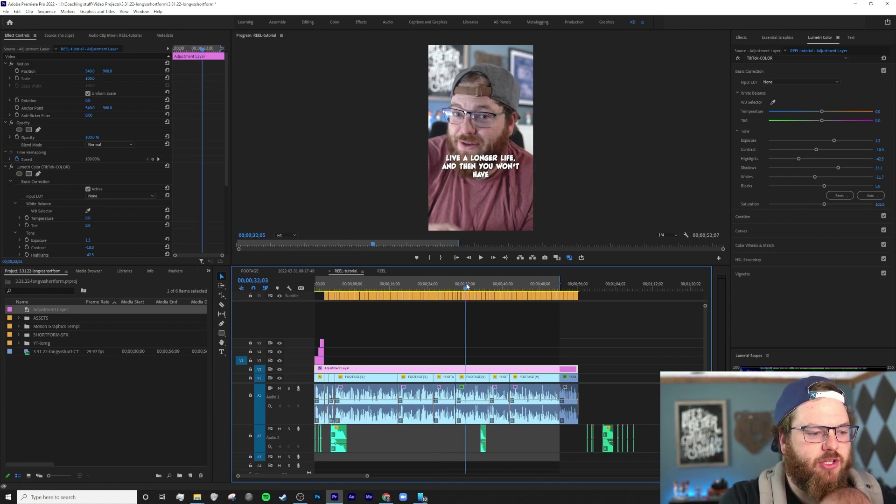
left_click(324, 287)
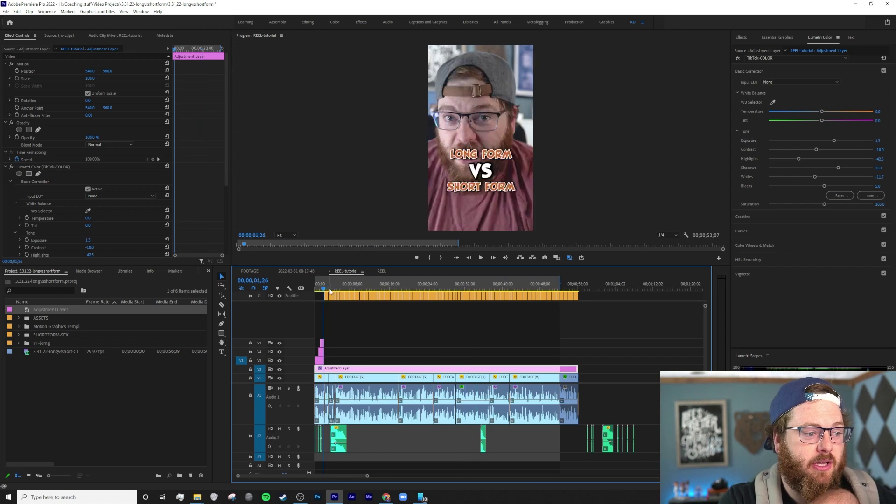
Apply the KD-InternetVideoAudioPreset-1 preset to the first footage clip at the start of the sequence
left_click(315, 287)
left_click(317, 396)
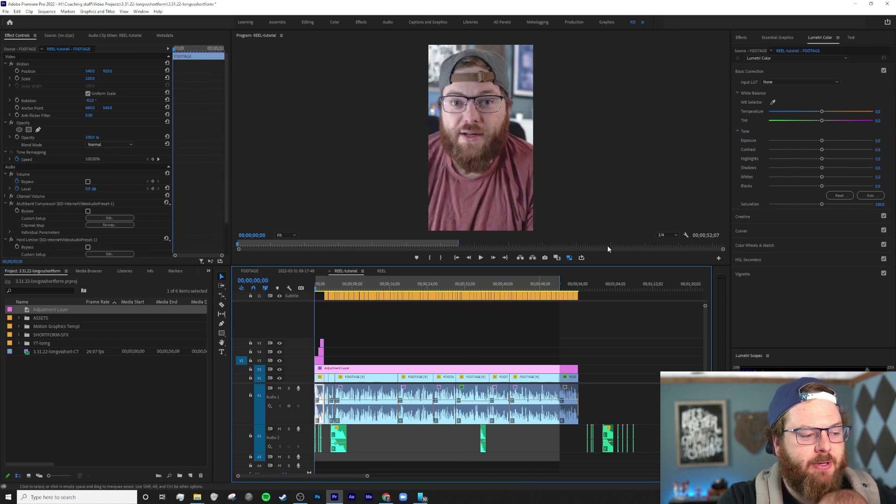
left_click(741, 38)
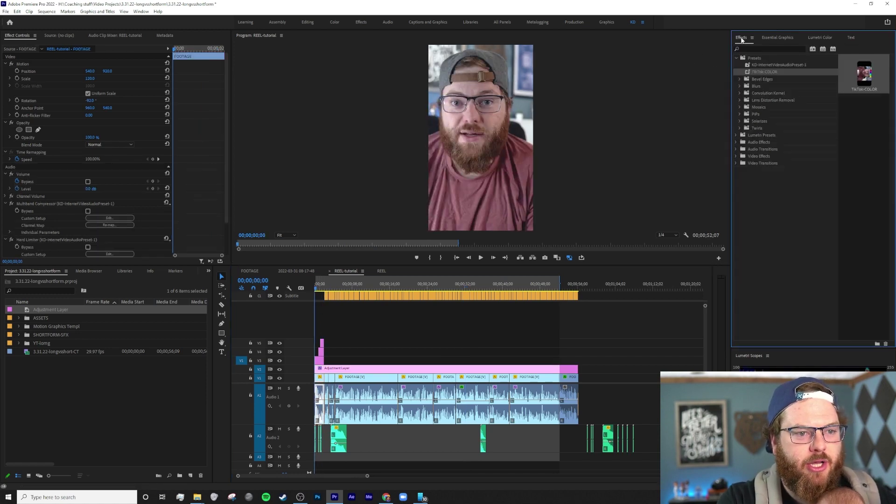
left_click(770, 65)
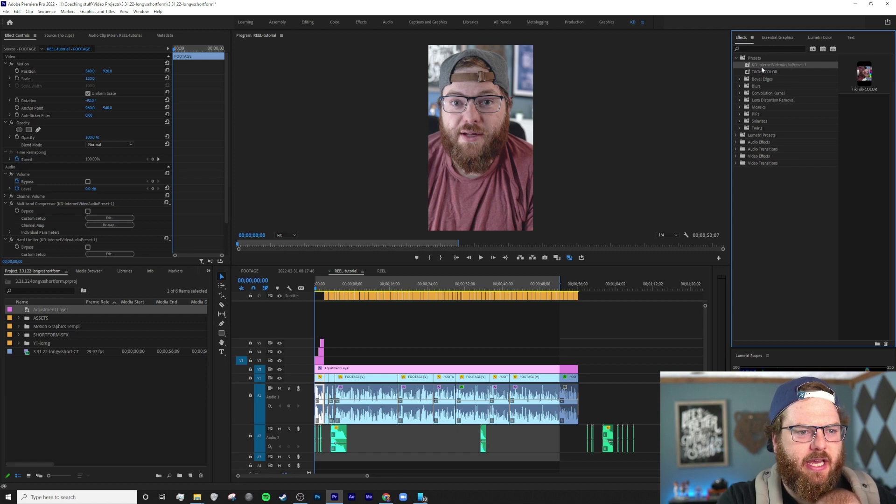
left_click_drag(788, 68, 318, 395)
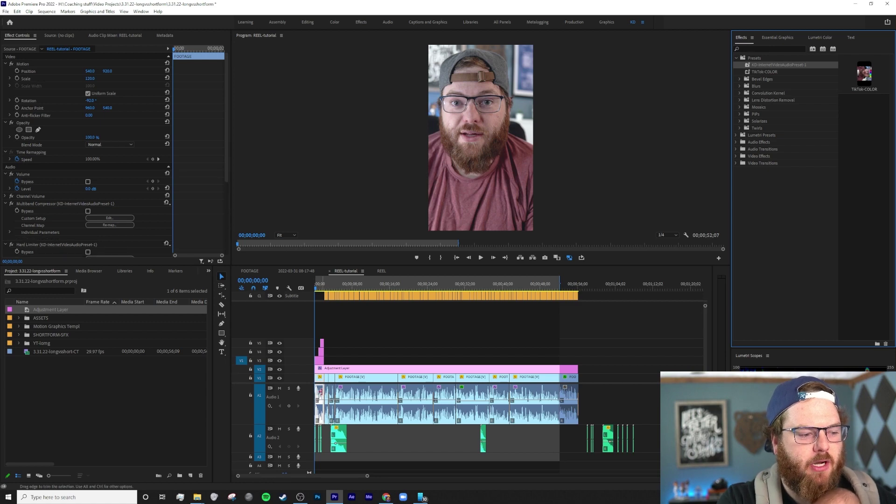
Remove the duplicate Multiband Compressor and Hard Limiter effects from the first footage clip
scroll(68, 201, "down", 1)
scroll(68, 201, "down", 4)
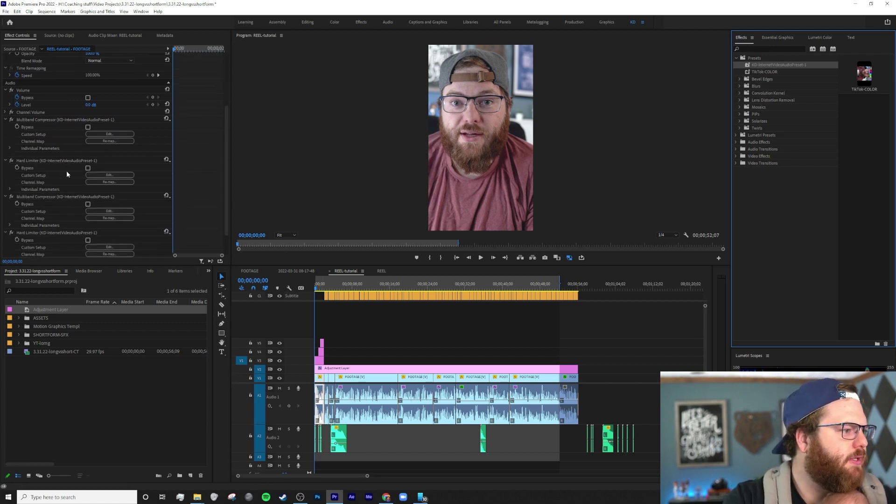
left_click(54, 176)
key("Delete")
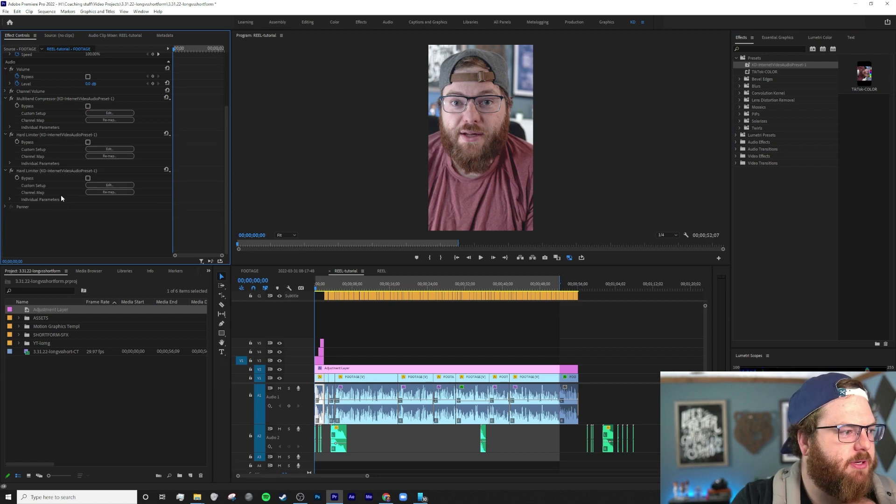
left_click(61, 175)
key("Delete")
Examine the custom settings of the first clip's Multiband Compressor and Hard Limiter effects without changing them
left_click(40, 98)
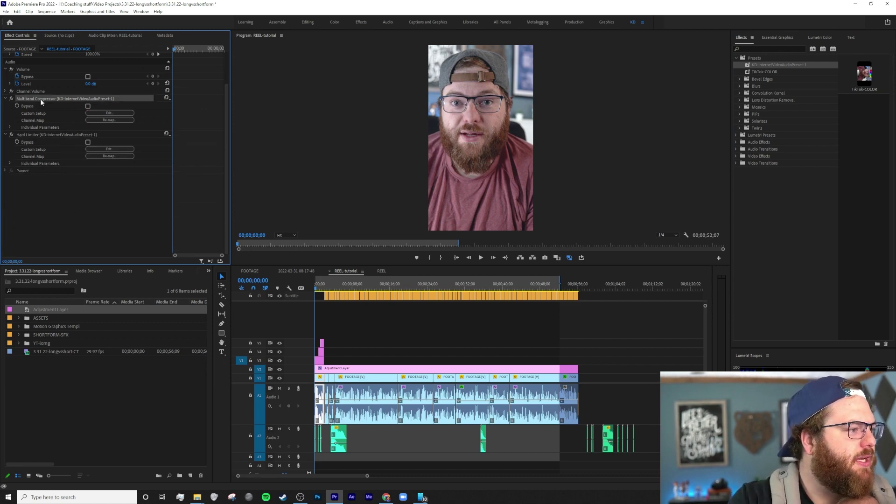
left_click(110, 113)
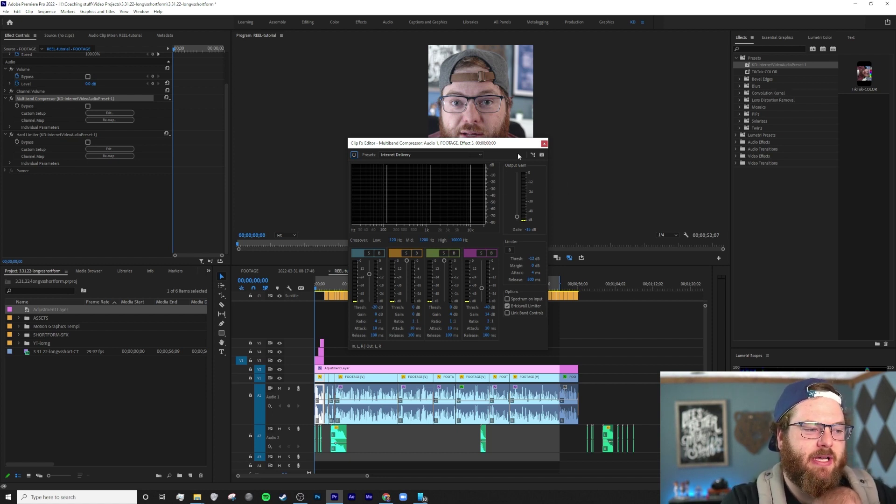
left_click(545, 143)
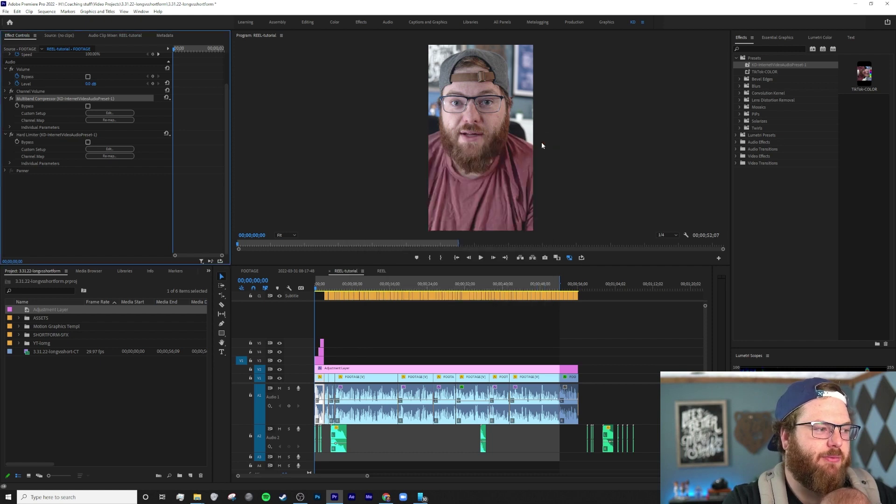
left_click(110, 148)
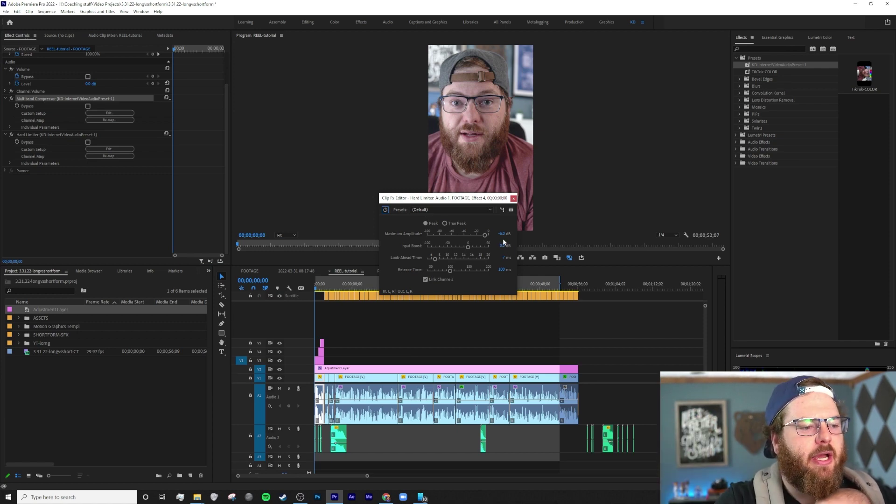
left_click(514, 200)
Copy the first footage clip on Audio 1 as the source of the audio effects
scroll(334, 396, "down", 2)
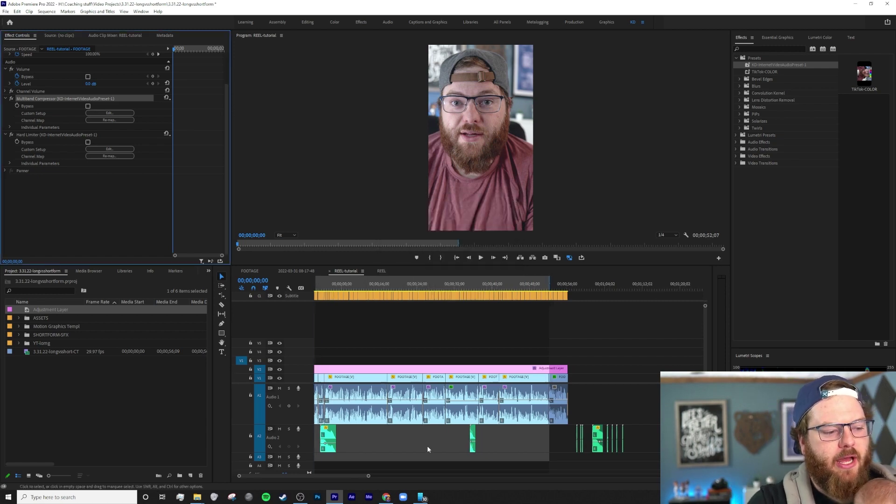
scroll(334, 395, "up", 2)
right_click(320, 394)
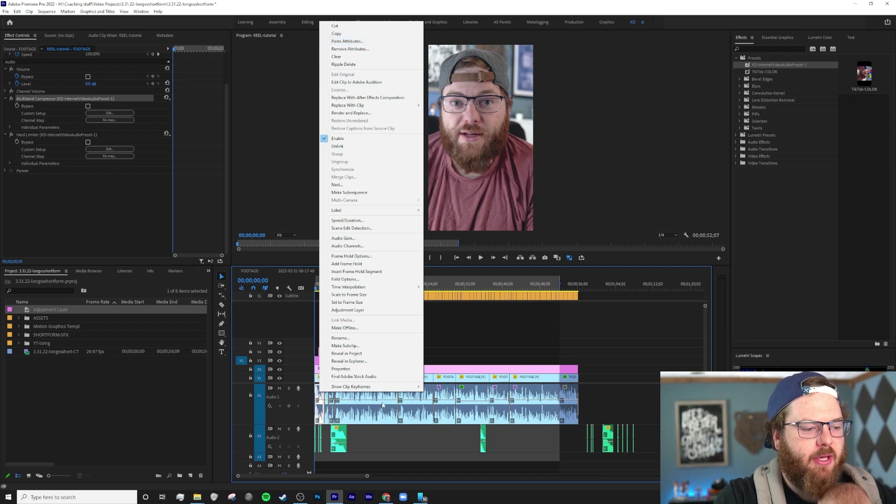
left_click(573, 404)
left_click_drag(614, 399, 351, 393)
right_click(319, 391)
left_click(335, 32)
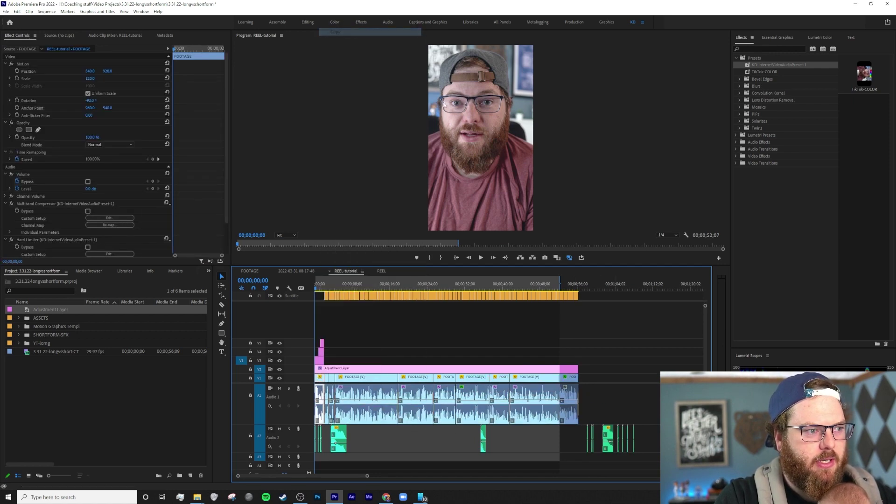
Try pasting the Hard Limiter and Multiband Compressor attributes onto the remaining Audio 1 clips, then cancel
left_click_drag(598, 389, 324, 390)
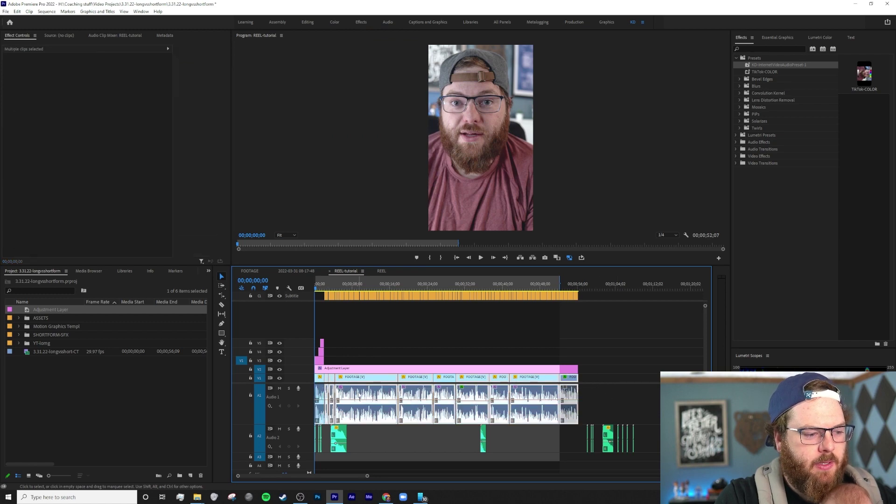
right_click(359, 395)
left_click(410, 55)
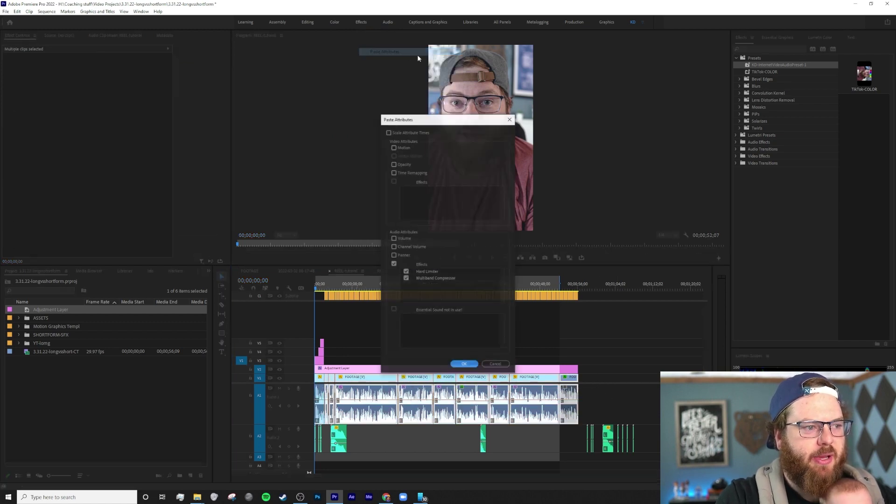
left_click(394, 264)
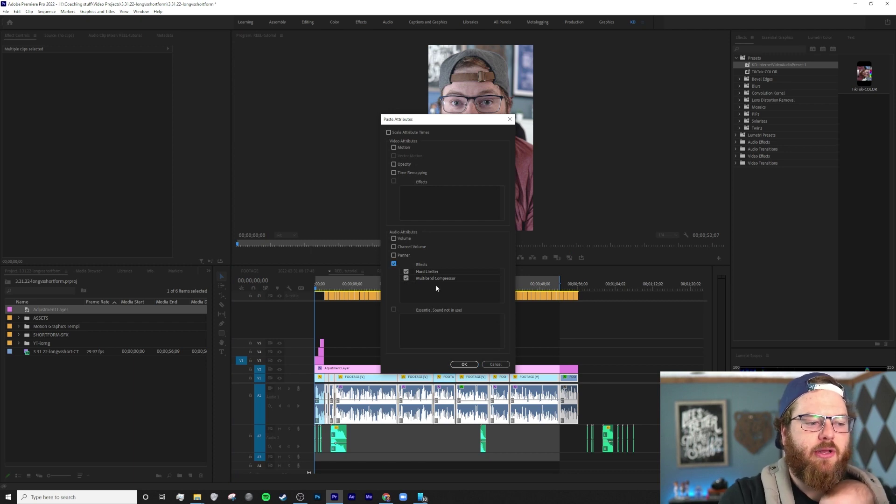
left_click(501, 363)
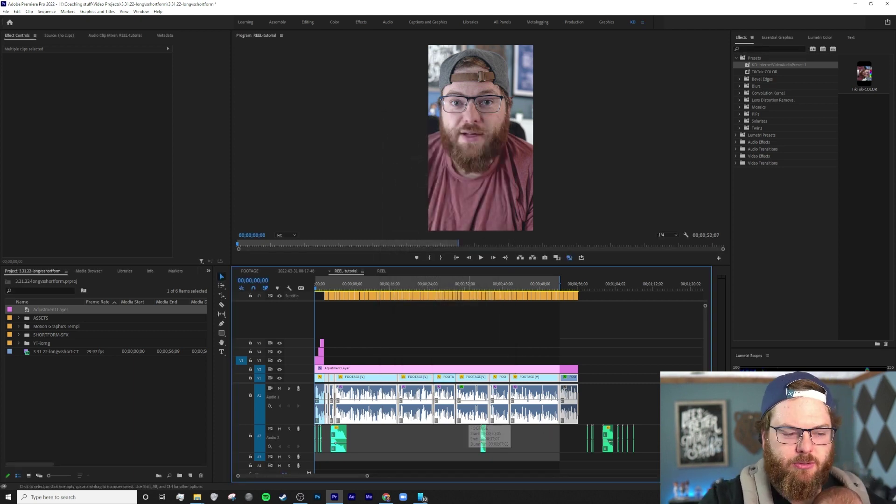
Check the audio effects on the footage clip at about 19 seconds, and switch to the REEL sequence
left_click(405, 283)
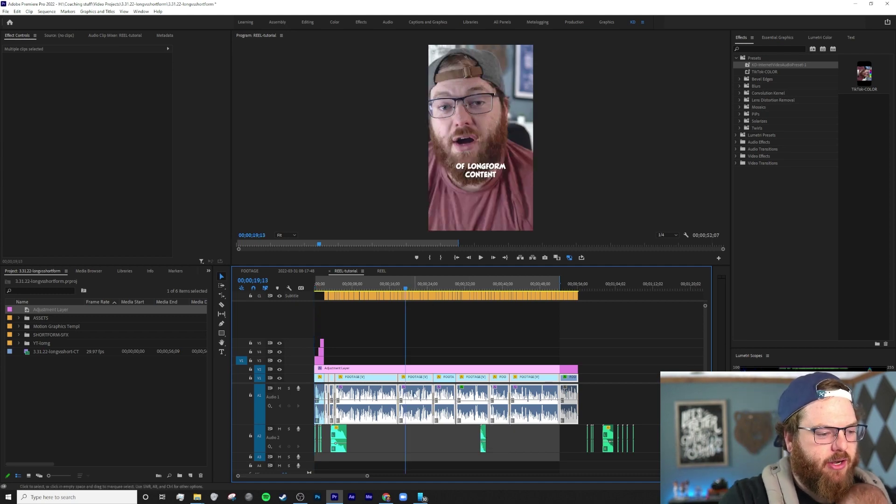
left_click(419, 404)
scroll(68, 192, "down", 3)
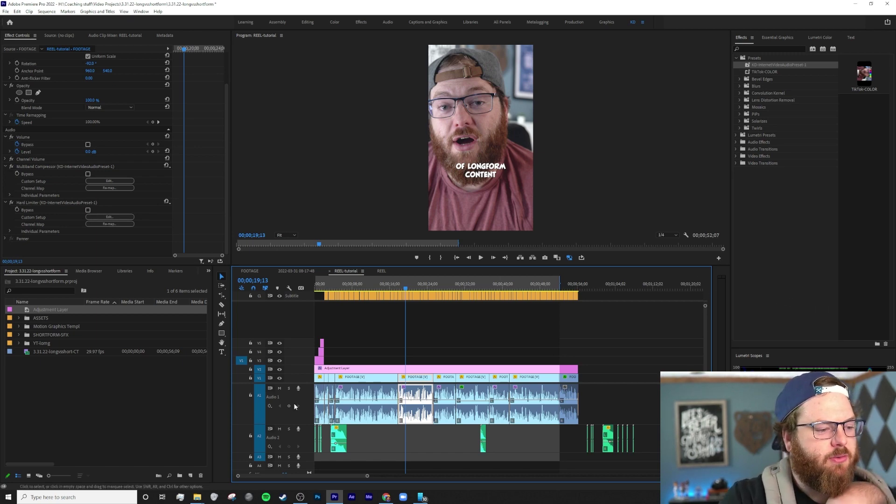
left_click(381, 272)
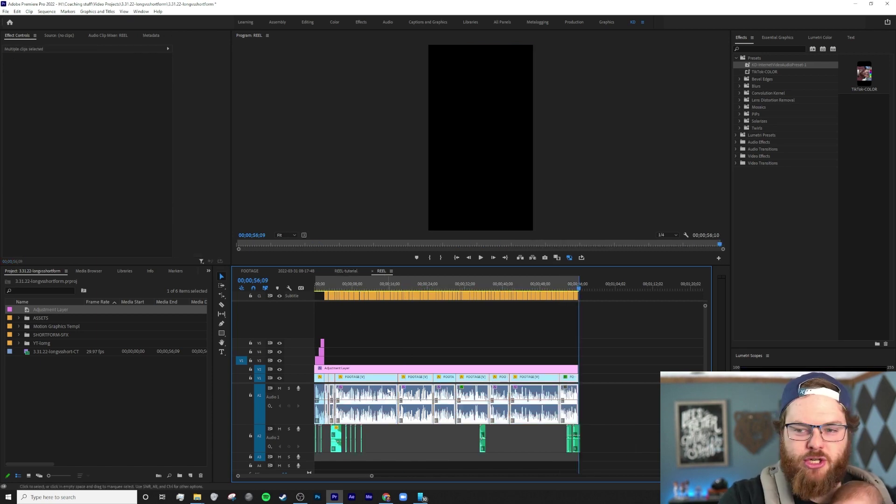